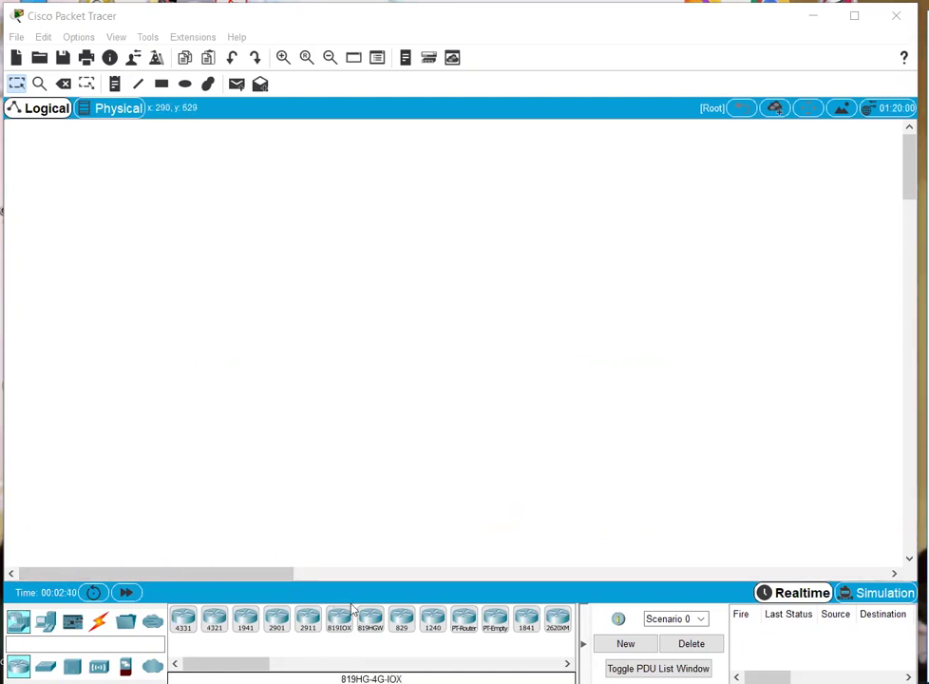
- Place an 1841 router on the workspace and reposition it
click(526, 619)
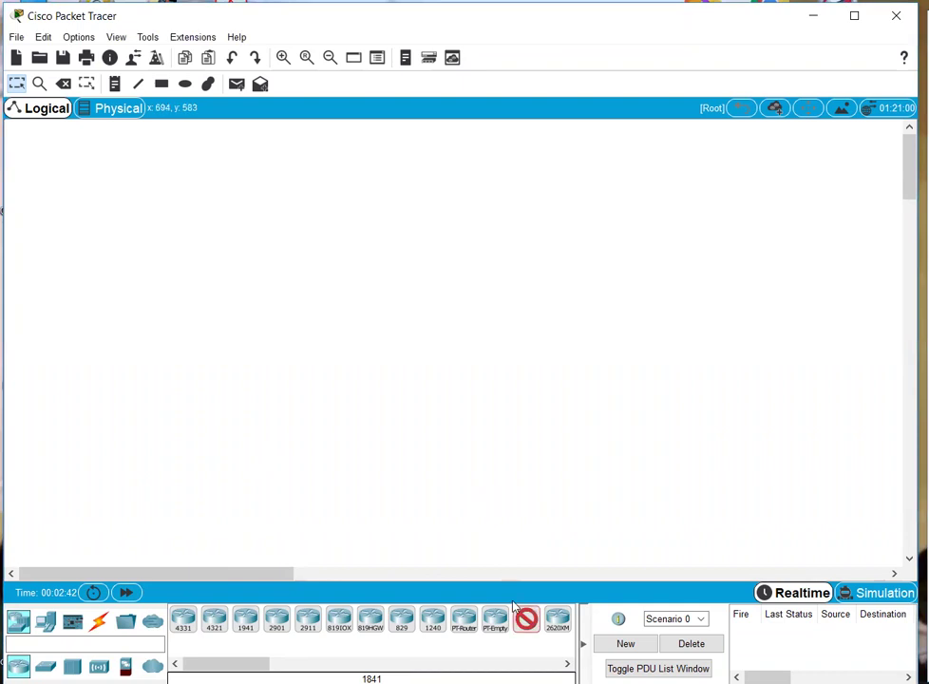
click(447, 226)
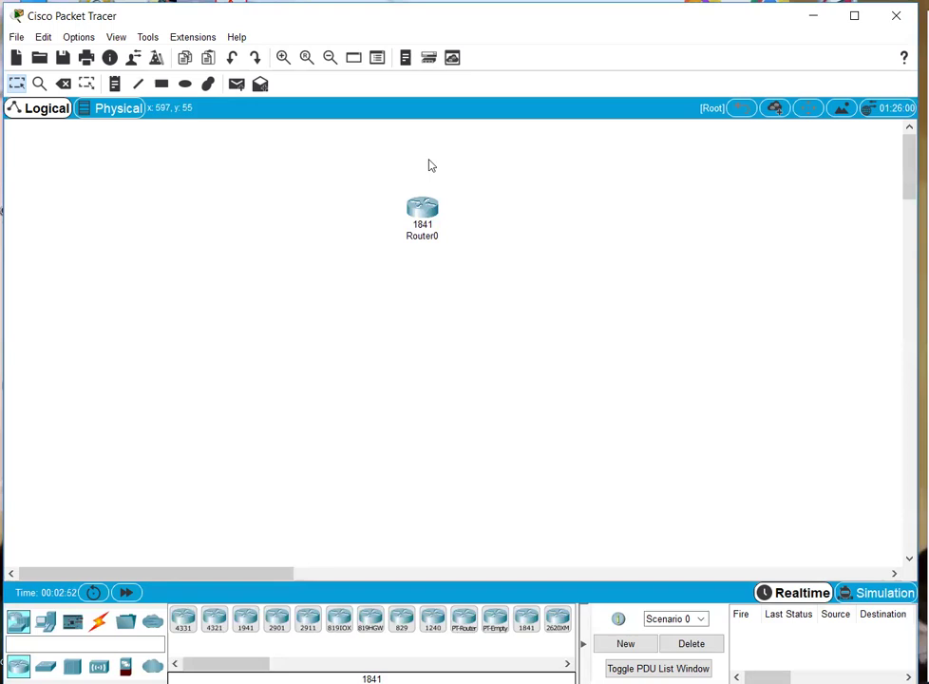
drag(363, 178, 492, 262)
drag(487, 189, 384, 278)
drag(357, 181, 490, 273)
- Add two PCs below the router and a server to its left
click(45, 623)
click(183, 619)
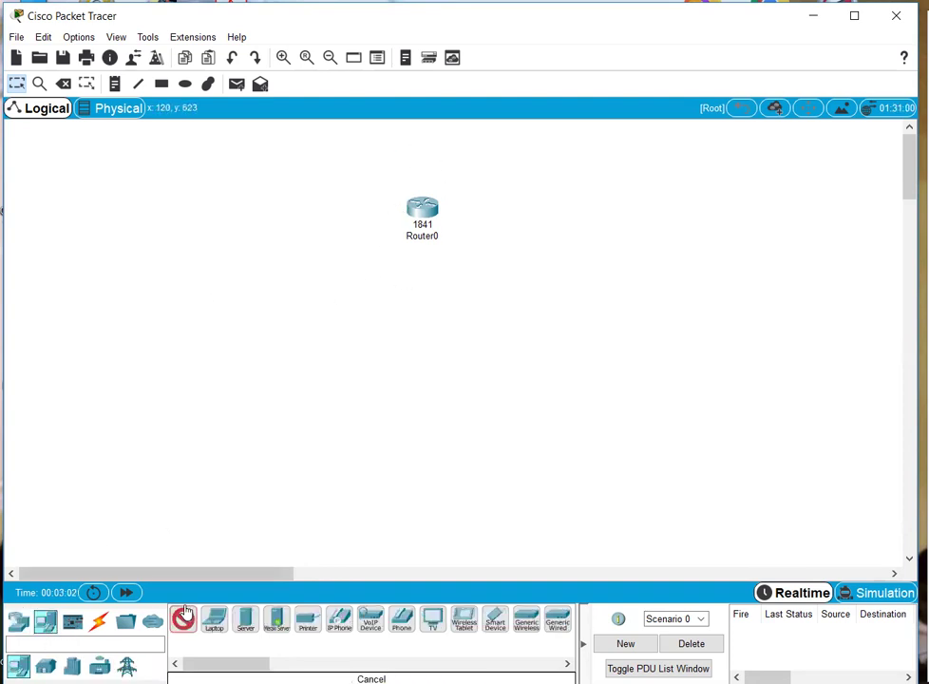
click(382, 429)
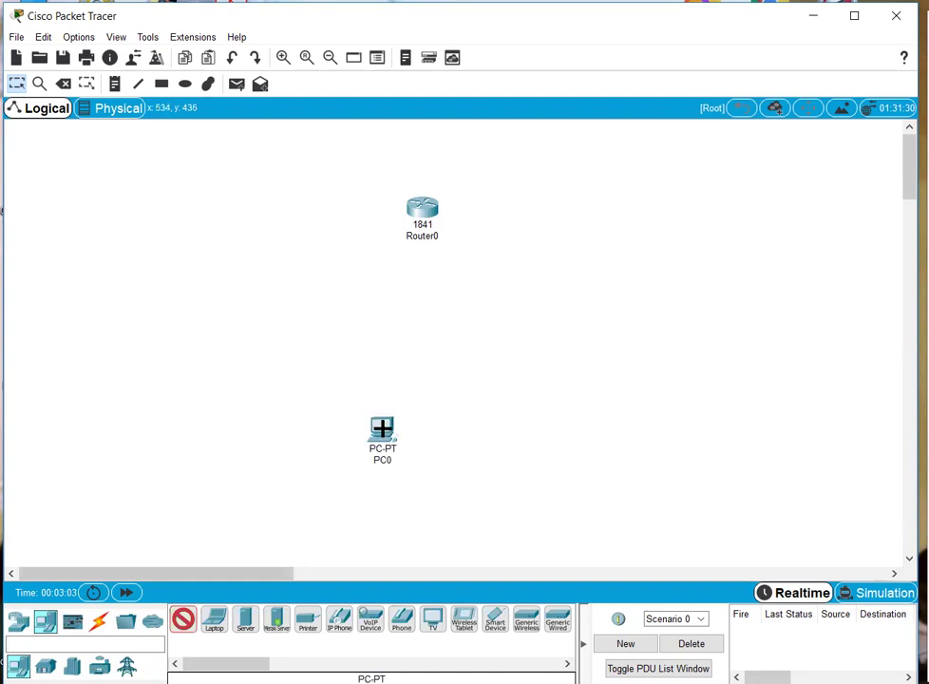
click(452, 427)
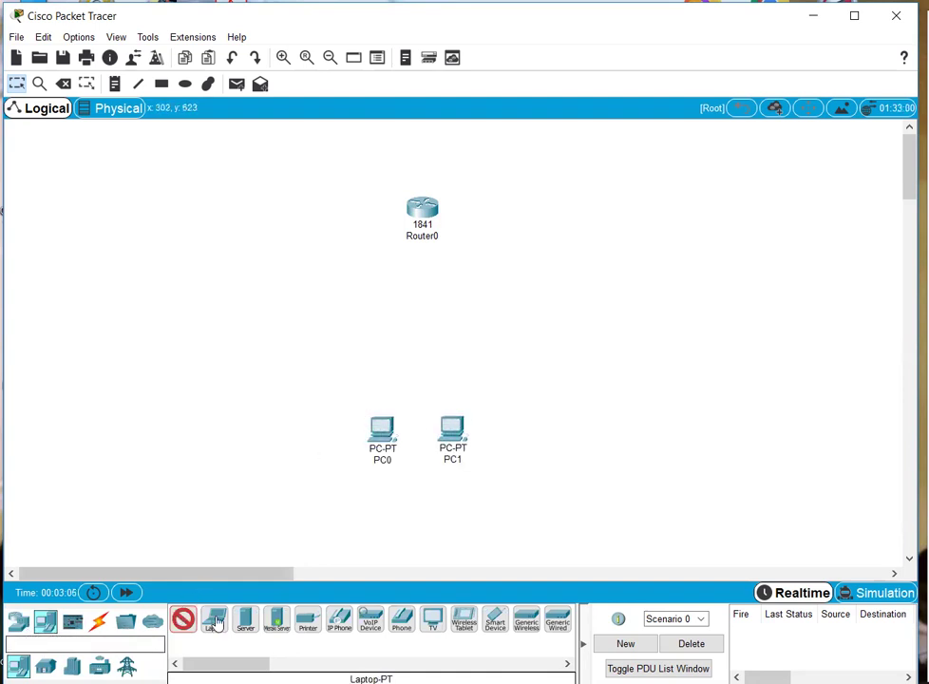
mouse_move(245, 619)
mouse_down()
mouse_move(265, 332)
mouse_move(255, 284)
mouse_up()
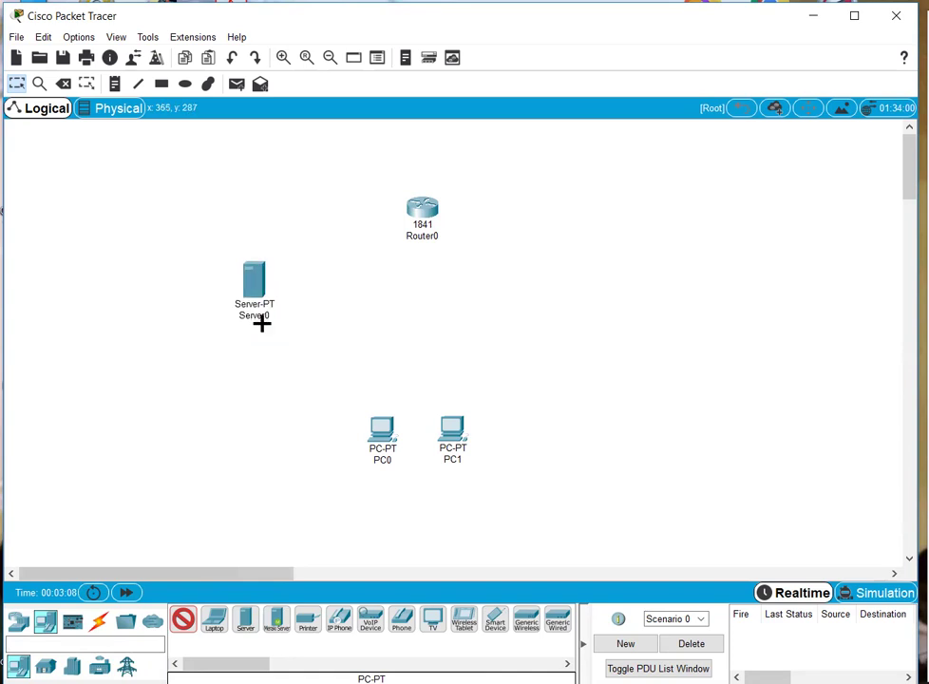
- Rename Server0 to 'Tacacs Server'
click(256, 316)
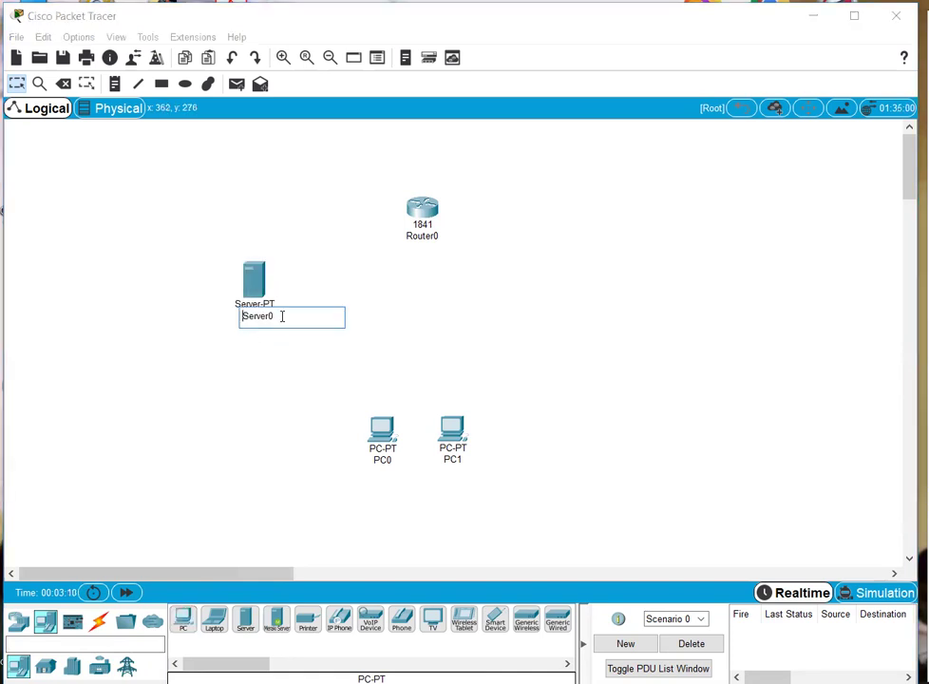
text(Tacas)
click(218, 317)
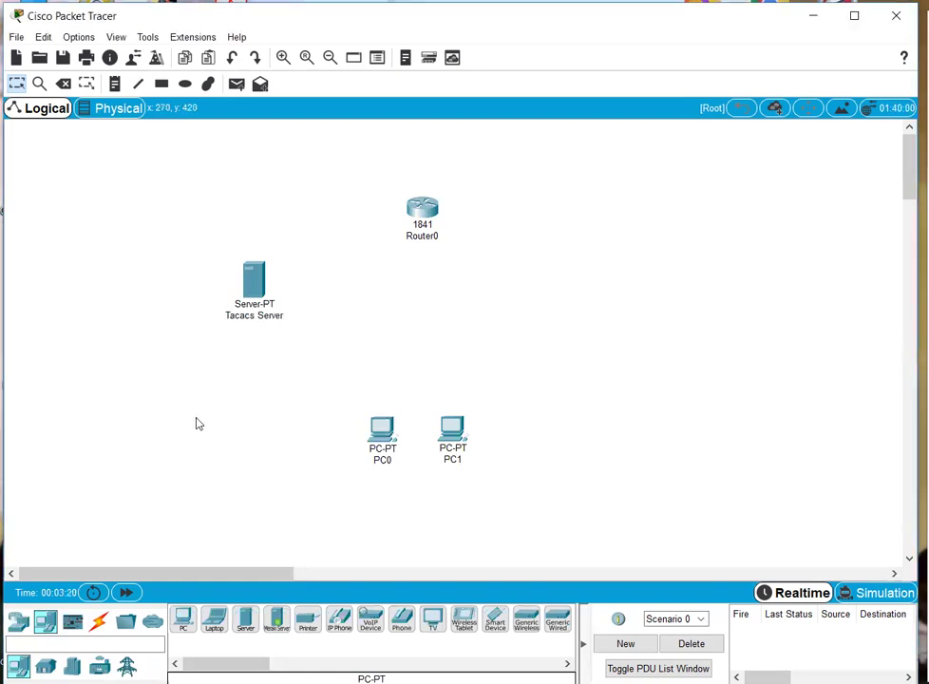
click(99, 622)
click(185, 627)
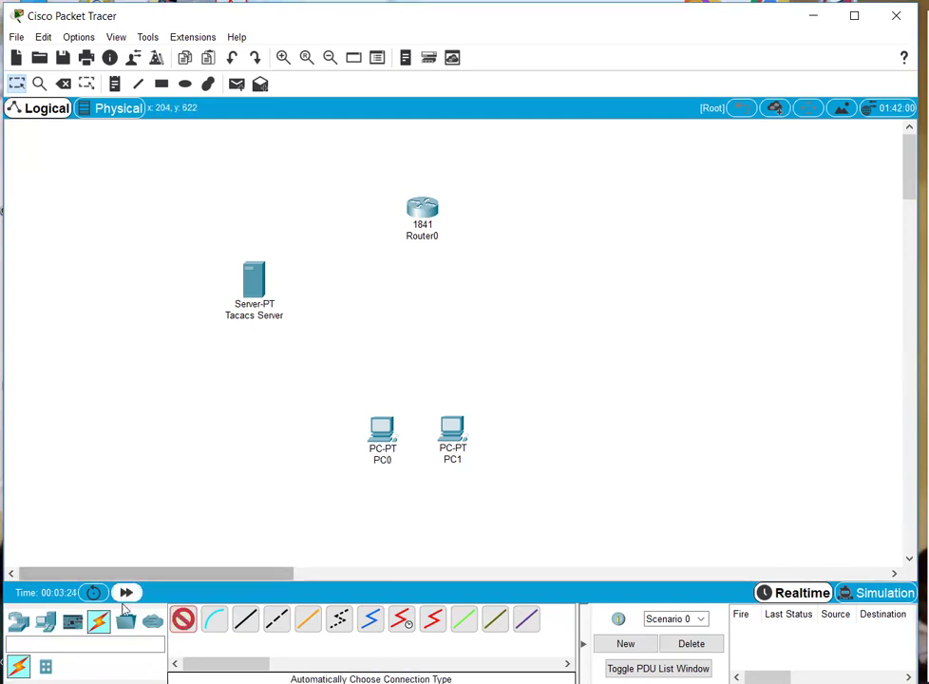
- Place a 2960 switch in the middle of the workspace
click(18, 622)
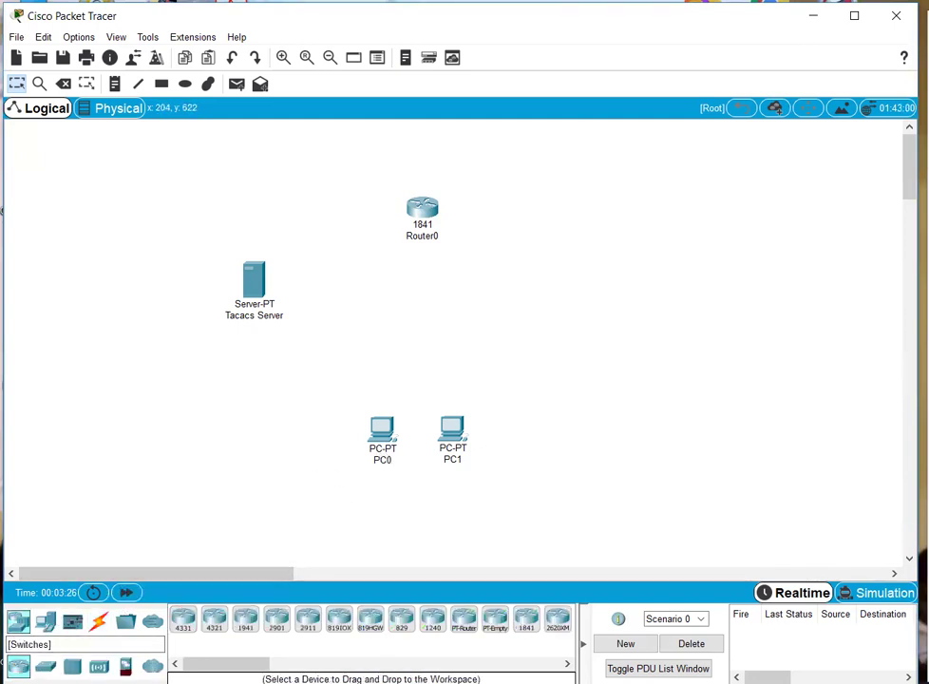
click(45, 666)
click(185, 627)
click(418, 334)
- Cable PC0, PC1, Router0 and the Tacacs Server to the switch with automatic connections
click(382, 430)
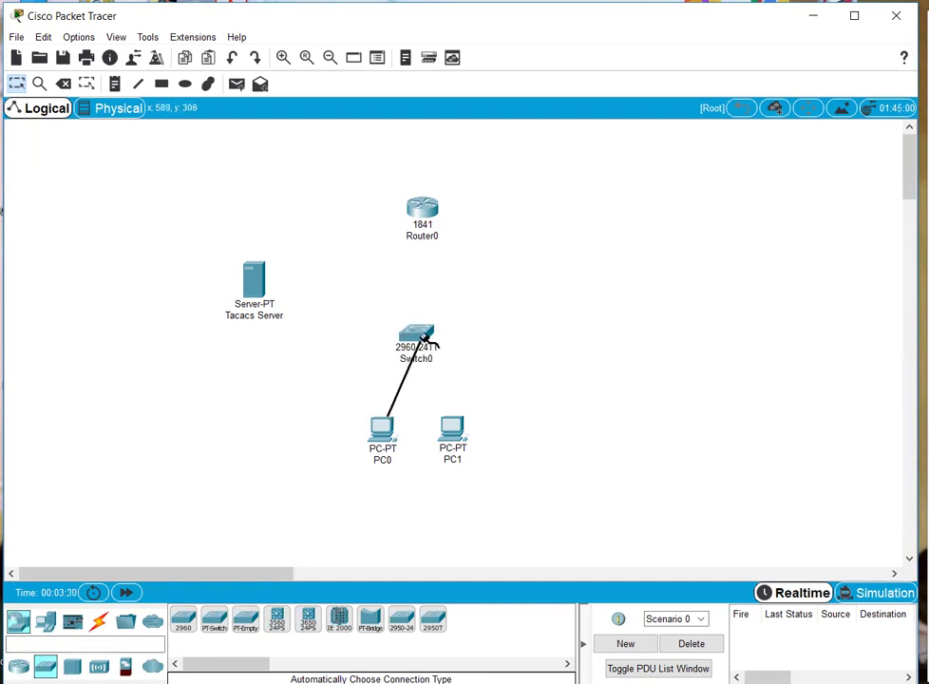
click(425, 338)
click(431, 348)
click(453, 429)
click(419, 328)
click(422, 211)
click(252, 282)
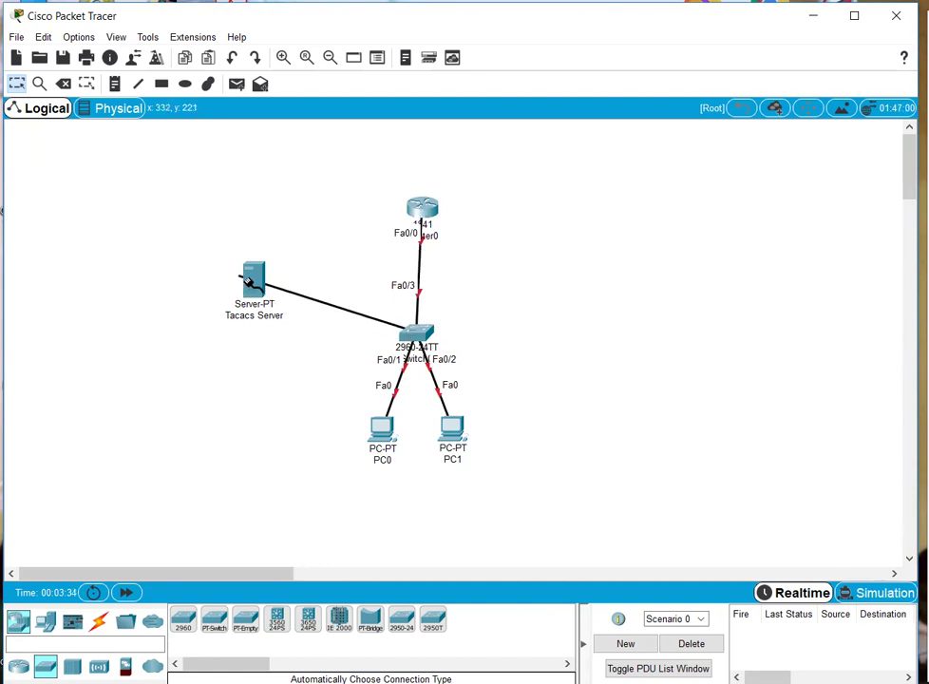
click(414, 333)
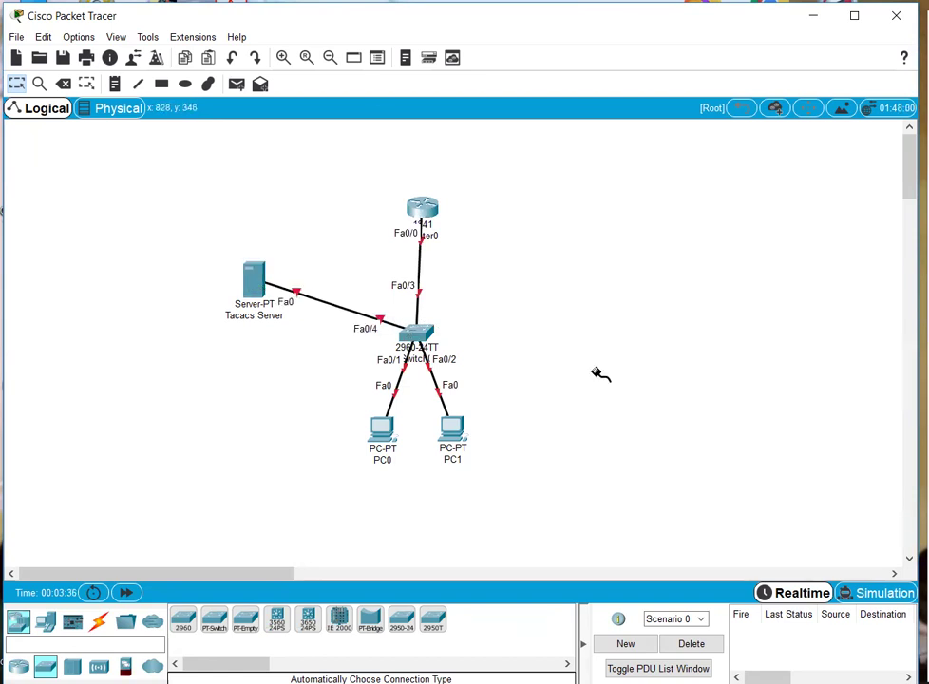
click(254, 280)
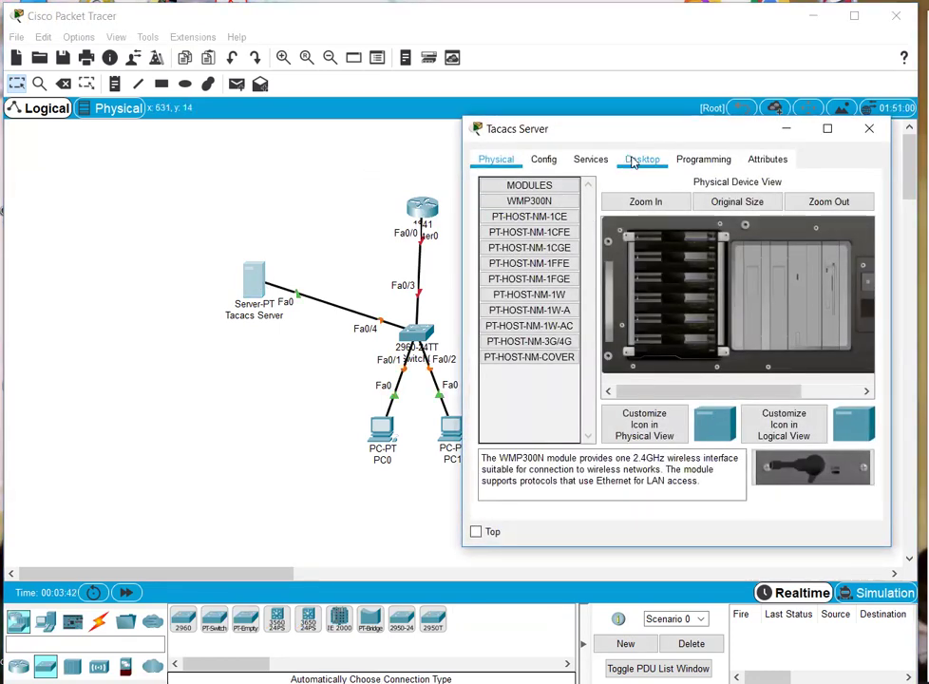
- Set the Tacacs Server's IP to 10.0.0.1, mask 255.255.255.248, gateway 10.0.0.2
click(642, 159)
click(532, 223)
click(630, 246)
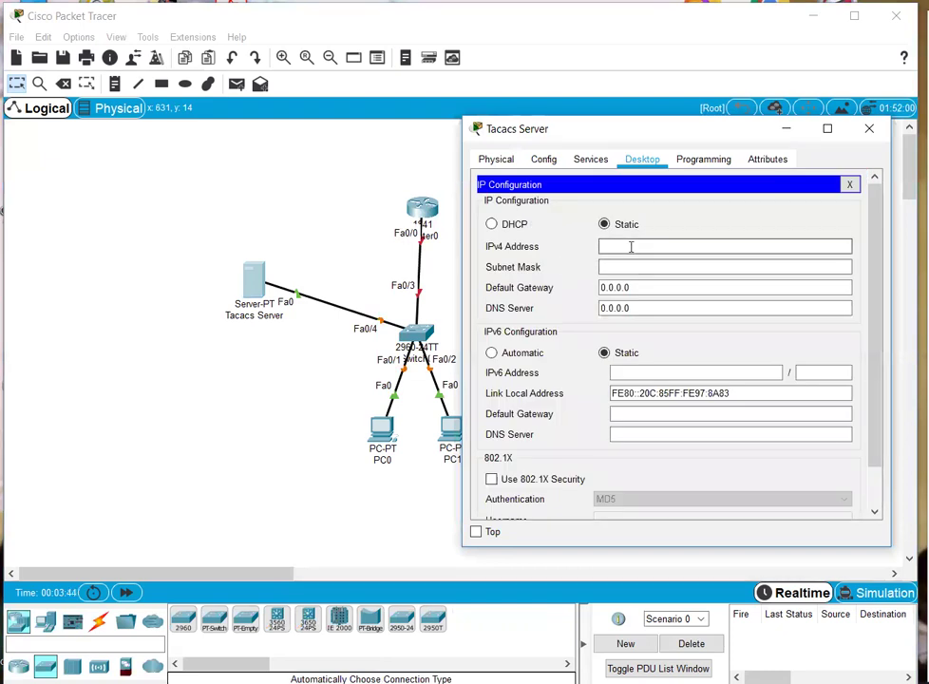
text(10.0.0.3)
key(Tab)
text(255.255.2)
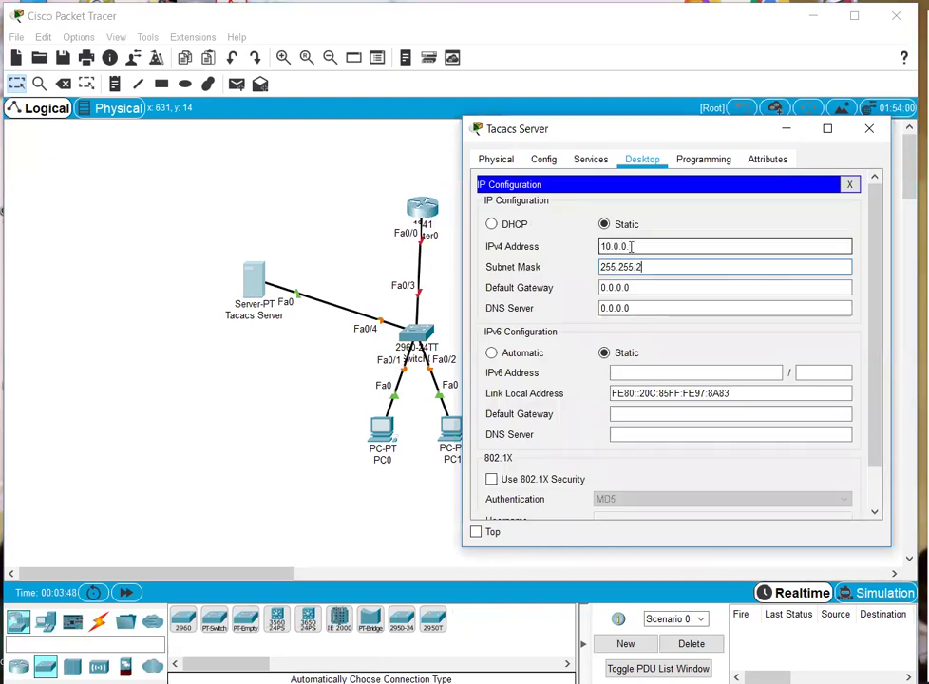
text(55.248)
key(Tab)
text(10.0.)
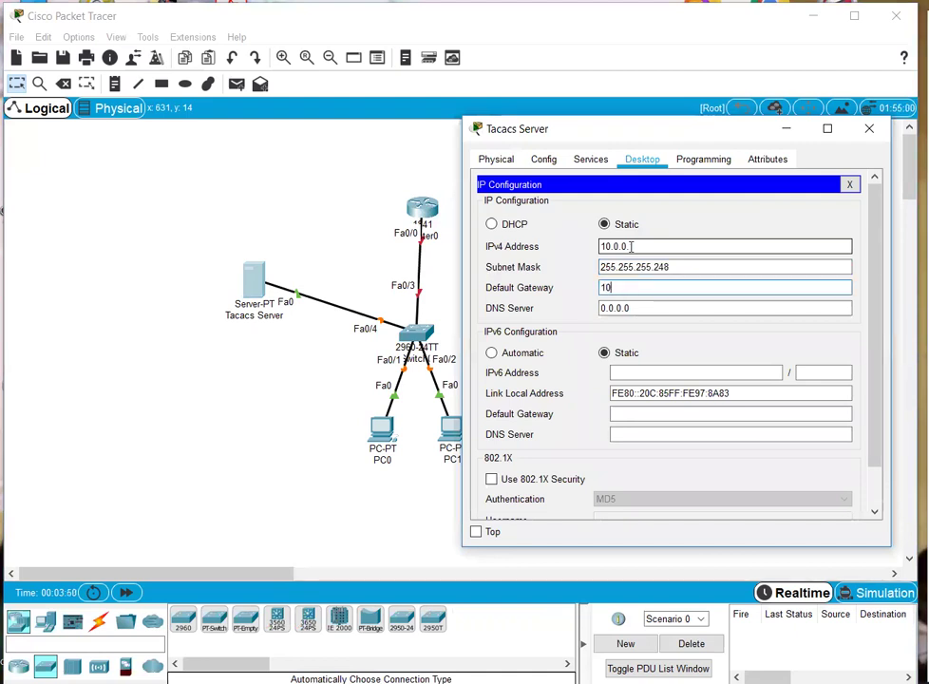
click(159, 401)
click(430, 215)
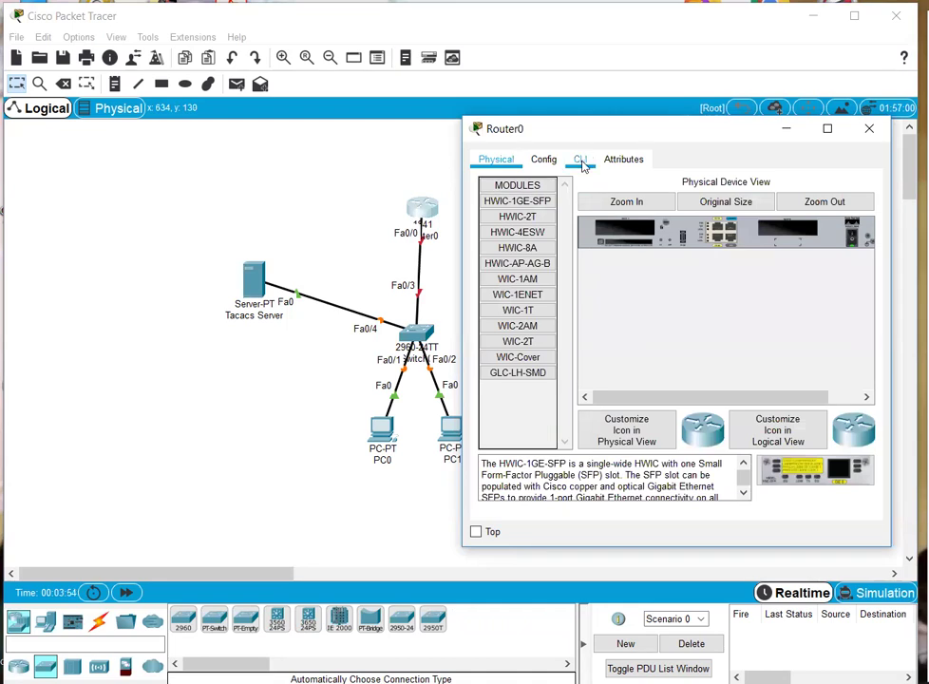
- In Router0's CLI, skip the initial setup dialog and enter global configuration mode
click(580, 159)
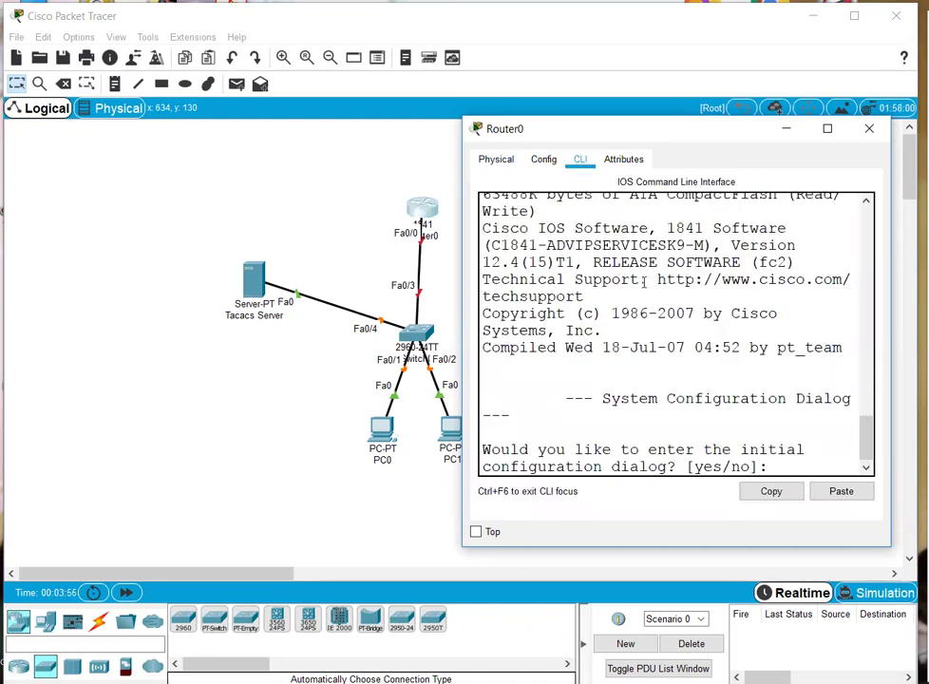
key(Return)
text(no)
key(Return)
key(Return)
text(en)
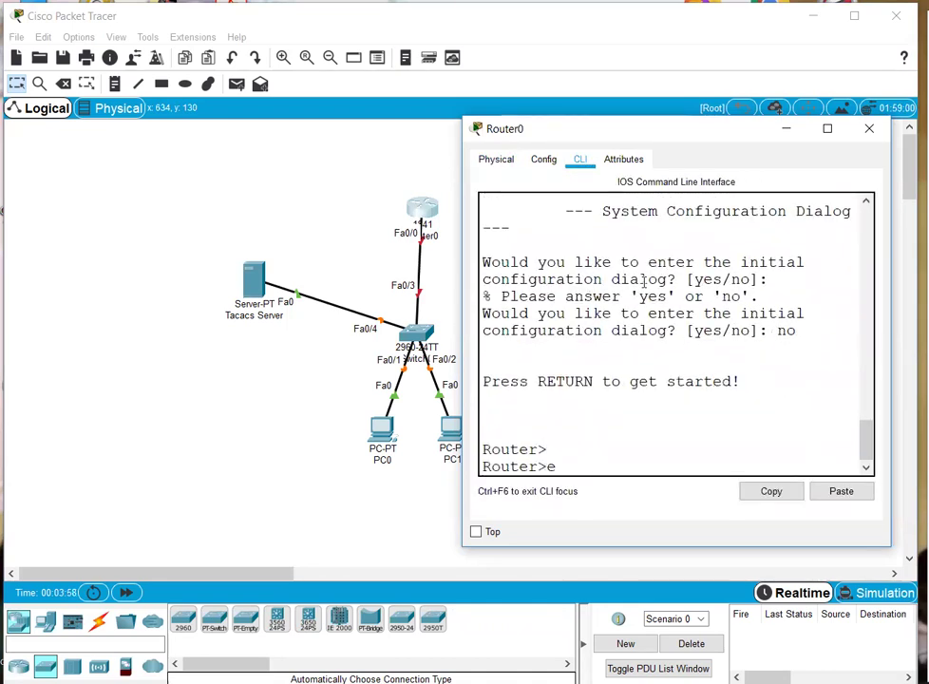
key(Return)
key(Return)
text(conf)
key(Return)
key(Return)
- Address Fa0/0 as 10.0.0.2 255.255.255.248 and bring it up with no shutdown
text(int )
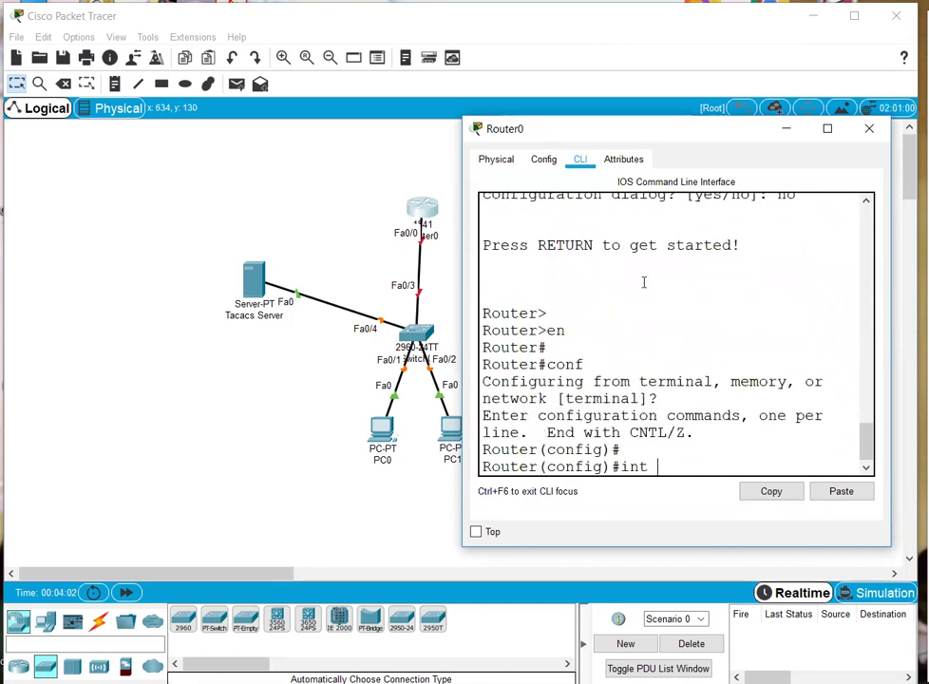
text(af 0/0)
key(Return)
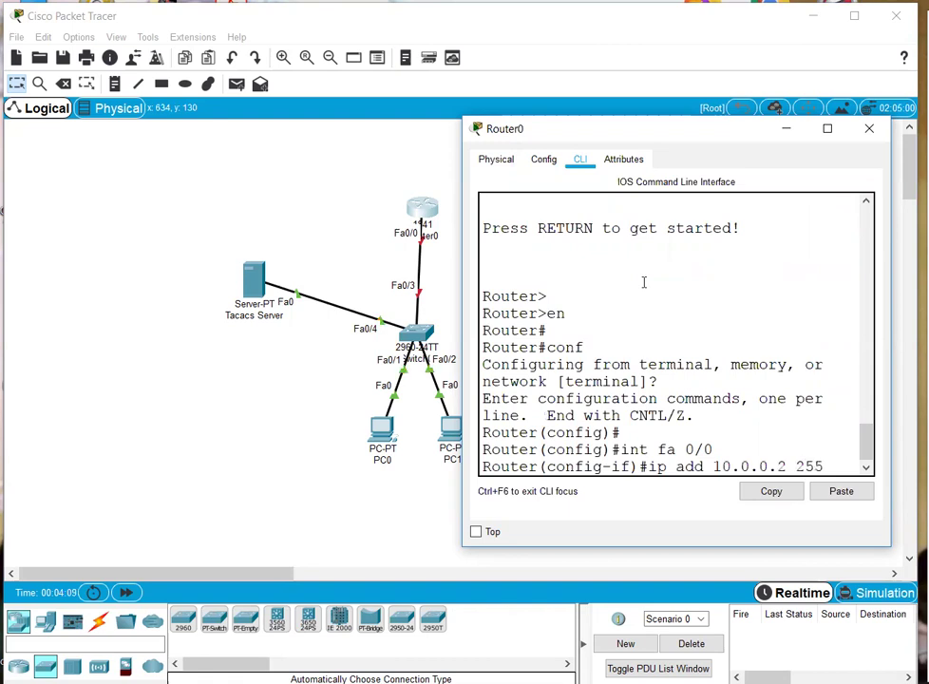
text(.255.255.248)
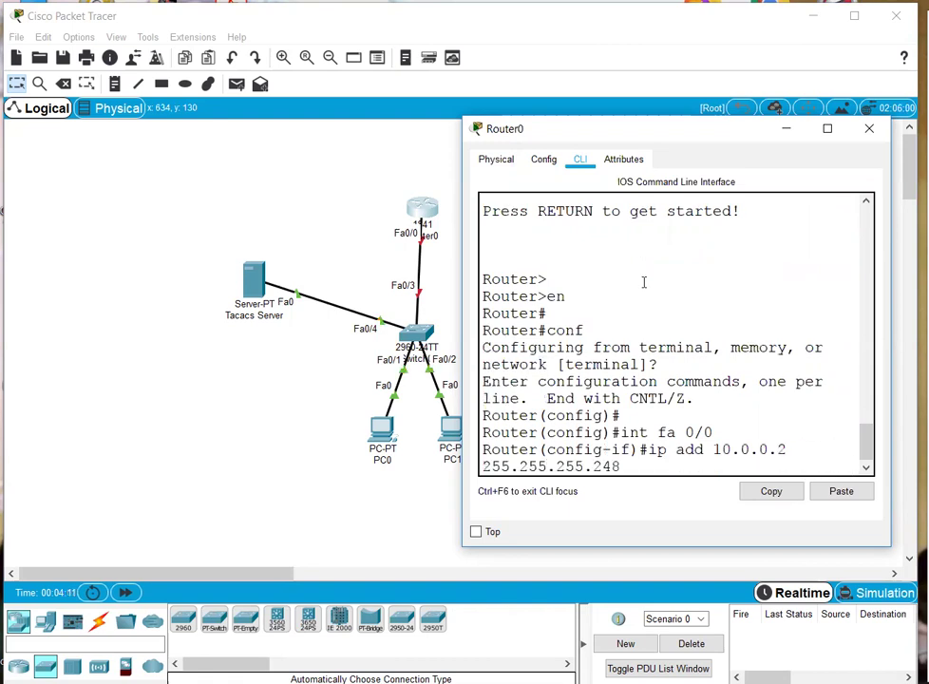
key(Return)
text(no shu)
key(Tab)
key(Return)
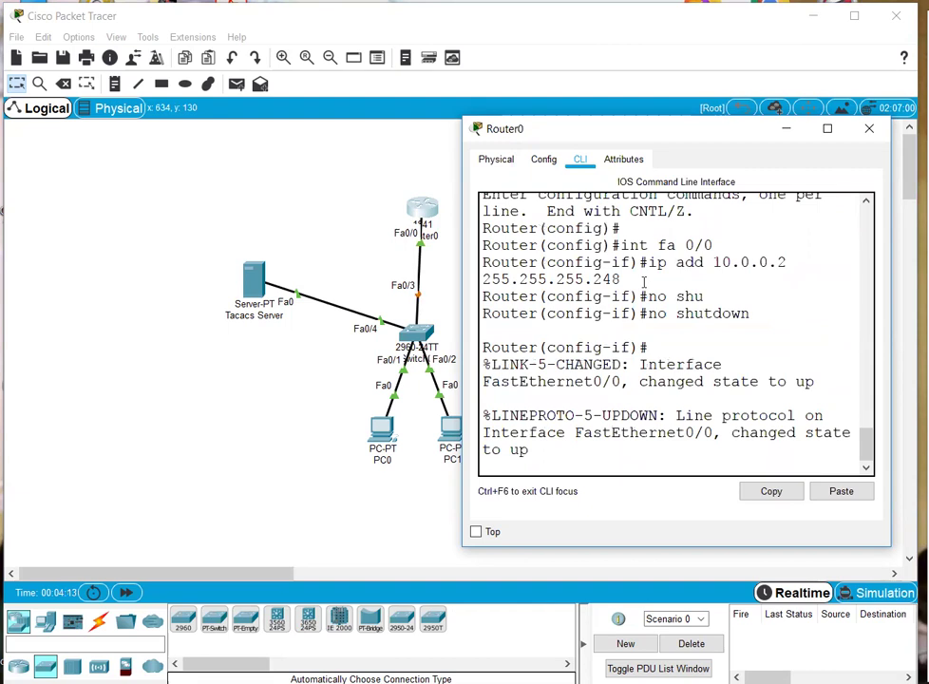
text(ex)
key(Return)
key(Return)
key(Return)
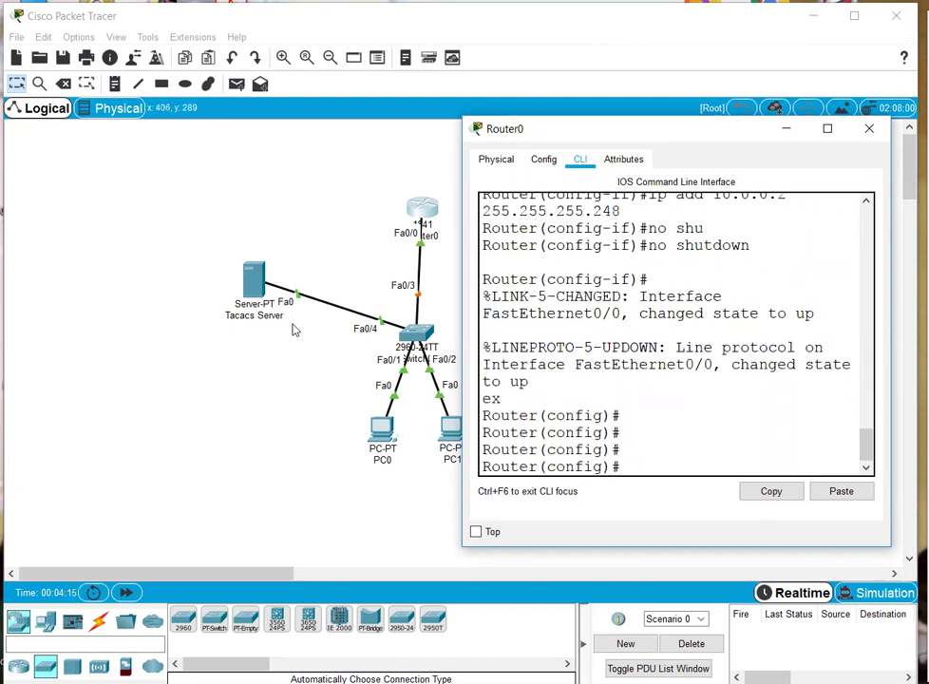
click(369, 445)
click(378, 435)
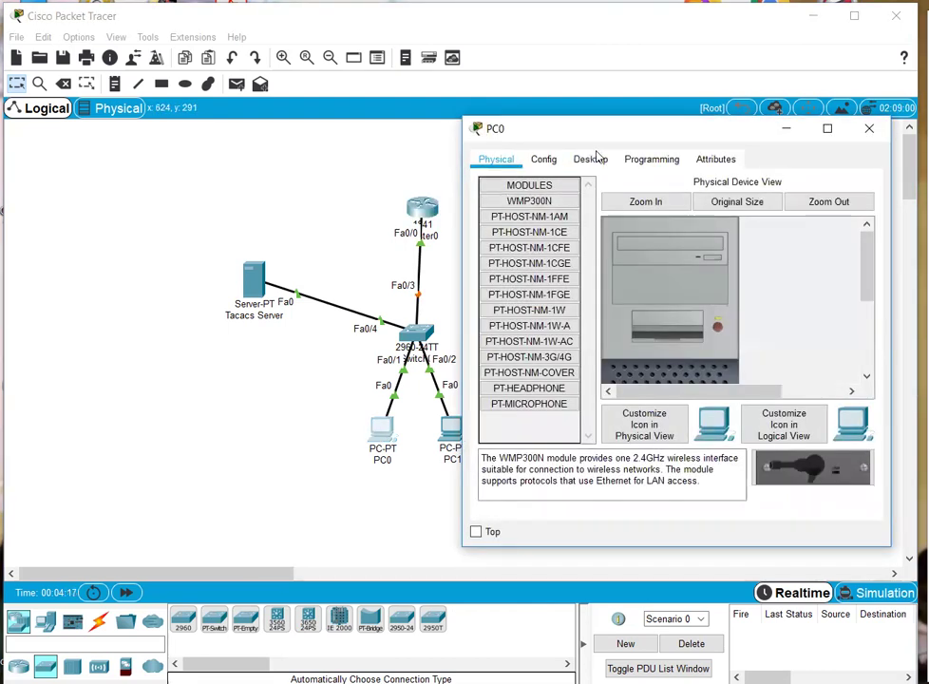
- Give PC0 IP 10.0.0.3, mask 255.255.255.248 and gateway 10.0.0.2
click(592, 159)
click(533, 216)
text(10.0.0.3)
key(Tab)
text(255.255.255.248)
key(Tab)
text(1)
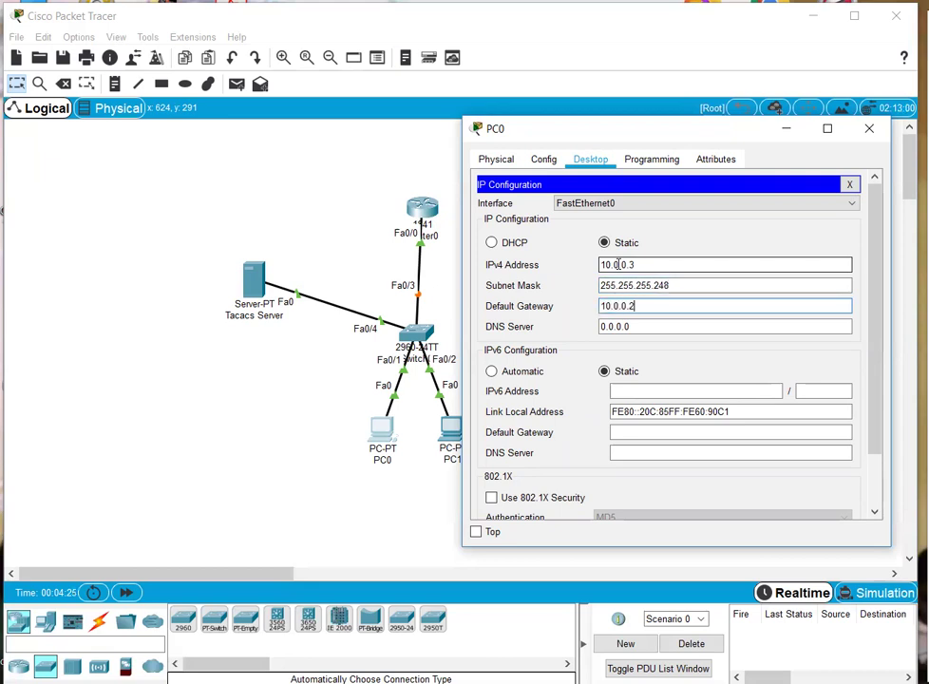
click(182, 508)
- Give PC1 IP 10.0.0.4, mask 255.255.255.248 and gateway 10.0.0.2, then advance the clock
click(450, 442)
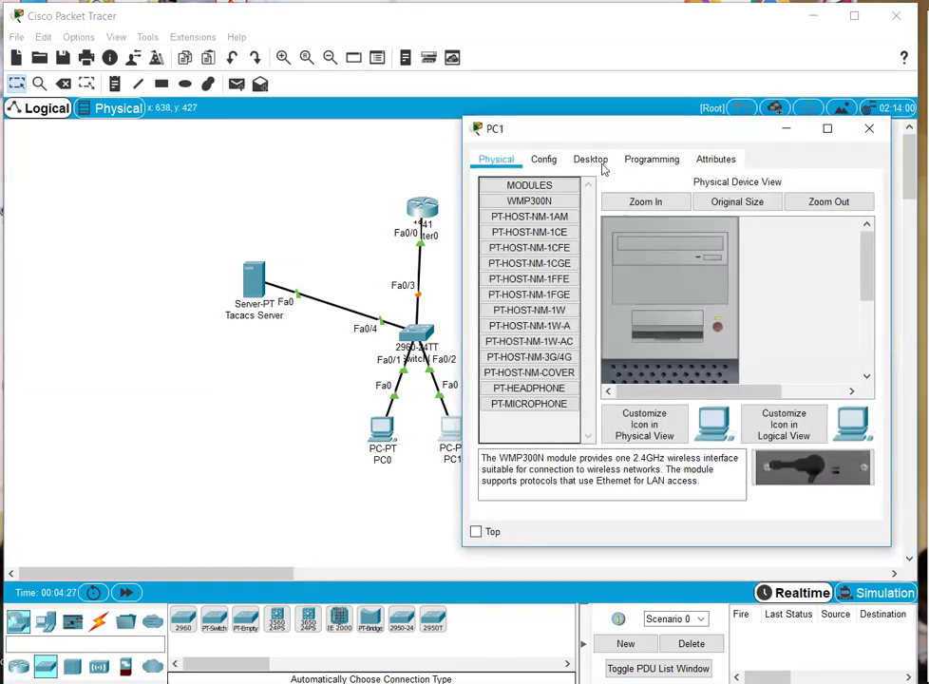
click(592, 159)
click(521, 223)
text(10.0)
key(Tab)
text(2)
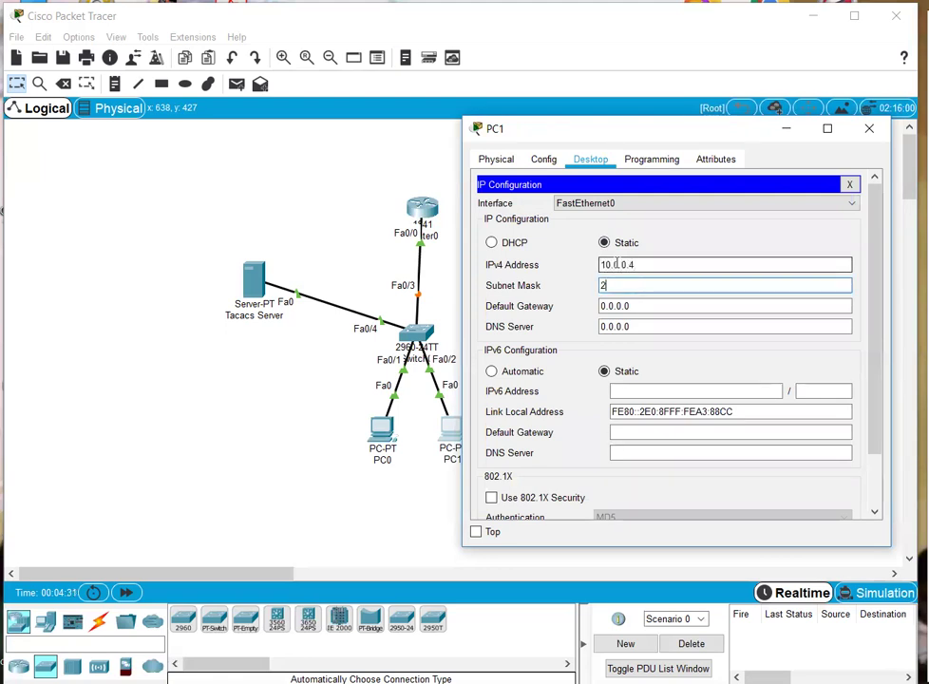
text(55.255.255.248)
key(Tab)
text(10.0.0.)
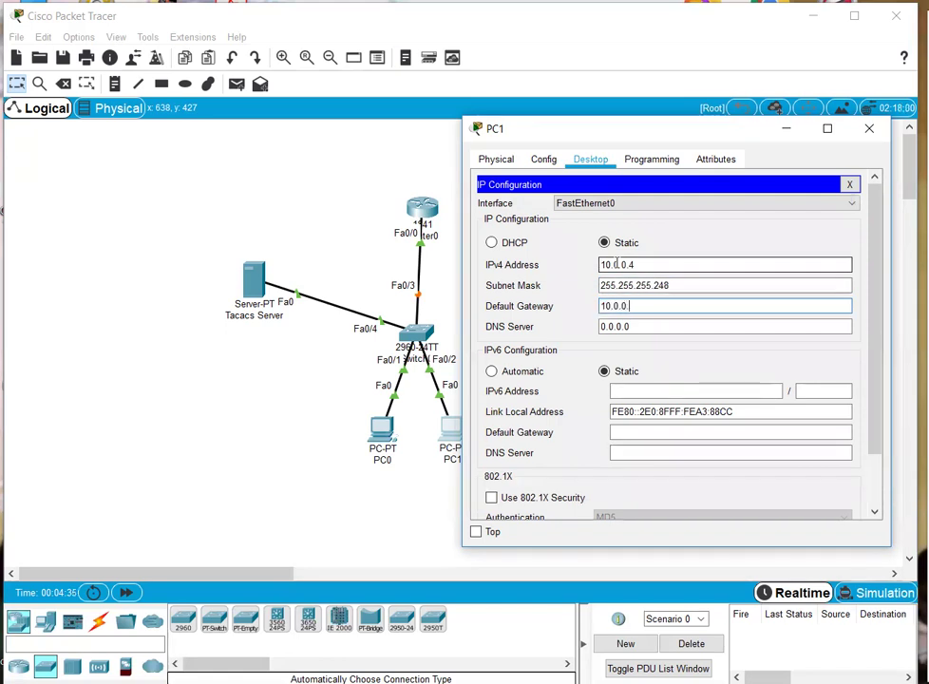
text(2)
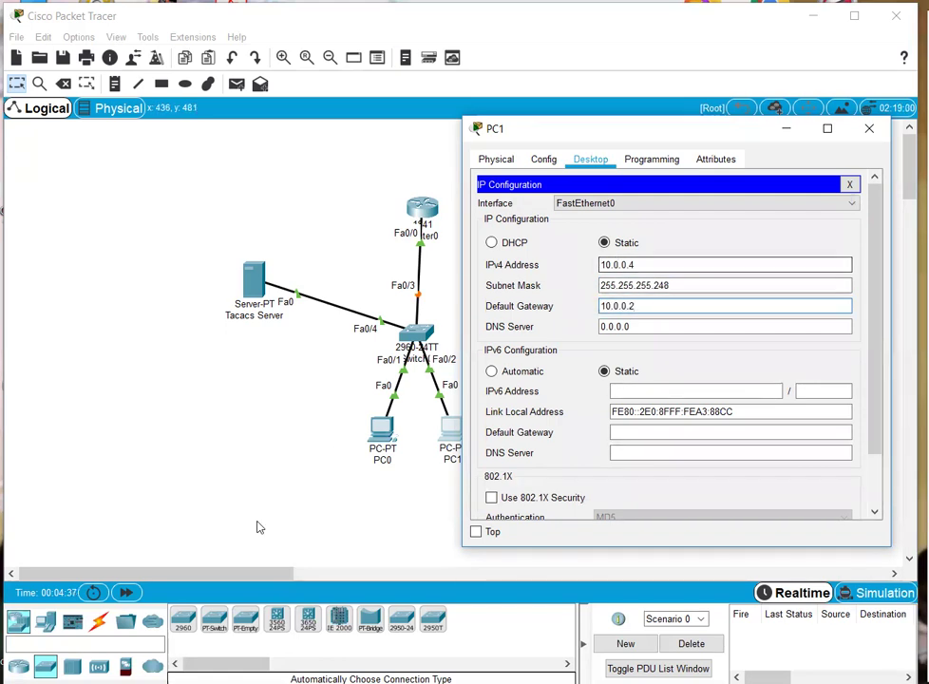
click(284, 496)
click(126, 592)
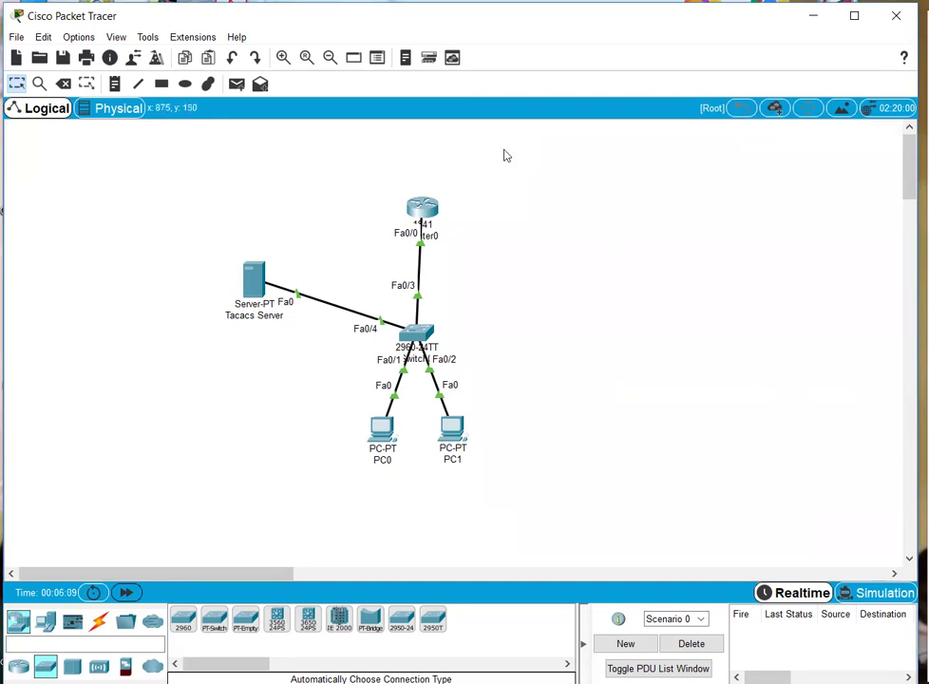
- Send simple PDUs from PC0, PC1 and the Tacacs Server to Router0, then delete the results
click(237, 83)
click(382, 429)
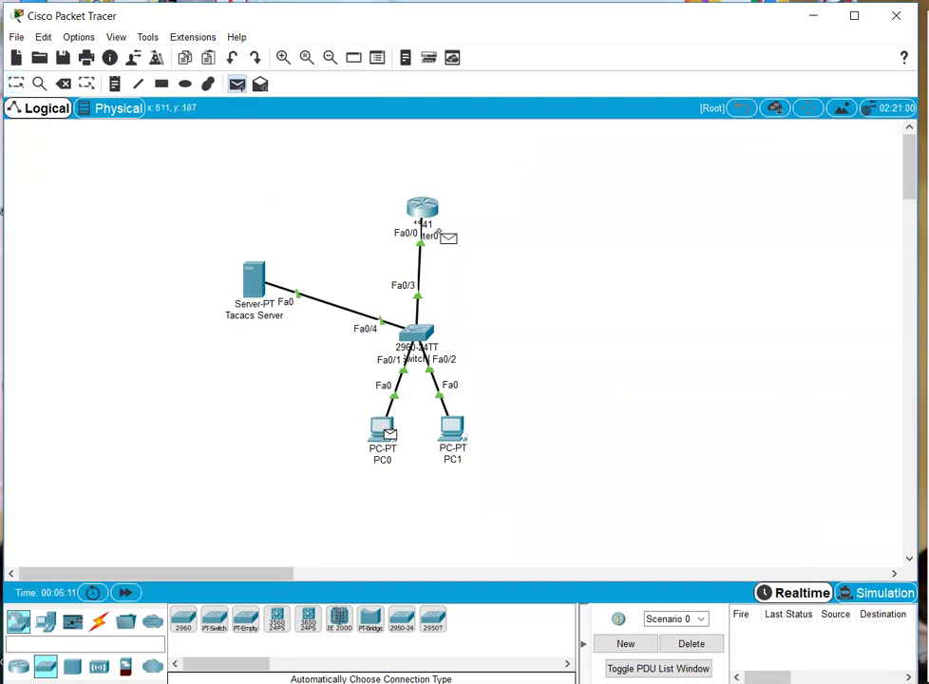
click(423, 207)
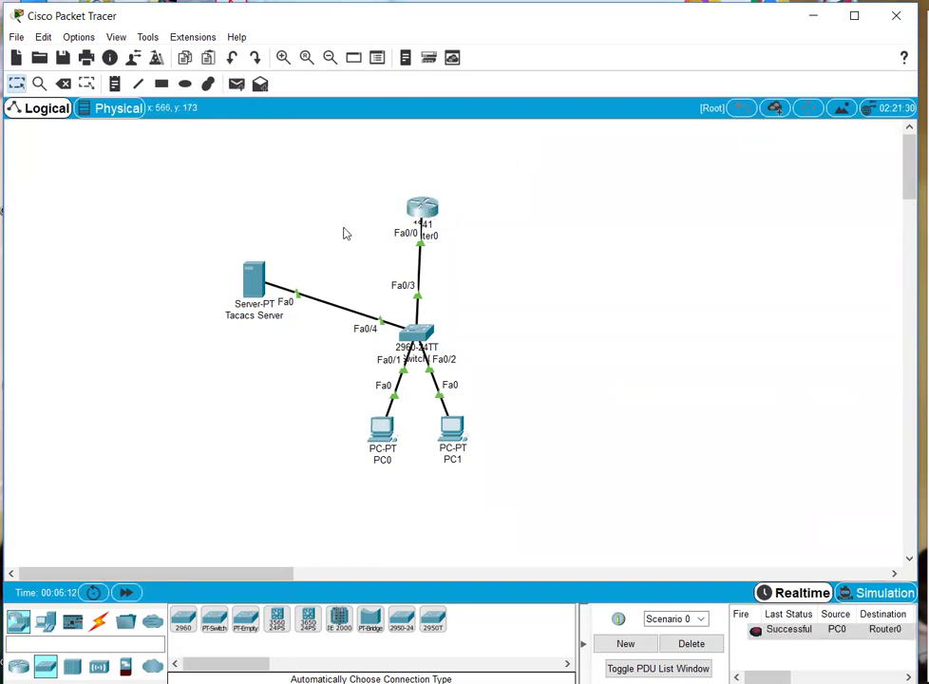
click(237, 83)
click(453, 429)
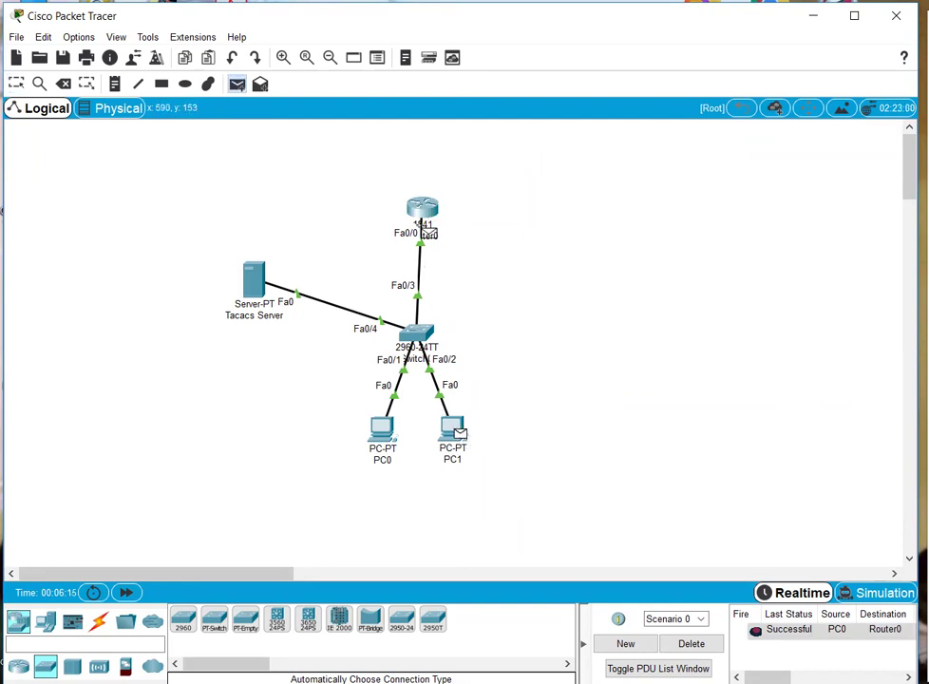
click(423, 215)
click(236, 83)
click(253, 280)
click(418, 220)
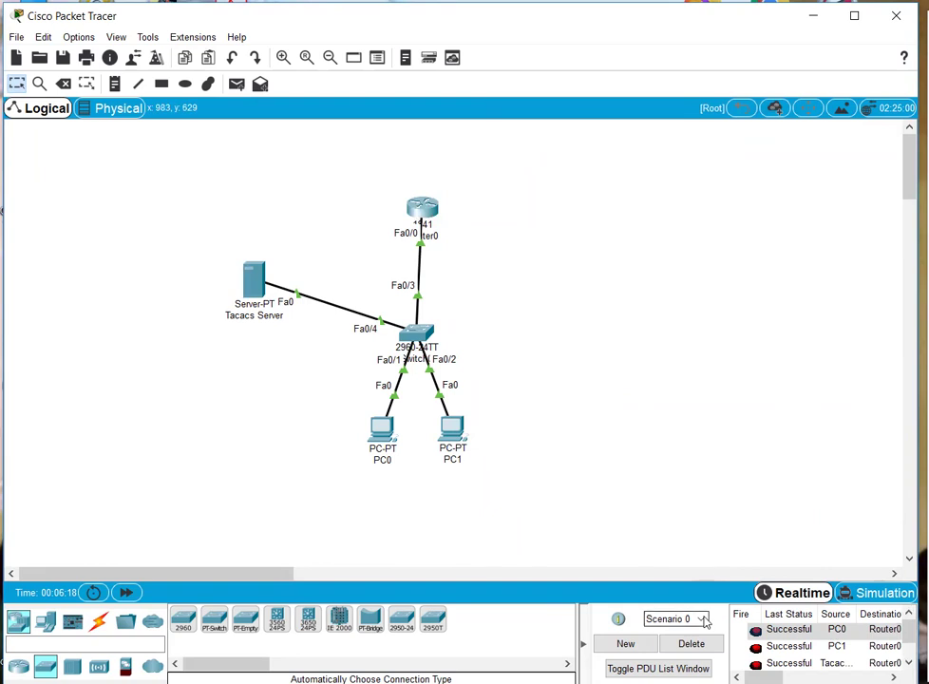
click(692, 644)
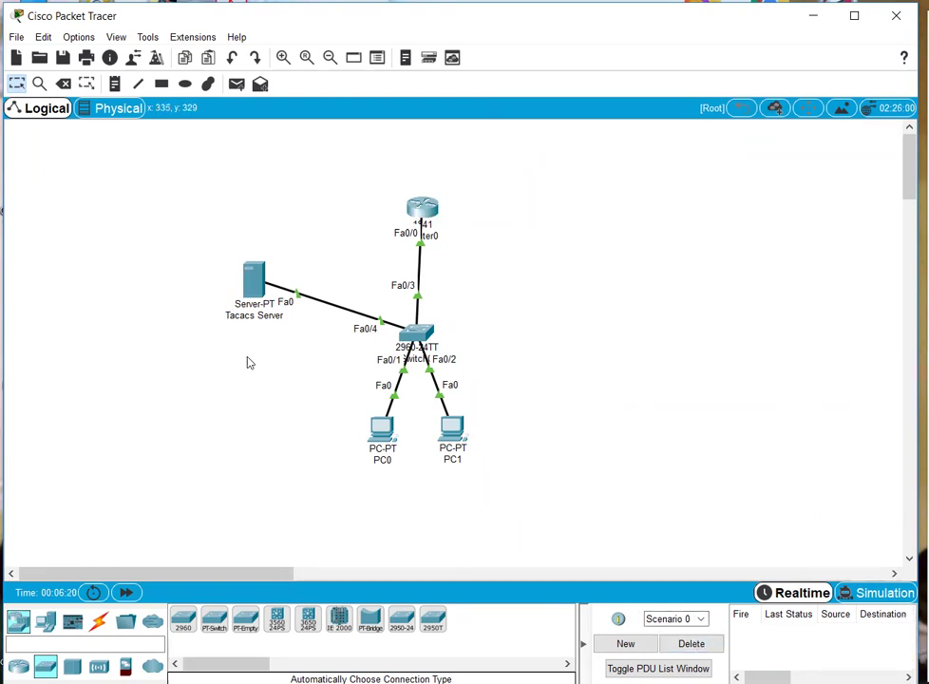
- Open the Tacacs Server's Services > AAA page and widen the window to review it
click(247, 278)
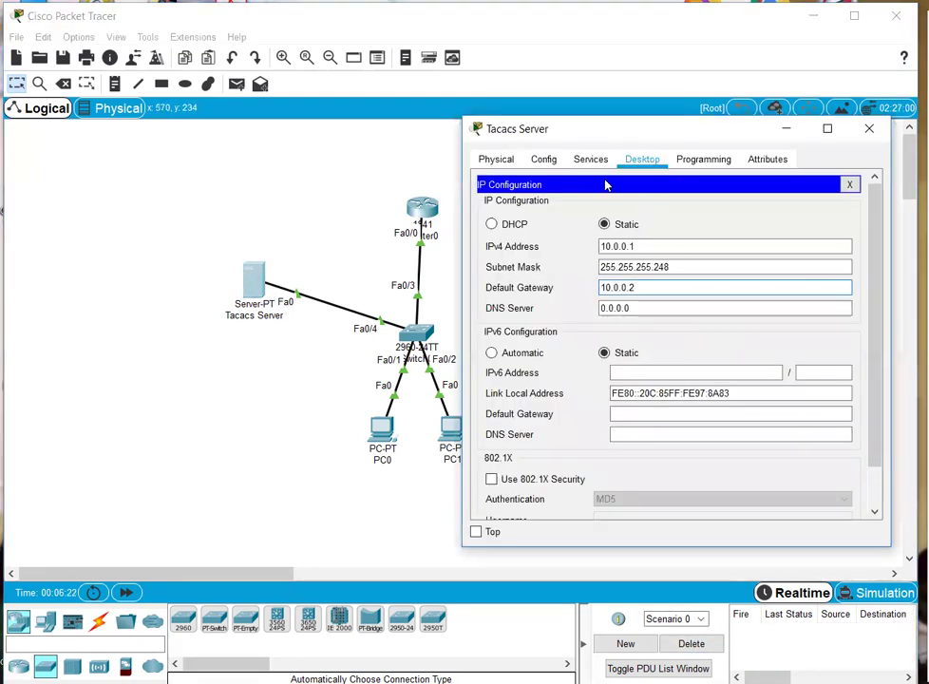
click(849, 183)
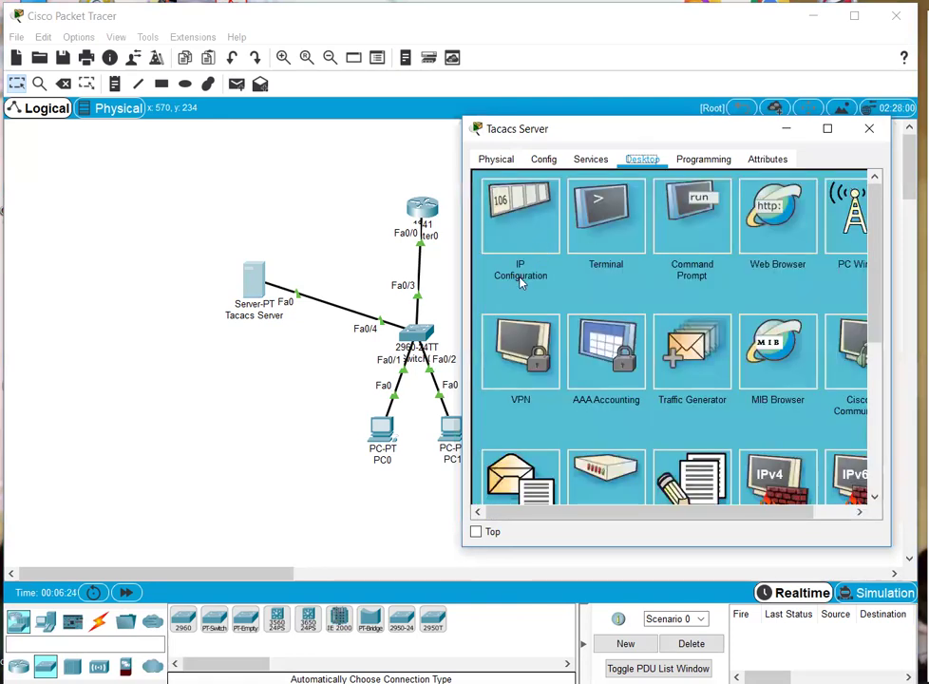
click(590, 158)
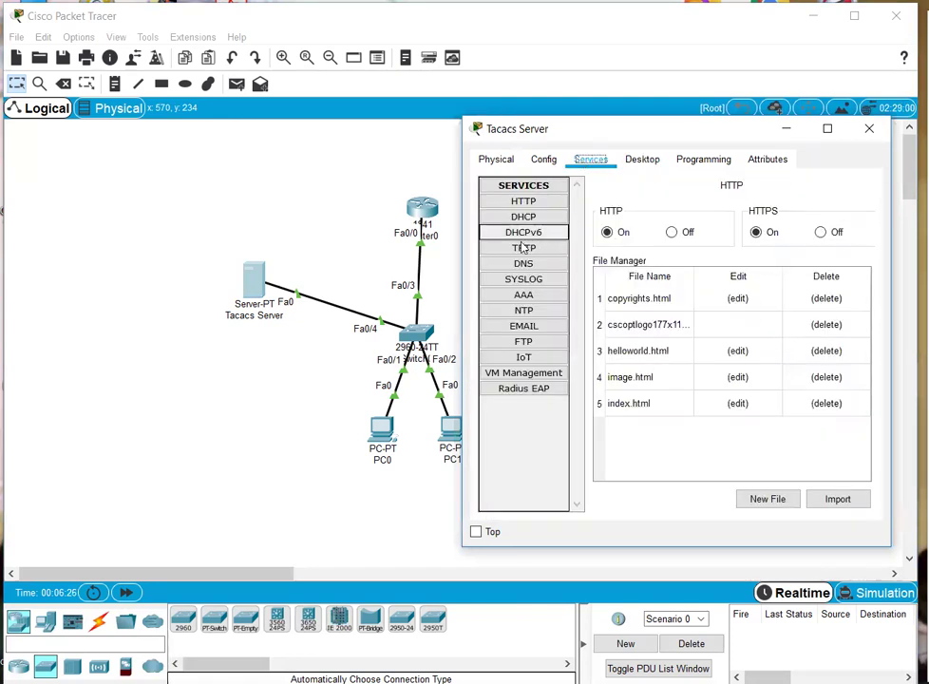
click(513, 295)
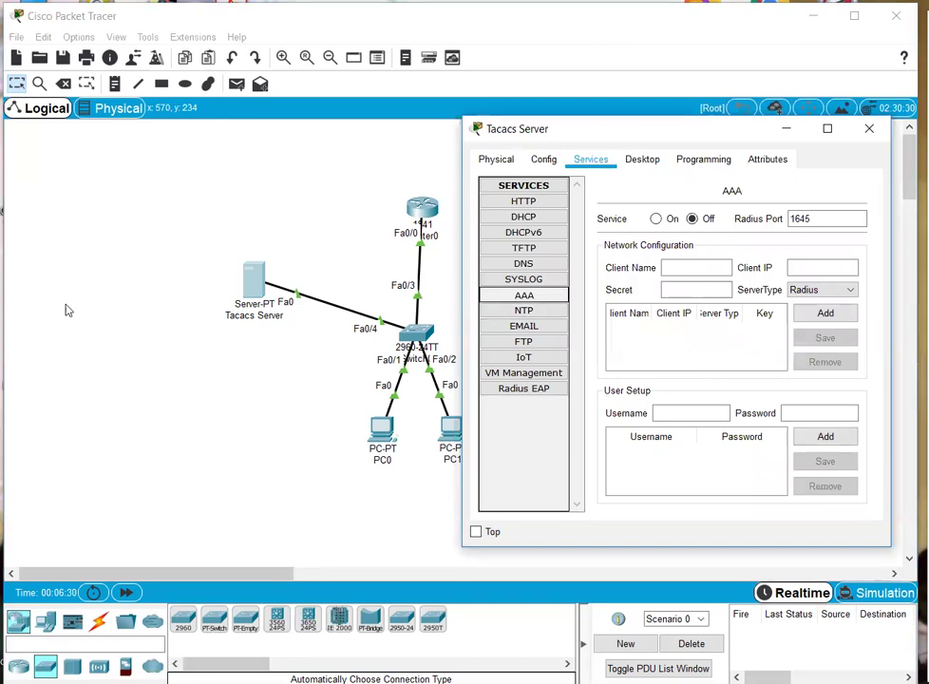
drag(462, 304, 65, 304)
click(40, 276)
- Set Router0's hostname to R1 from its CLI
click(429, 226)
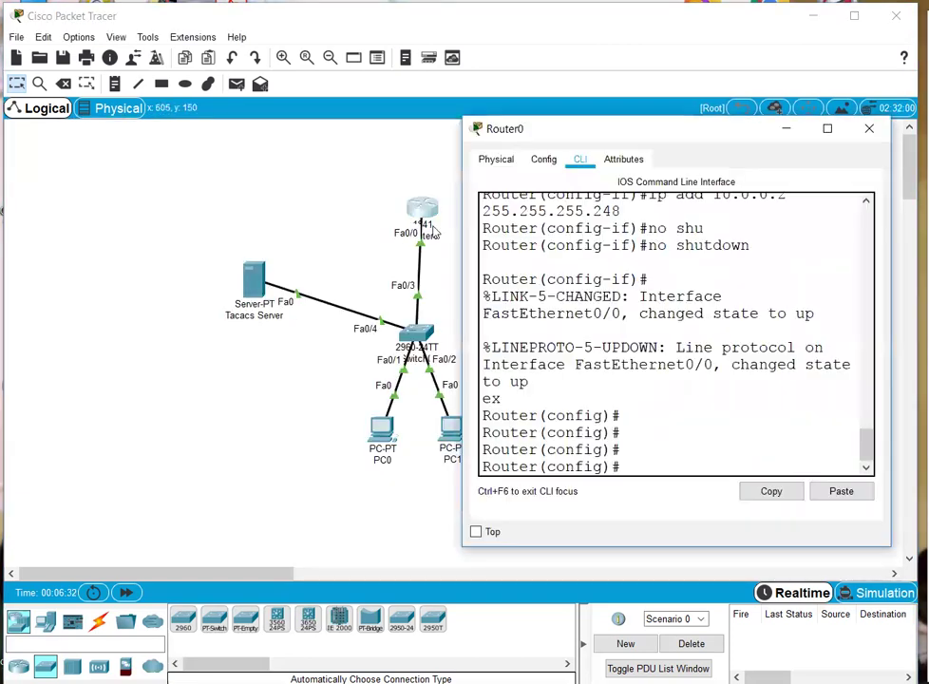
text(ho)
key(Tab)
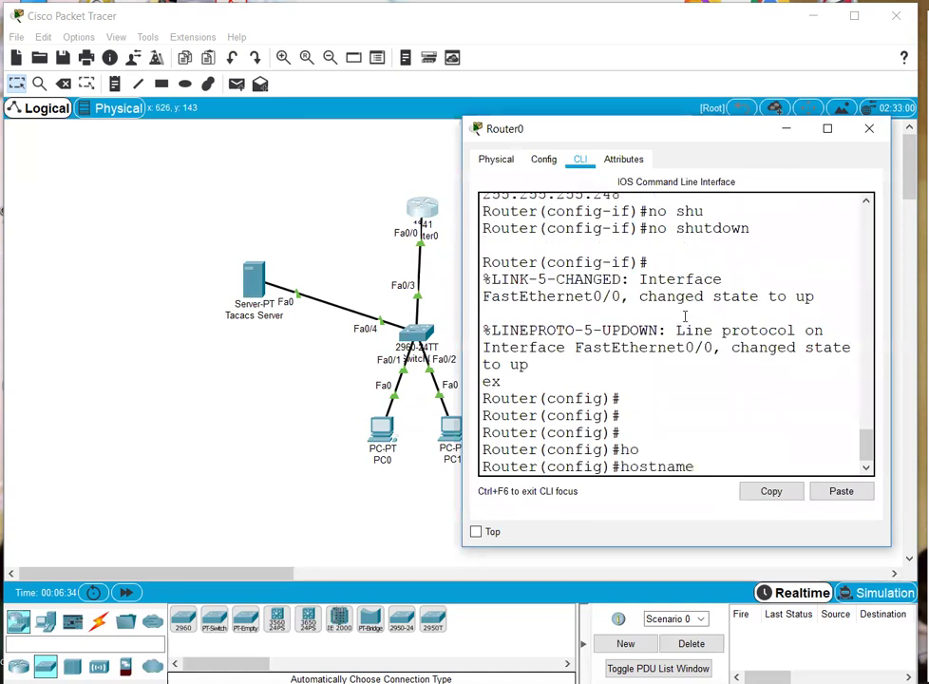
key(Return)
key(Return)
key(Return)
key(Return)
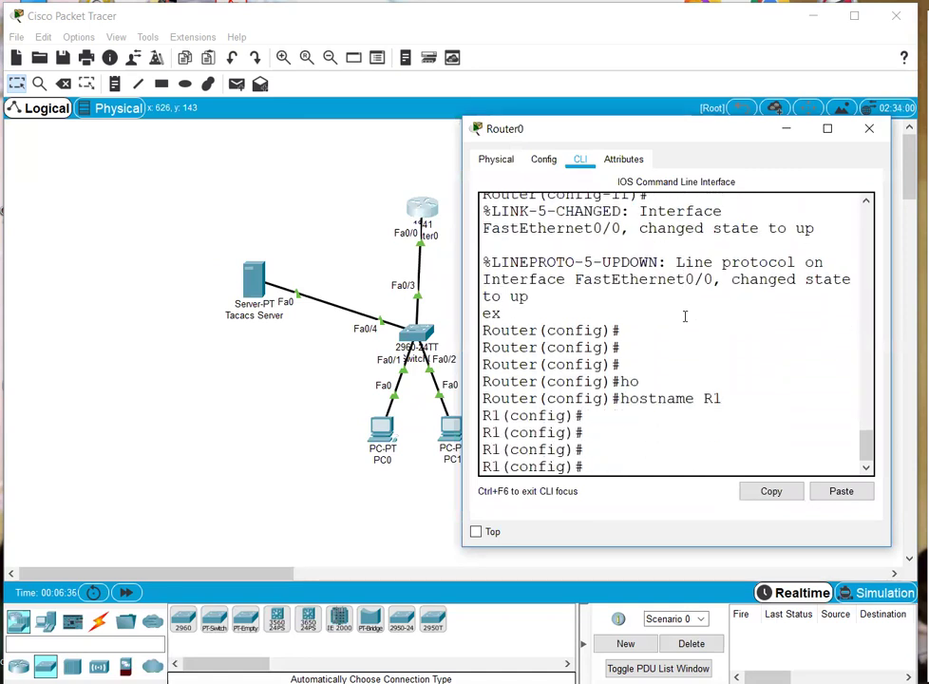
key(Return)
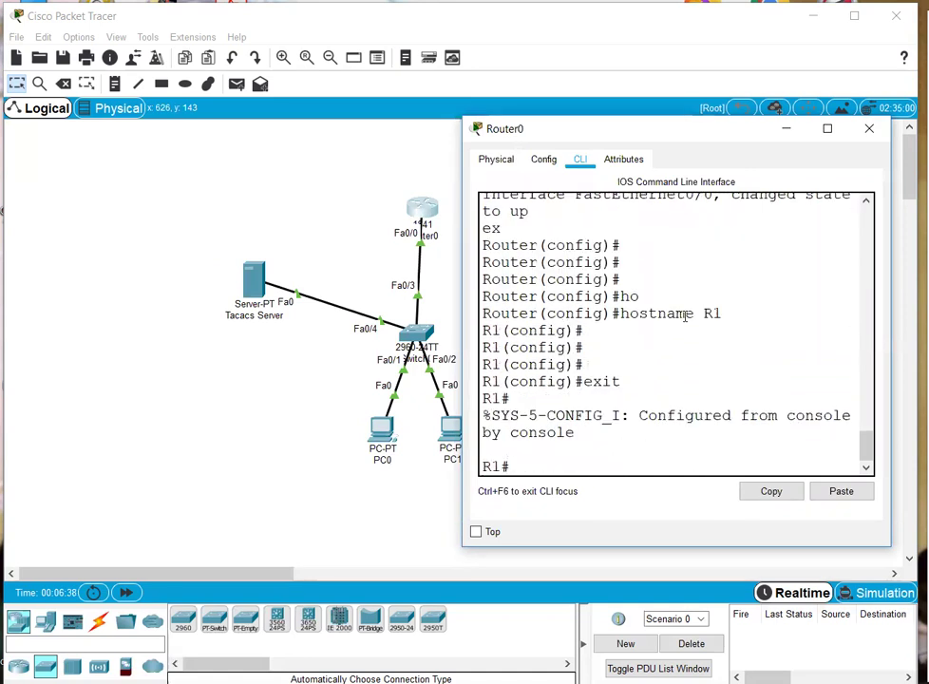
click(393, 225)
- Send a simple PDU from the Tacacs Server to Router0 to confirm reachability
click(251, 280)
click(54, 290)
click(237, 84)
click(254, 281)
click(411, 210)
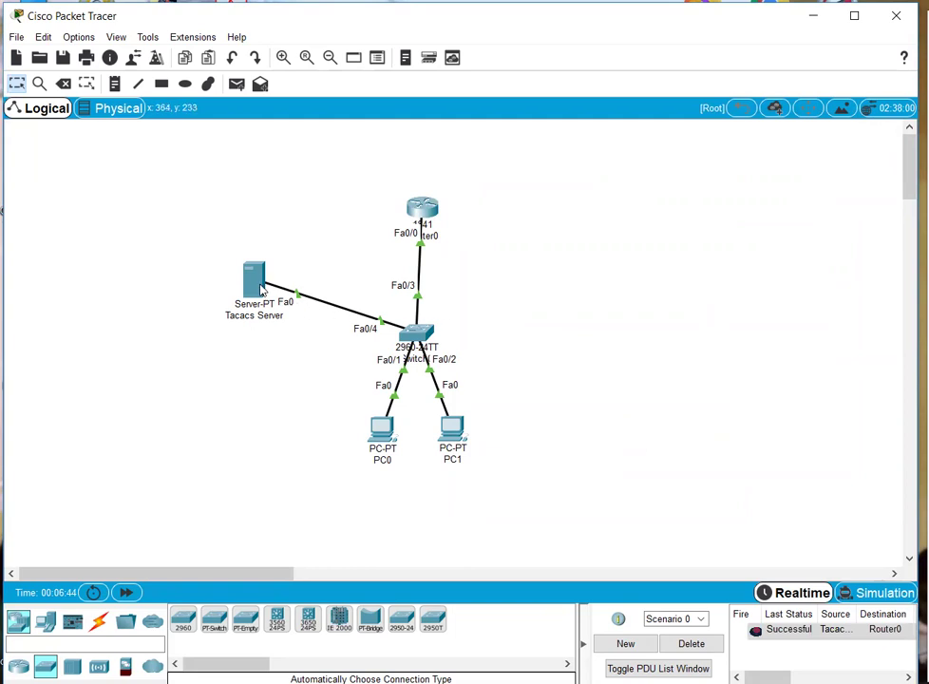
click(259, 284)
- Add AAA client R1 at 10.0.0.2 with server type Tacacs and a shared secret
click(315, 266)
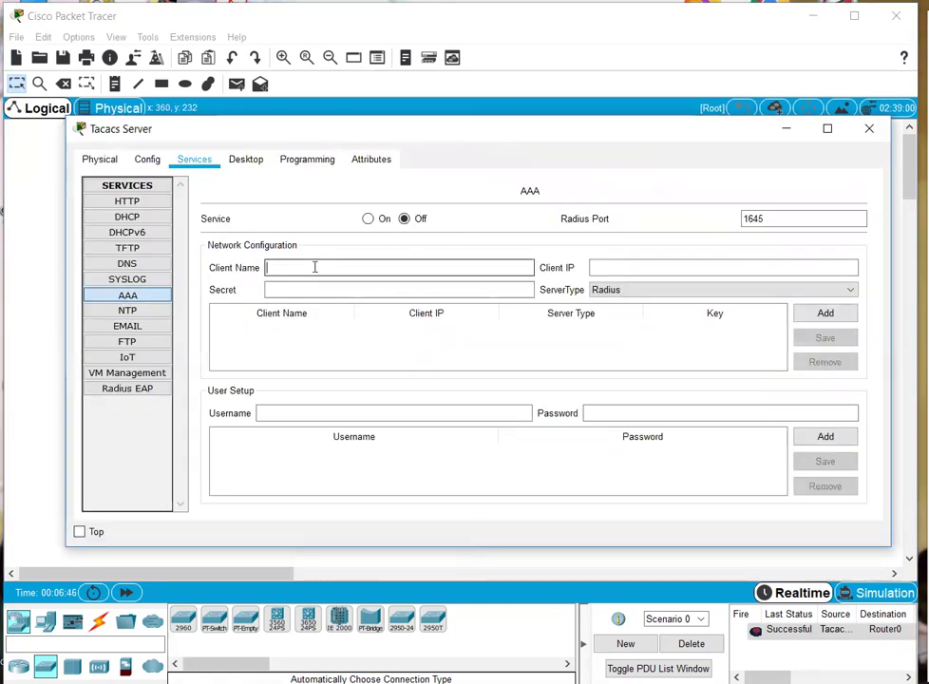
text(R1)
key(Tab)
text(10.0.0.)
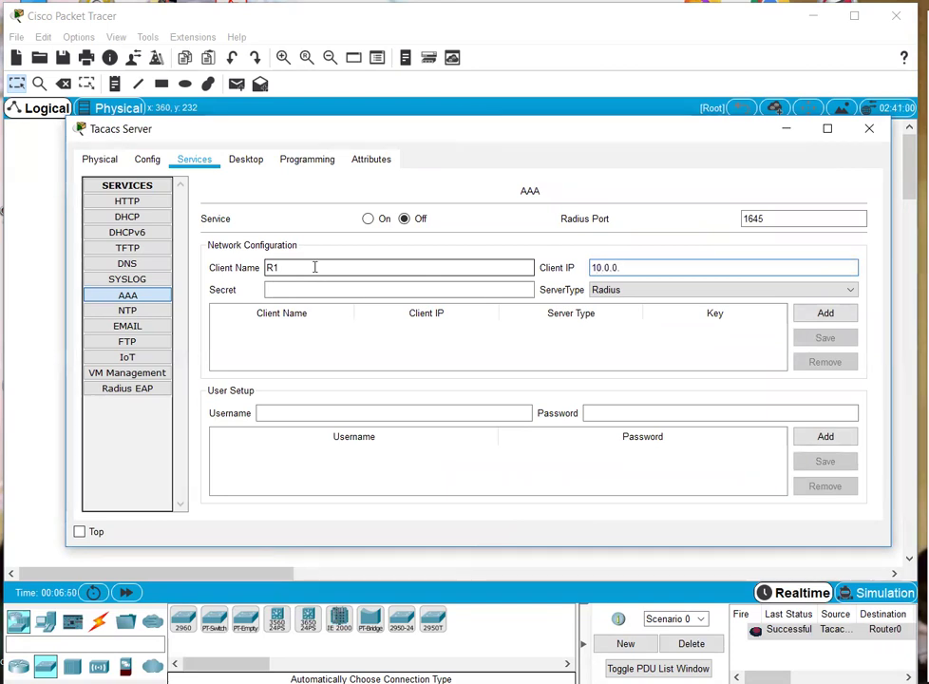
key(Tab)
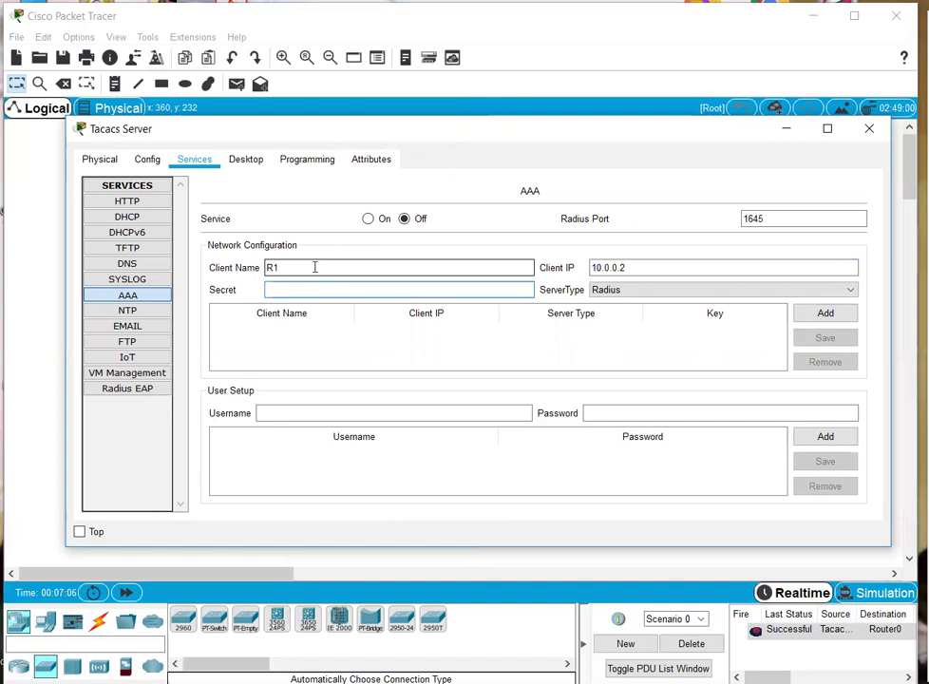
text(ca)
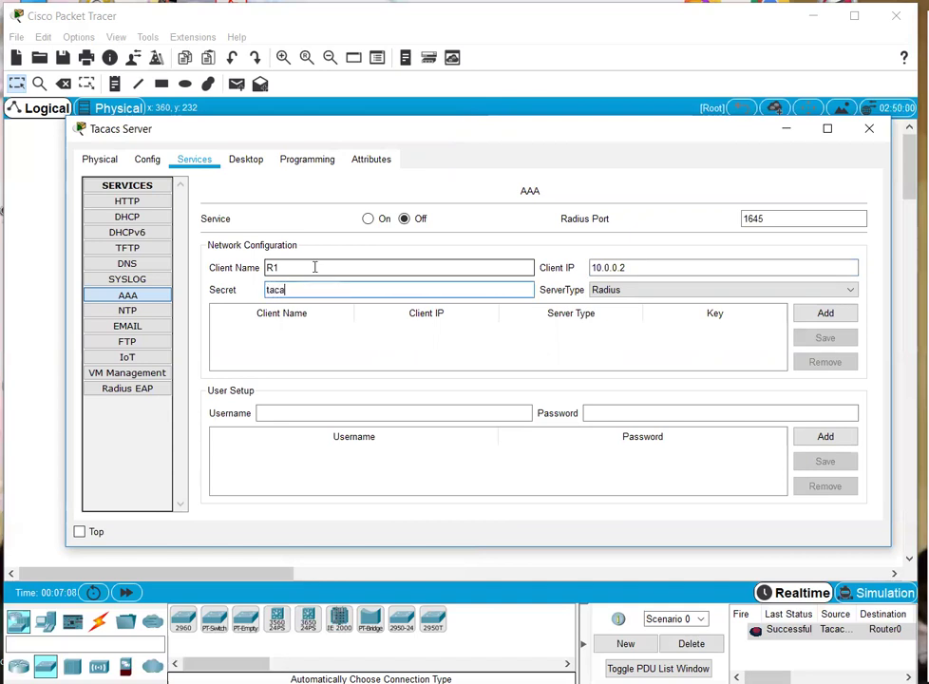
click(615, 292)
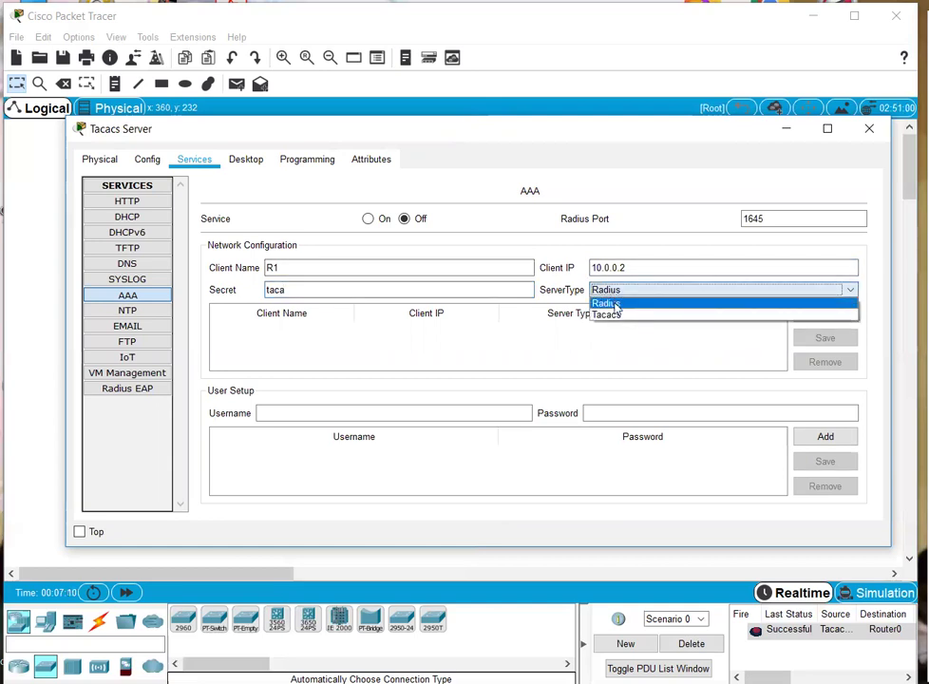
click(617, 316)
click(377, 290)
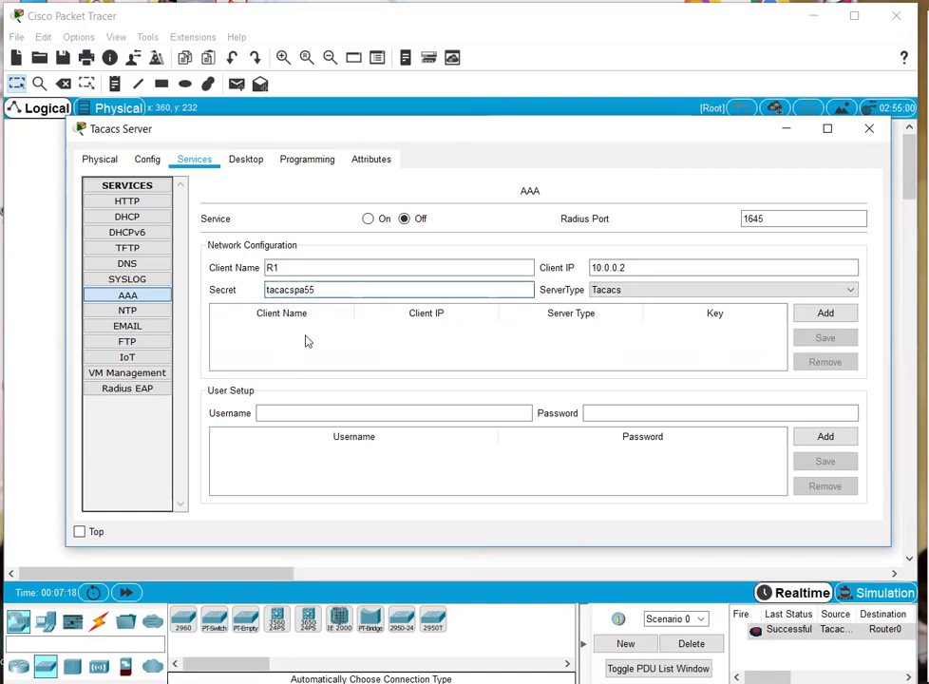
click(390, 415)
- Add a user login with username and password, and switch the AAA service On
text(admin)
key(Tab)
text(a)
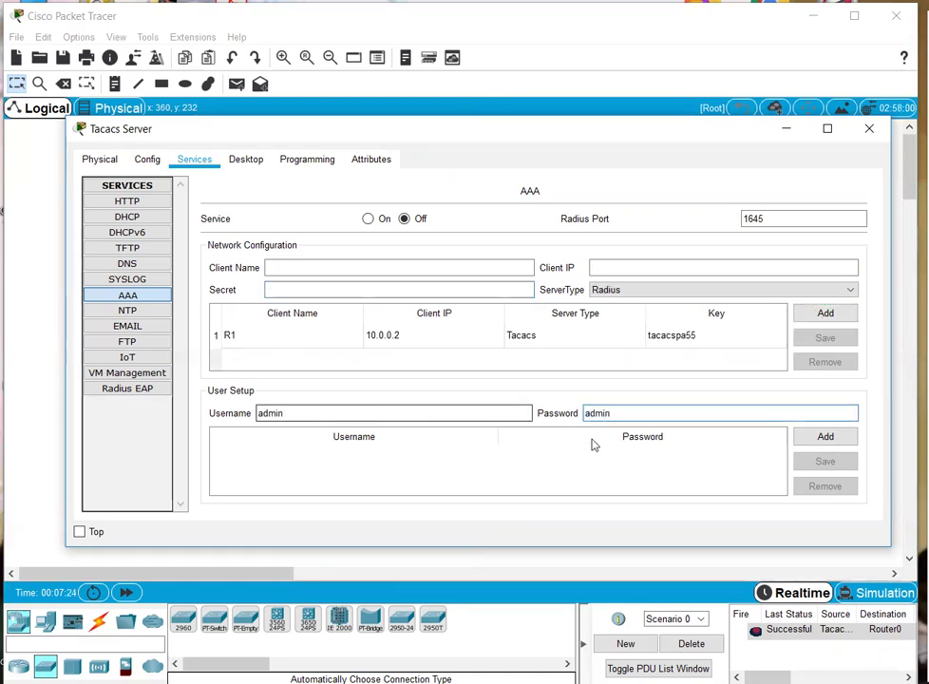
click(818, 438)
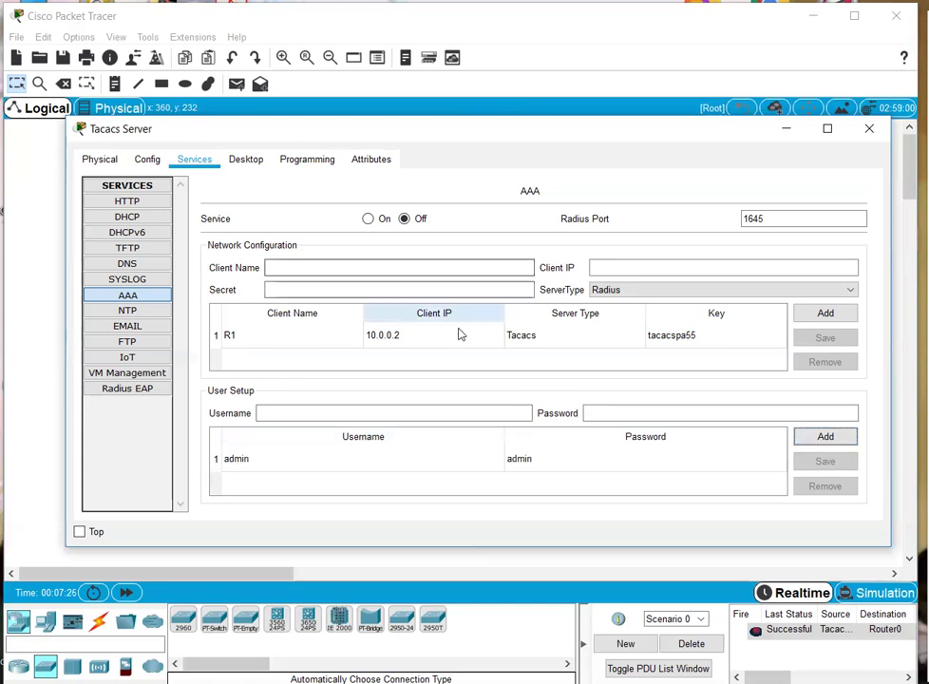
click(368, 220)
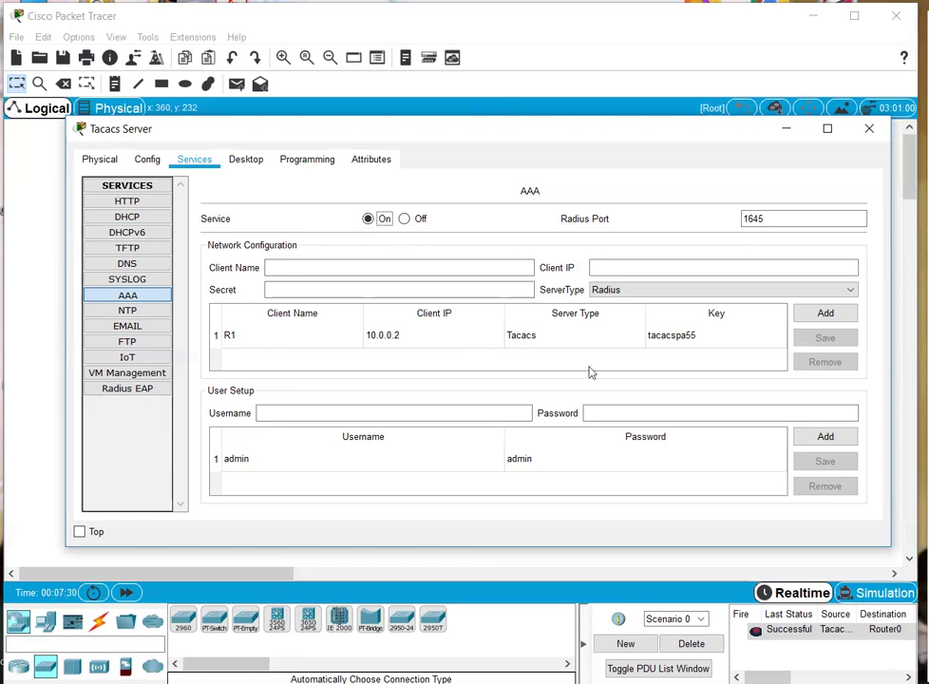
- Re-save the R1 client entry with Tacacs server type and close the server window
click(627, 290)
click(613, 317)
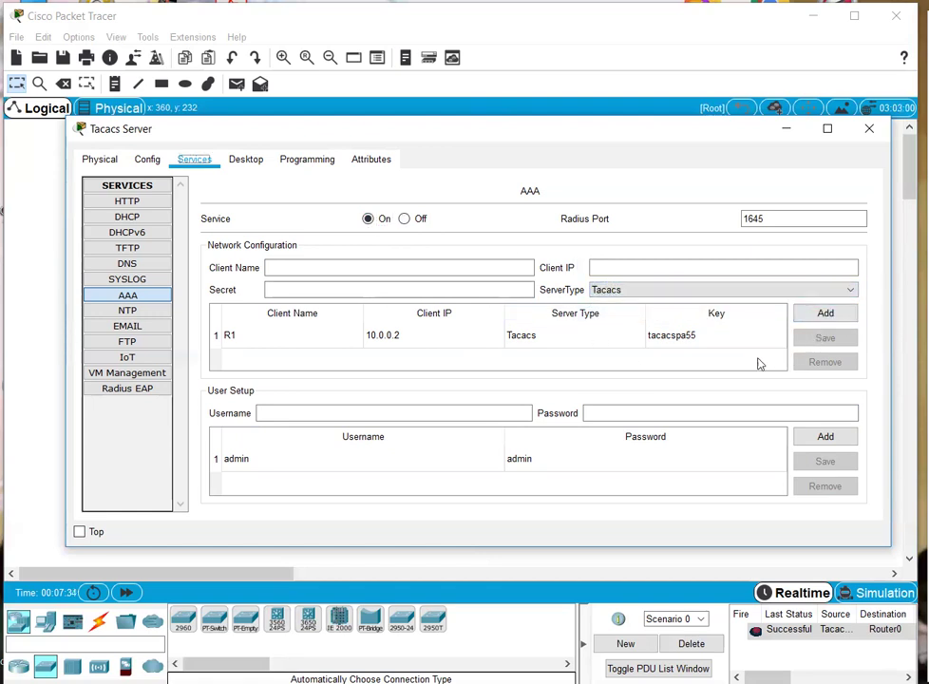
click(574, 337)
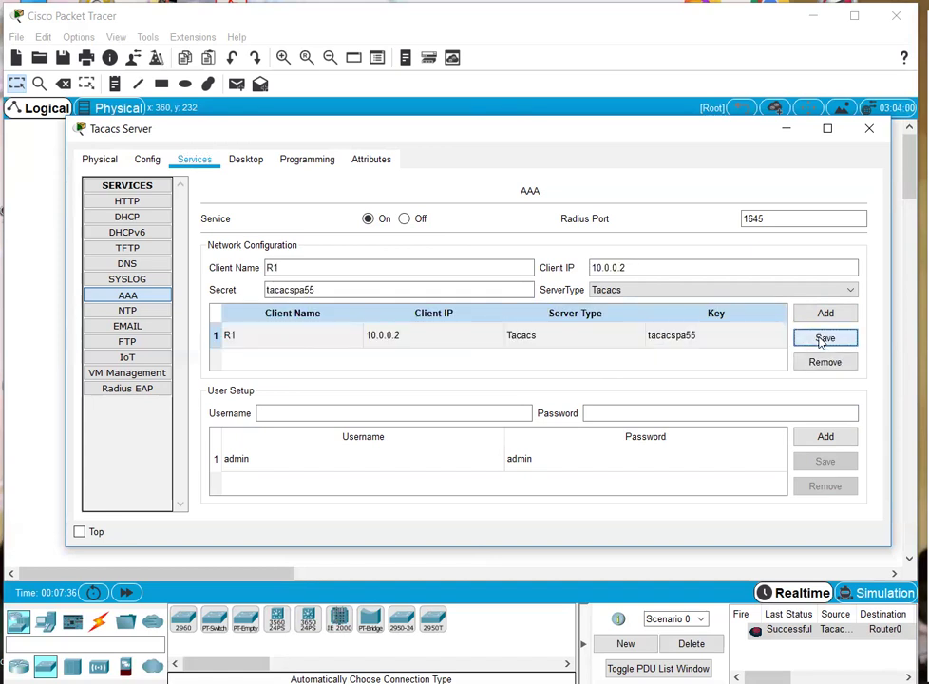
click(634, 292)
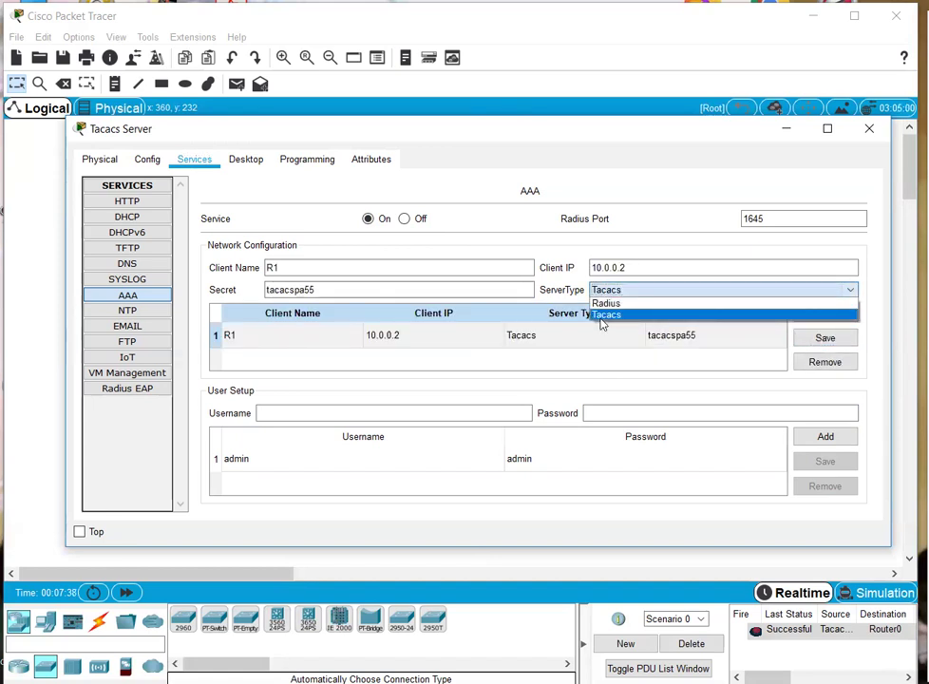
click(600, 316)
click(530, 339)
click(823, 338)
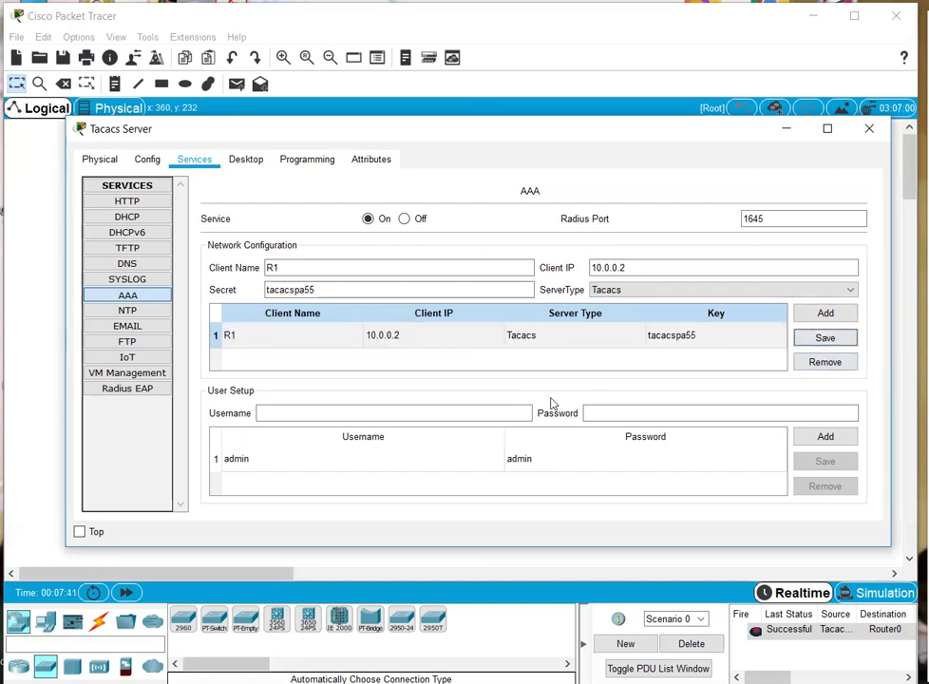
drag(380, 290, 241, 304)
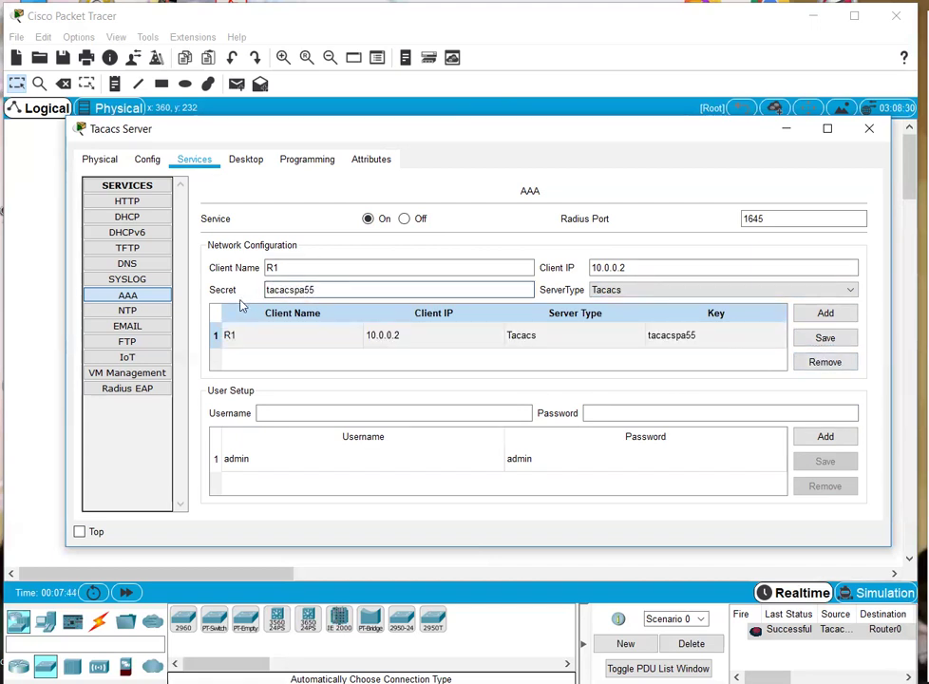
double_click(320, 289)
key(ctrl+c)
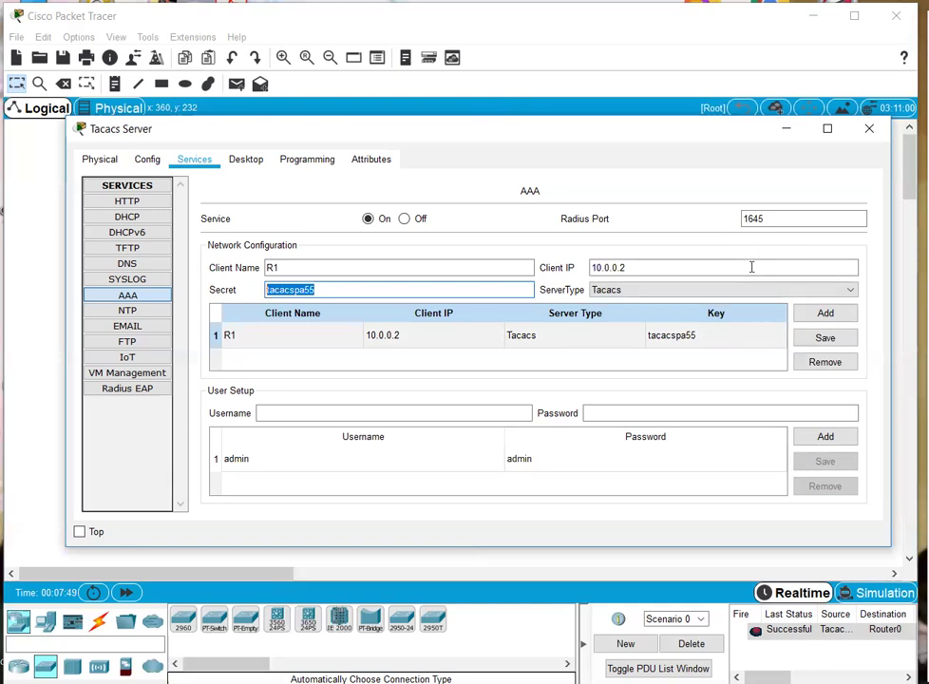
click(869, 128)
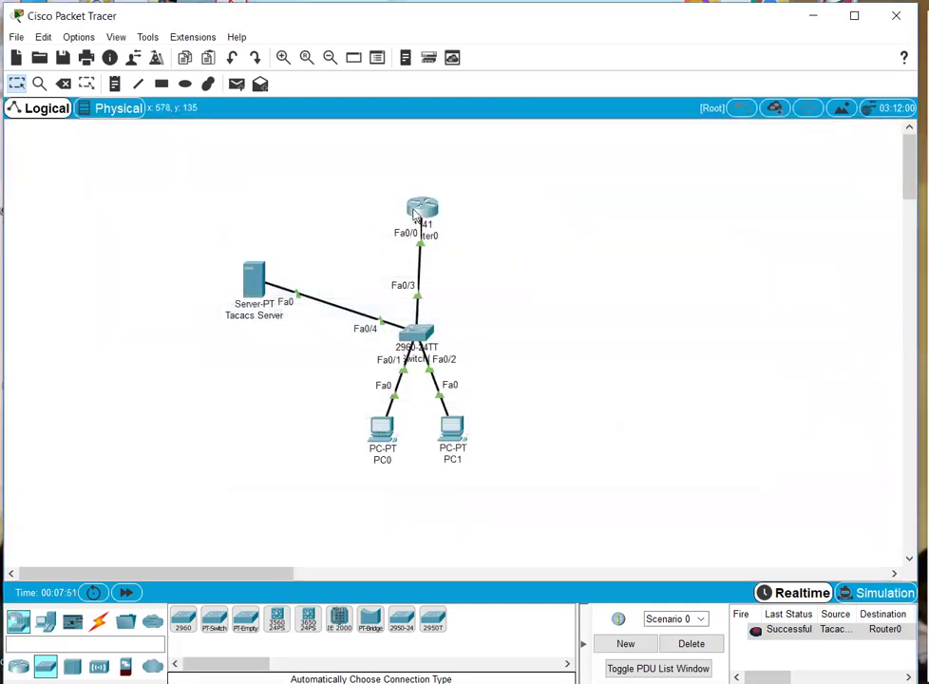
- In Router0's widened CLI, enter global config and create local user admin with a secret password
click(416, 220)
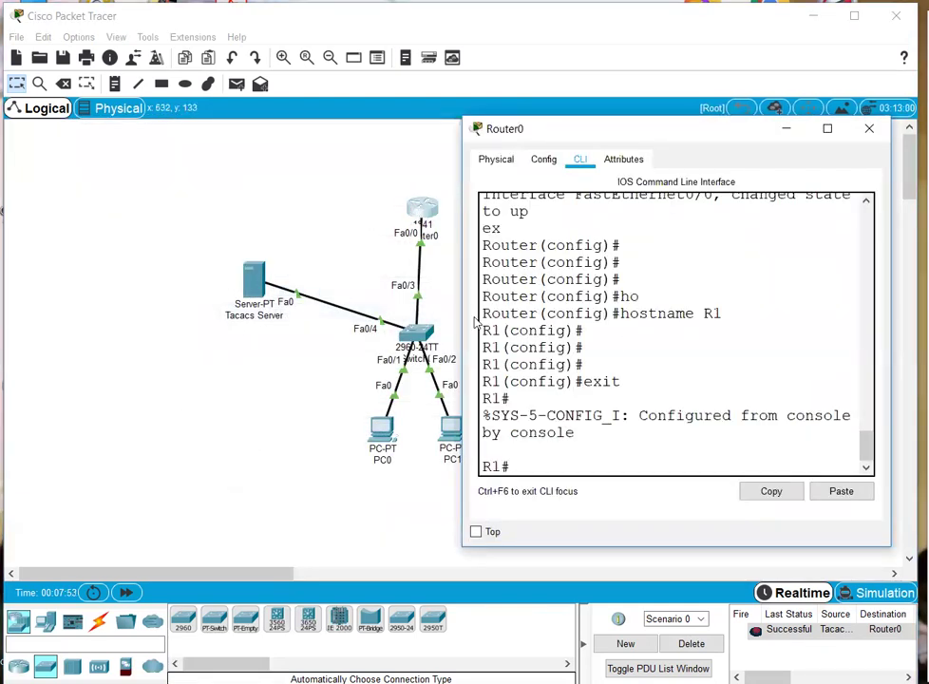
drag(463, 324, 176, 311)
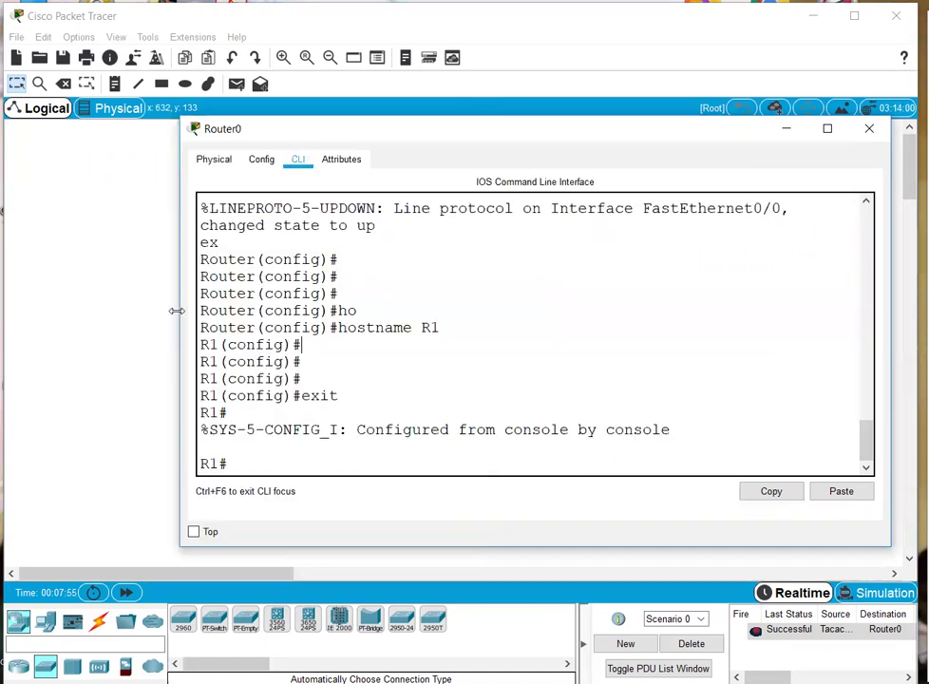
text(conf)
key(Return)
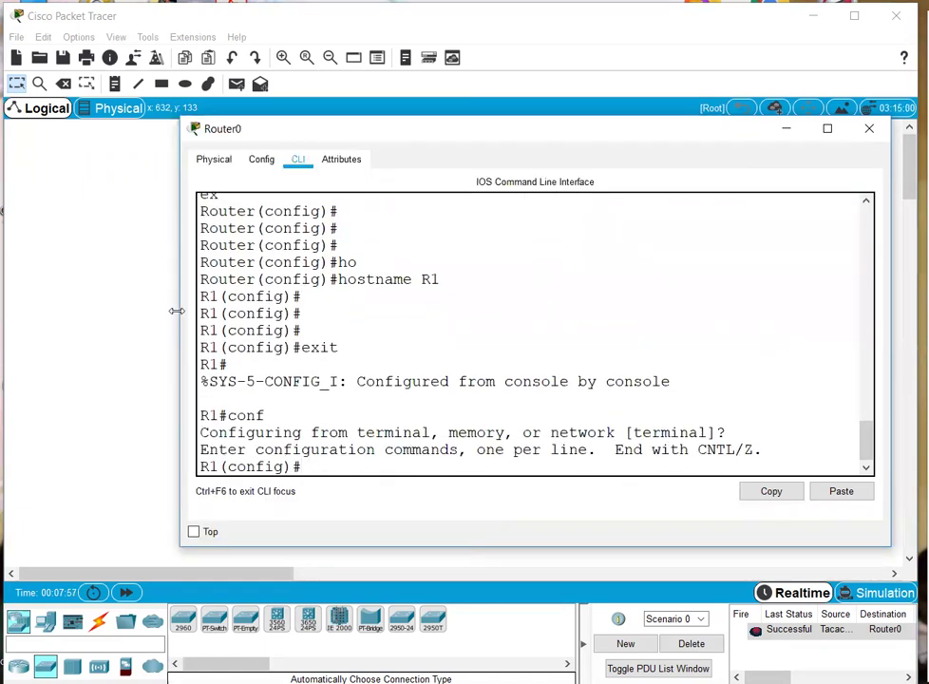
text(use)
key(Tab)
text(admin)
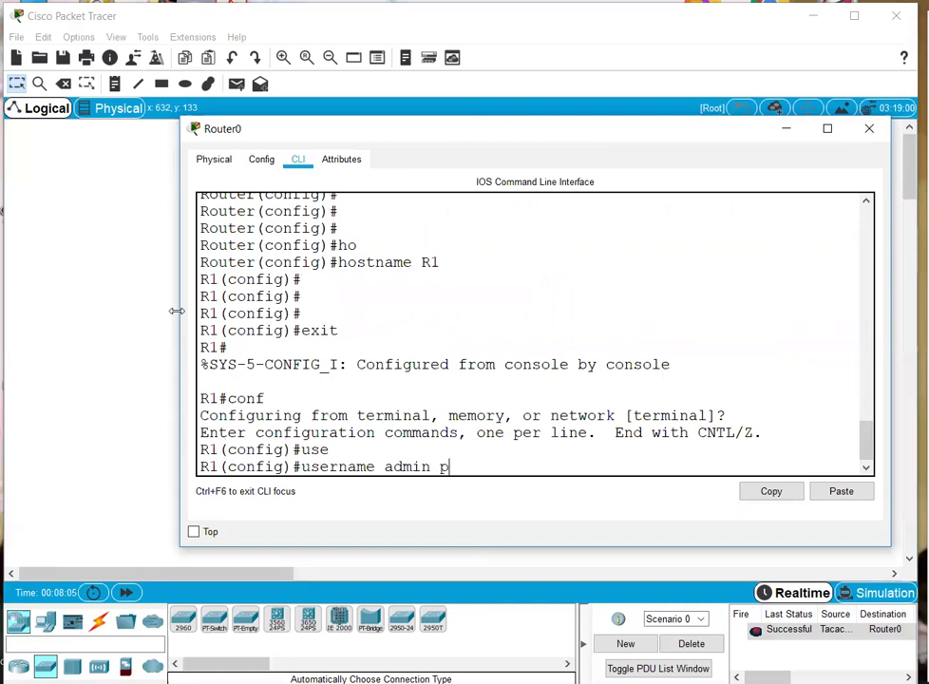
text( se)
key(Tab)
text(admin)
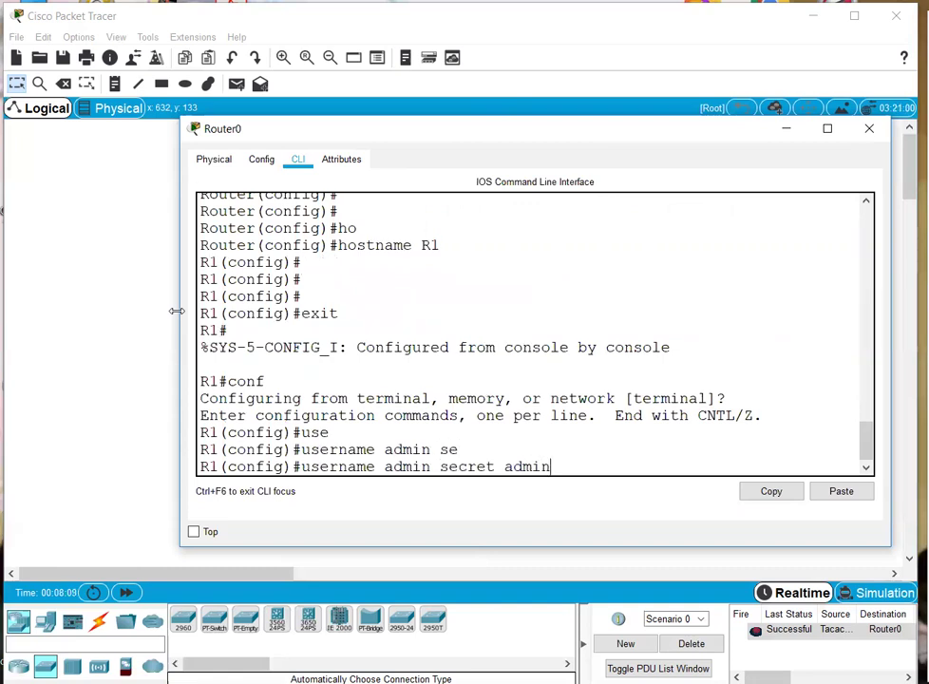
key(Return)
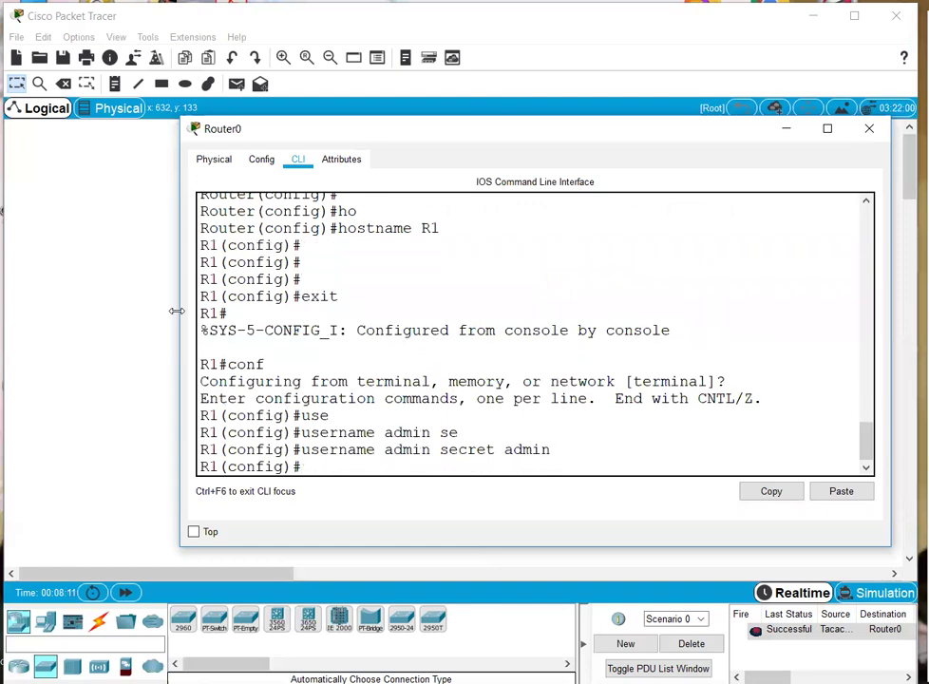
- Point R1 at TACACS+ server 10.0.0.1 and apply the pasted shared key
text(tac)
key(Tab)
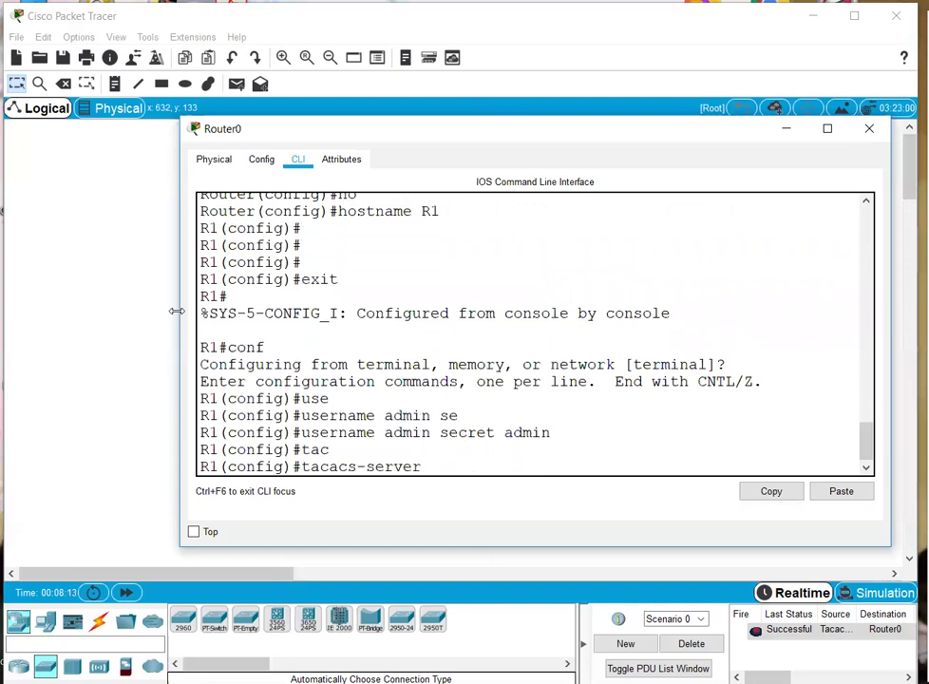
text(ho)
key(Tab)
text(10.0.0.1)
key(Return)
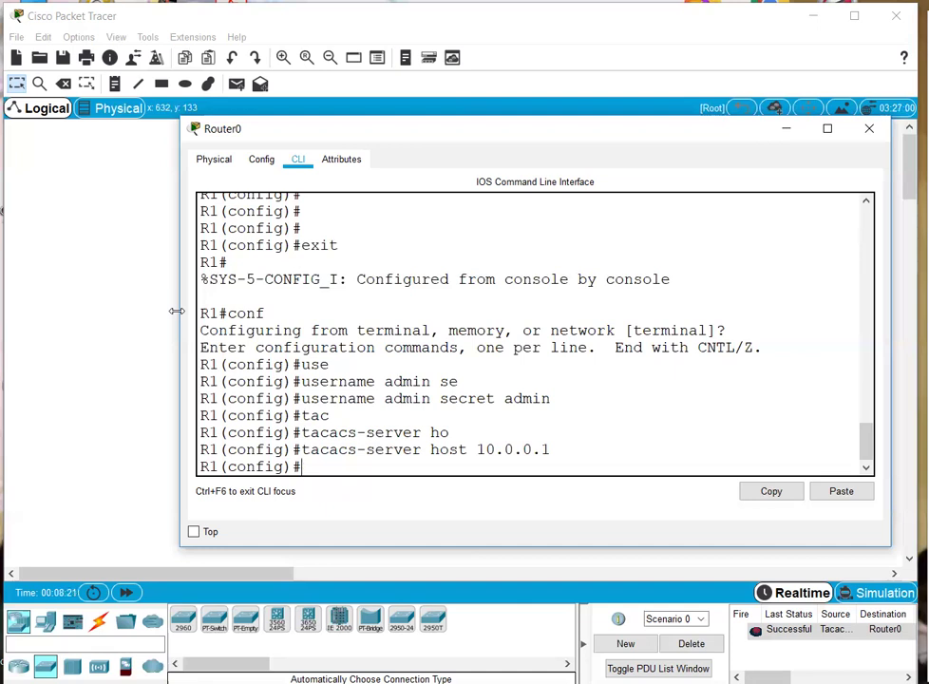
text(ta)
key(Tab)
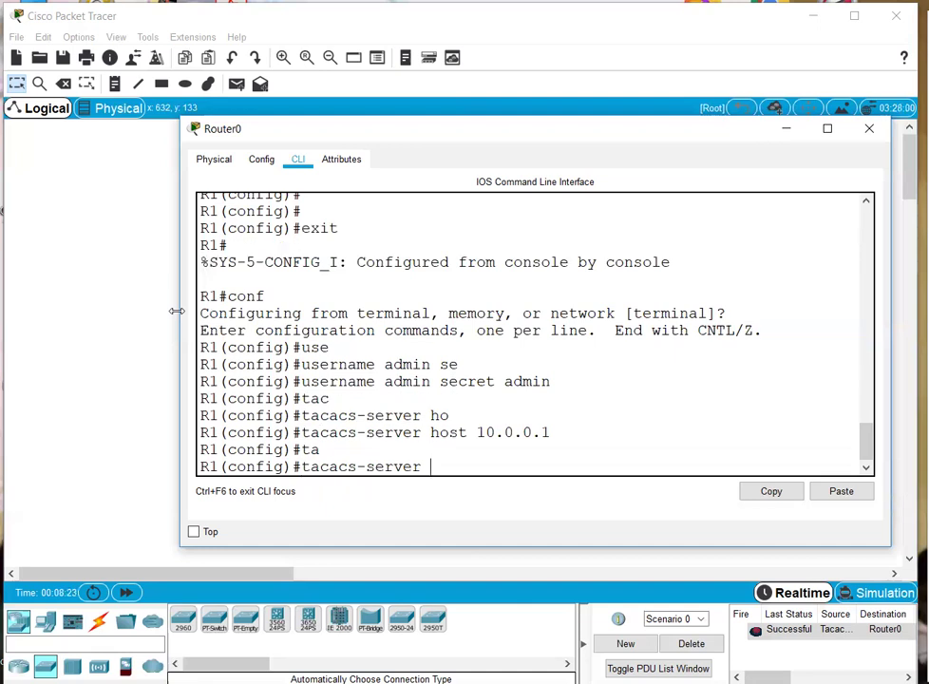
text(k)
key(Tab)
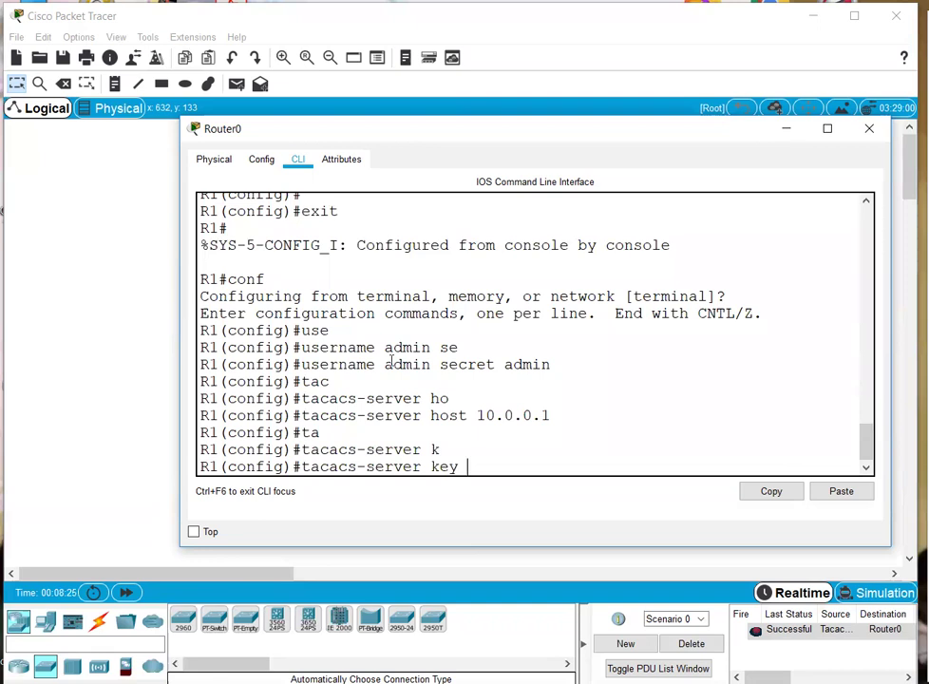
click(854, 489)
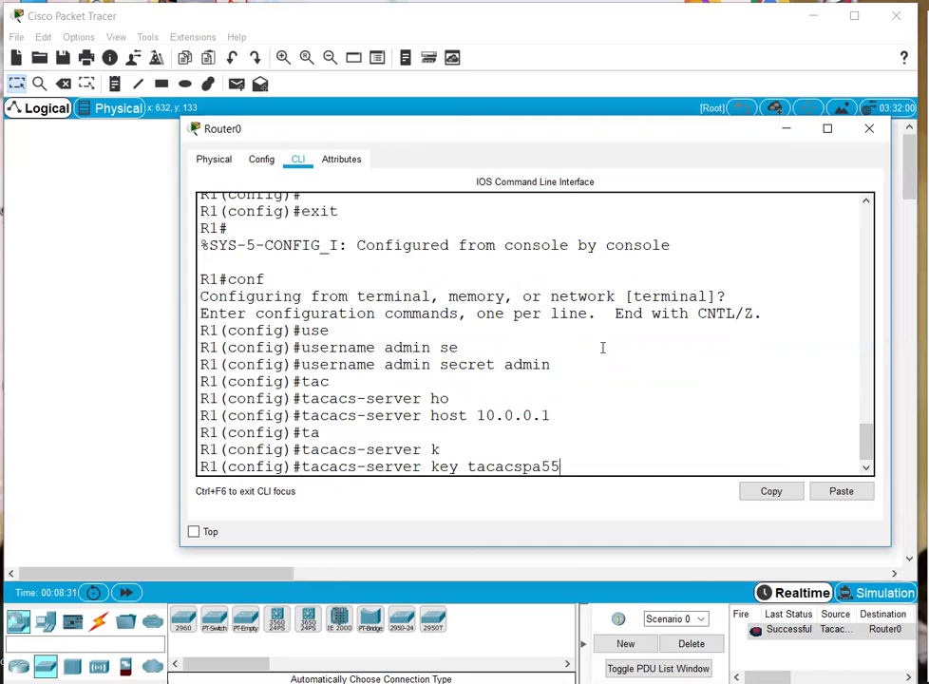
key(Return)
- Enable AAA on R1 with aaa new-model
text(a)
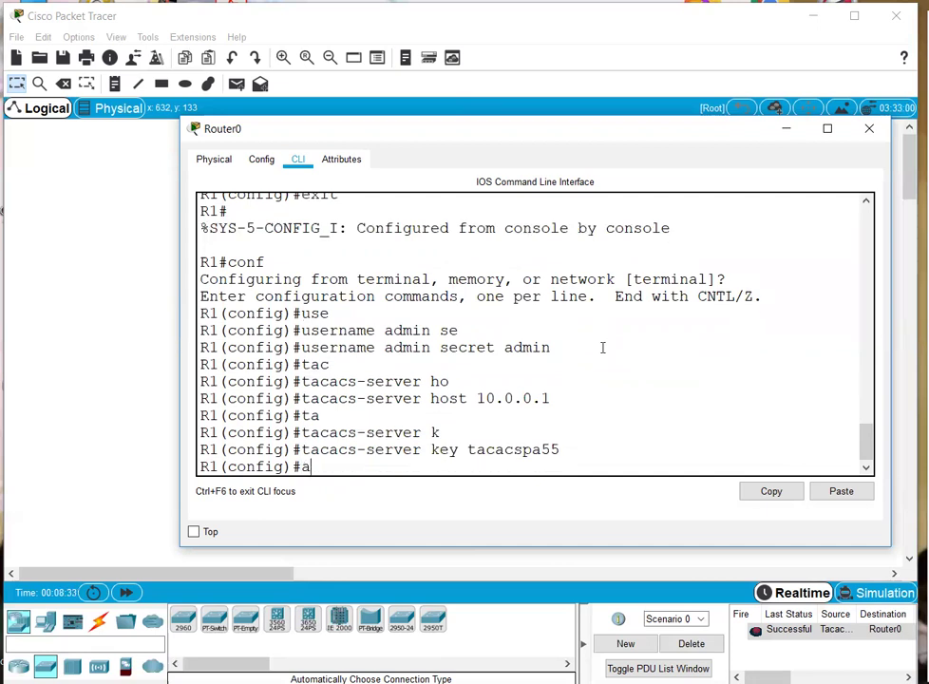
text(a)
key(Tab)
text(n)
key(Tab)
key(Return)
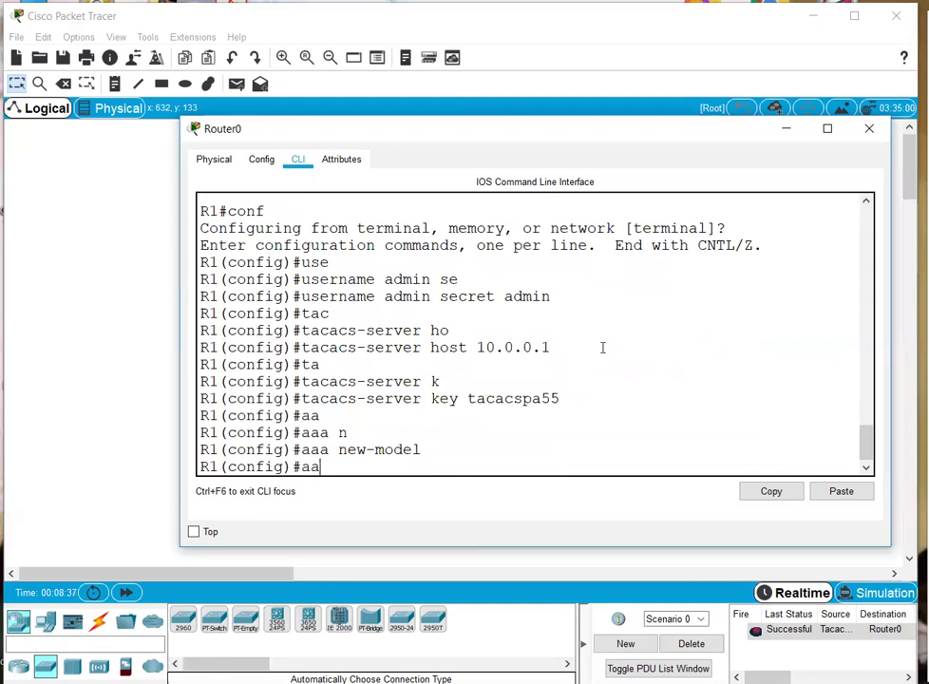
- Set the default login authentication list to group tacacs+ then local
text(aa)
key(Tab)
text(authen)
key(Tab)
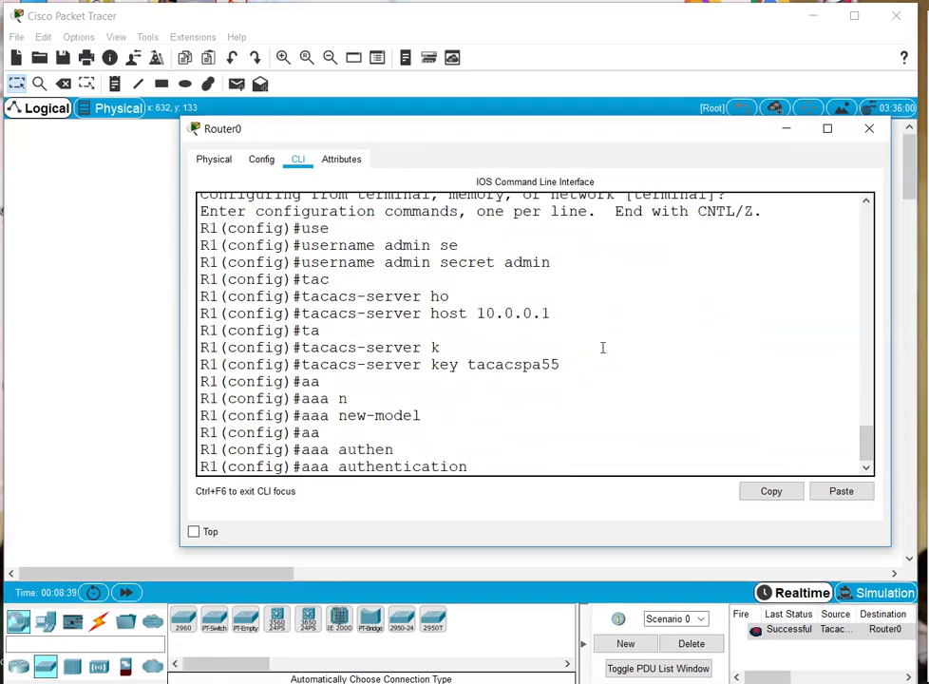
text(login def)
key(Tab)
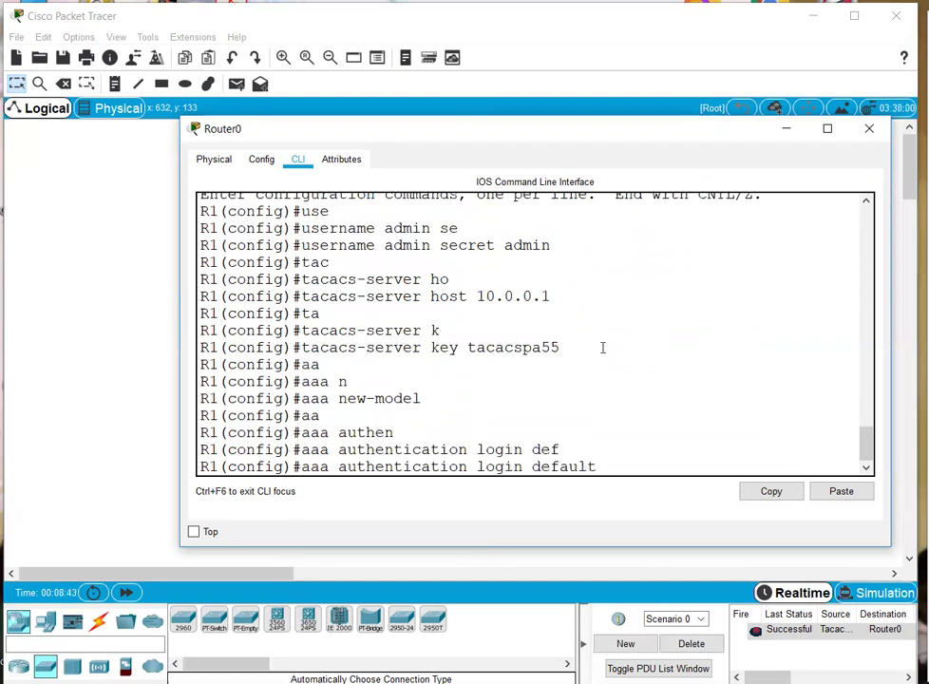
text(gr)
key(Tab)
text(tac)
key(Tab)
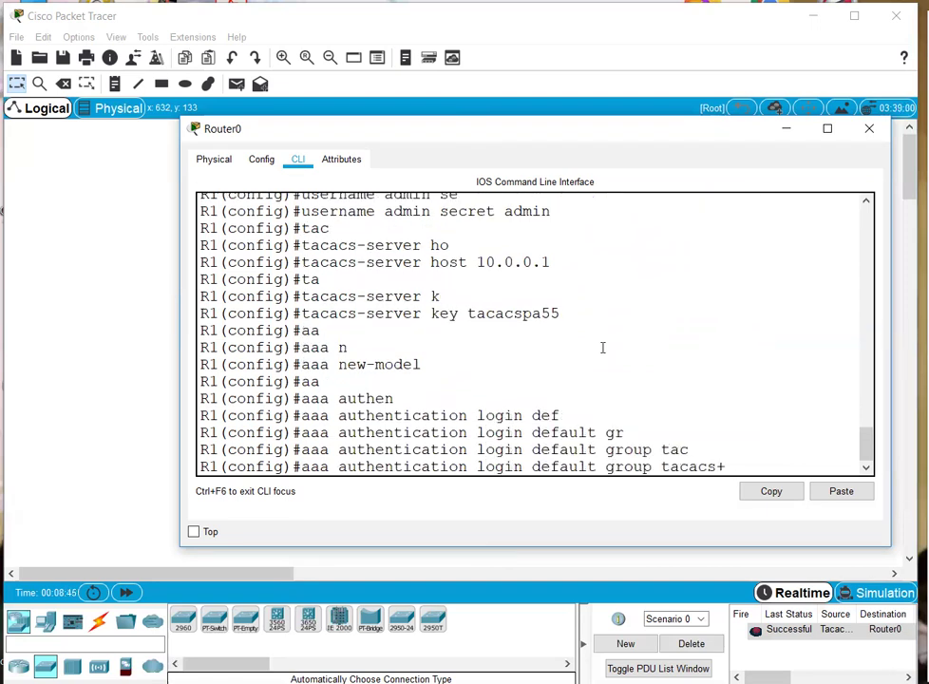
text(local)
key(Return)
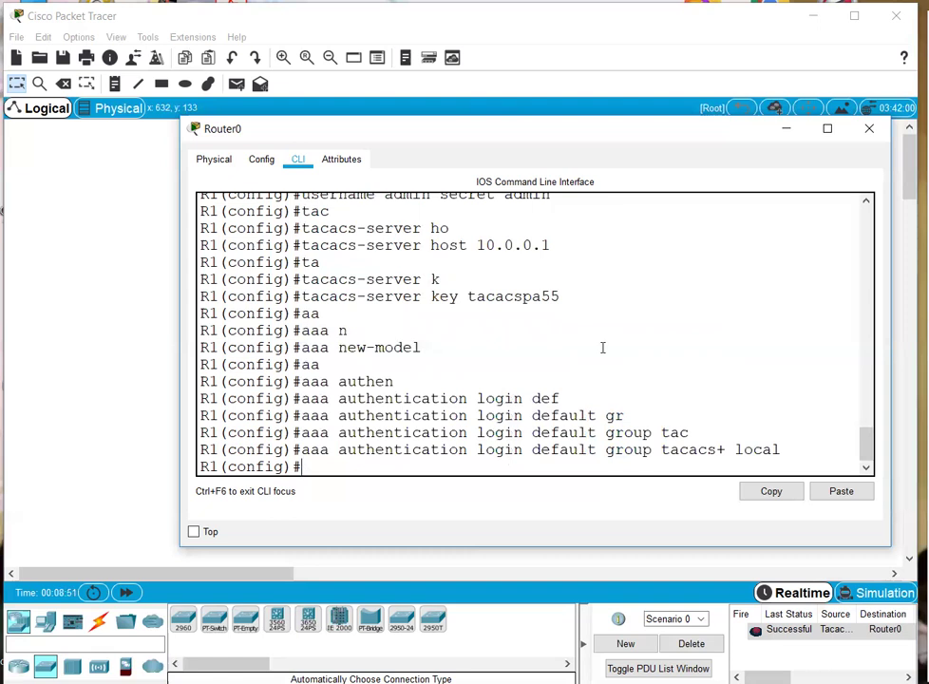
- Apply login authentication default to line console 0
text(line con)
key(Tab)
text(0)
key(Return)
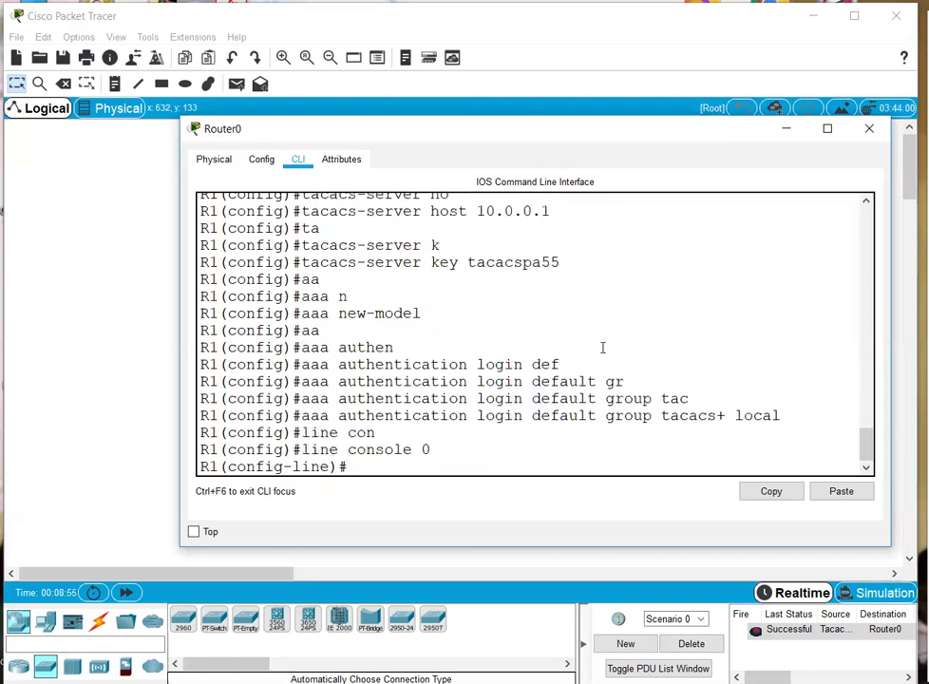
text(logi)
key(Tab)
text(auth)
key(Tab)
text(def)
key(Tab)
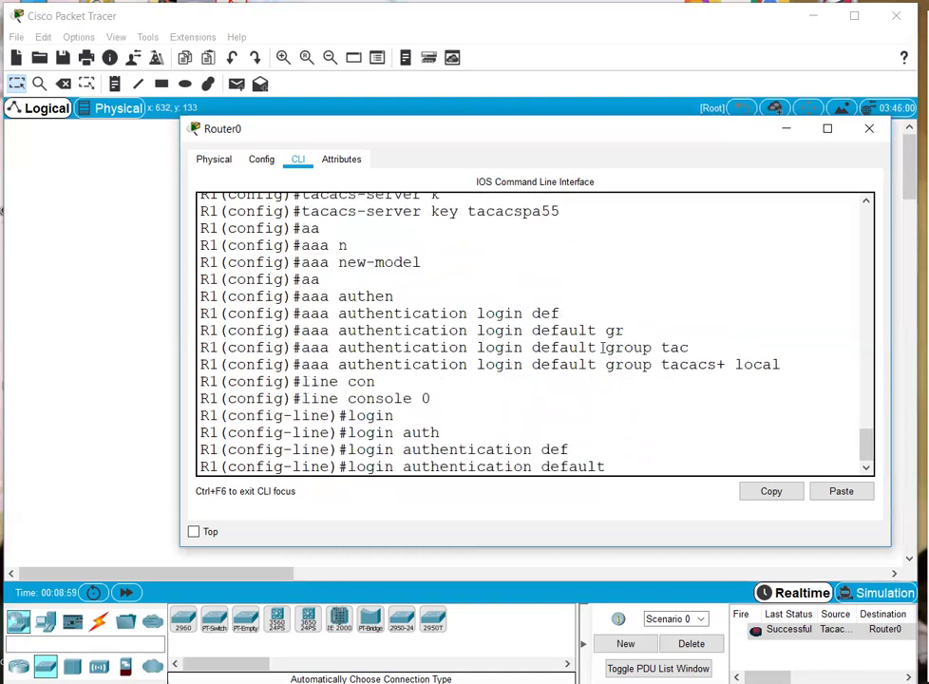
key(Return)
- Review the configured commands with do sh his, highlighting the relevant history lines
text(do sh his)
key(Return)
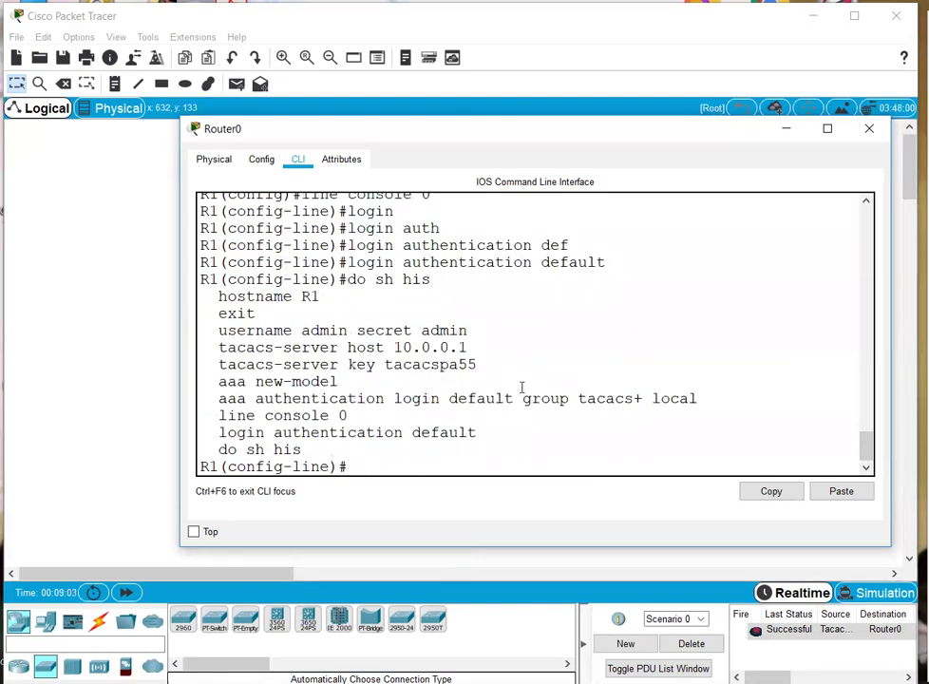
drag(206, 332, 479, 438)
click(565, 443)
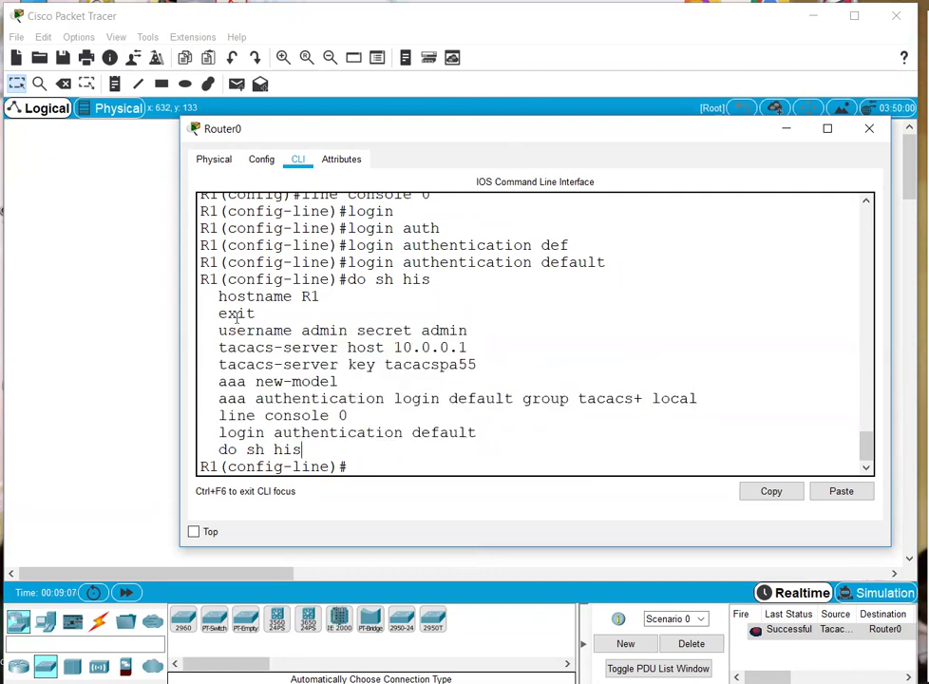
drag(214, 328, 217, 363)
click(517, 439)
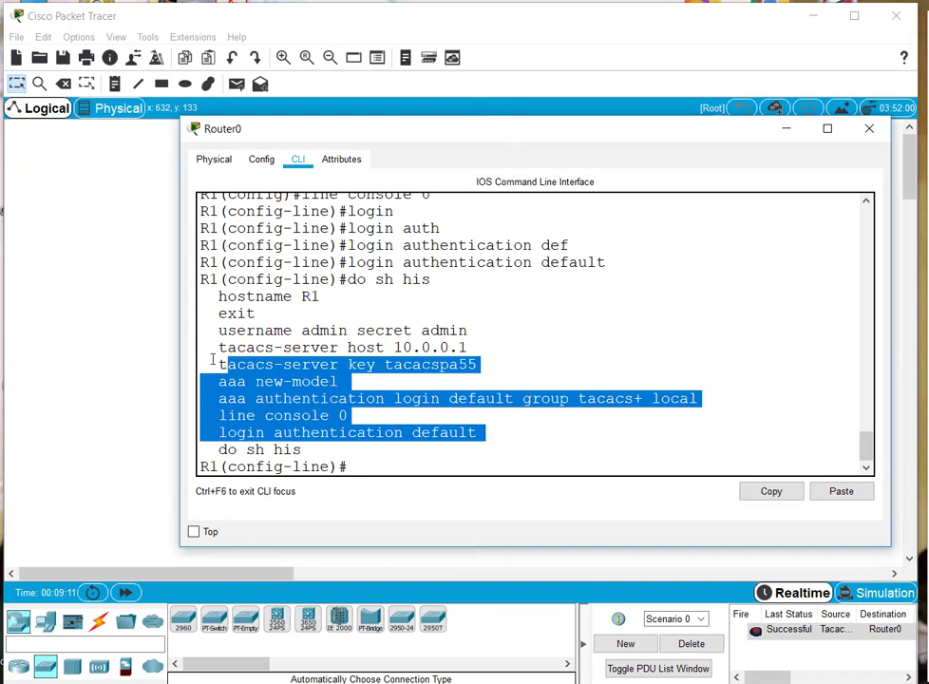
click(680, 501)
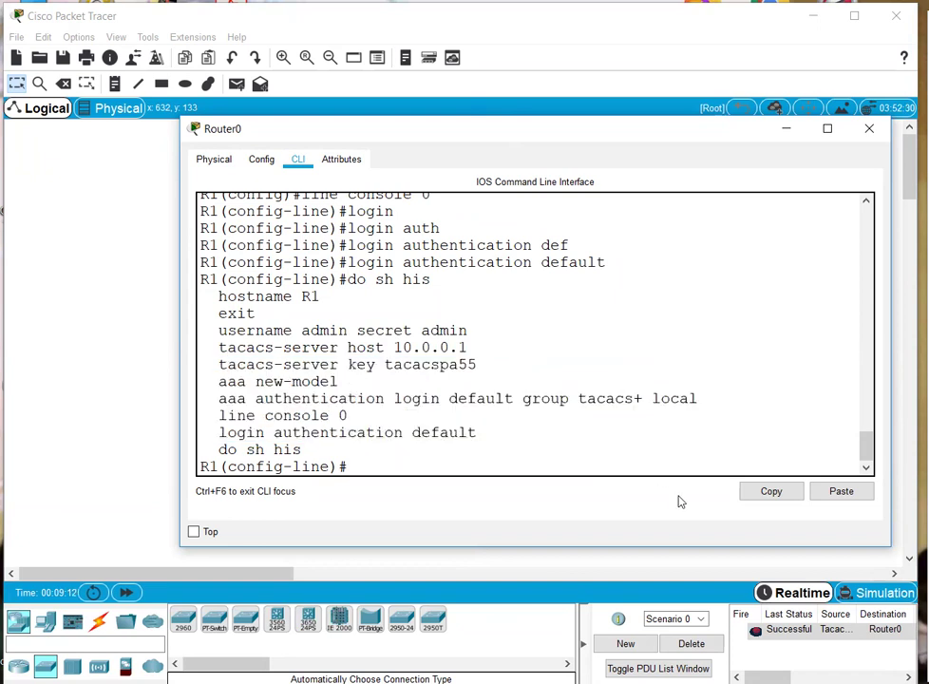
- Fast-forward the simulation and check the Tacacs Server's AAA client and user entries
click(869, 128)
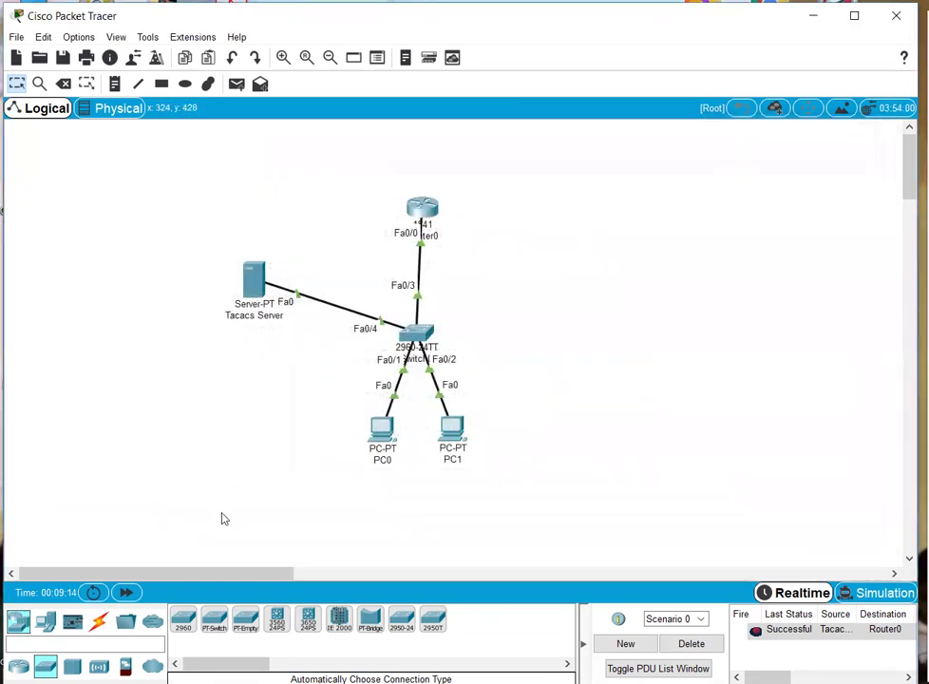
click(126, 591)
click(254, 287)
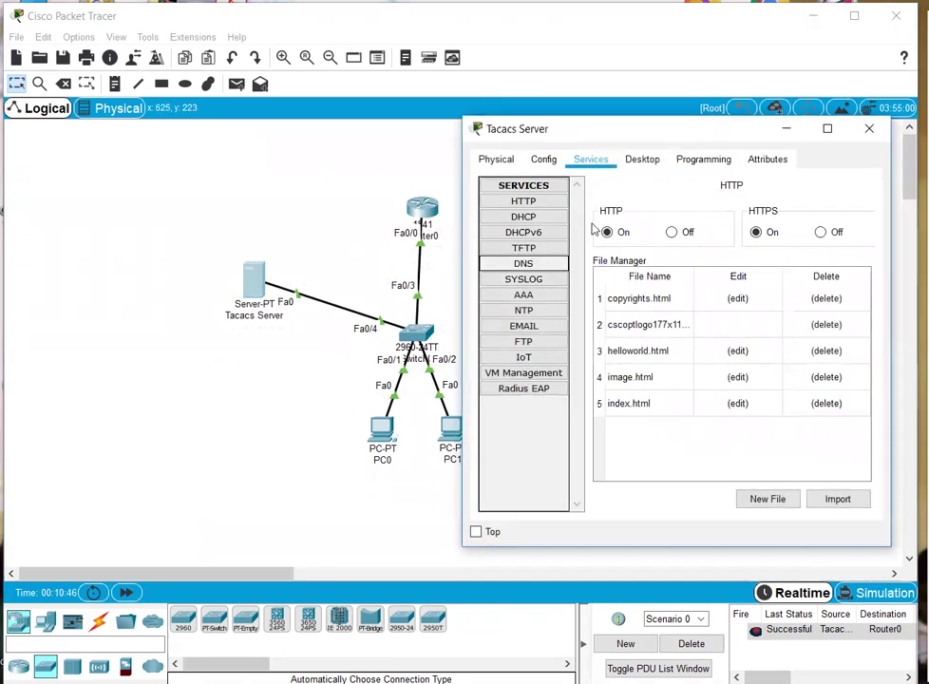
click(523, 296)
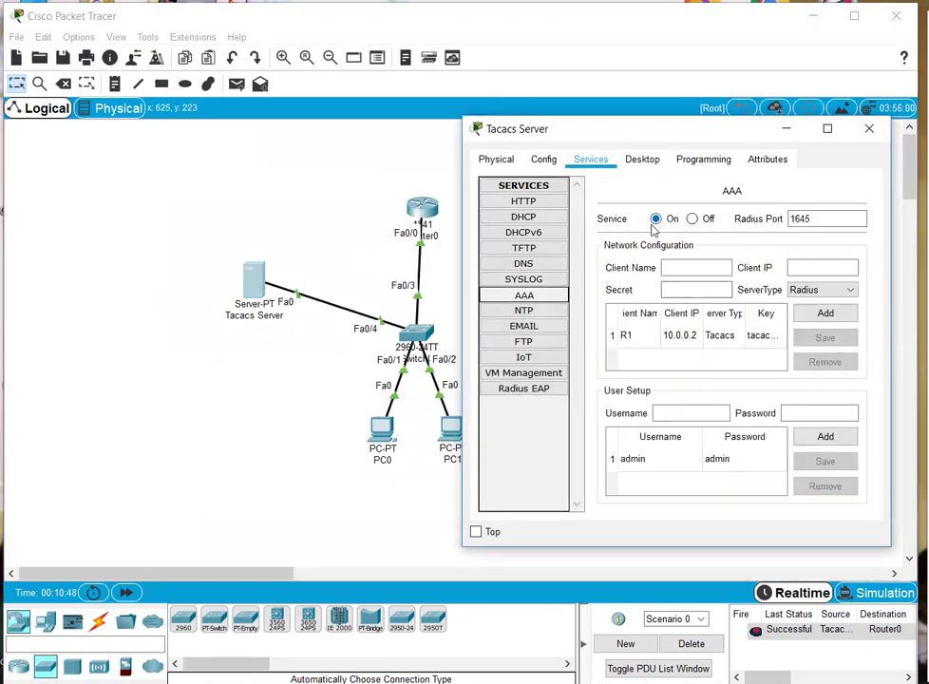
click(267, 217)
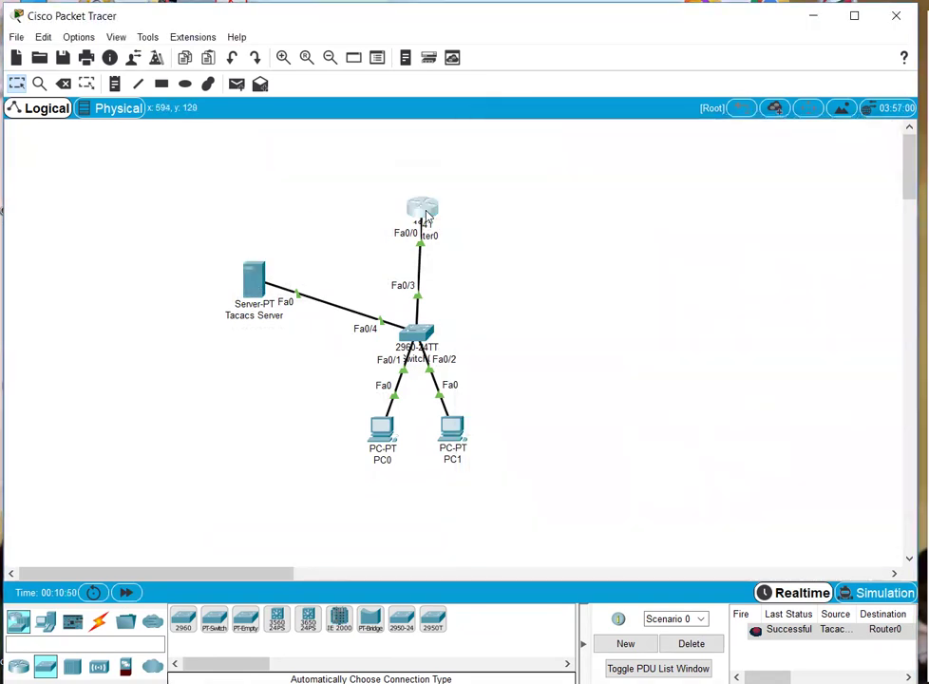
- Exit configuration and the console session on Router0, then log in as admin with its password
click(422, 208)
text(ex)
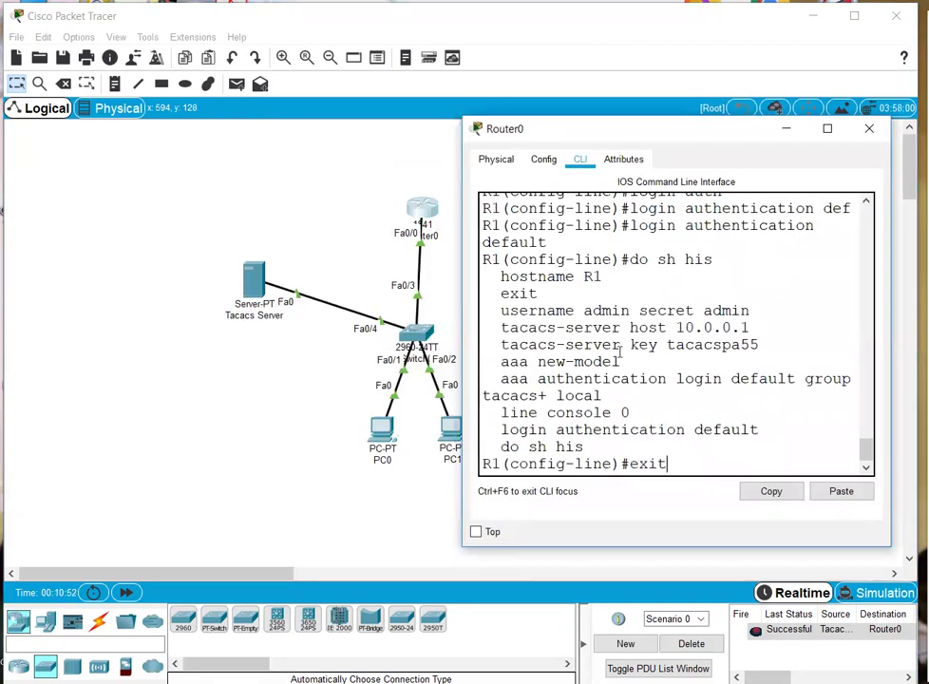
text(it)
key(Return)
key(Return)
text(exit)
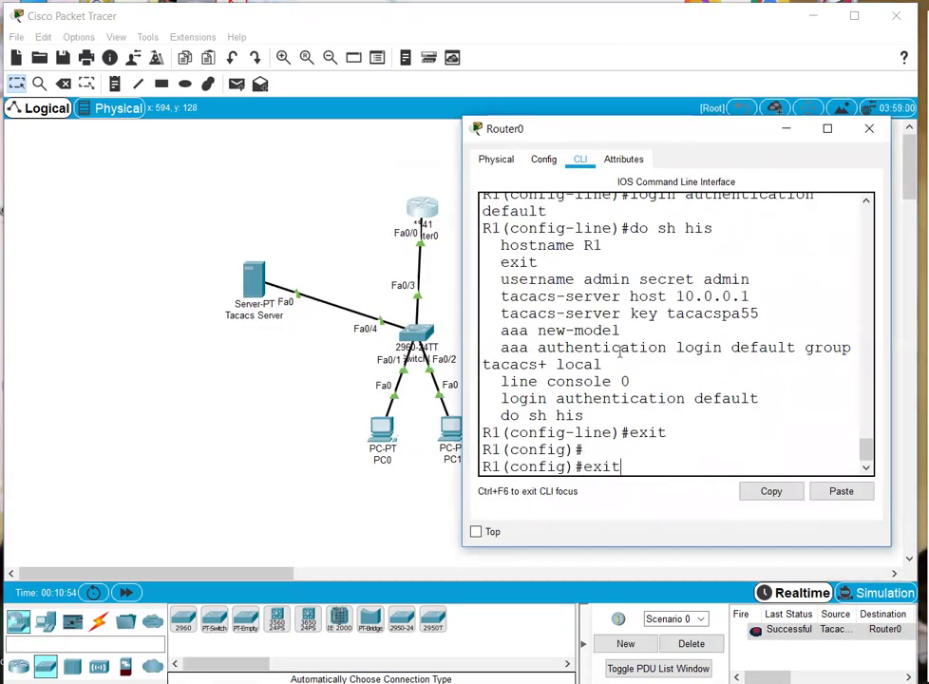
key(Return)
key(Return)
key(Return)
text(exit)
key(Return)
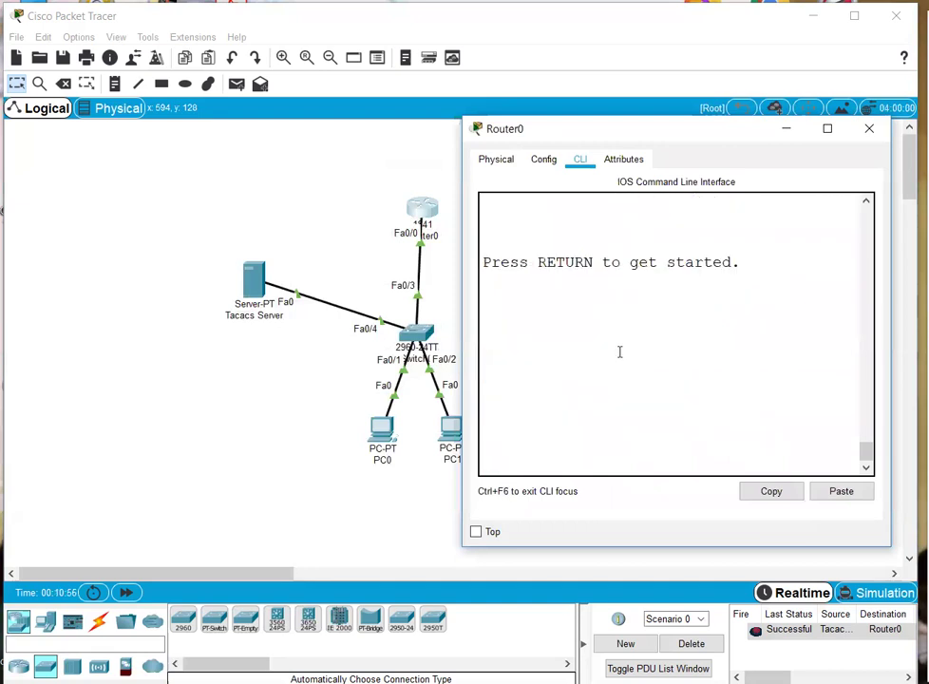
key(Return)
text(admin)
key(Return)
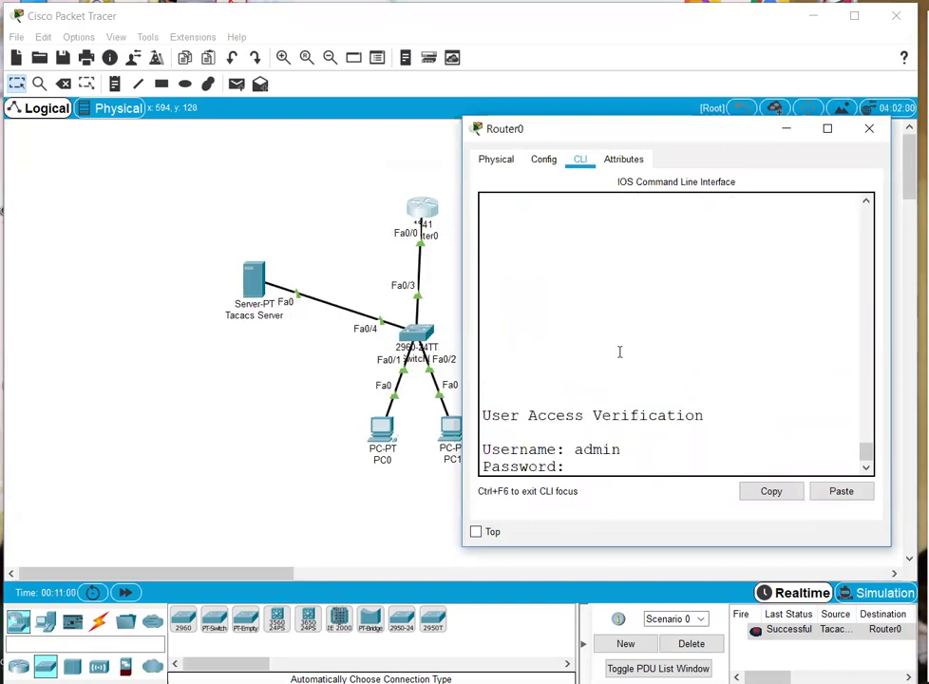
key(Return)
key(Return)
key(Return)
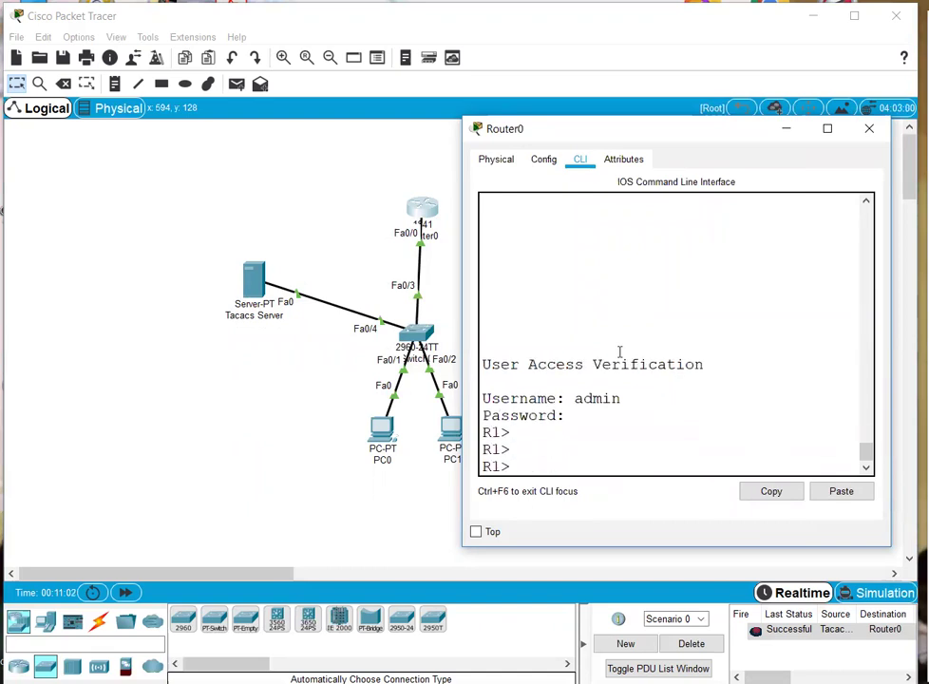
key(Return)
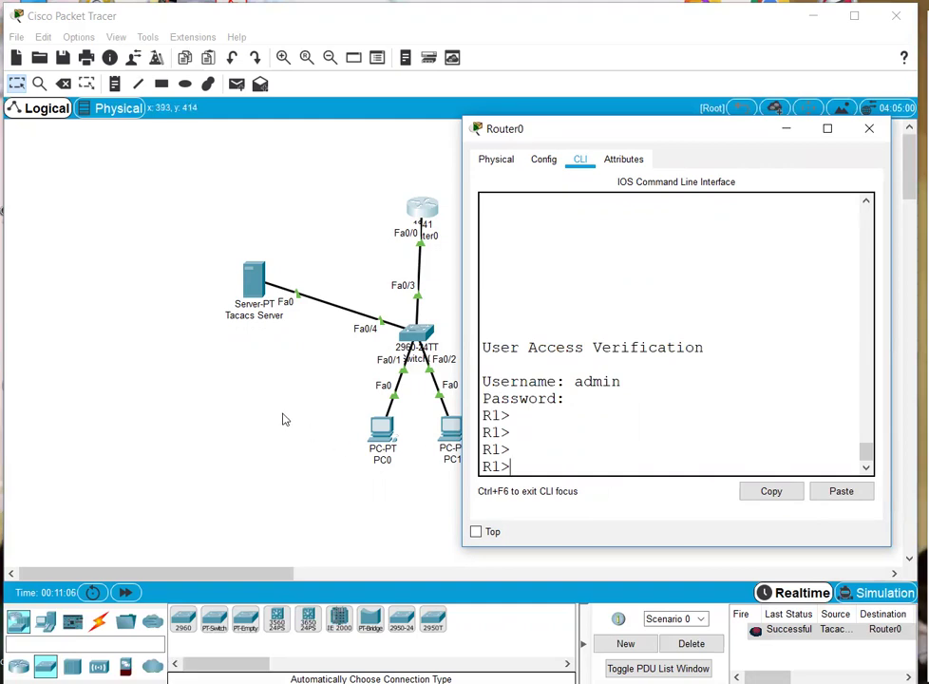
- On the Tacacs Server's AAA page, review the R1 client entry and switch the AAA Service Off
click(280, 380)
click(251, 286)
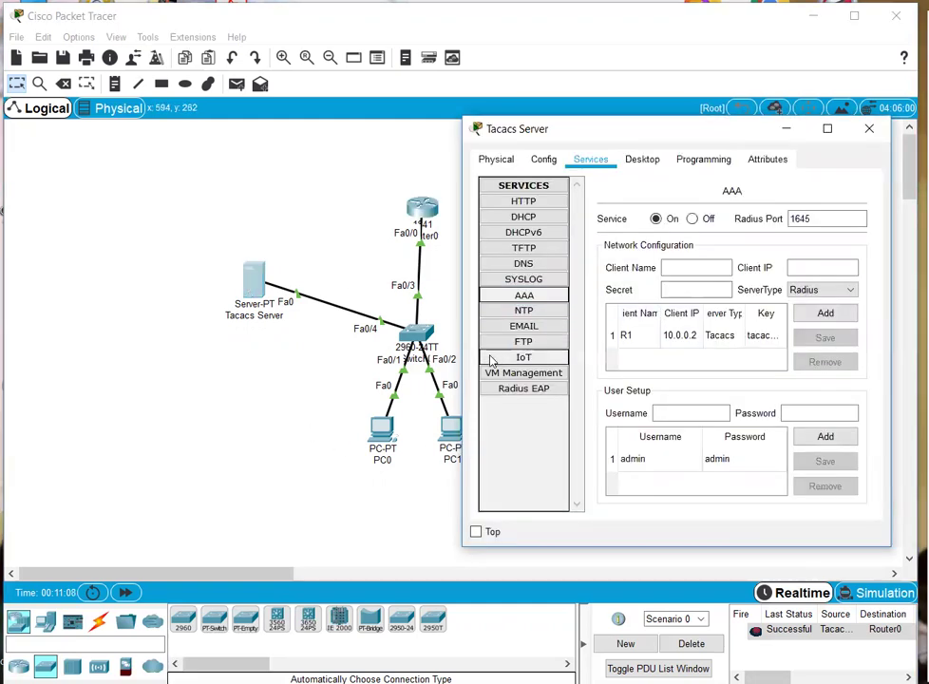
drag(459, 357, 68, 307)
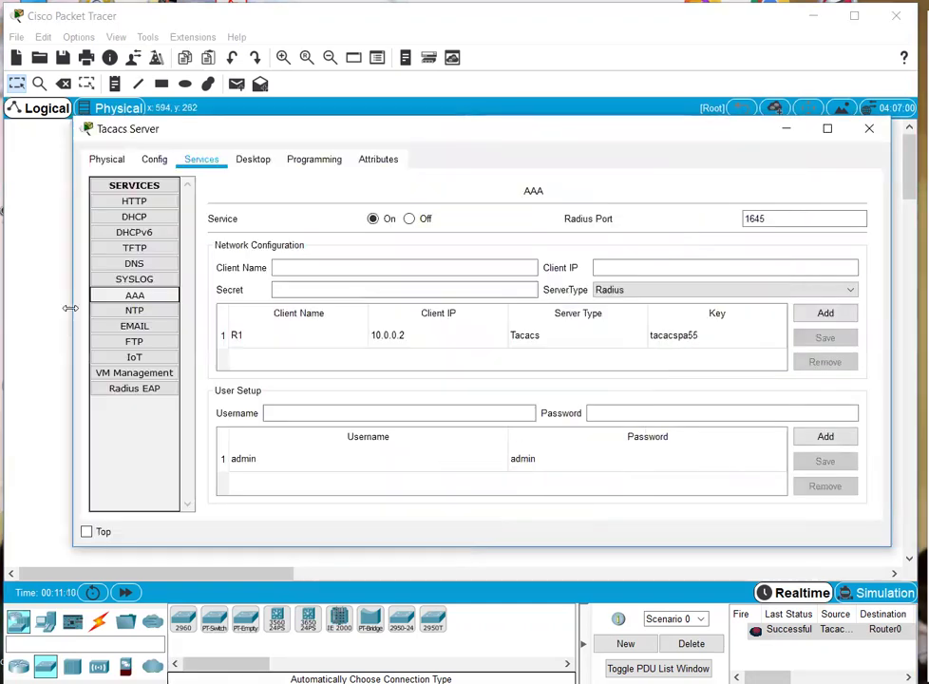
click(521, 337)
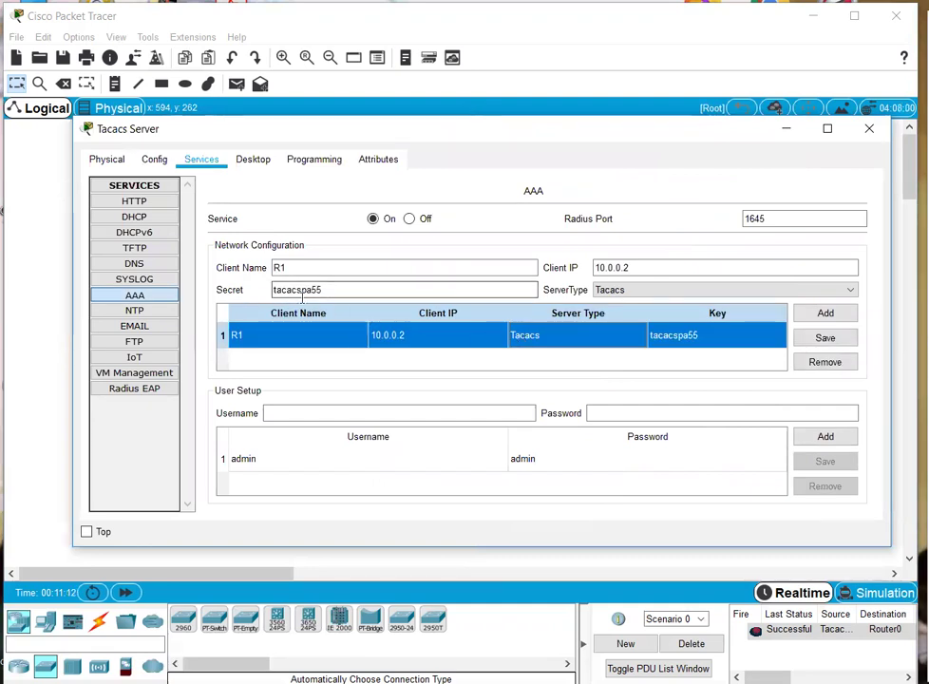
click(333, 289)
drag(332, 289, 263, 289)
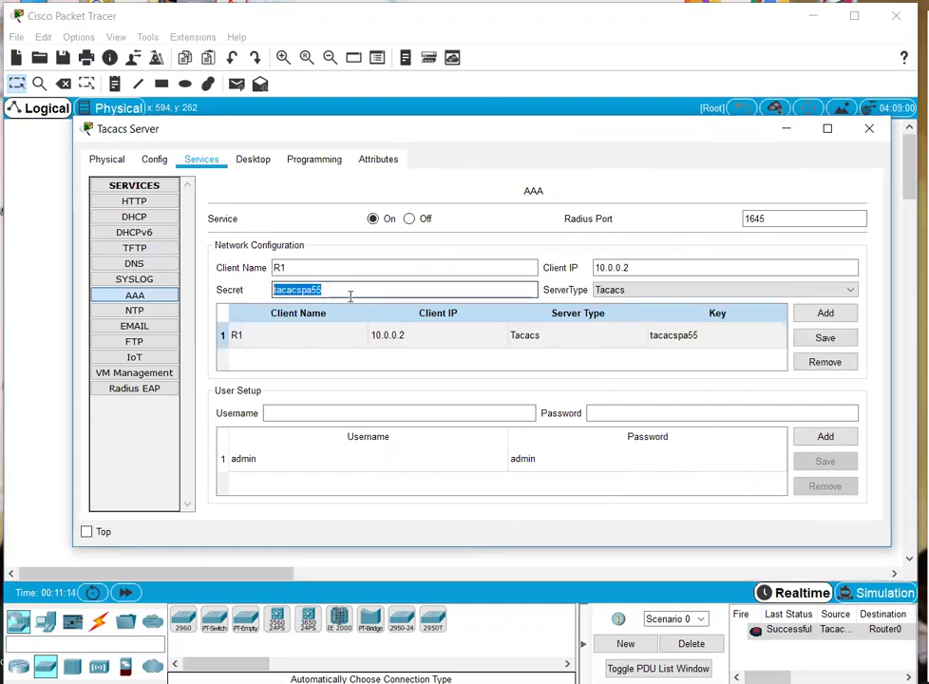
click(410, 292)
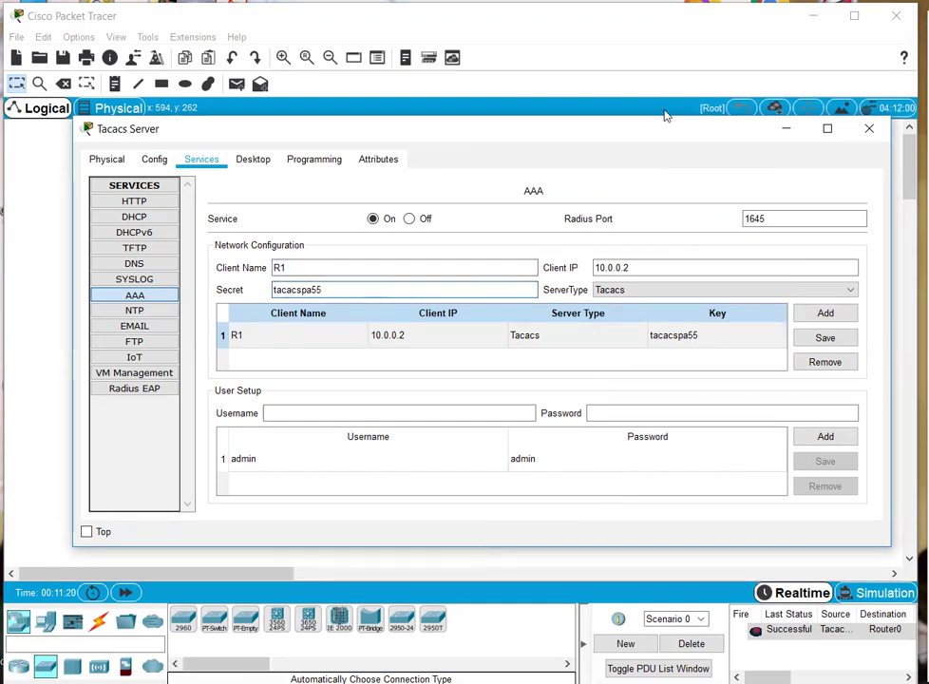
click(410, 220)
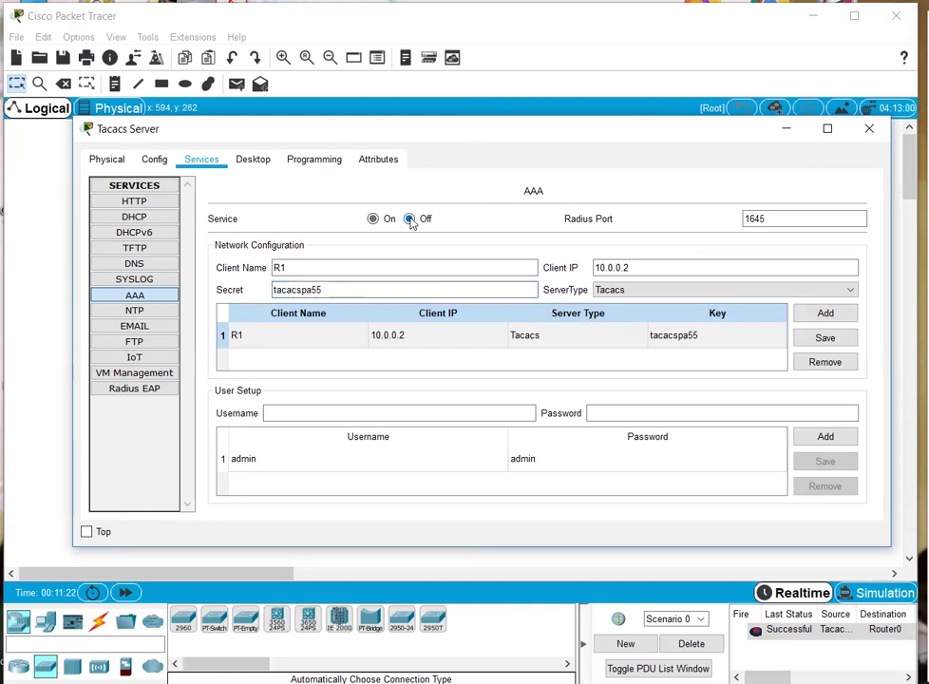
- End Router0's console session and log in again as admin
click(869, 128)
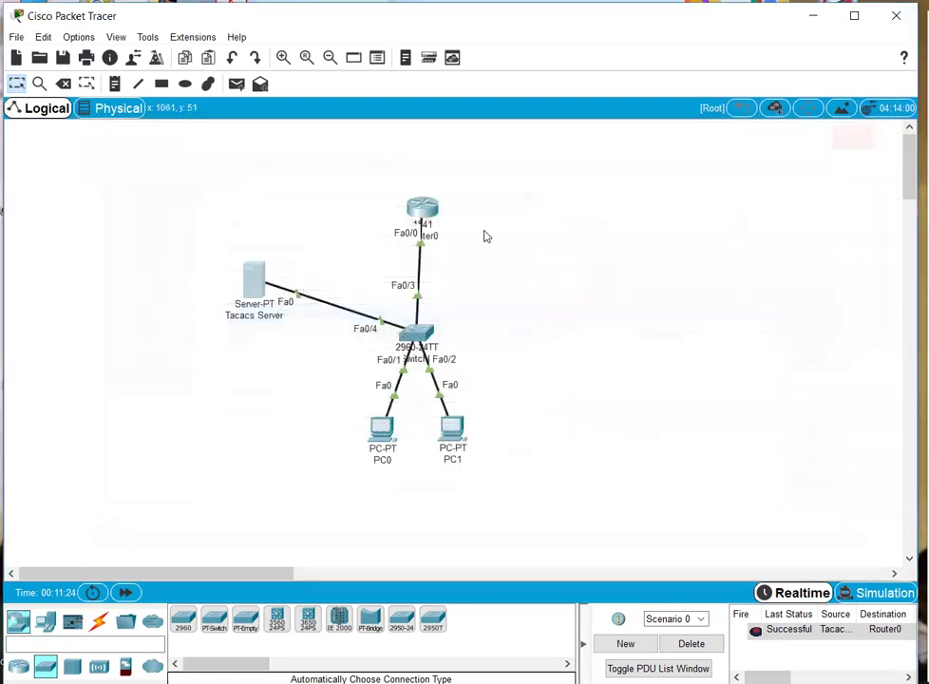
click(422, 209)
text(e)
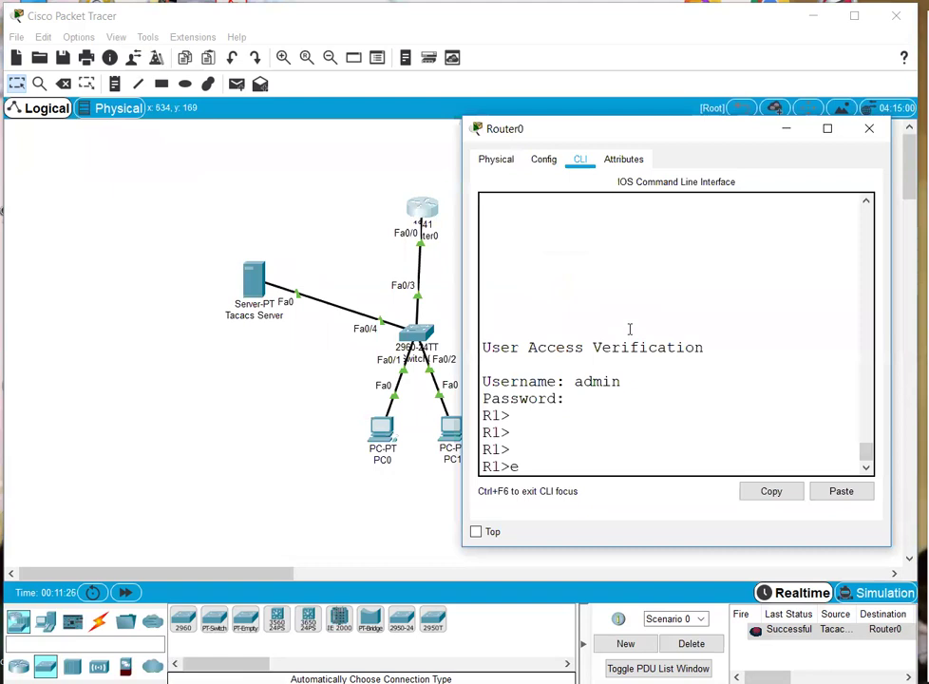
text(xit)
key(Return)
key(Return)
key(Return)
key(Return)
text(admin)
key(Return)
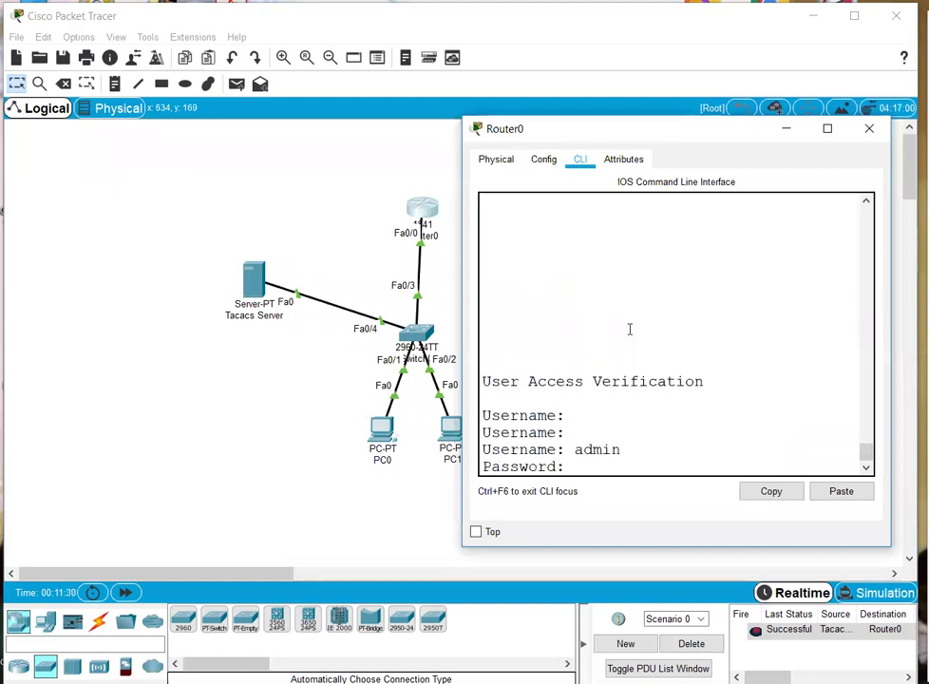
key(Return)
key(Return)
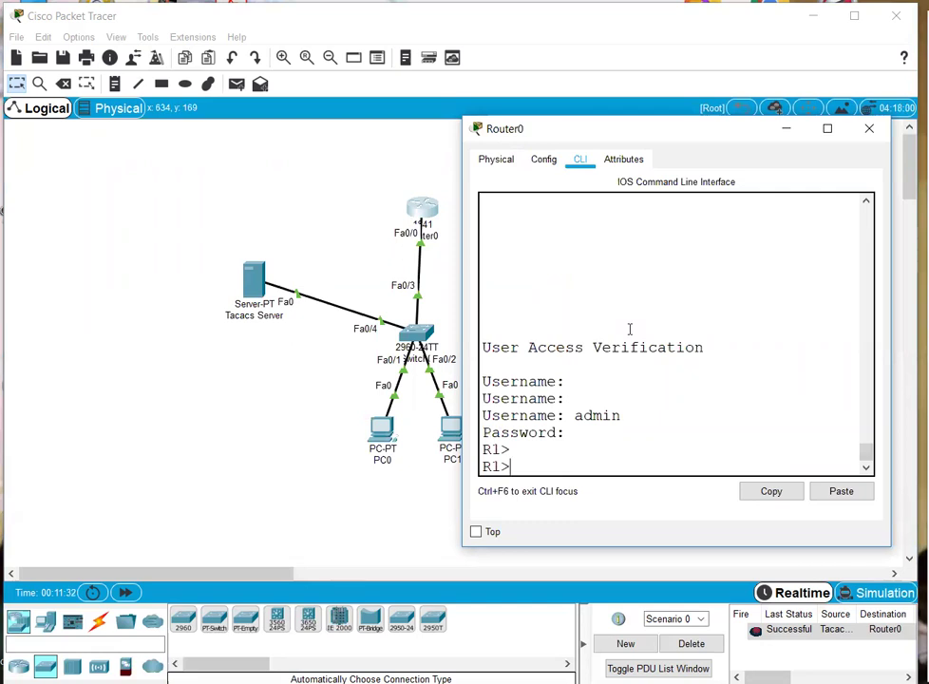
- Set the Tacacs Server's AAA Service back On, fast-forward time, and recheck the AAA page
click(259, 285)
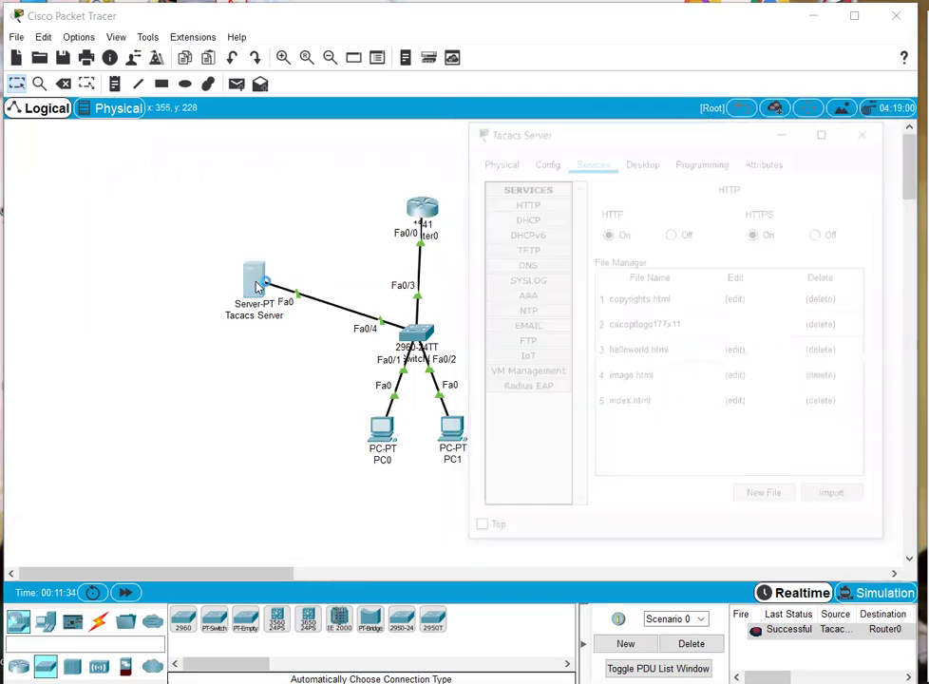
click(524, 295)
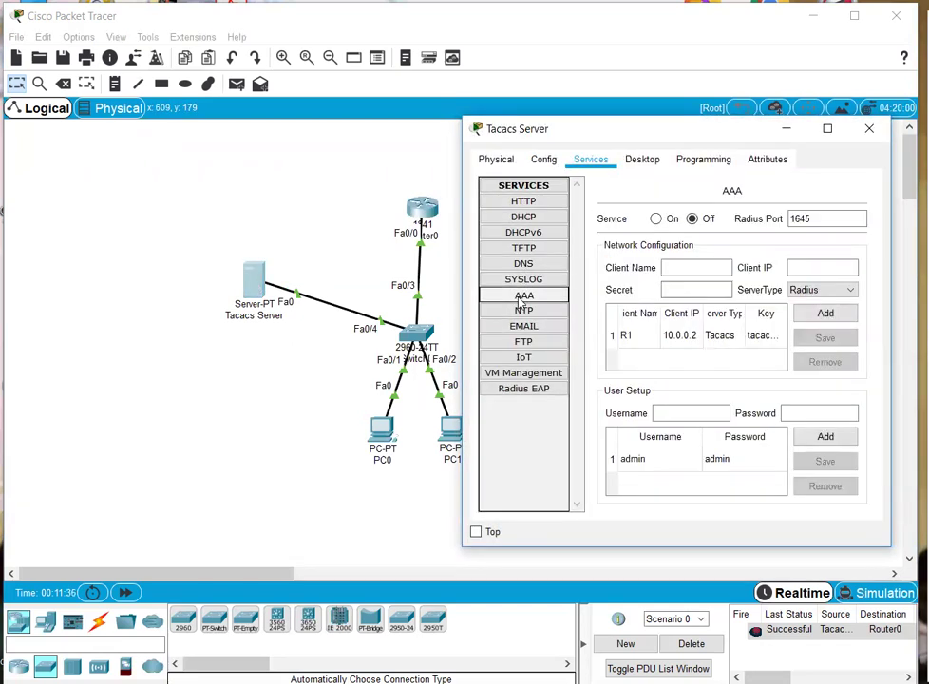
click(655, 220)
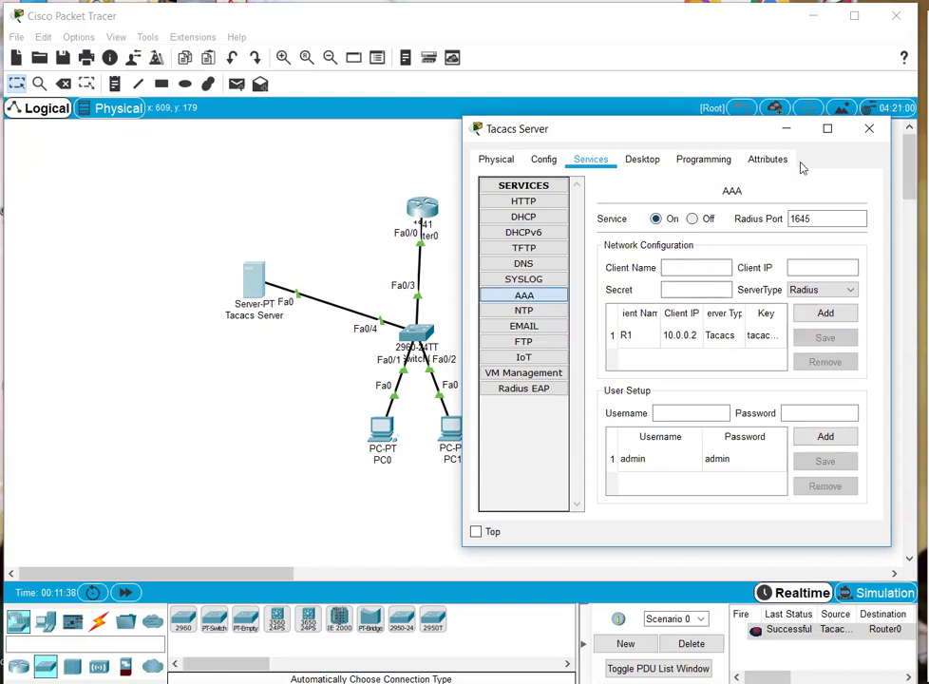
click(867, 128)
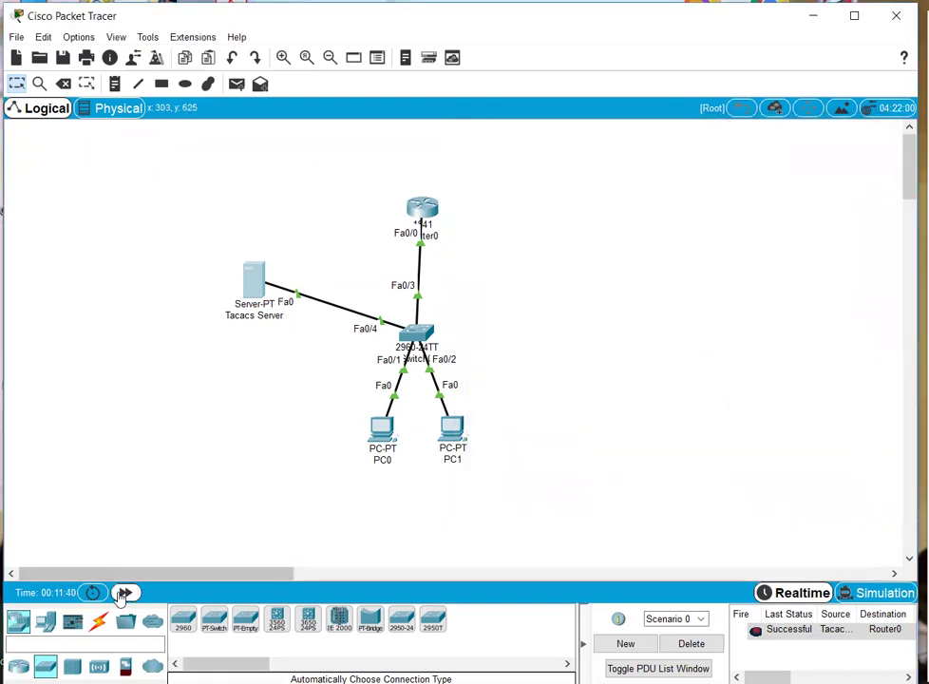
click(125, 592)
click(125, 591)
click(253, 274)
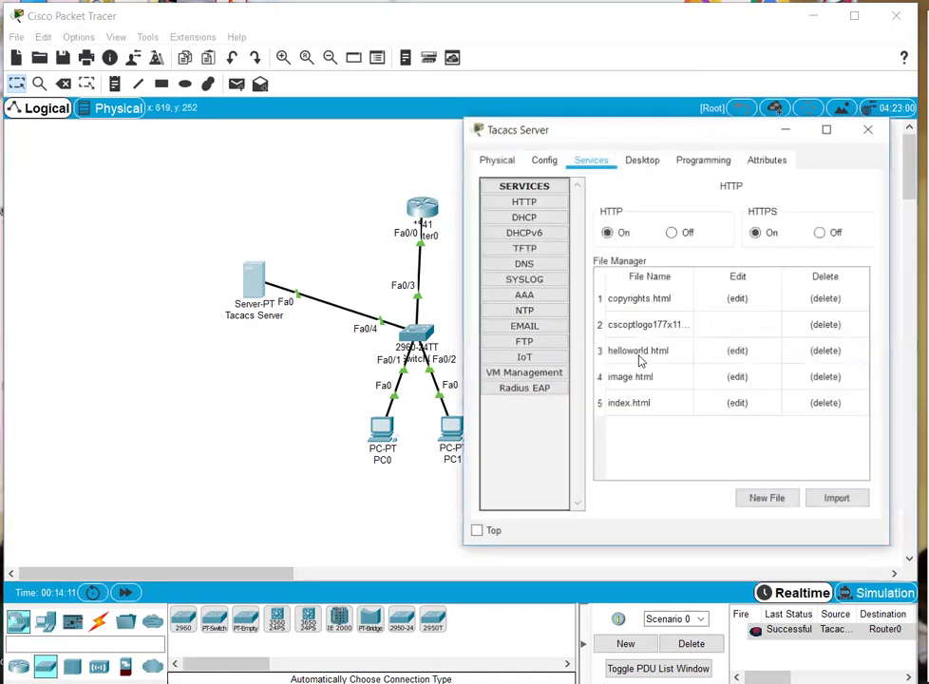
click(523, 296)
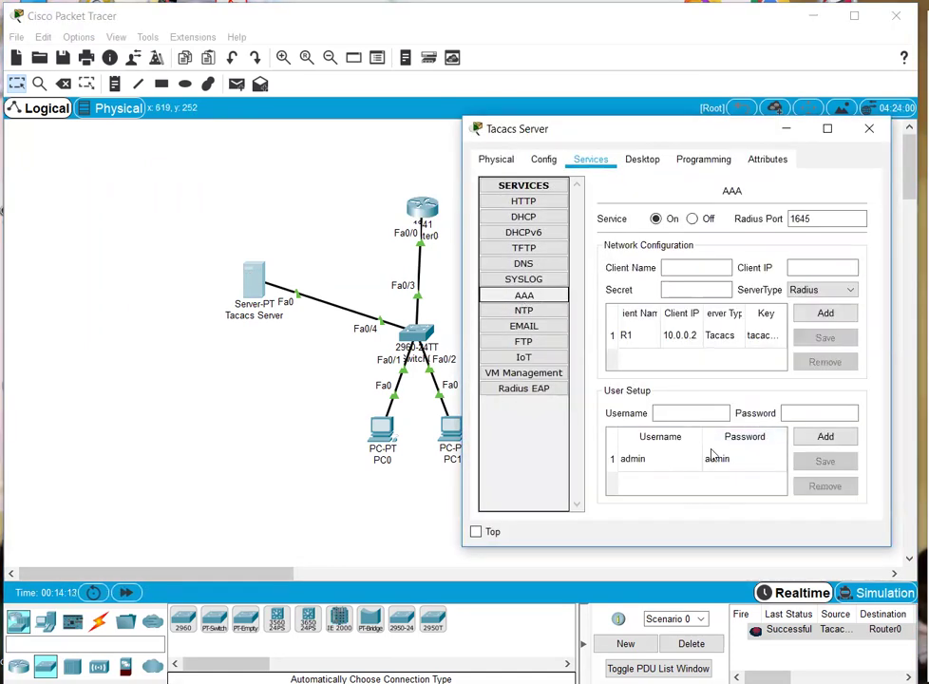
- Enter privileged mode on Router0 with enable, widening the console window
click(863, 133)
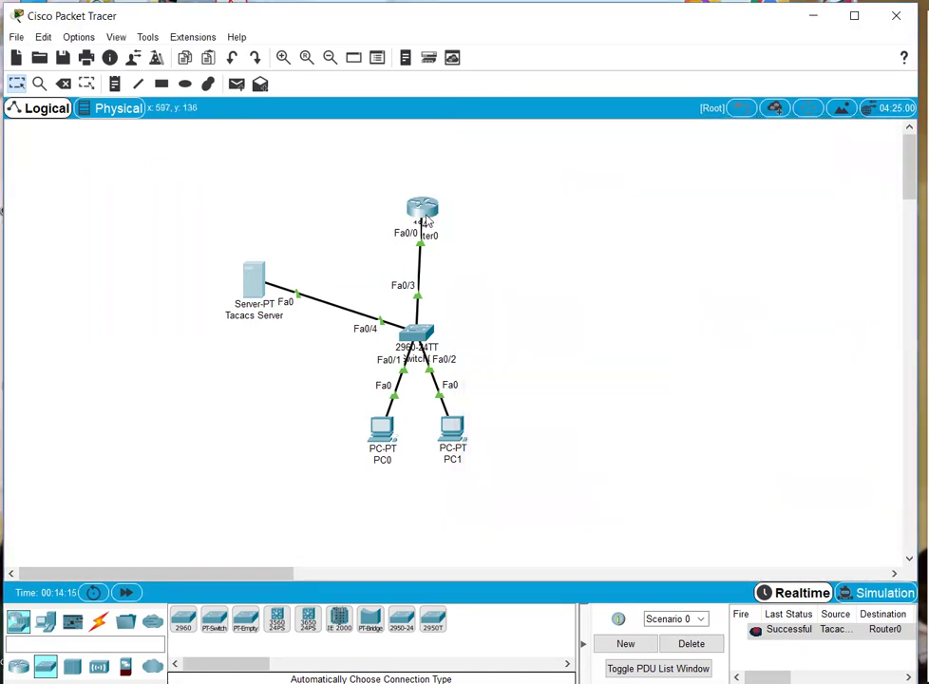
click(421, 209)
text(en)
key(Tab)
key(Return)
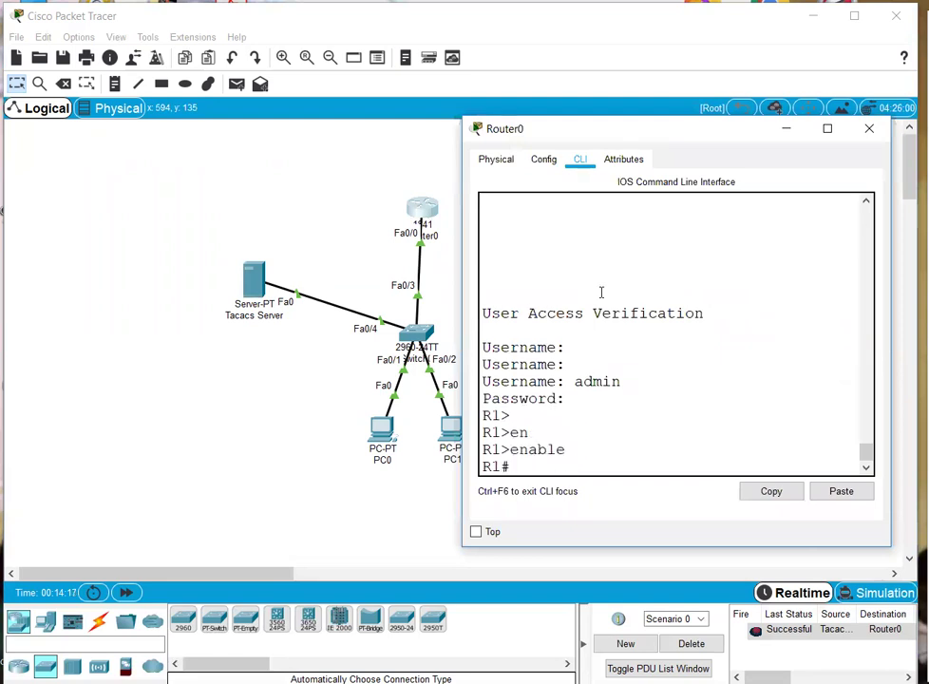
key(Return)
key(Return)
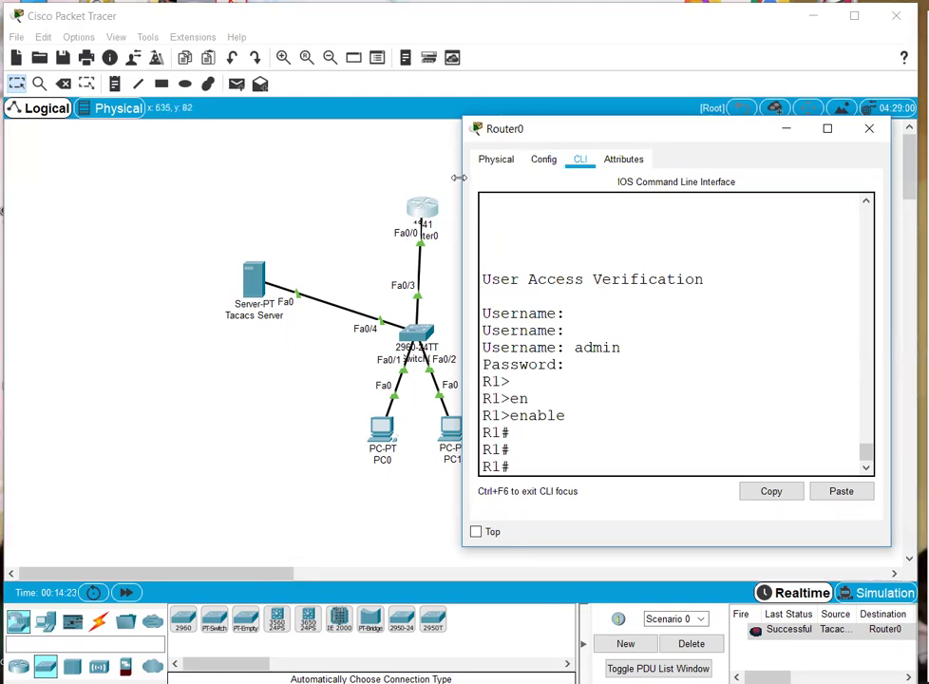
drag(458, 177, 371, 177)
drag(491, 356, 526, 395)
click(526, 397)
- Set an enable password on Router0 from global configuration mode
text(conf)
key(Return)
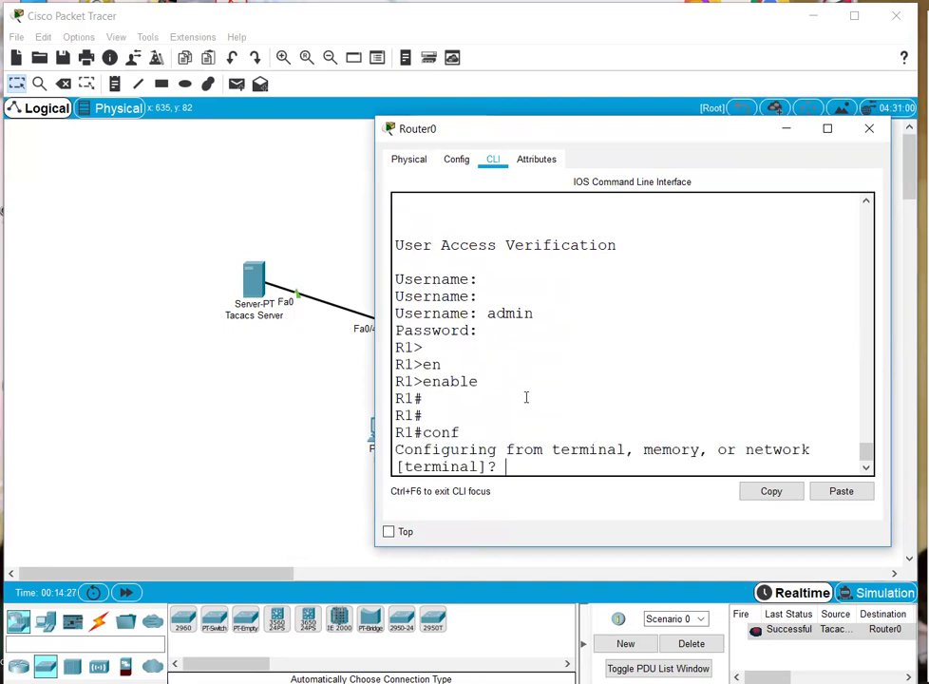
key(Return)
text(en)
key(Tab)
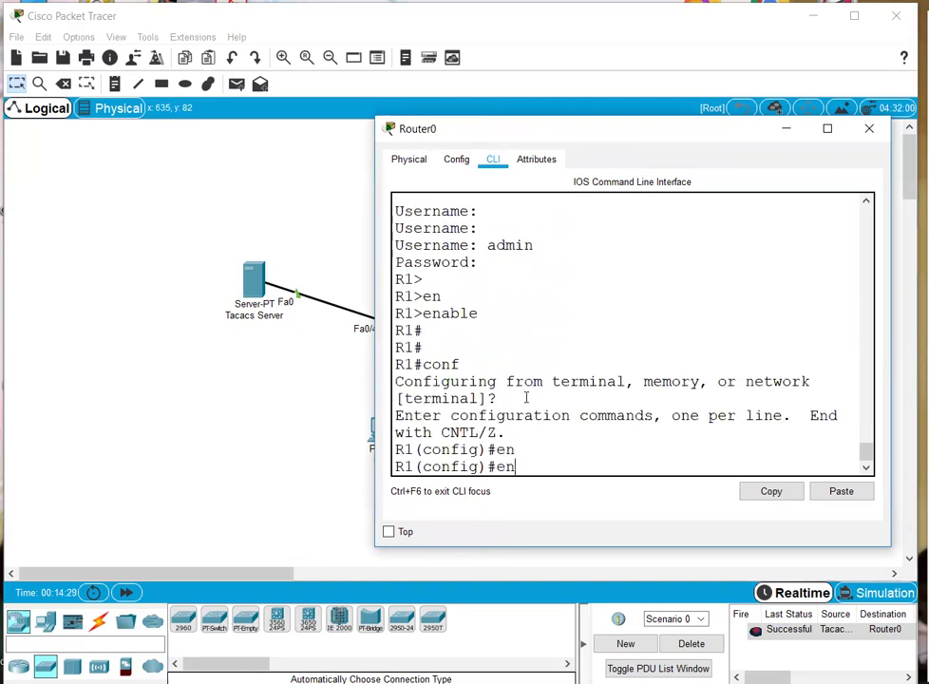
text(a)
key(Tab)
text(pas)
key(Tab)
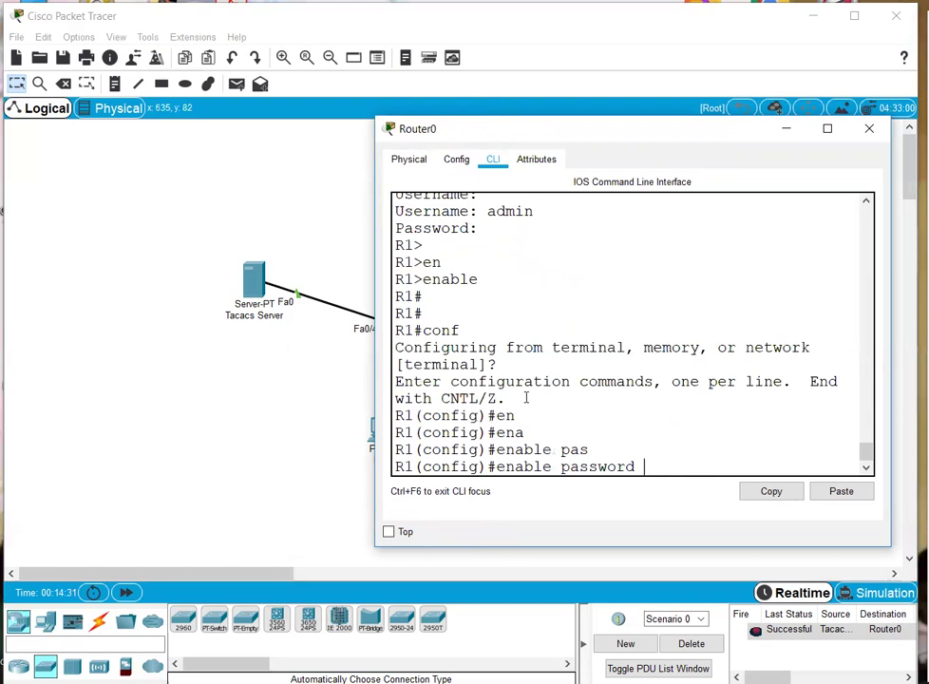
text(12345)
key(Return)
key(Return)
- Leave configuration mode, end the console session, and start a fresh login
key(ctrl+z)
key(ctrl+z)
text(exit)
key(Return)
key(Return)
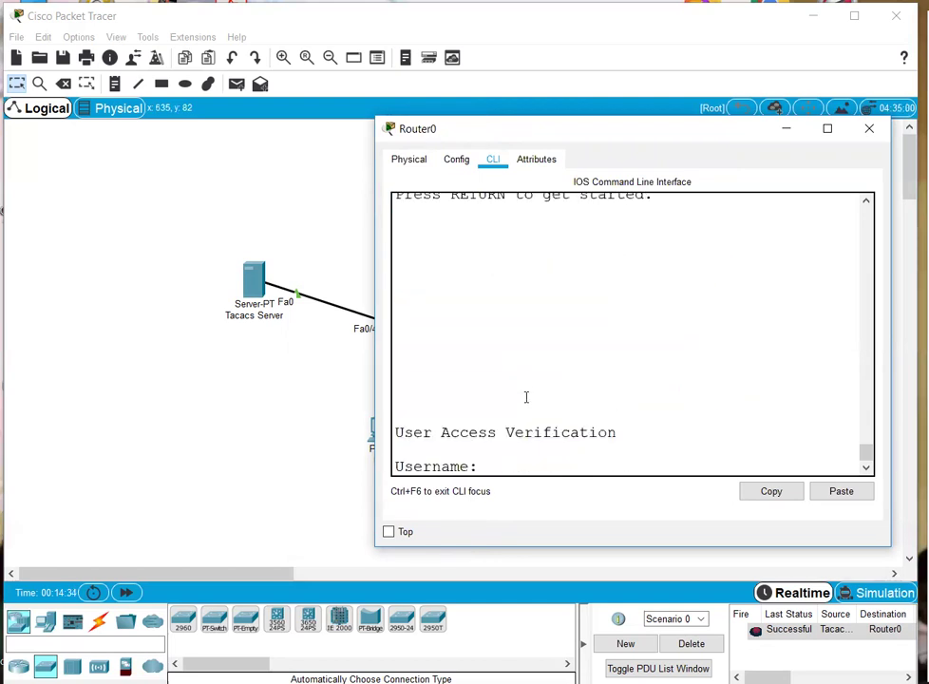
text(in)
key(Return)
key(Return)
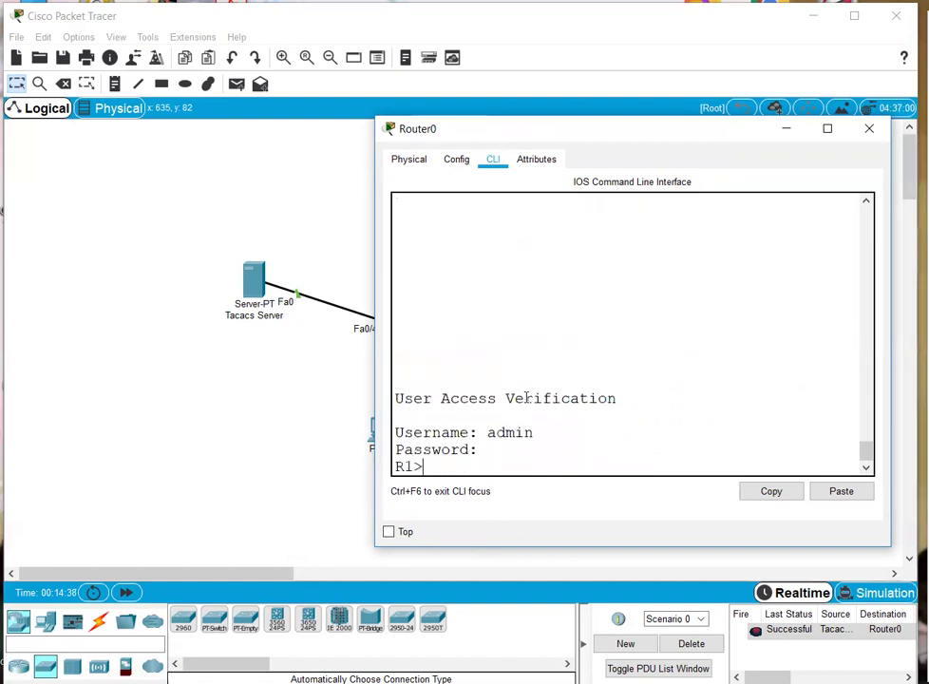
- Shift the first site's topology left and place PC2 and PC3 in the empty right area
click(867, 128)
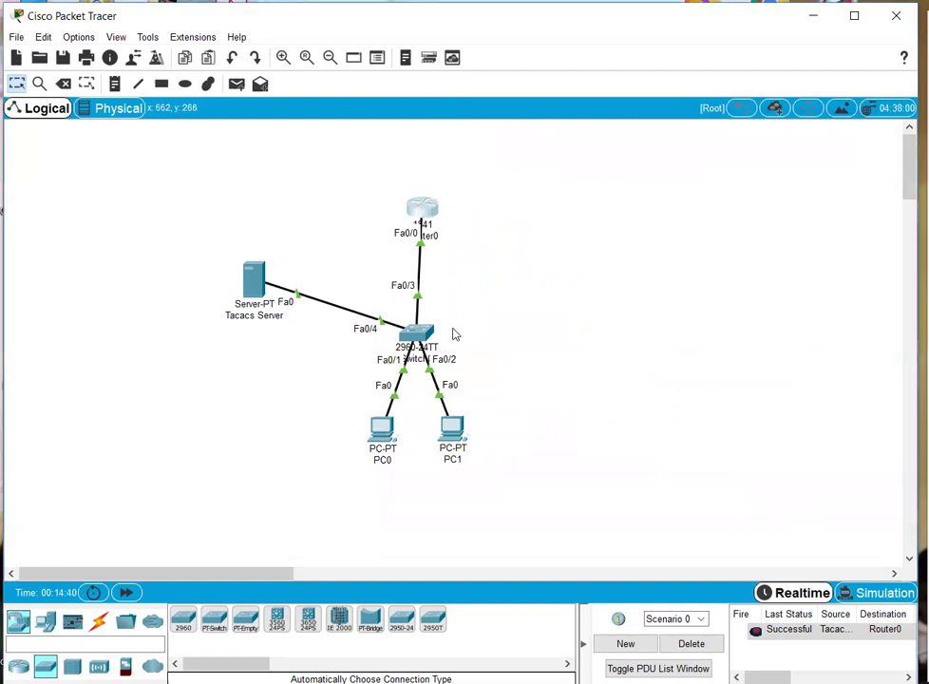
drag(189, 169, 477, 481)
drag(453, 443, 291, 455)
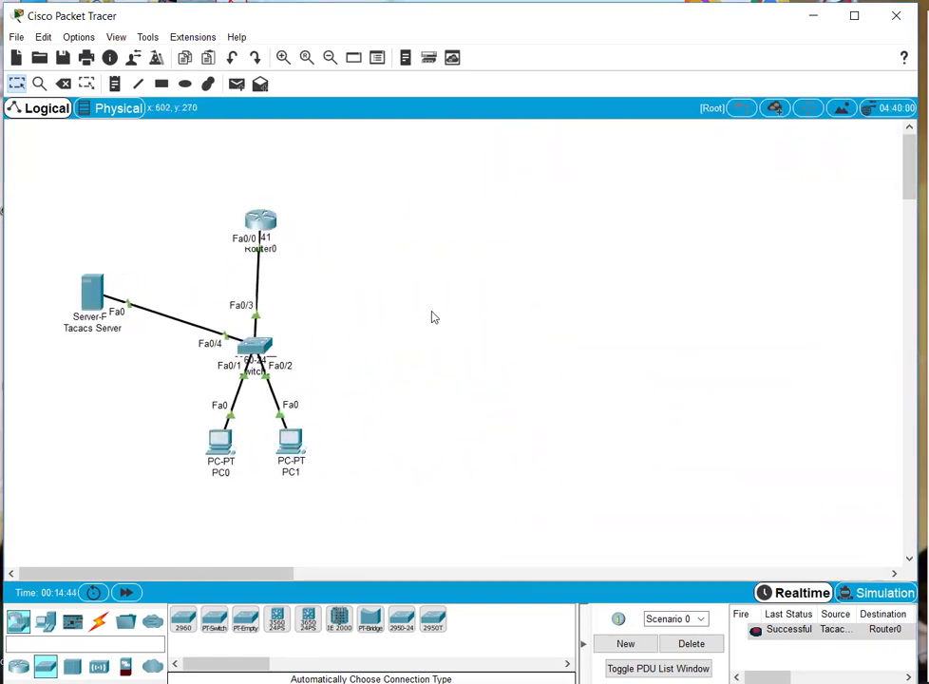
click(45, 621)
click(183, 619)
click(553, 449)
click(669, 439)
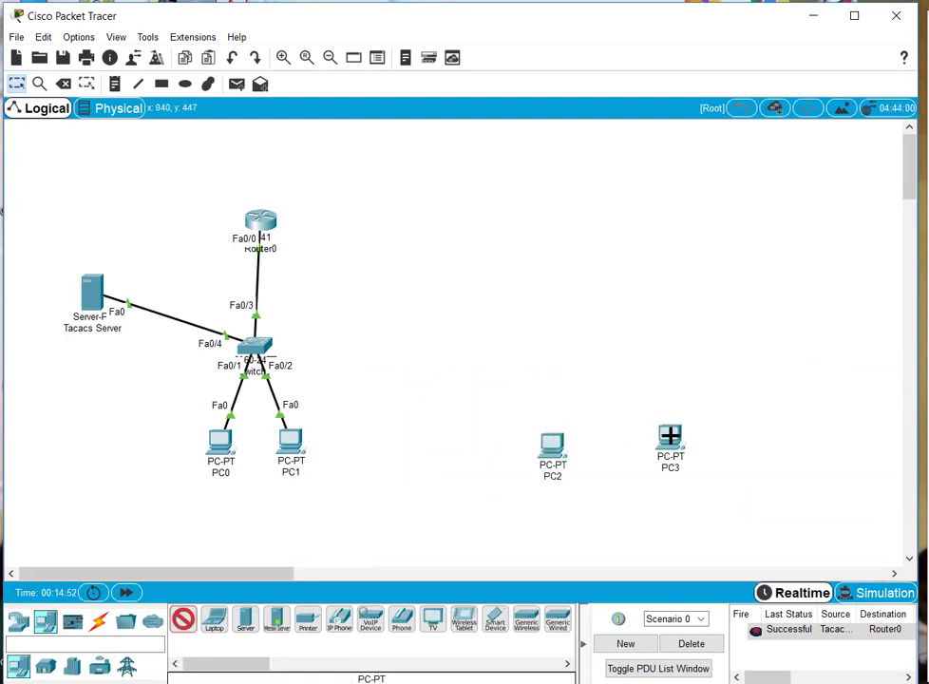
- Add an 1841 router as Router1 near the top, deleting the stray PC4
click(17, 621)
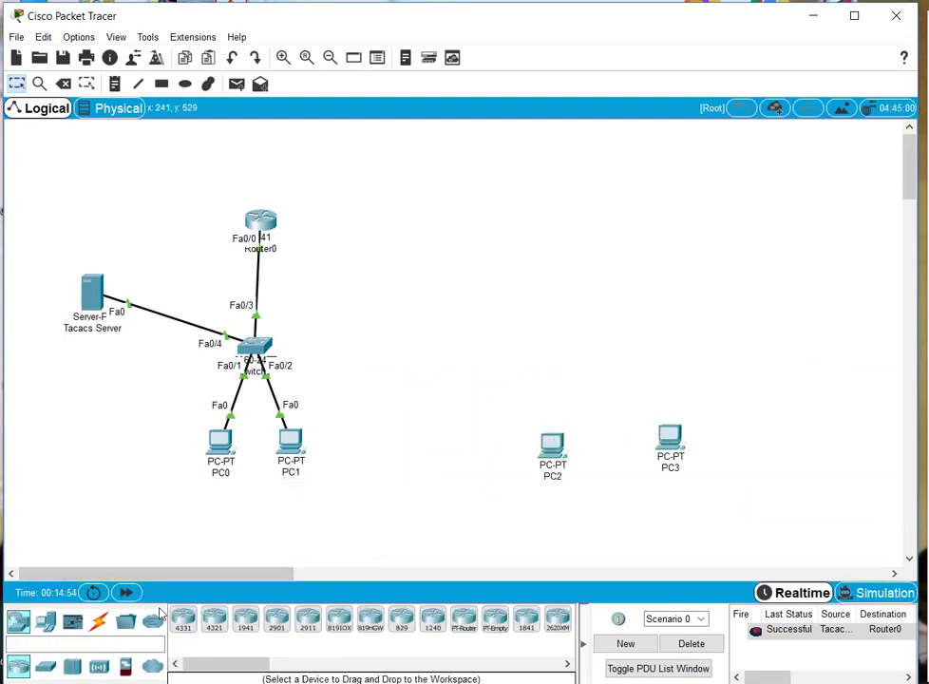
drag(519, 616, 592, 182)
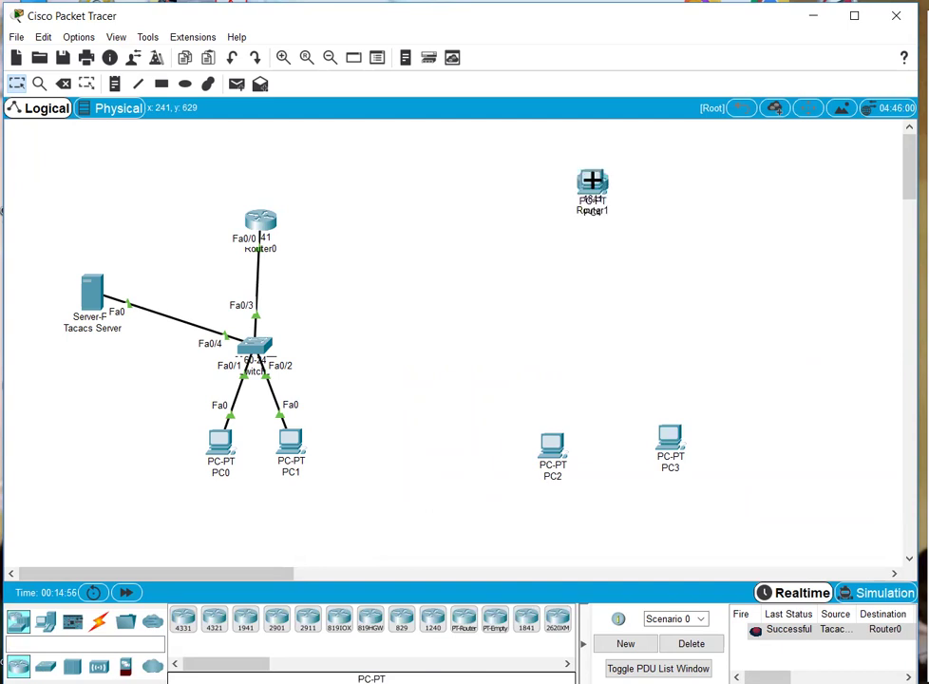
click(592, 182)
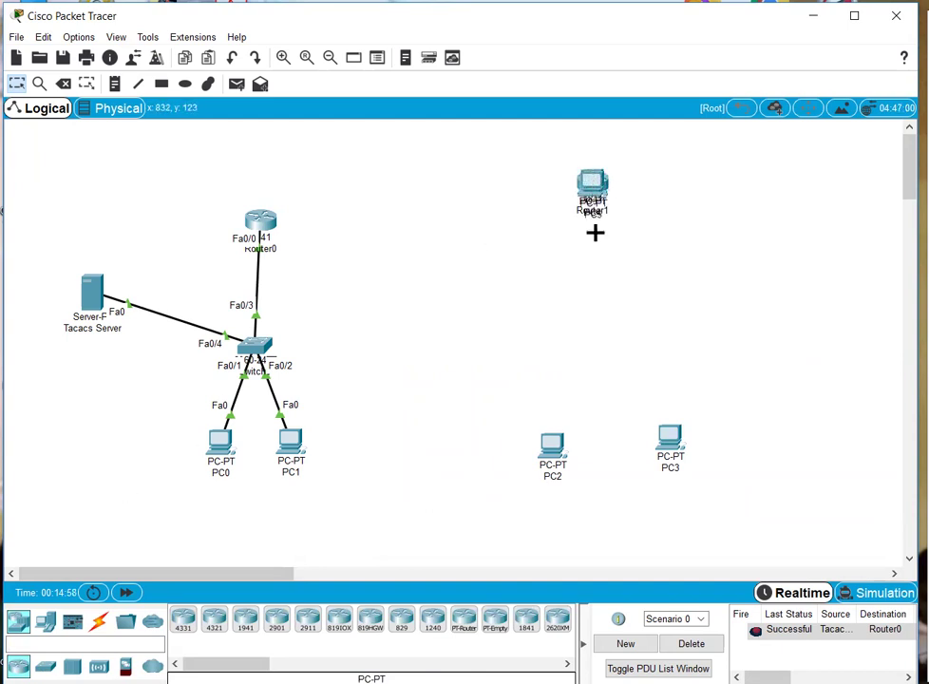
key(Escape)
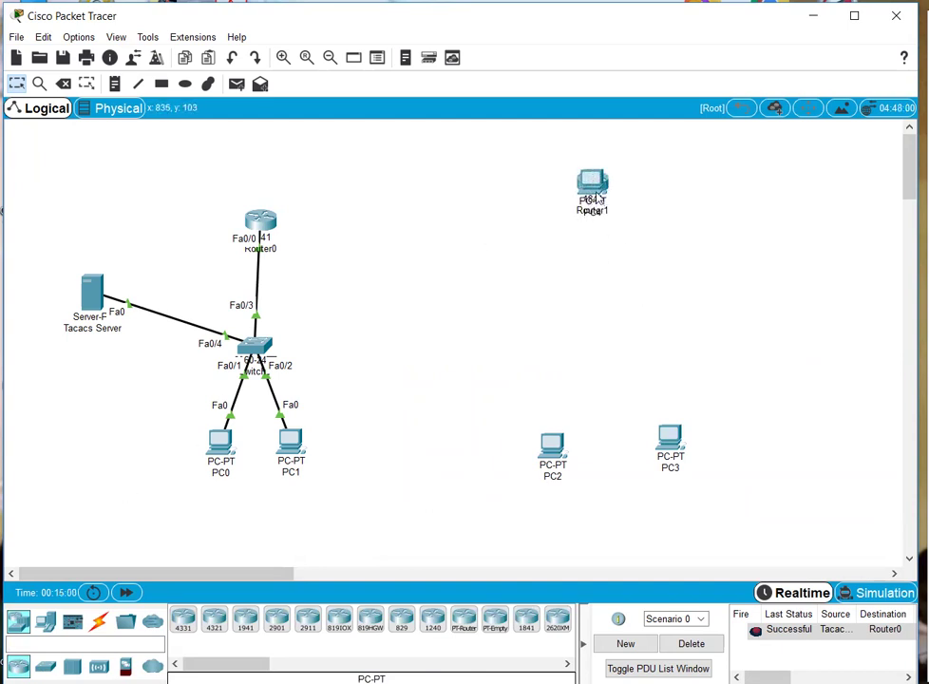
drag(601, 191, 641, 399)
key(Delete)
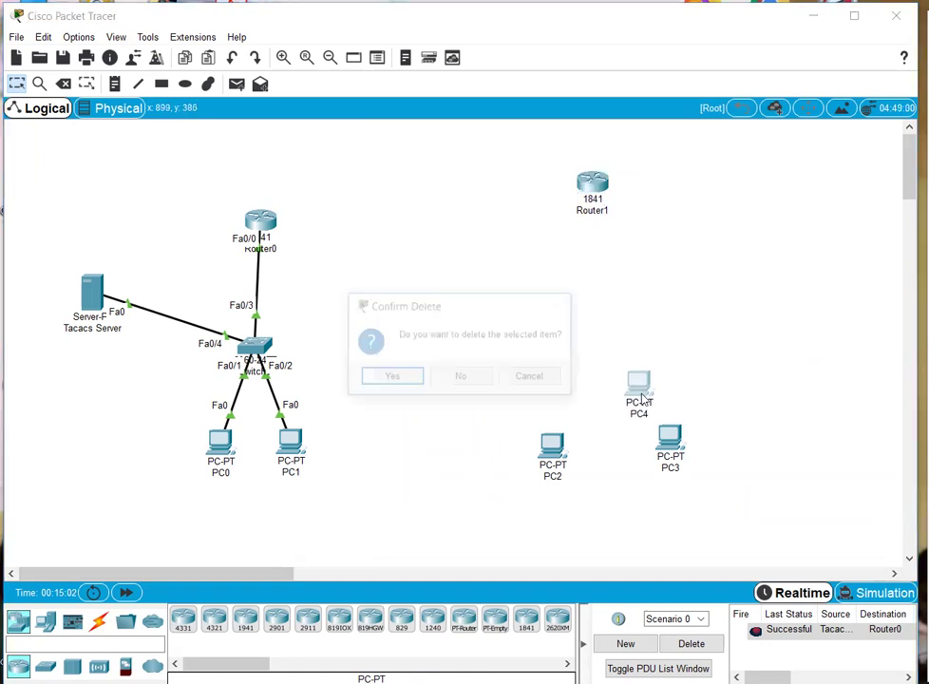
key(Return)
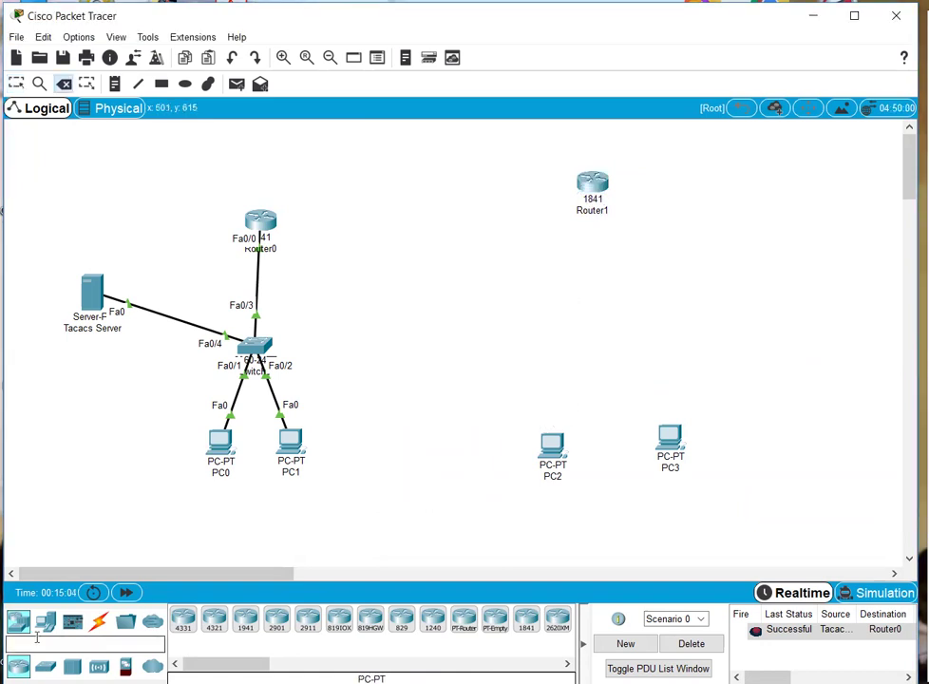
- Add a 2960 switch as Switch1 below Router1 and a server beside it
click(44, 666)
drag(187, 627, 605, 337)
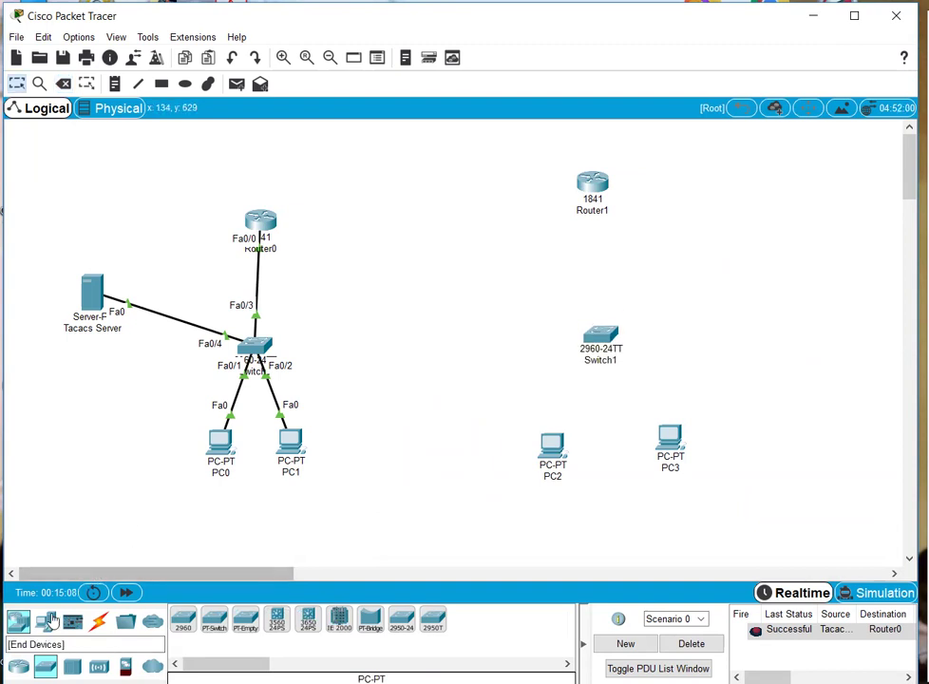
click(45, 619)
drag(246, 619, 742, 294)
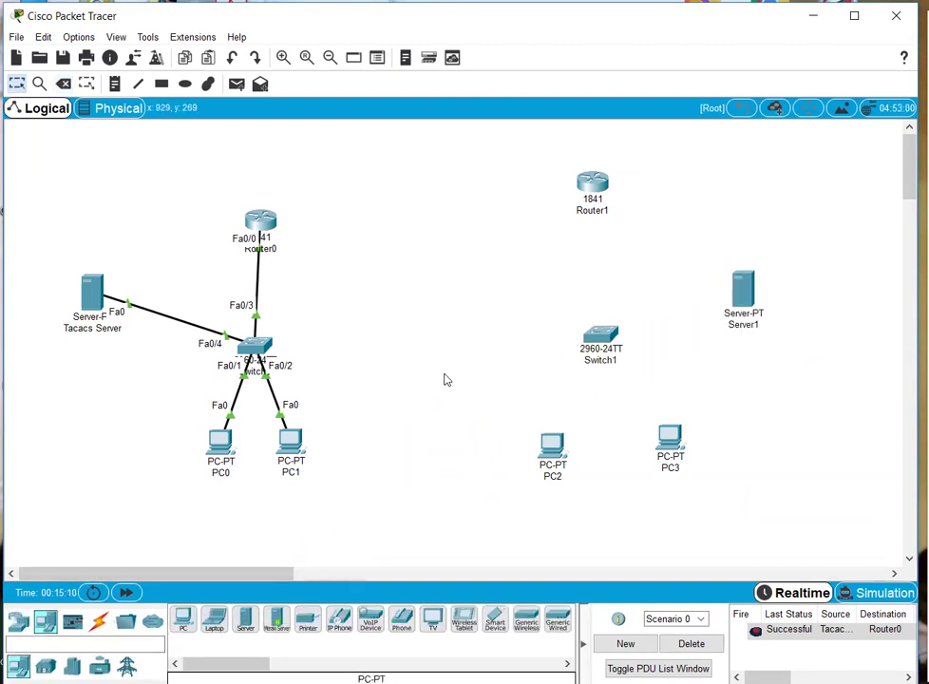
- Cable Router1, PC2, PC3 and the server to Switch1 automatically, then fast-forward time
click(98, 622)
click(184, 619)
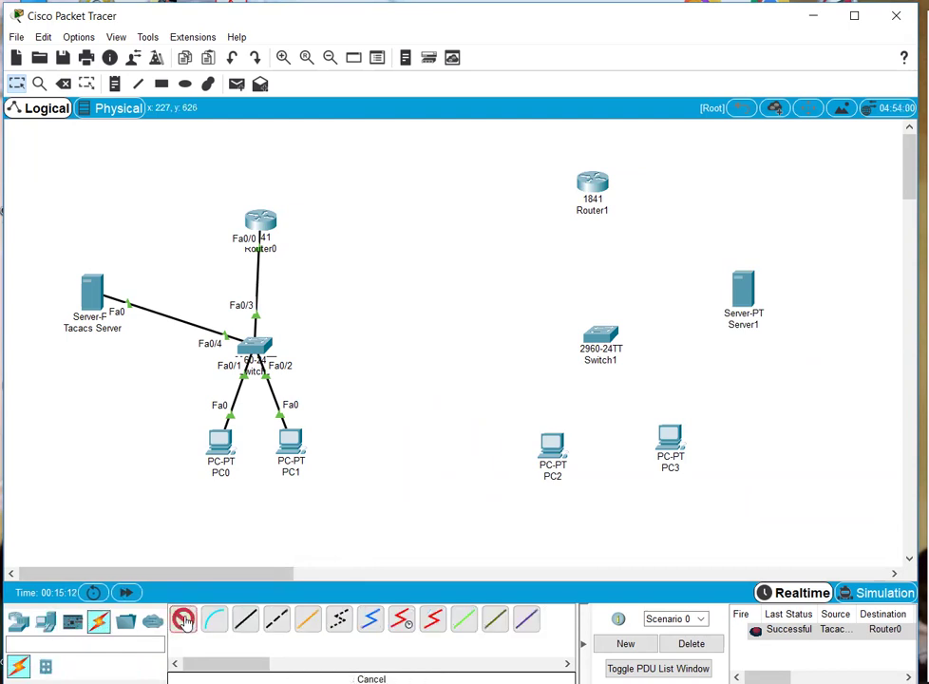
click(592, 182)
click(600, 334)
click(600, 334)
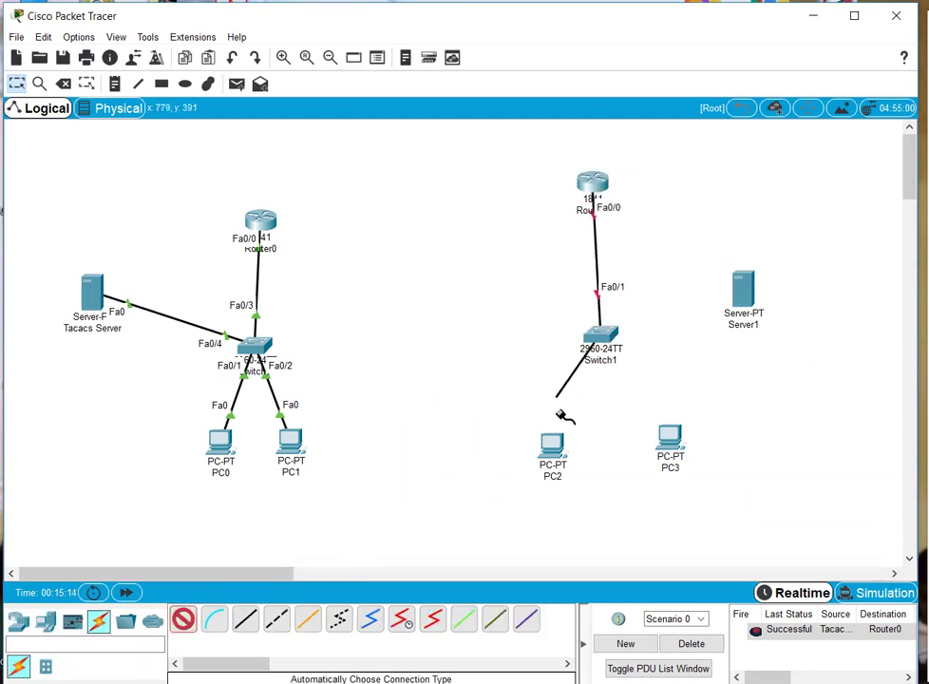
click(552, 443)
click(669, 447)
click(600, 334)
click(600, 334)
click(742, 288)
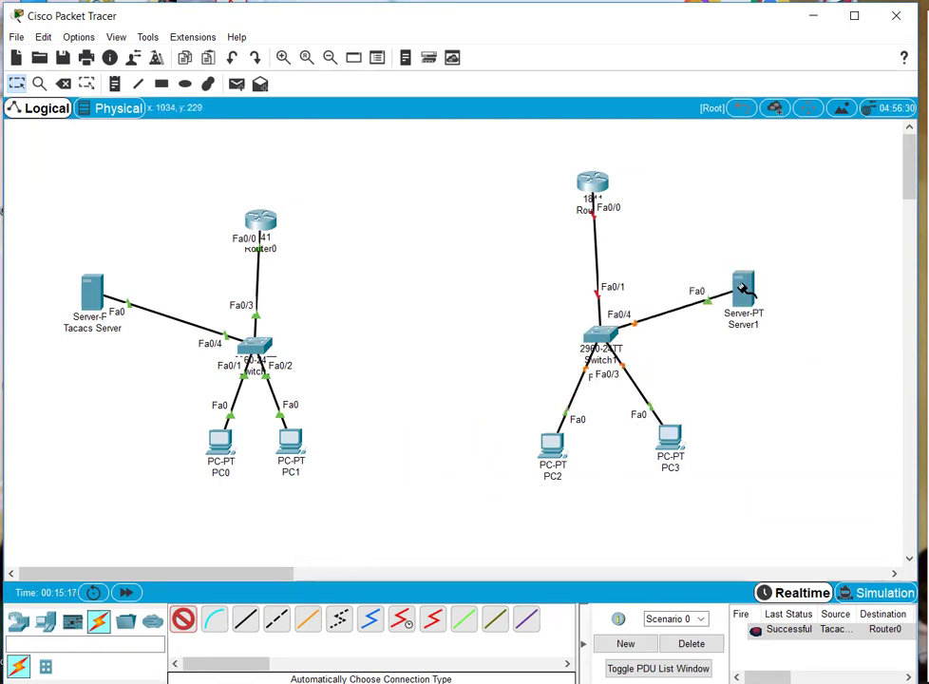
click(126, 594)
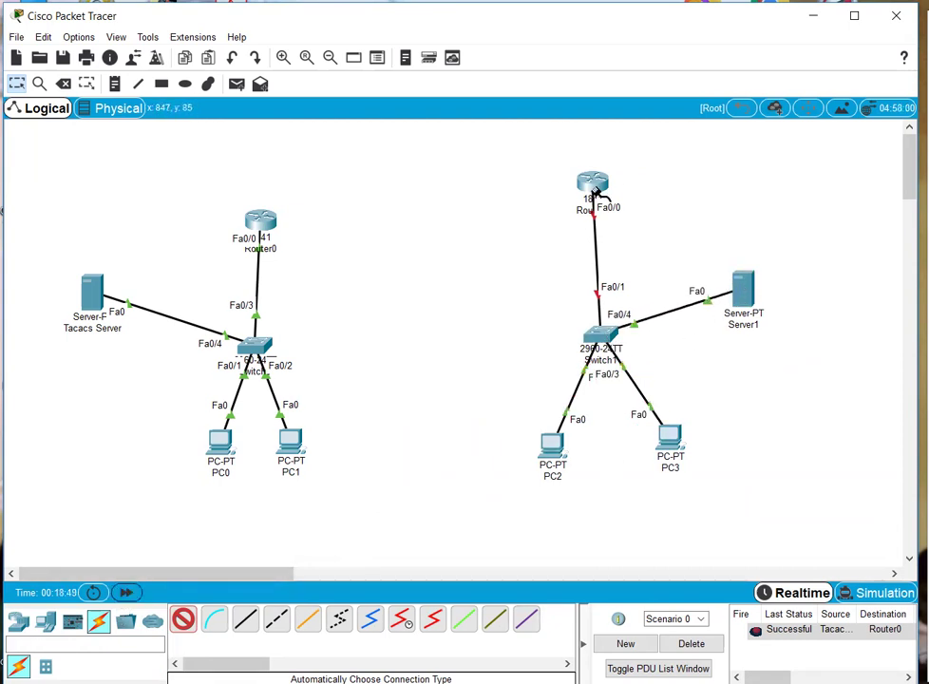
- In Router1's CLI, skip the setup dialog, enter configuration mode and set hostname R2
click(597, 182)
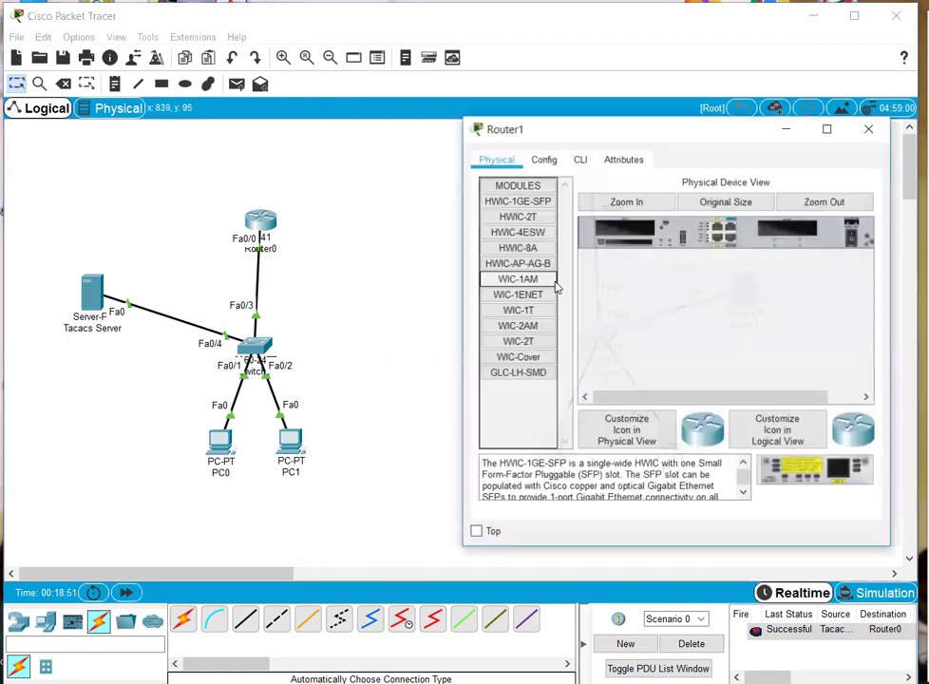
click(580, 161)
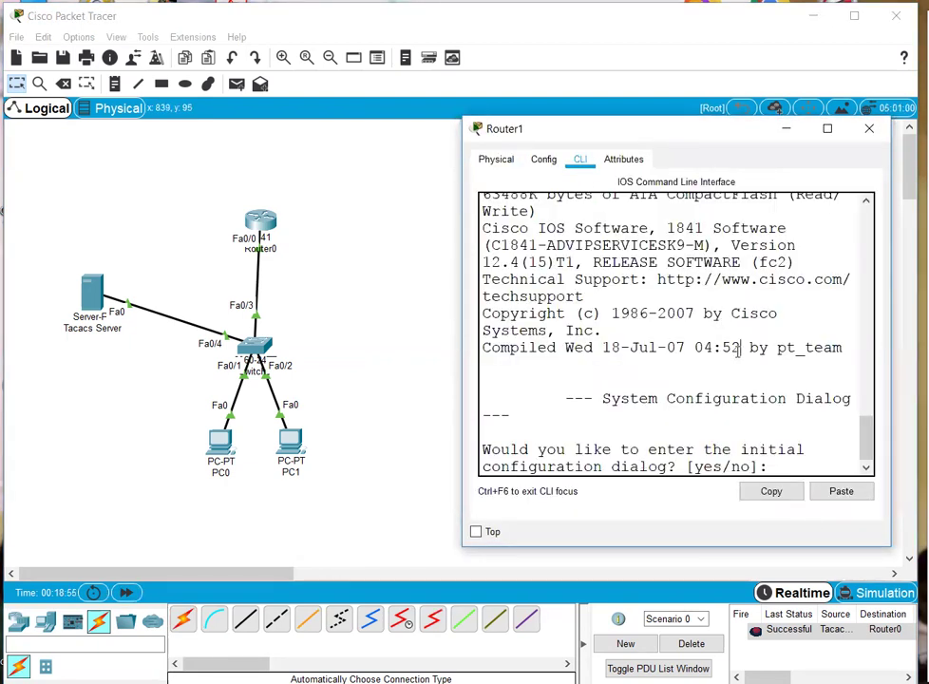
text(no)
key(Return)
key(Return)
key(Return)
key(Return)
text(en)
key(Return)
text(co)
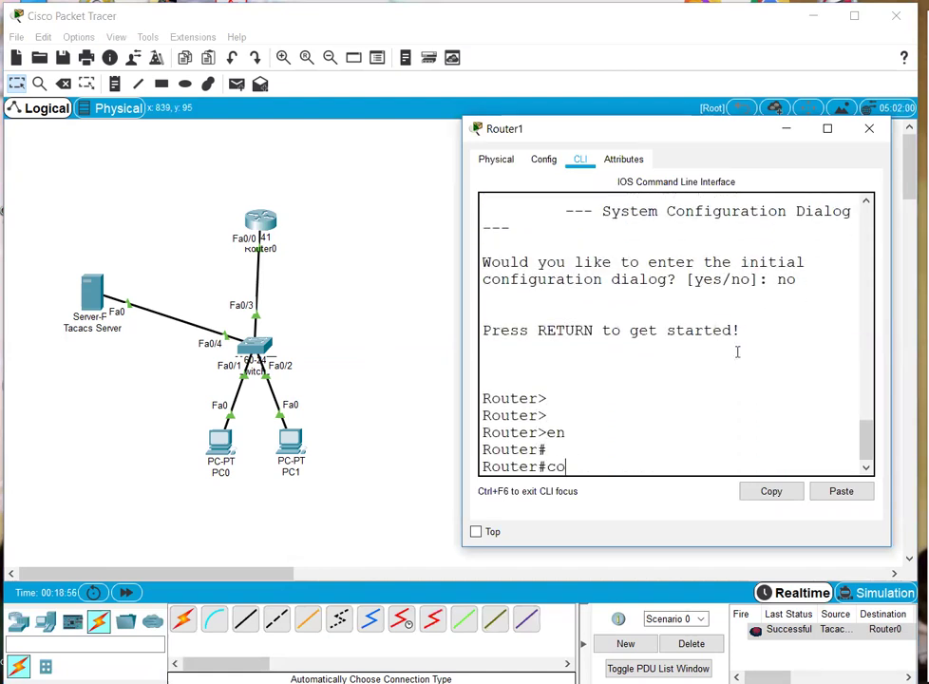
text(nf)
key(Return)
key(Return)
text(ho)
key(Tab)
text(R2)
- Give Fa0/0 address 20.0.0.2 255.255.255.248, enable it with no shutdown, and exit
key(Return)
key(Return)
key(Return)
key(Return)
text(in)
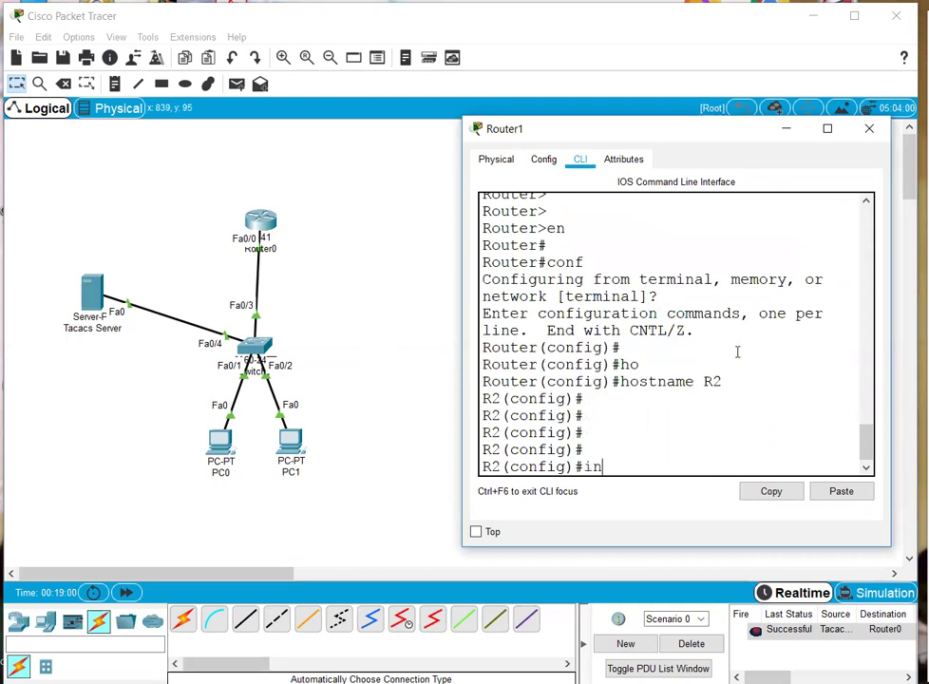
text(t fa 0/0)
key(Return)
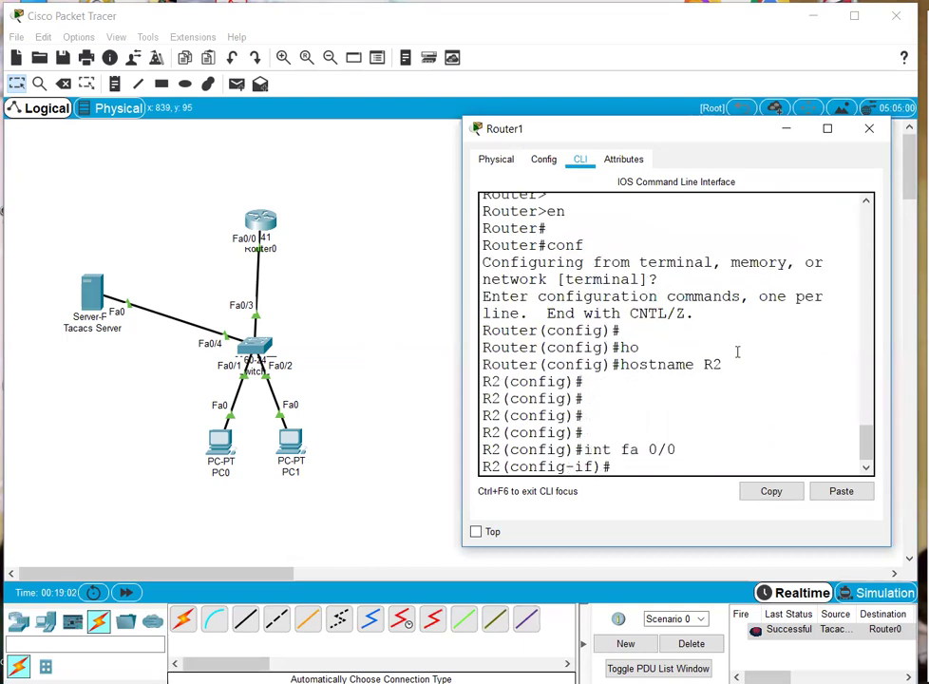
text(ip add 20.0.0)
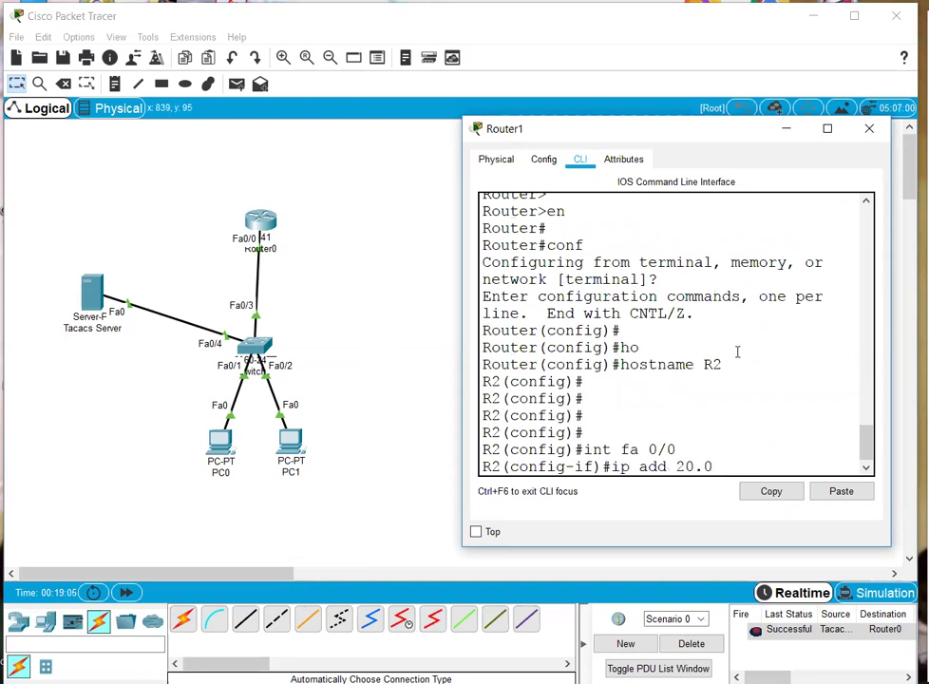
text(.2 255.255.255.24)
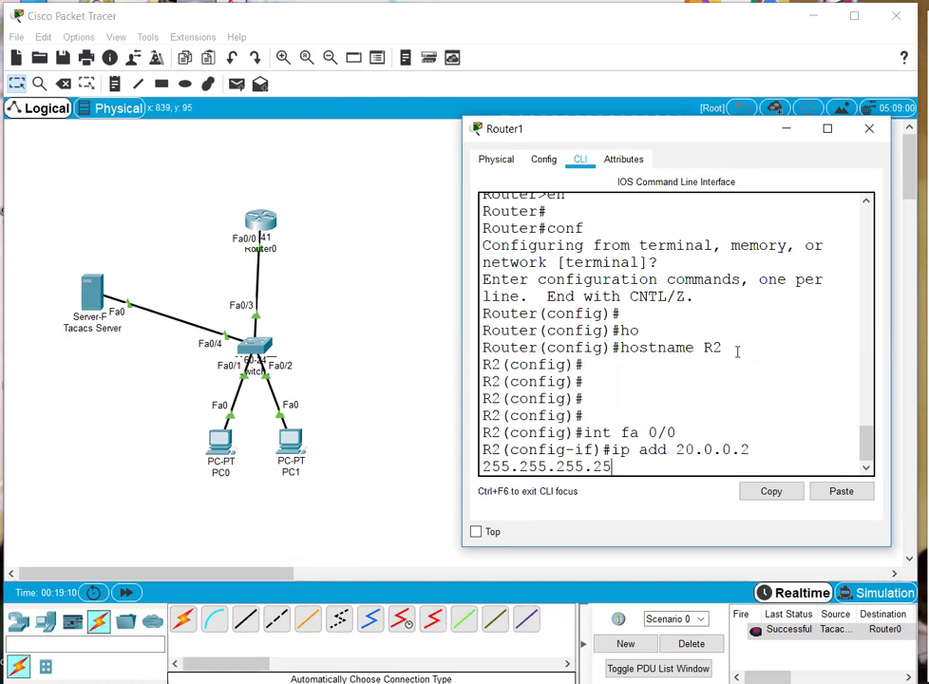
text(8)
key(Return)
text(no shu)
key(Tab)
key(Return)
text(ex)
key(Return)
key(Return)
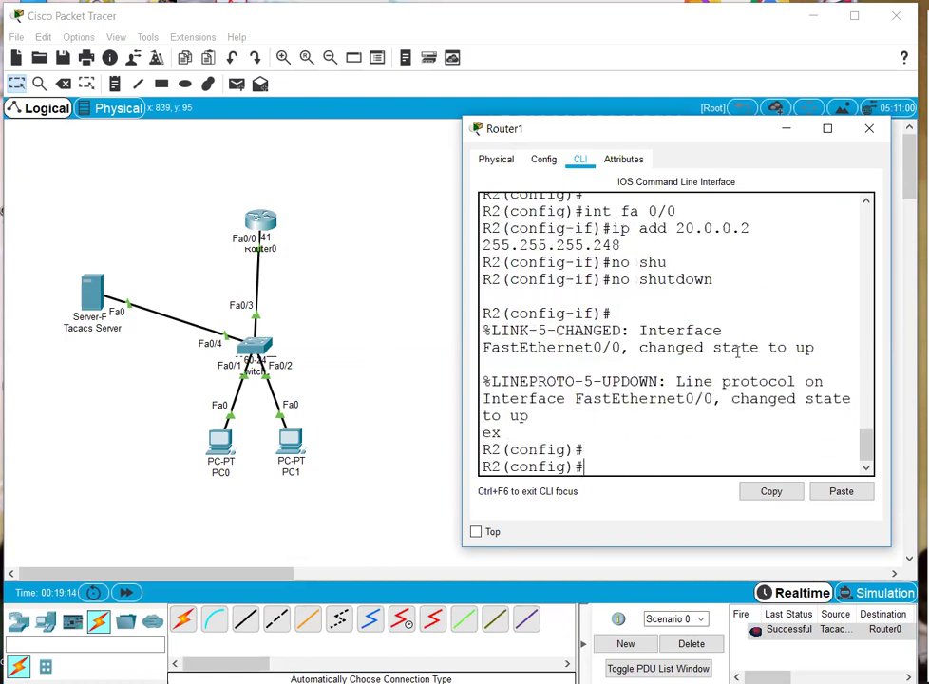
key(Return)
key(Return)
click(400, 329)
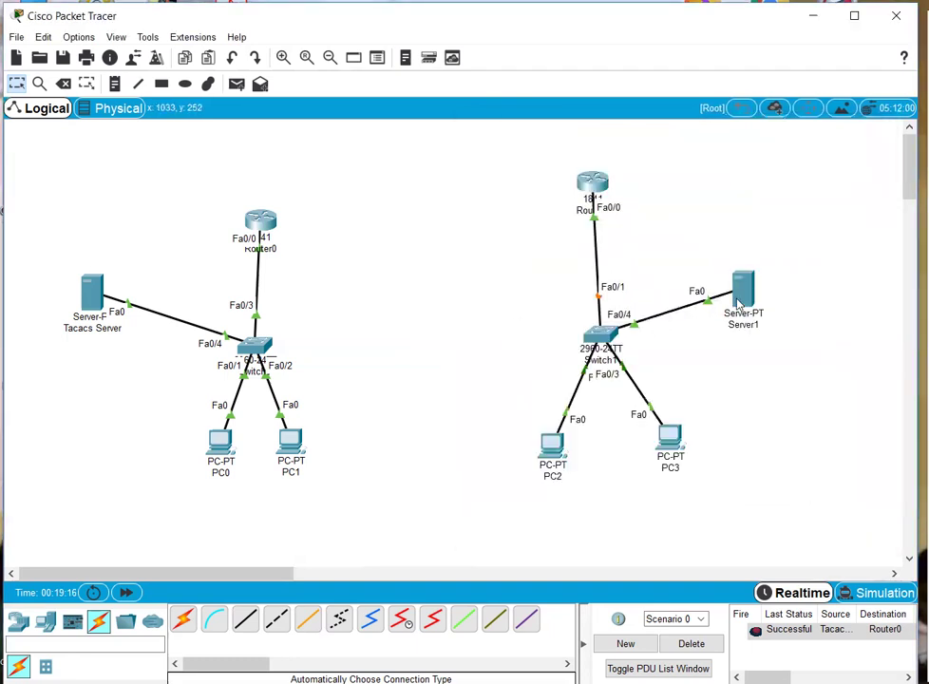
- Rename Server1's label to 'Radius sever'
click(746, 325)
double_click(746, 326)
text(Radius s)
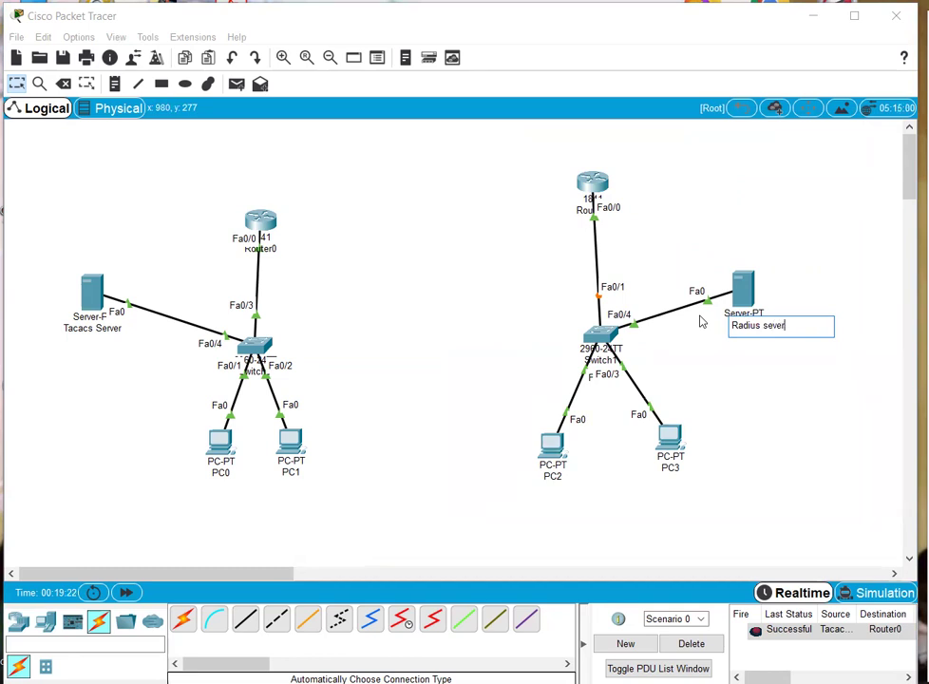
click(772, 382)
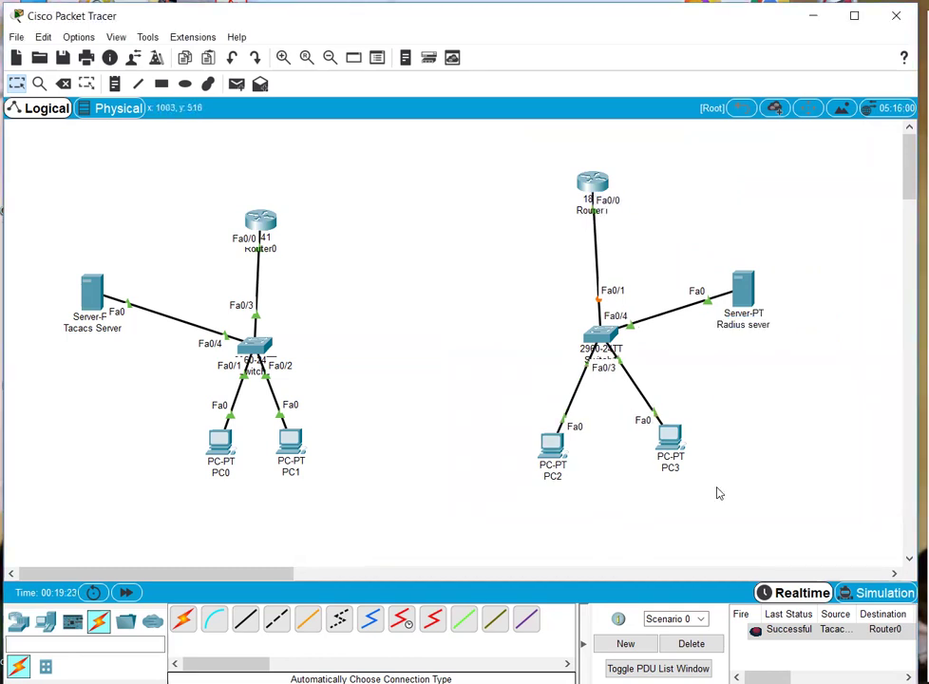
- Give PC2 IP 20.0.0.3, mask 255.255.255.248 and gateway 20.0.0.2
click(554, 447)
click(588, 159)
click(519, 233)
click(608, 265)
text(20.0.)
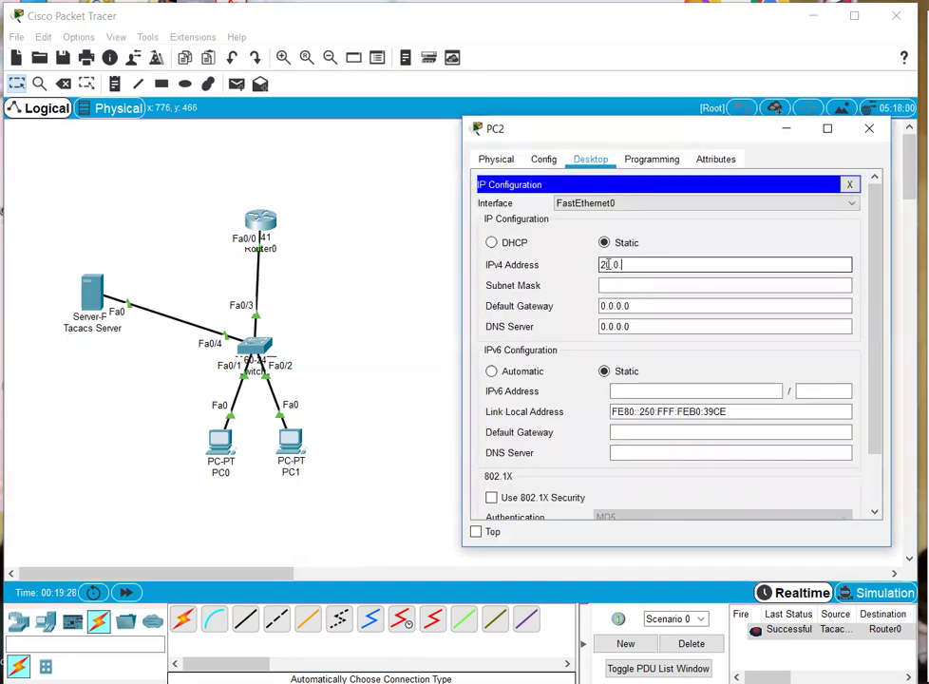
text(0.3)
key(Tab)
text(255.25)
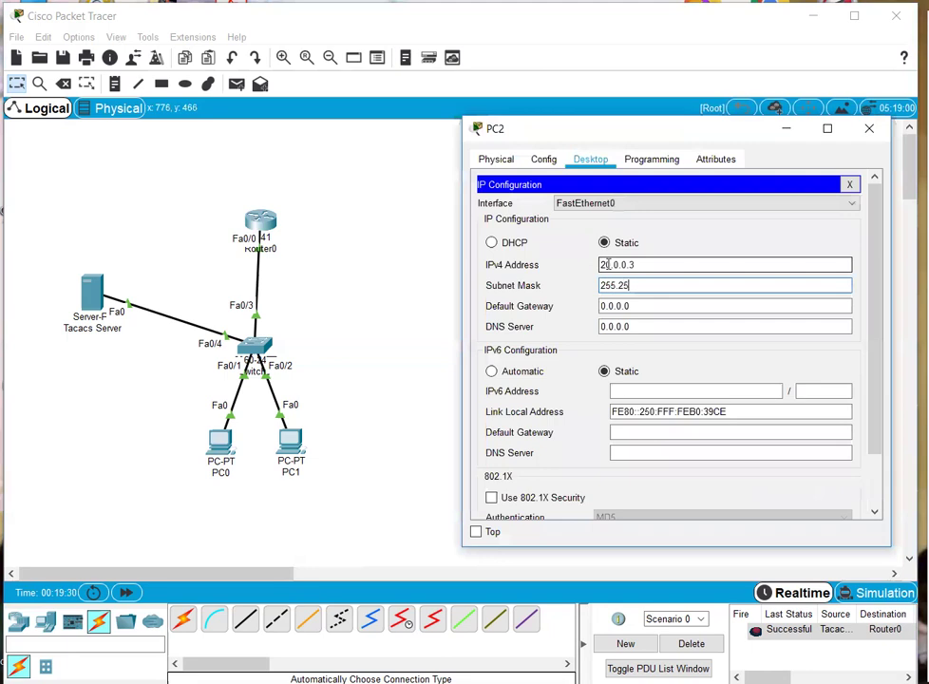
text(5.255.248)
key(Tab)
text(2)
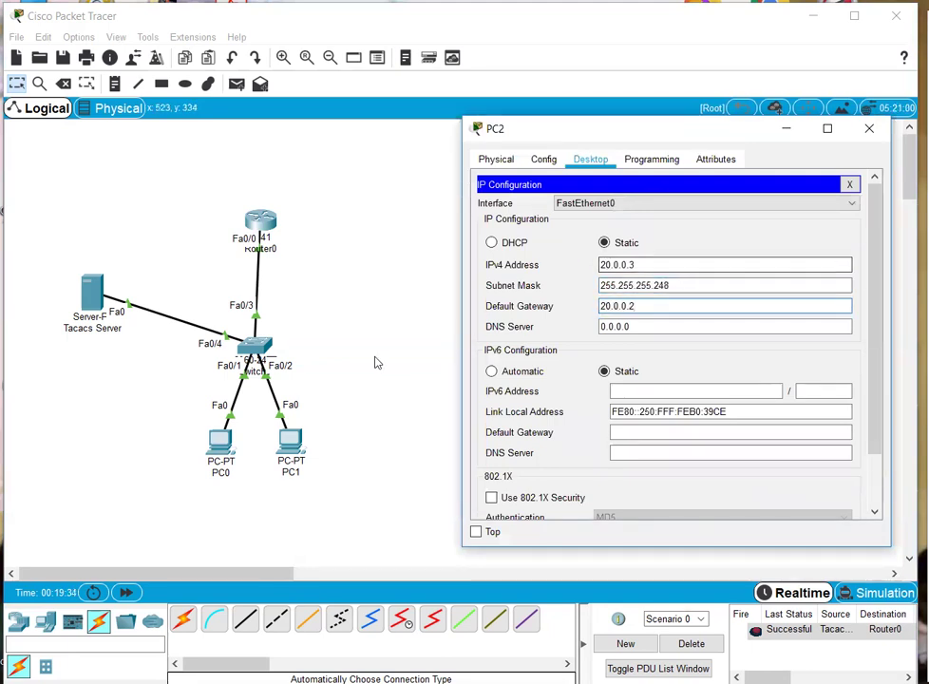
click(868, 128)
- Give PC3 IP 20.0.0.4, mask 255.255.255.248 and gateway 20.0.0.2
click(667, 437)
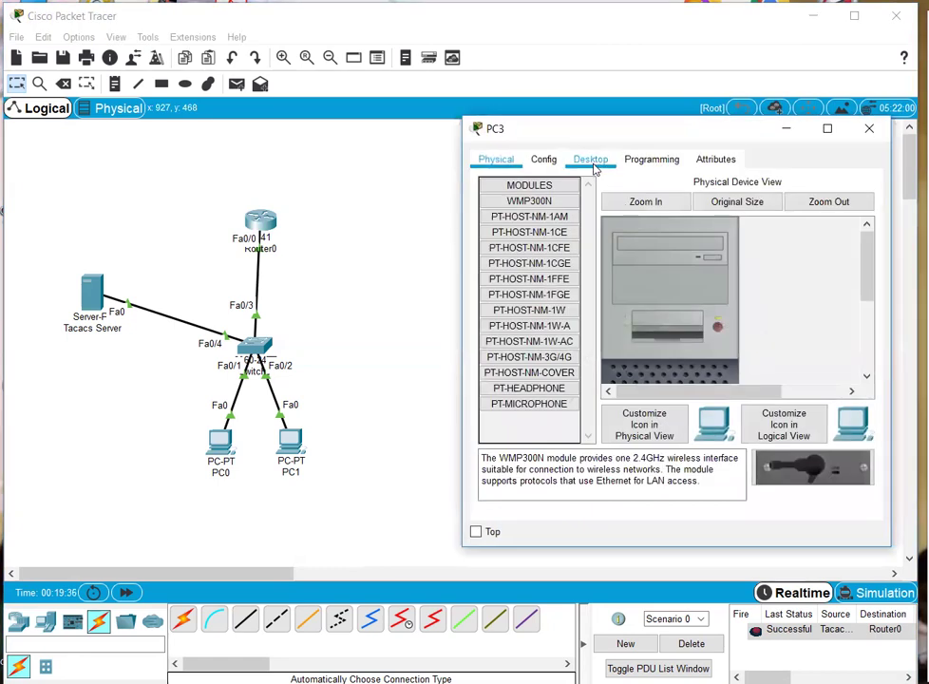
click(590, 158)
click(546, 262)
text(20)
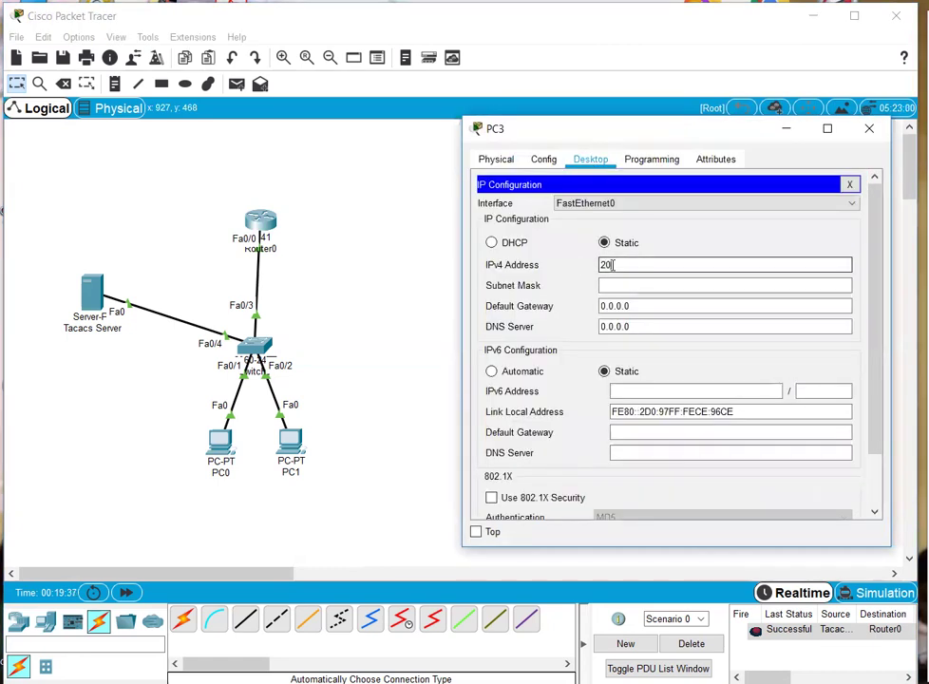
text(.0.0.4)
key(Tab)
text(2)
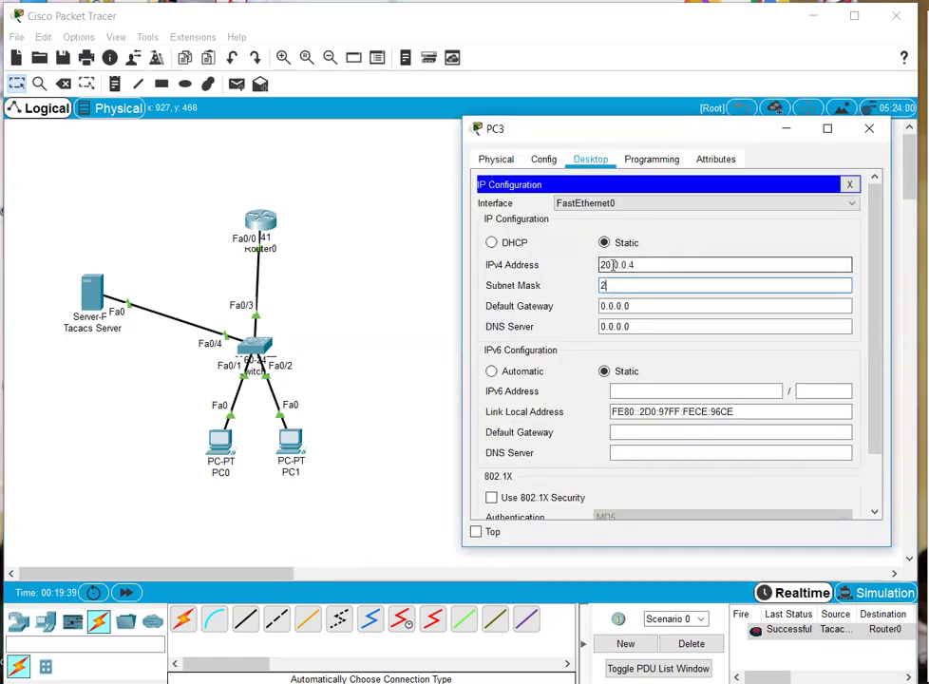
text(55.255.255.248)
key(Tab)
text(20.0.)
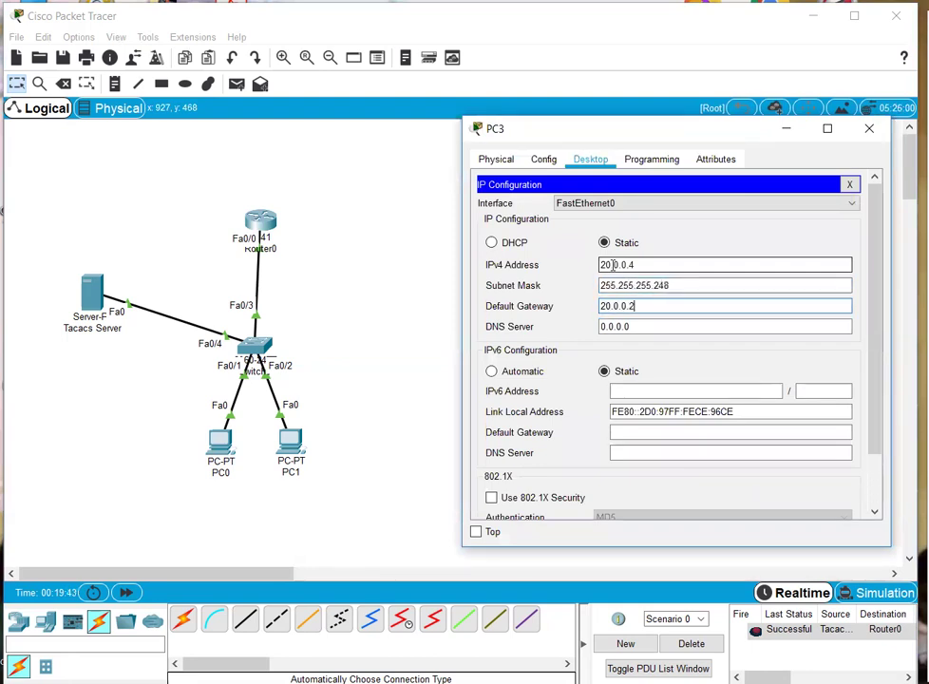
- Give the Radius server IP 20.0.0.1, mask 255.255.255.248 and gateway 20.0.0.2
click(367, 280)
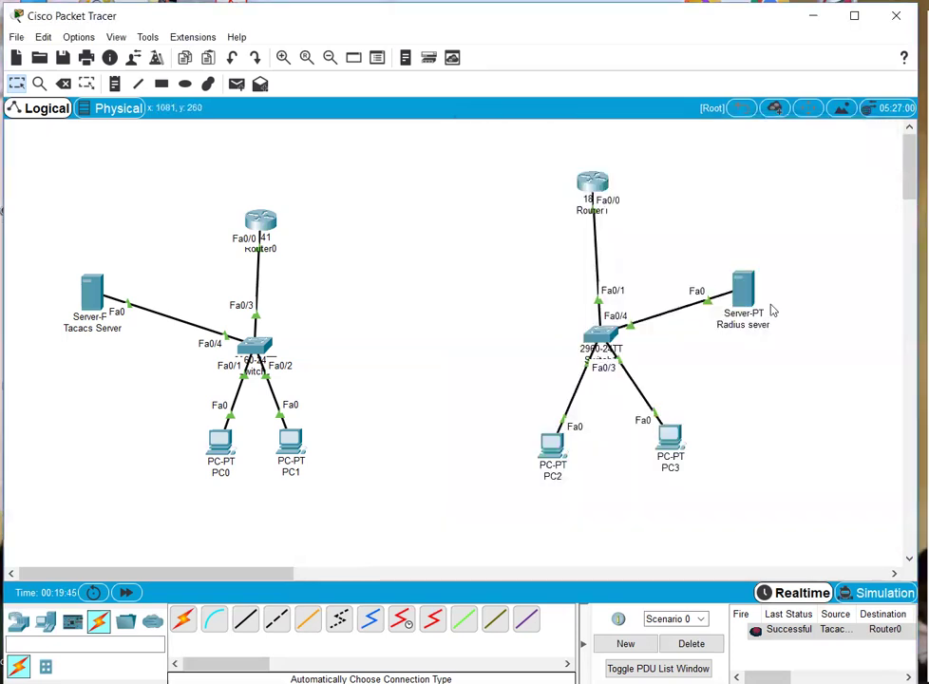
click(745, 290)
click(638, 158)
click(522, 207)
click(611, 247)
text(20.0.0)
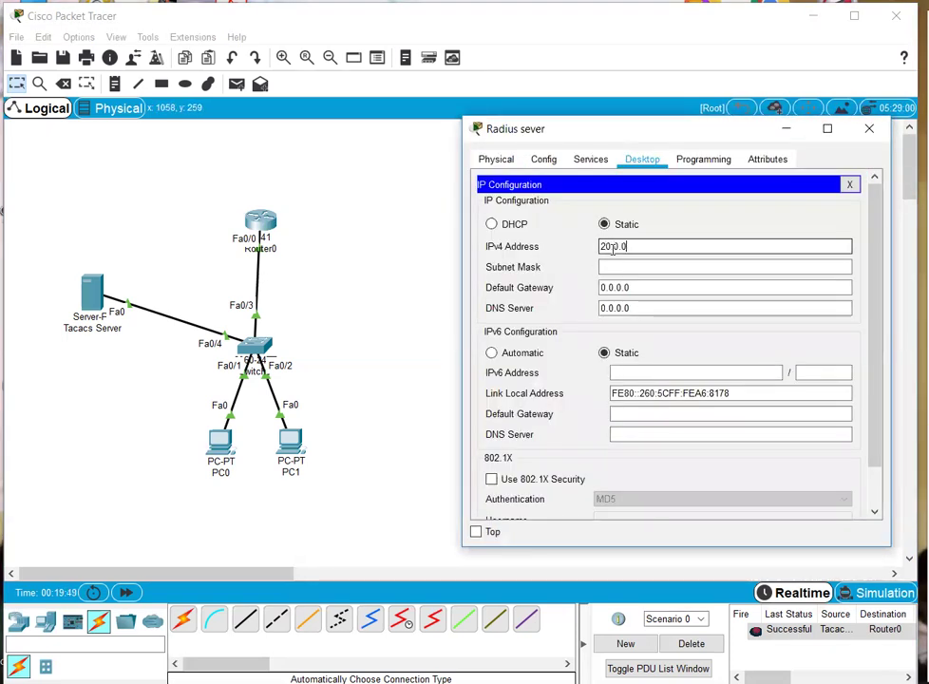
text(.1)
key(Tab)
text(255.25)
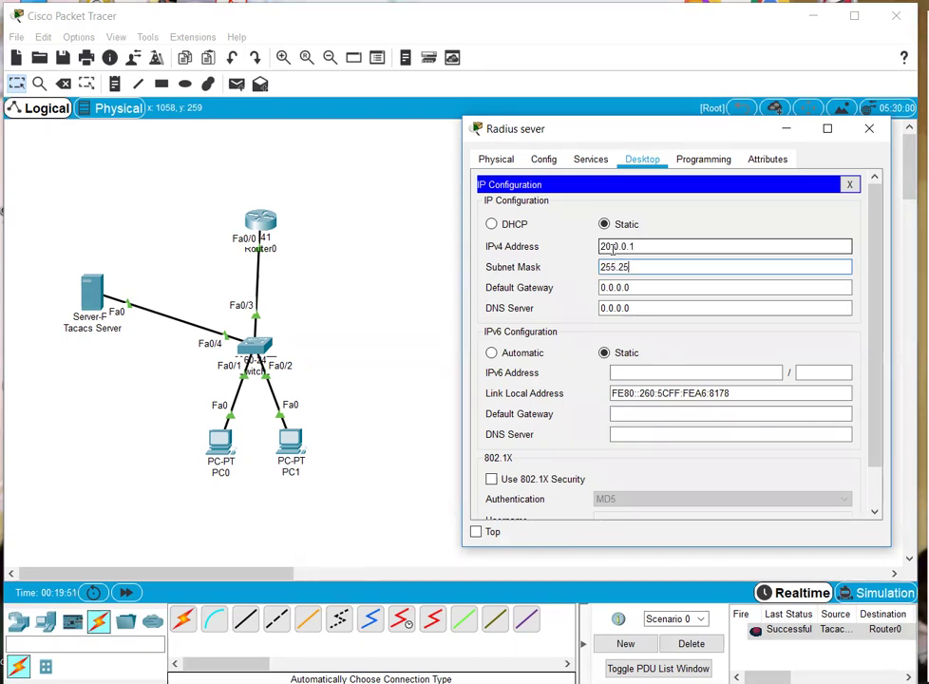
text(5.255.248)
key(Tab)
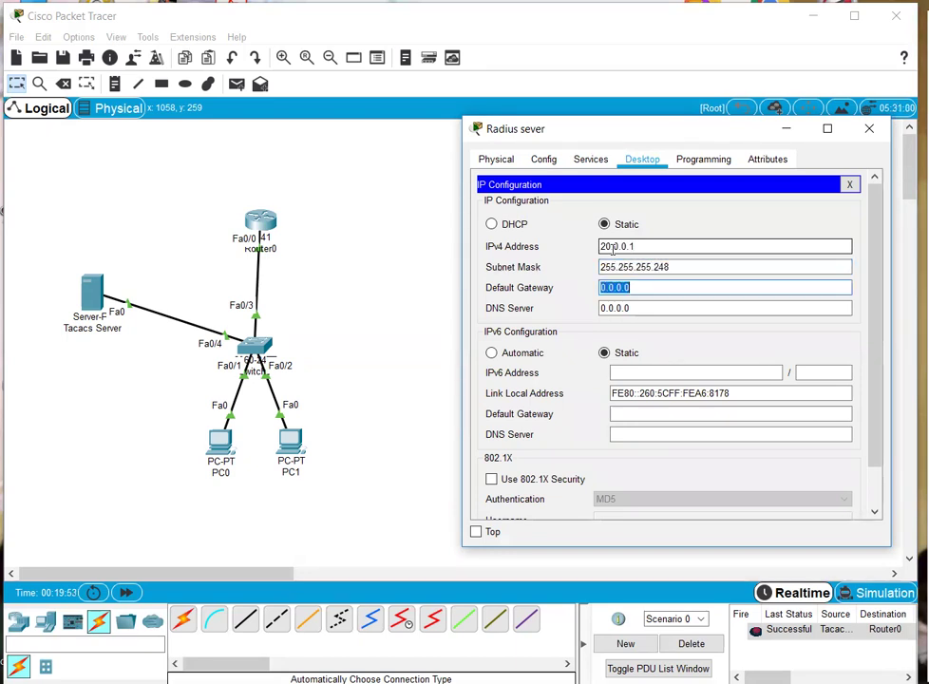
text(20.0.)
- Widen the Radius server's window and show its Services settings
click(375, 259)
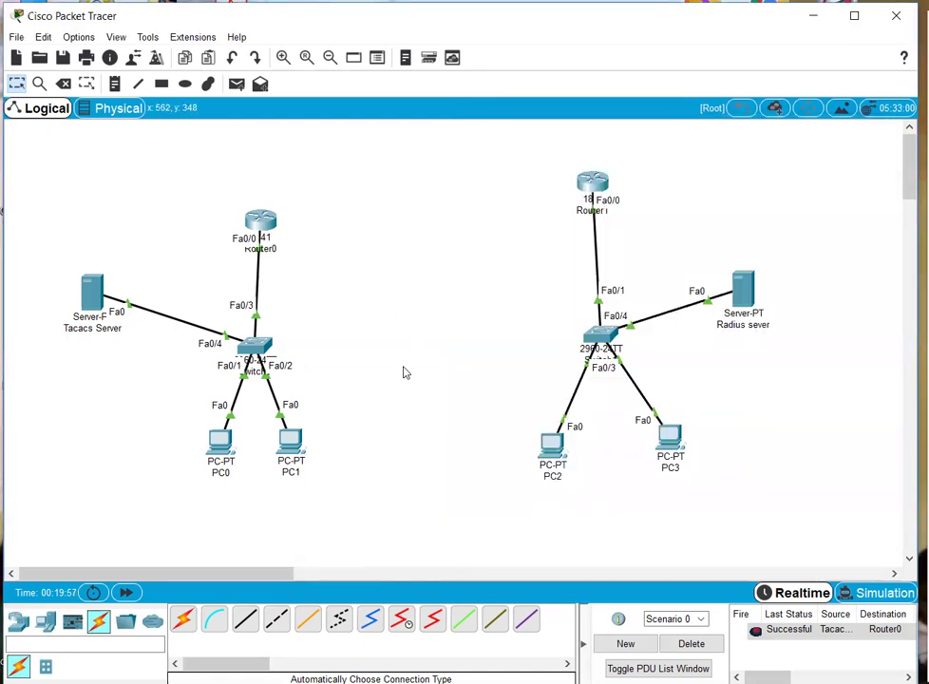
click(747, 300)
click(368, 244)
click(743, 289)
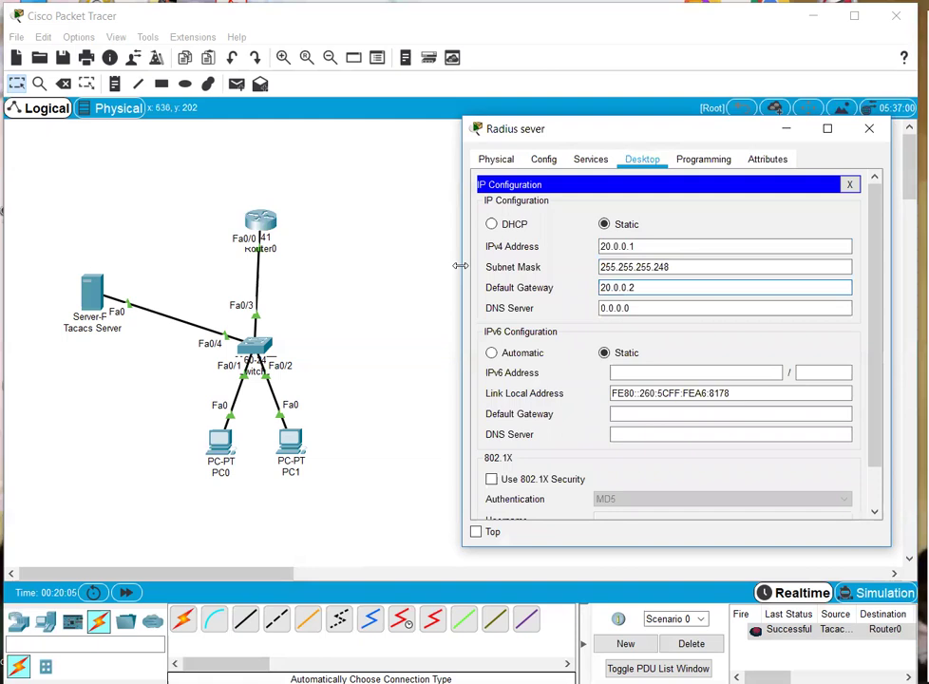
drag(459, 265, 201, 261)
click(329, 159)
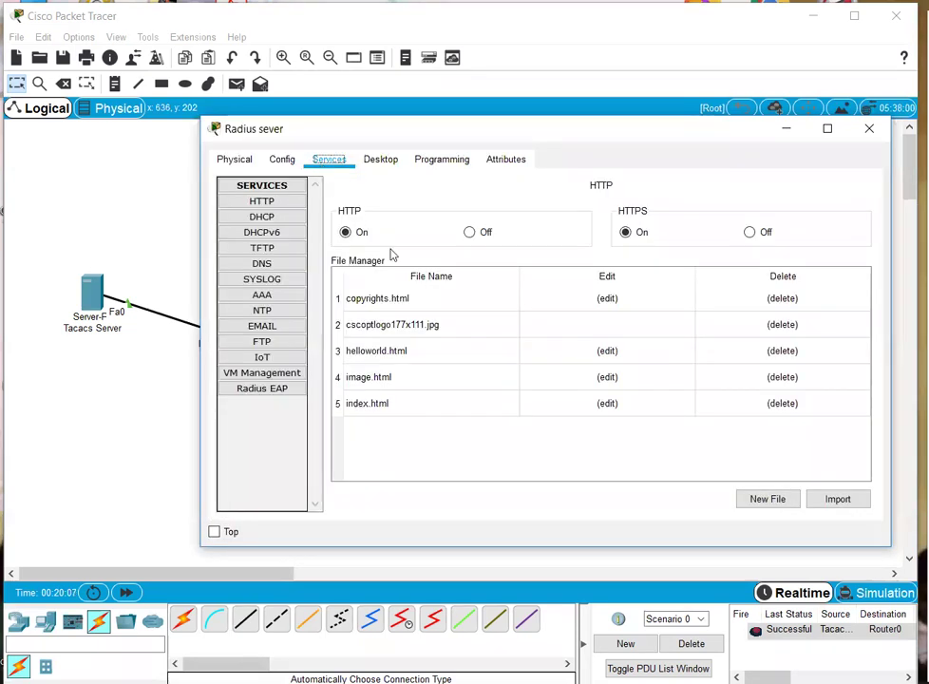
- In AAA, add RADIUS client R2 at 20.0.0.2 with Radius type and the shared secret
click(265, 293)
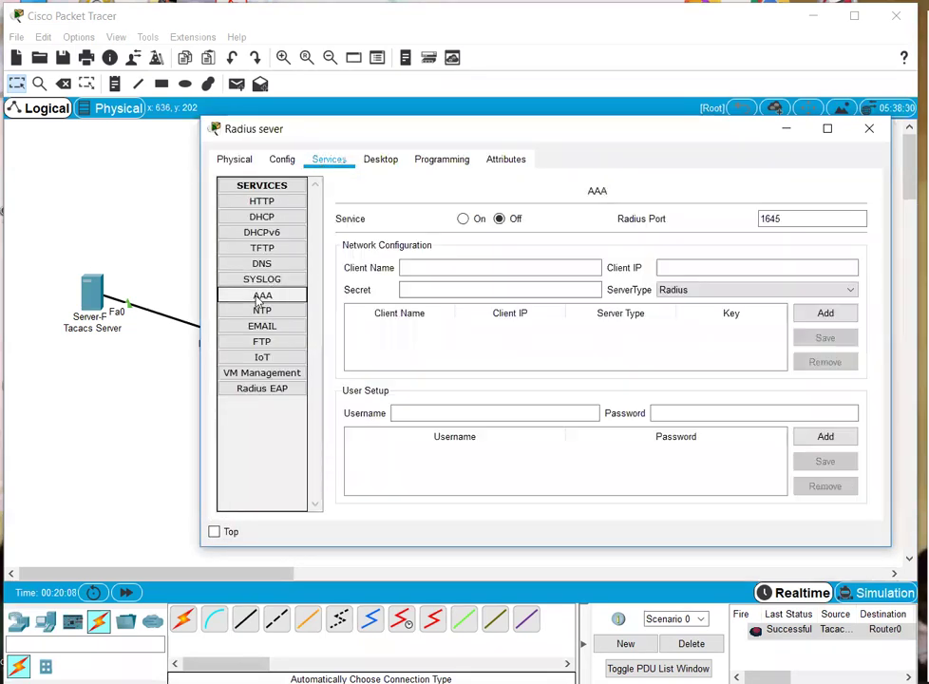
click(441, 269)
text(R2)
key(Tab)
text(2)
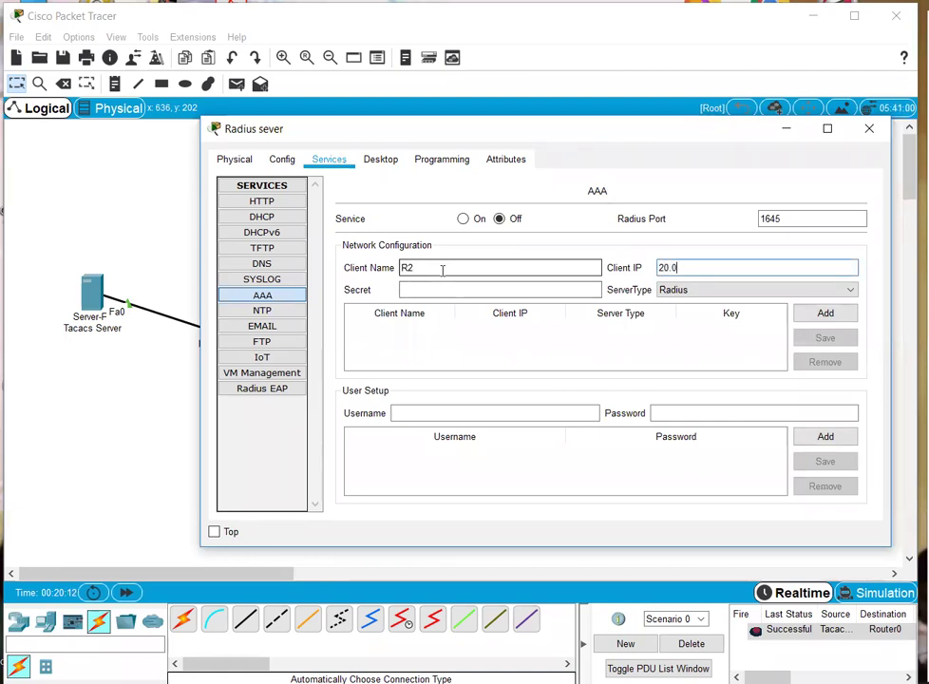
click(665, 289)
click(674, 303)
click(465, 290)
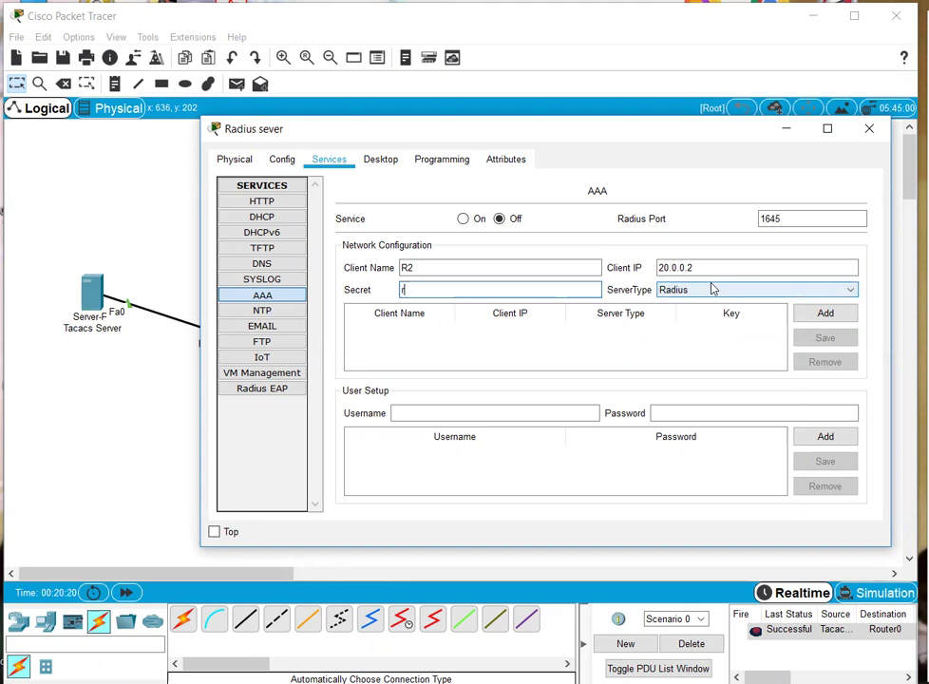
text(radius)
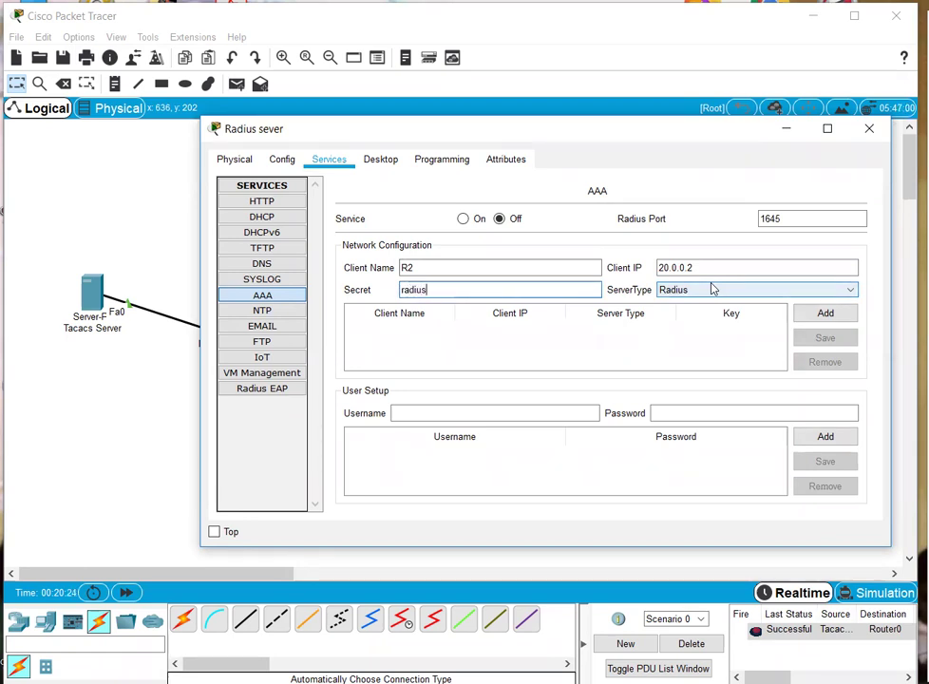
text(pa55)
click(805, 312)
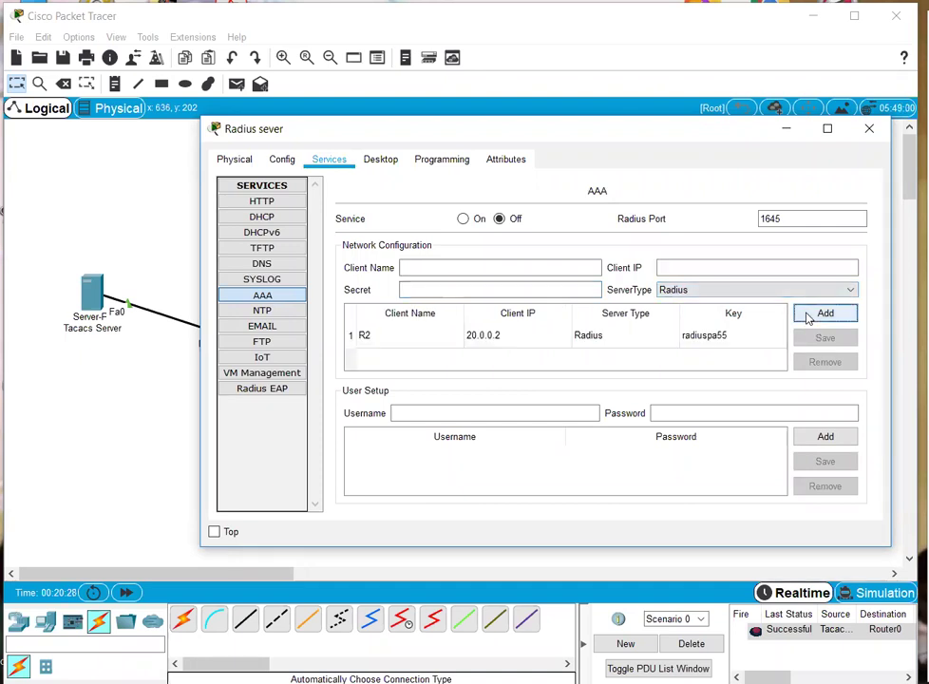
- Add an admin user with its password, turn AAA on, and close the server window
click(593, 342)
click(484, 415)
text(admin)
key(Tab)
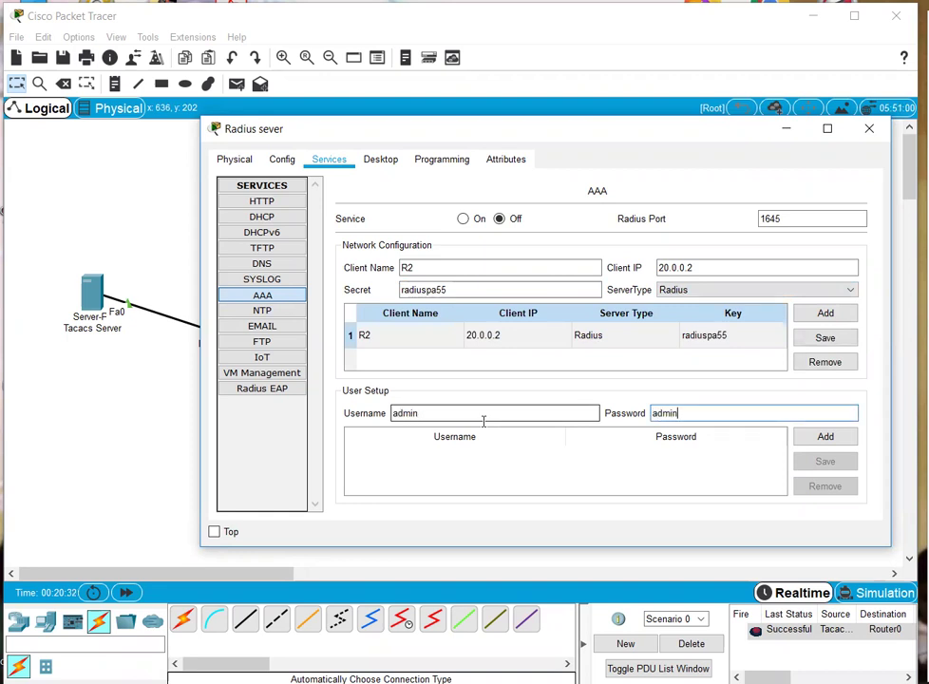
click(824, 438)
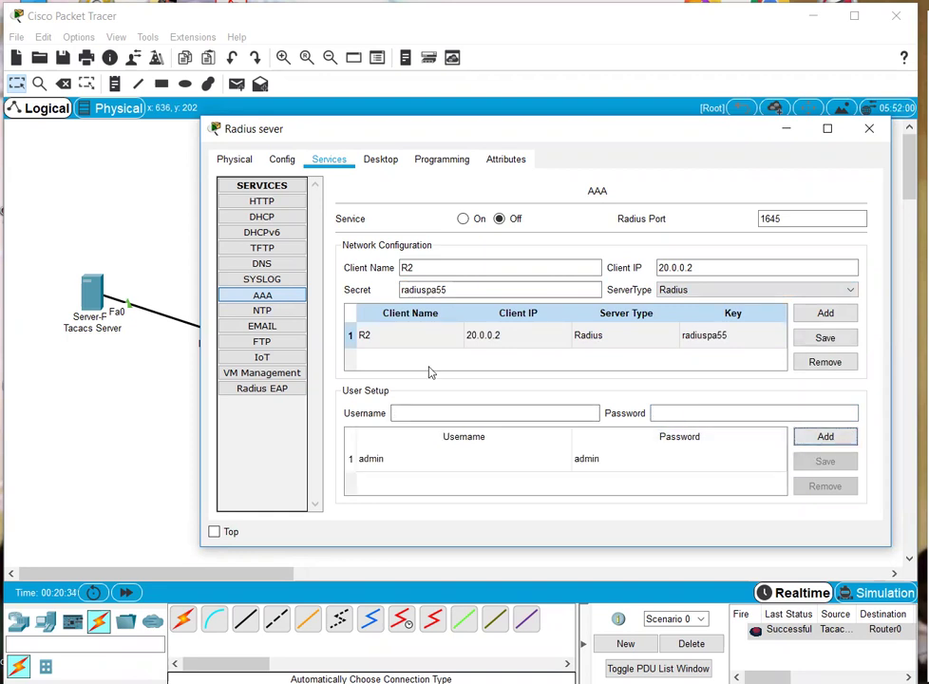
click(462, 220)
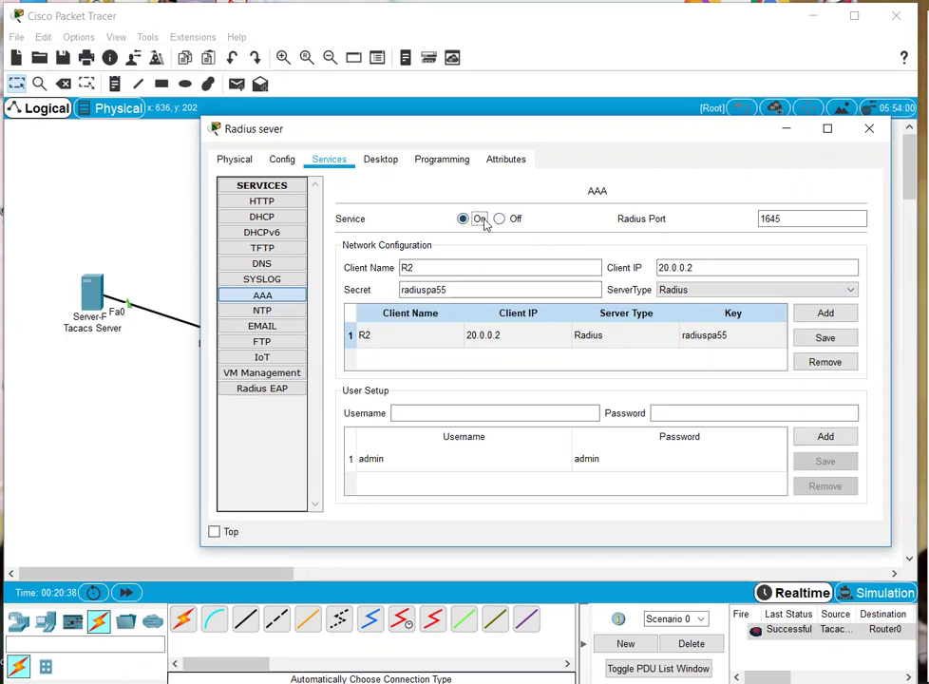
click(868, 128)
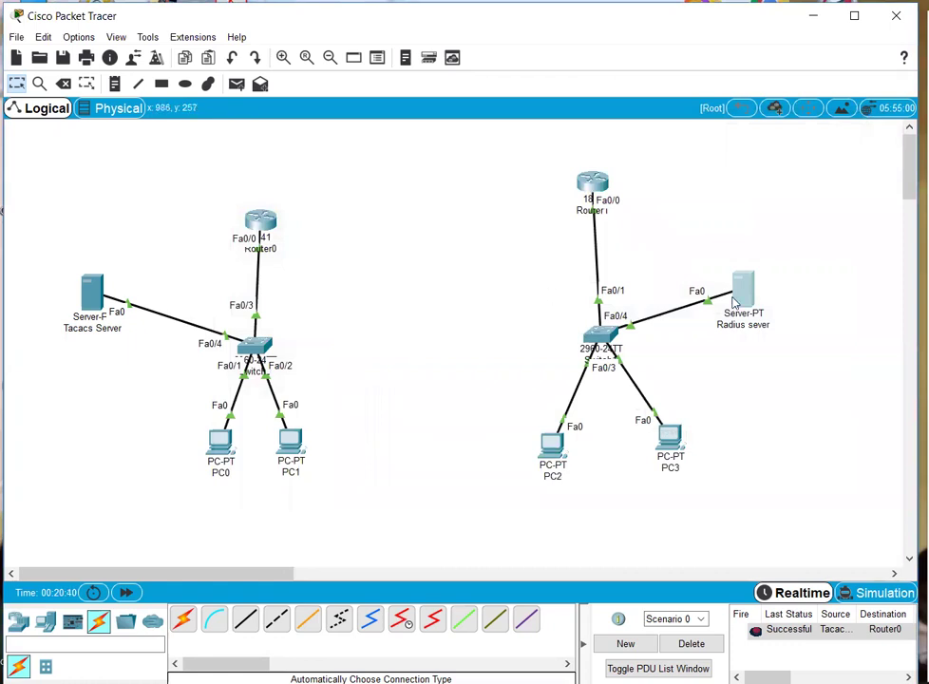
- On R2's CLI, create local user admin with a secret instead of a password
click(590, 182)
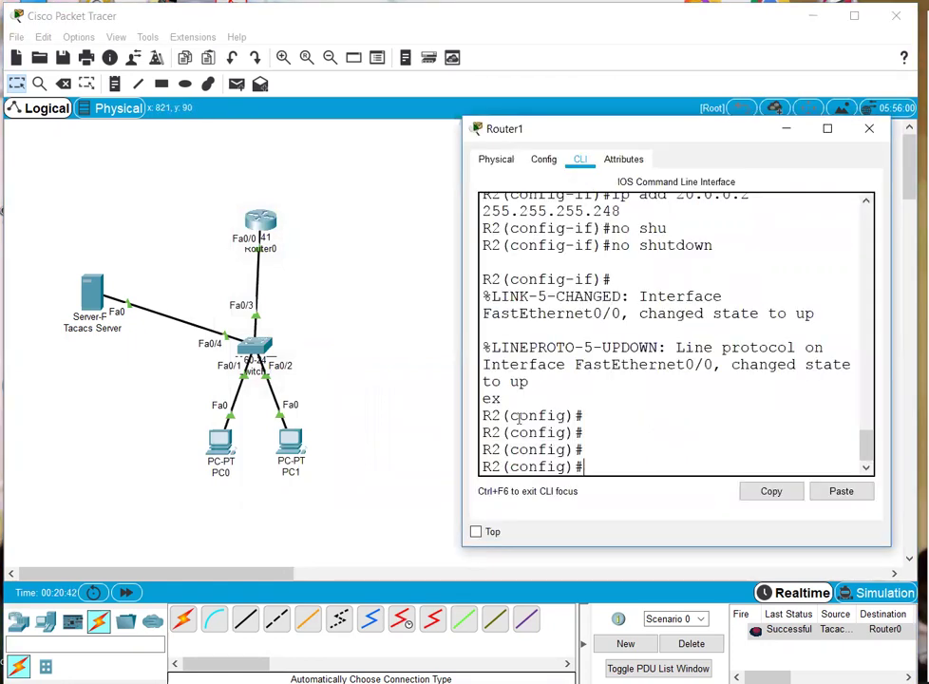
drag(455, 345, 238, 340)
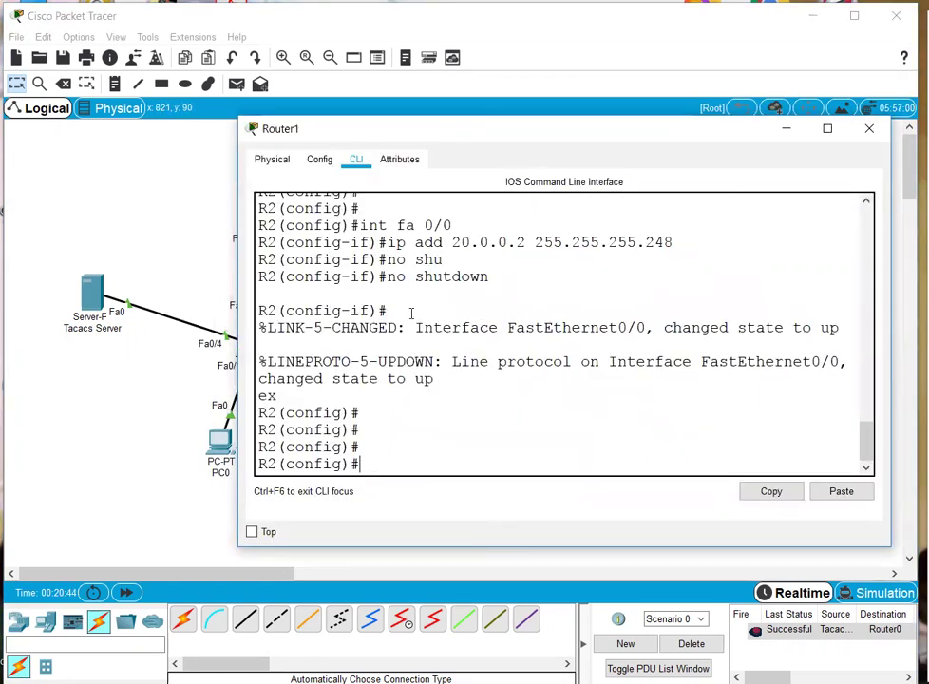
text(e)
key(Tab)
text(admin)
key(Tab)
text(pas)
key(Tab)
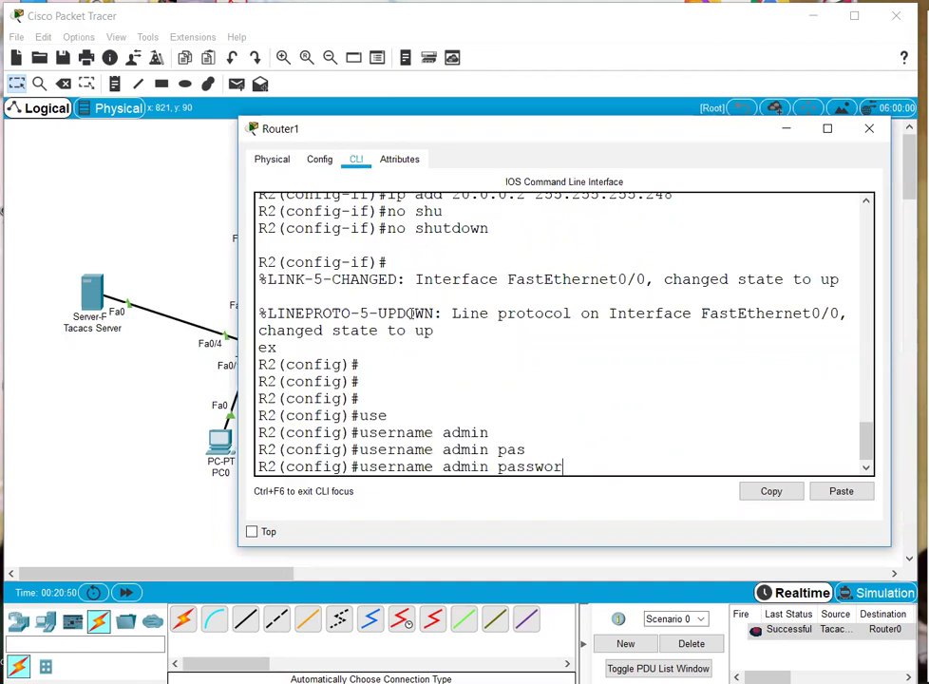
key(BackSpace)
key(BackSpace)
key(BackSpace)
text(c)
key(Tab)
text(adm)
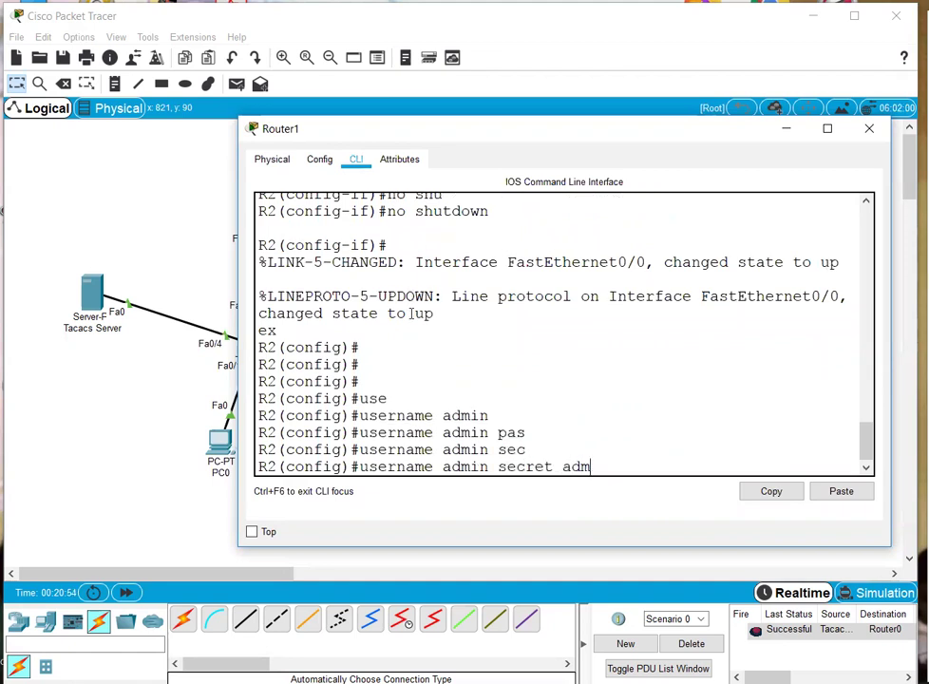
key(Return)
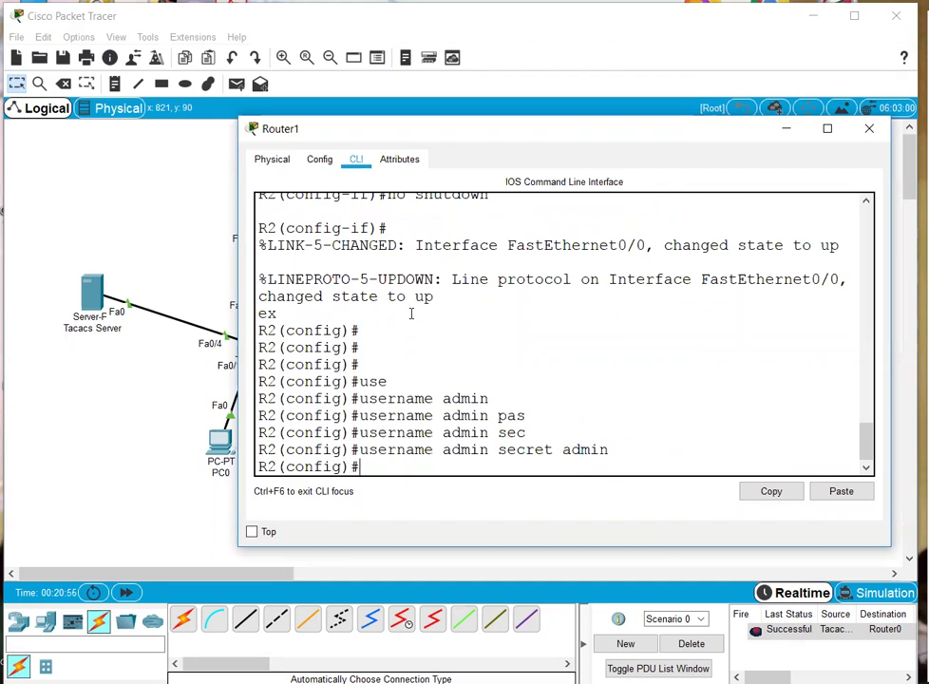
- Set the RADIUS server shared key on R2 to the server's secret
text(rad)
key(Tab)
text(key)
key(Tab)
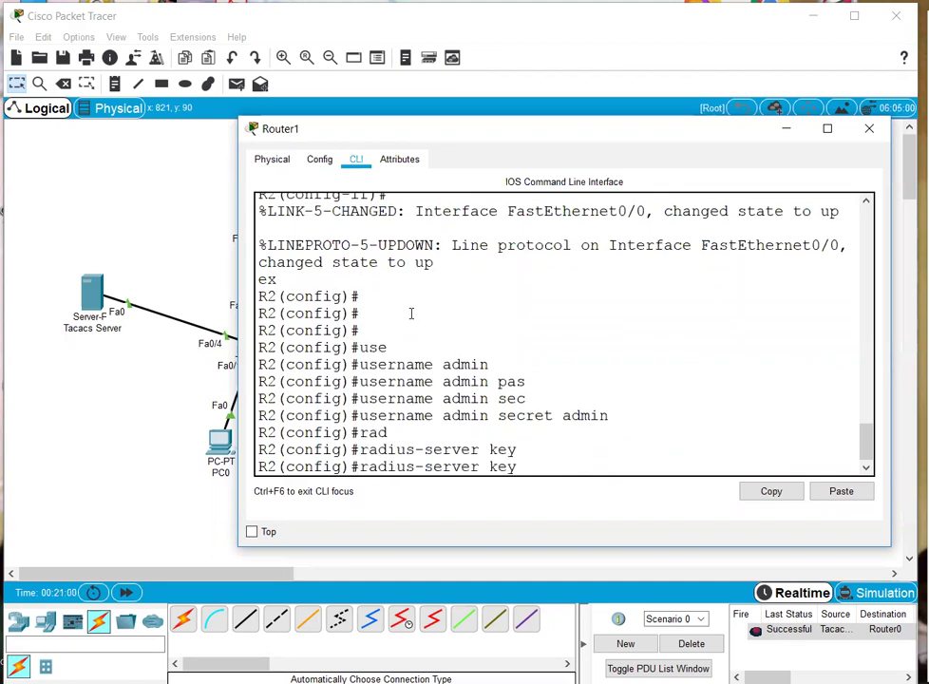
text(radiuspa55)
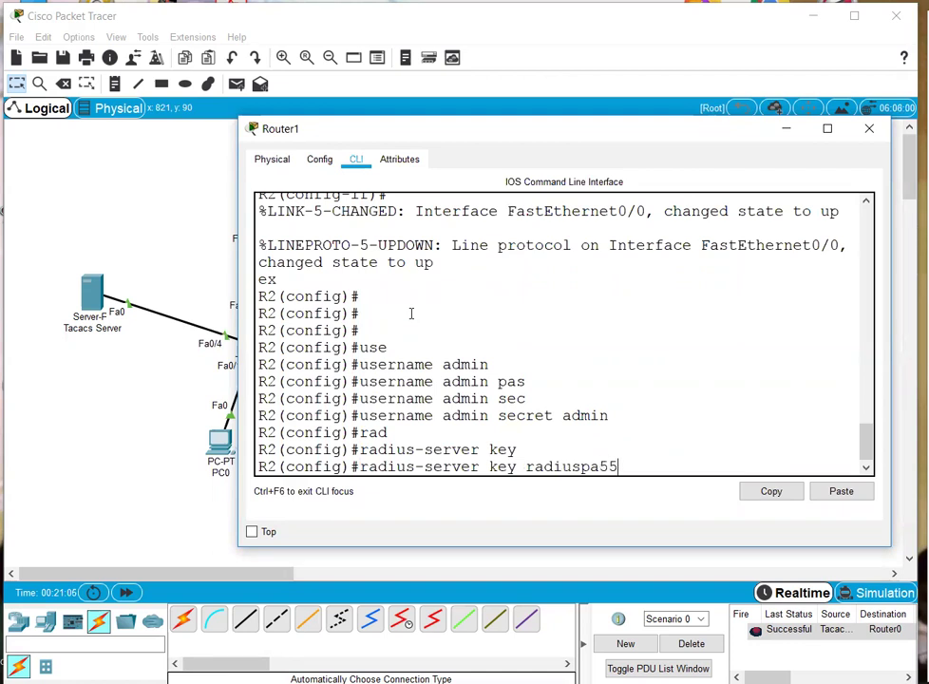
key(Return)
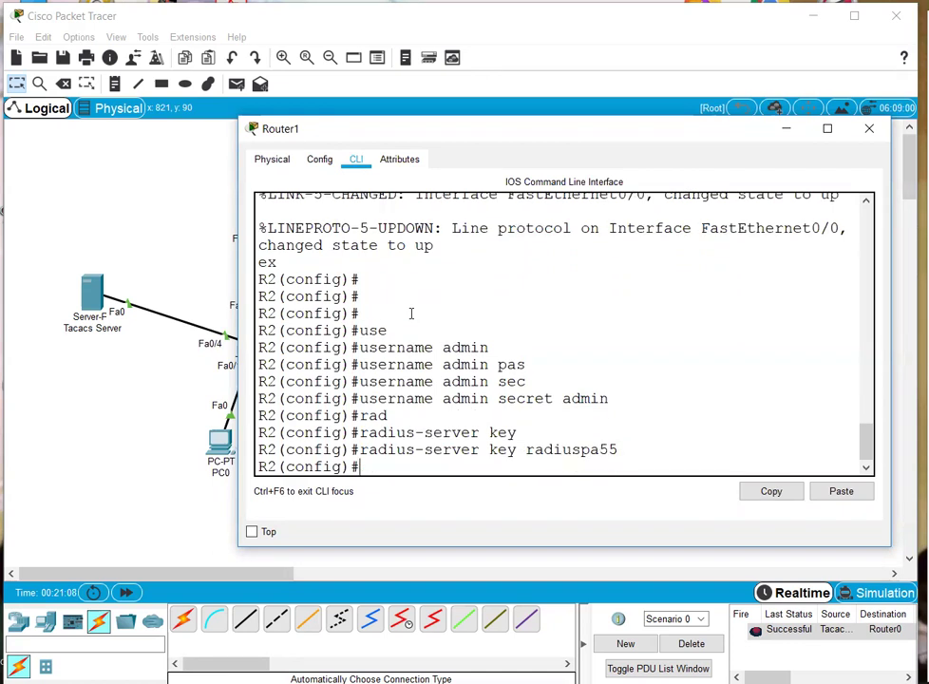
- Point R2's RADIUS server host at 20.0.0.1
text(rad)
key(Tab)
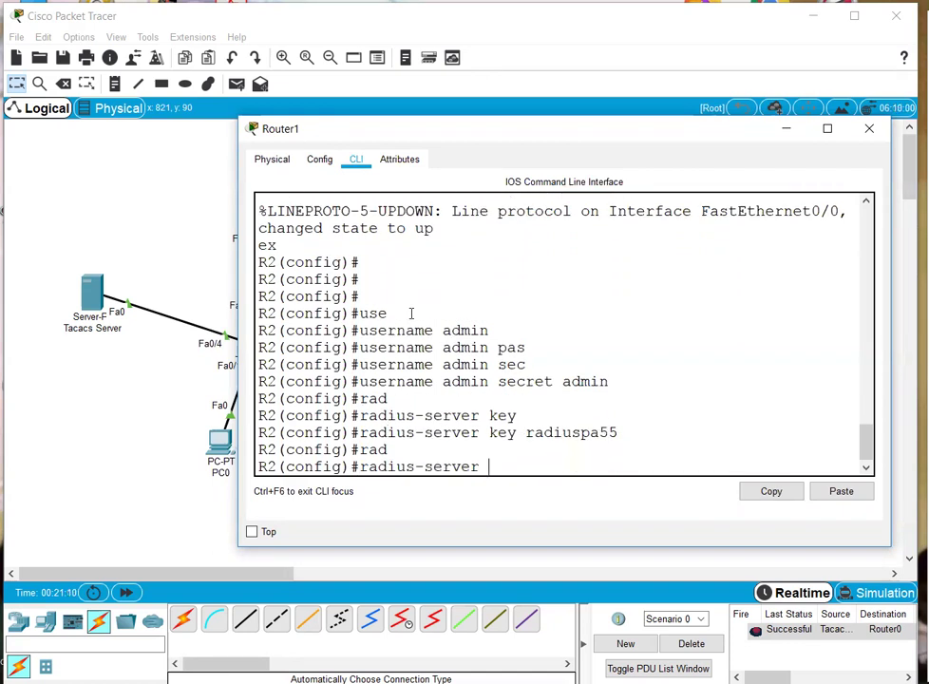
text(ho)
key(Tab)
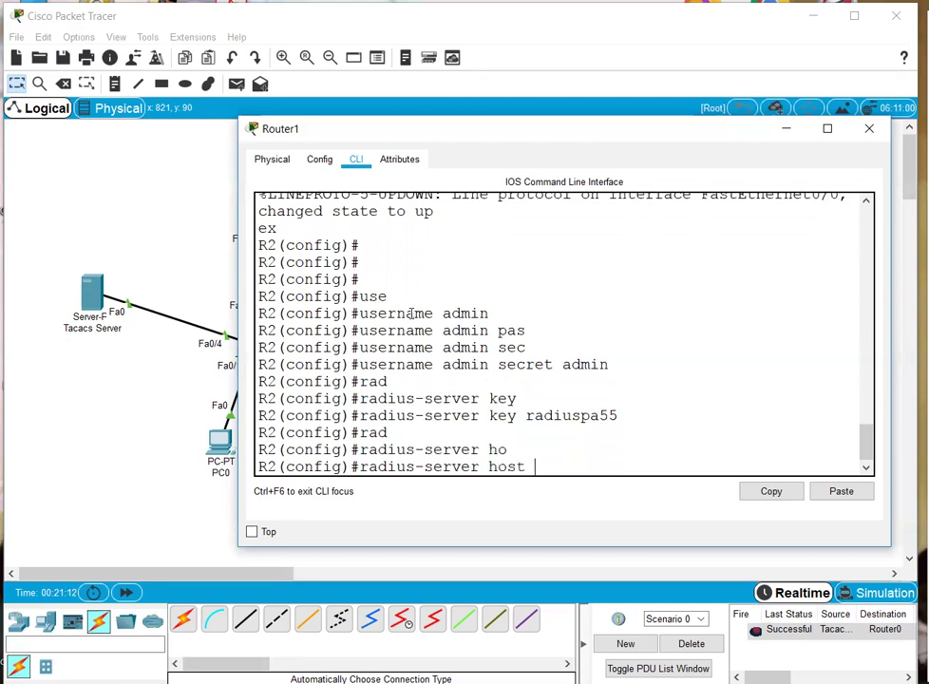
text(20.0.0.1)
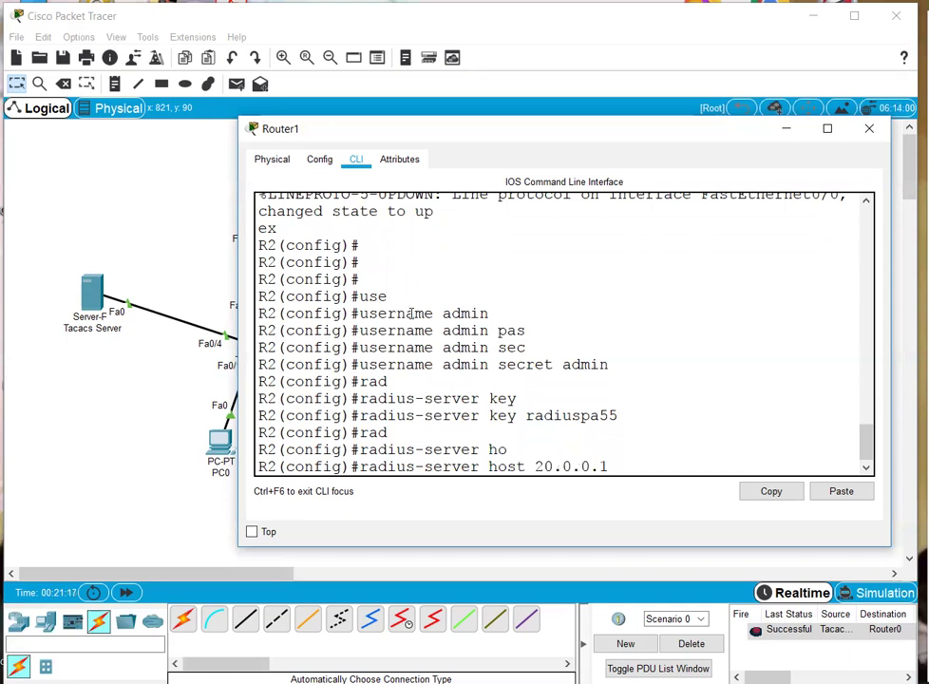
key(Return)
- Begin 'aaa authentication login default' on R2, using help to find the valid login methods
text(aa)
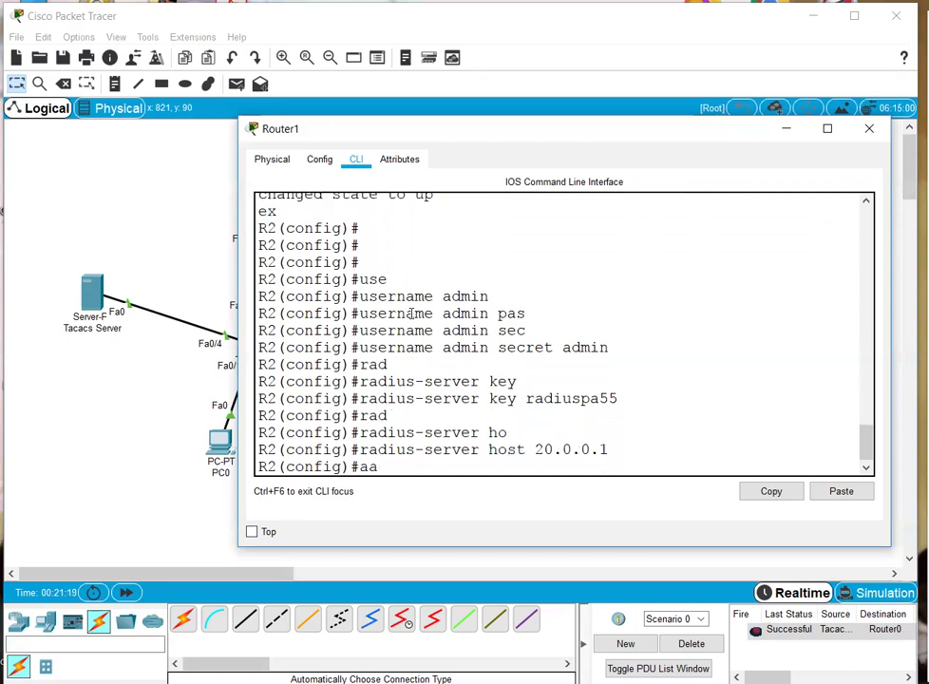
key(Tab)
text(n)
key(Tab)
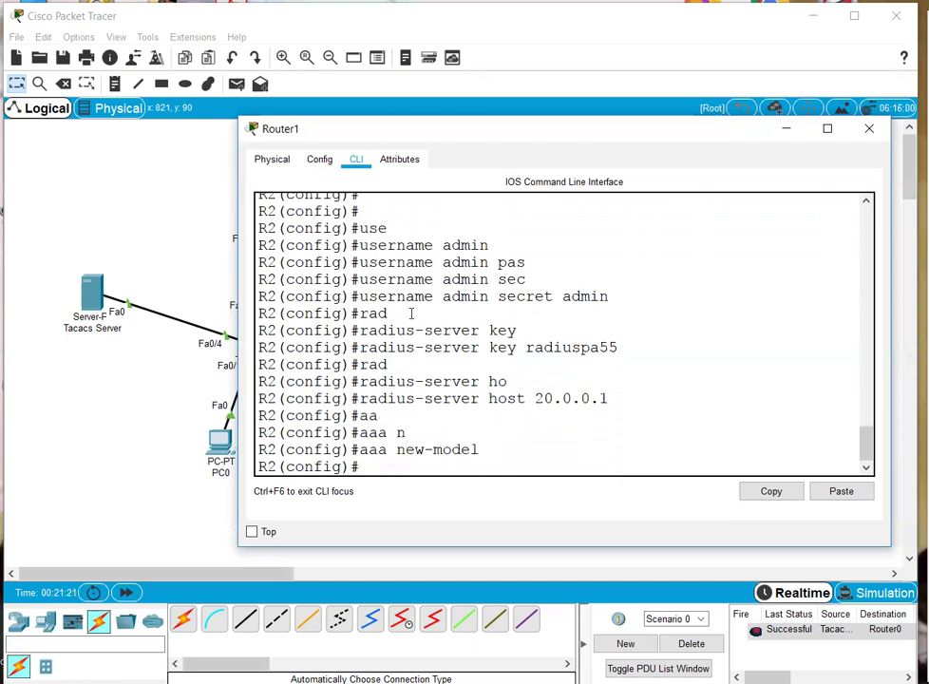
key(Tab)
text(authe)
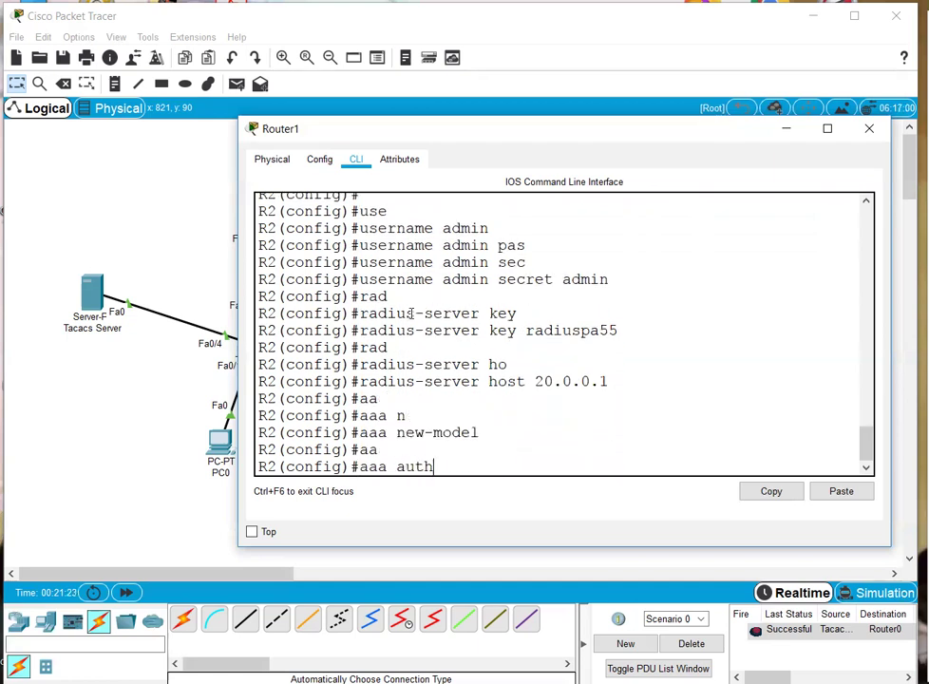
key(Tab)
text(lo)
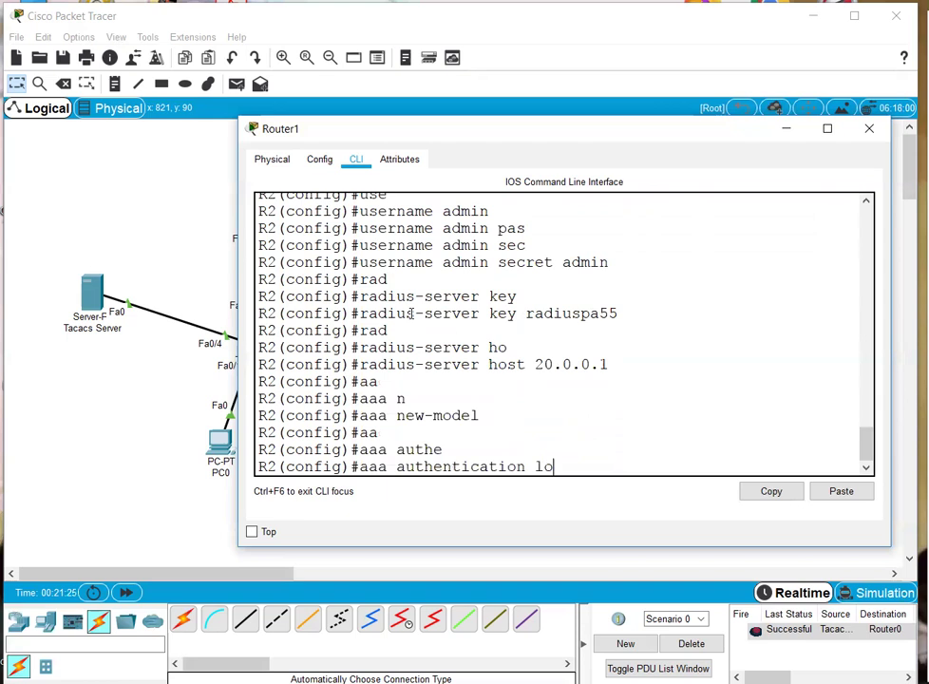
text(gin)
key(Tab)
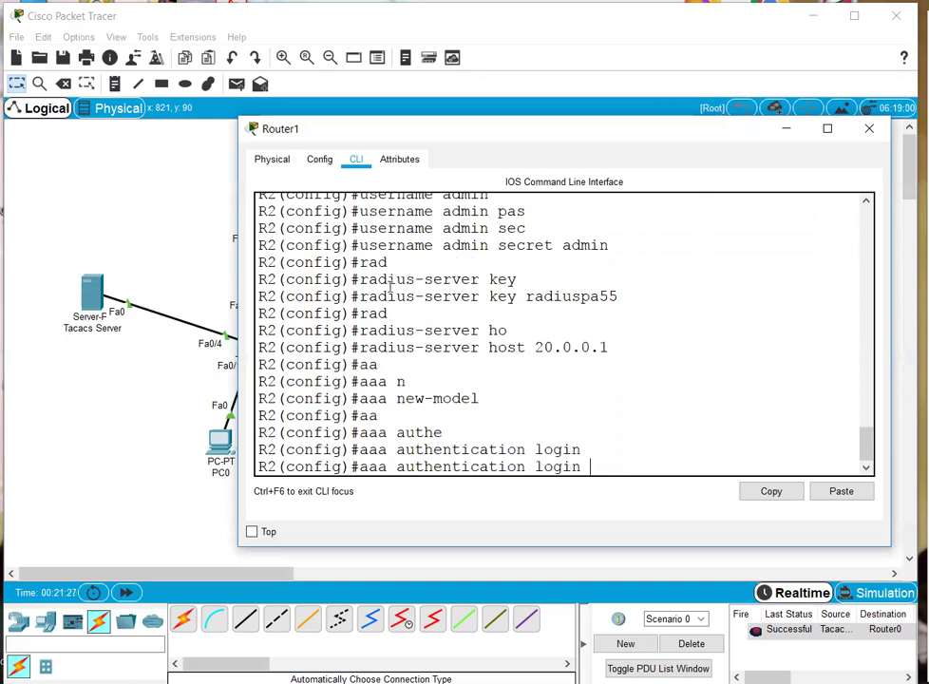
text(default r)
key(Tab)
text(r)
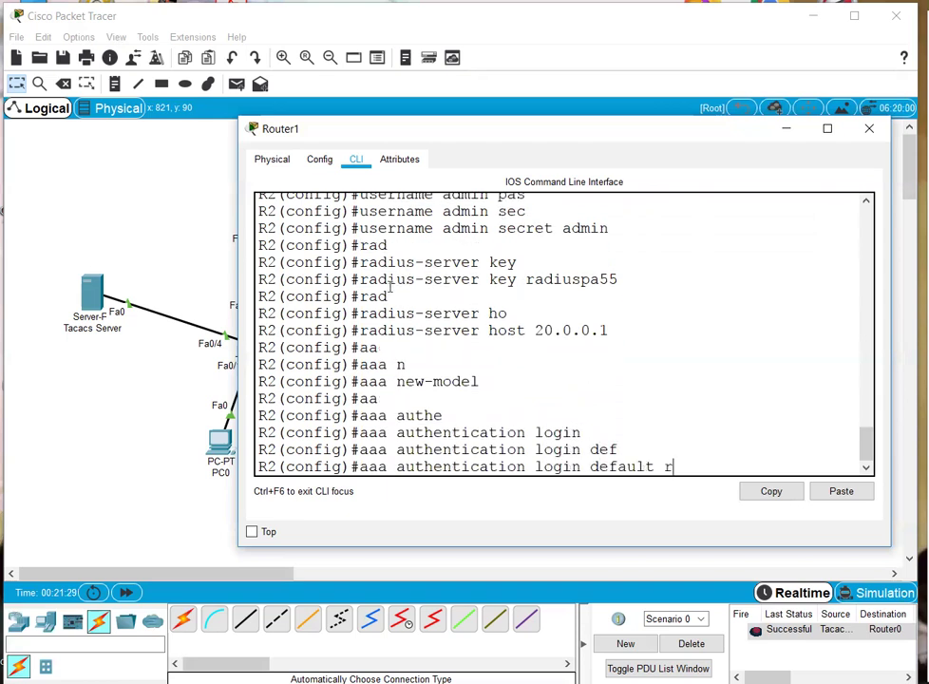
text(ad)
key(Tab)
text(i)
key(Tab)
text(?)
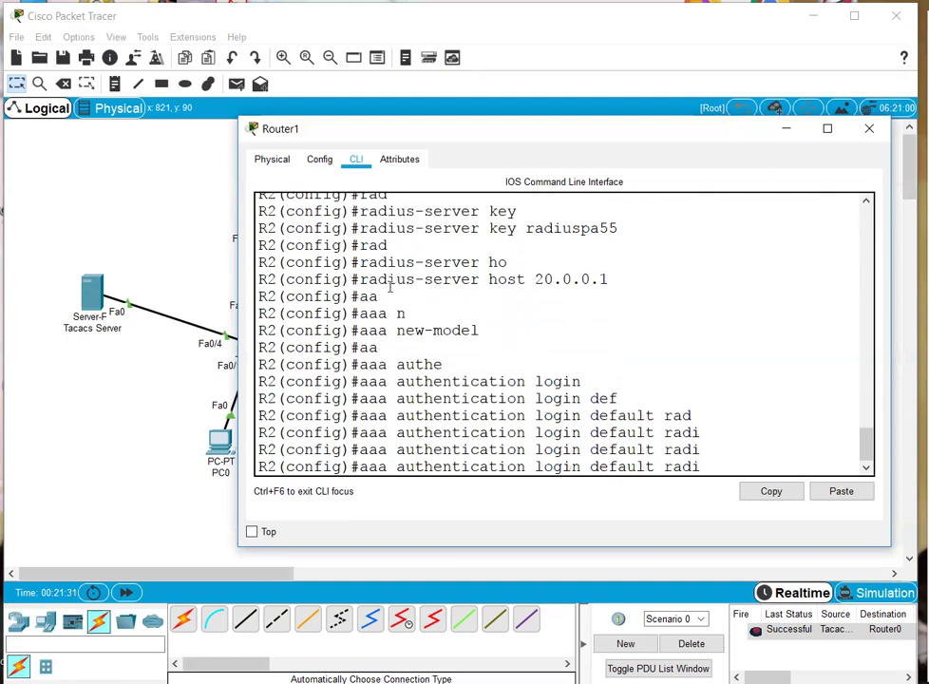
key(BackSpace)
key(BackSpace)
key(BackSpace)
key(BackSpace)
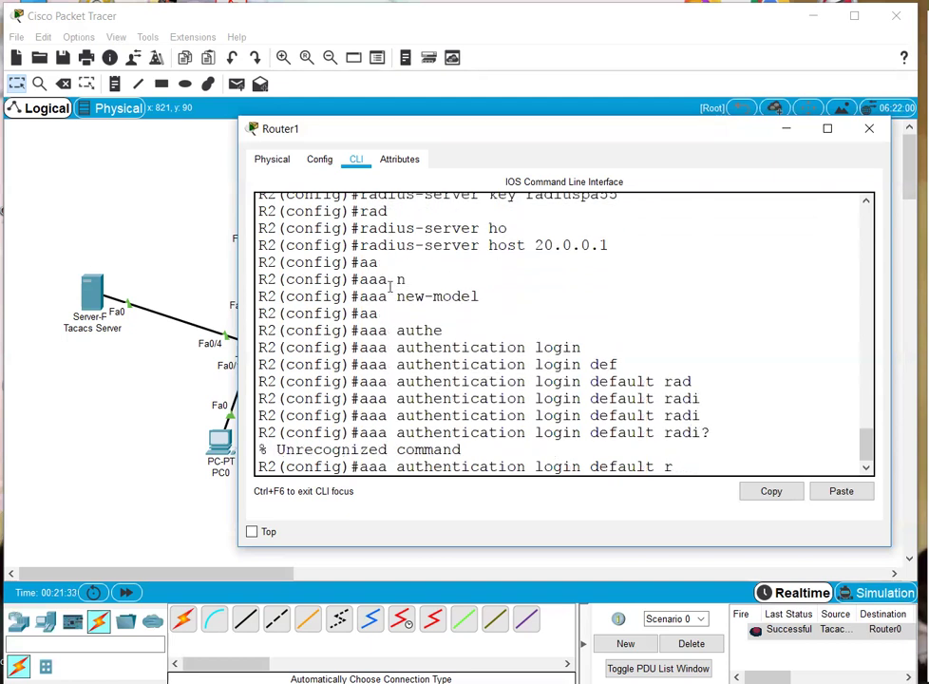
text(?)
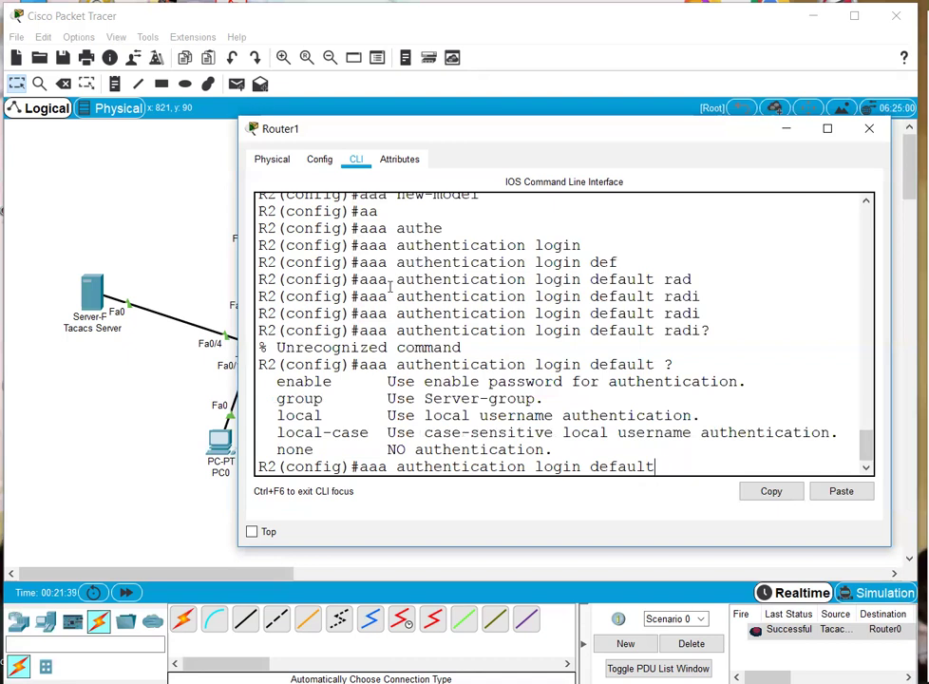
key(Tab)
- Finish the default login list as 'group radius local' and enter it
text(gr)
key(Tab)
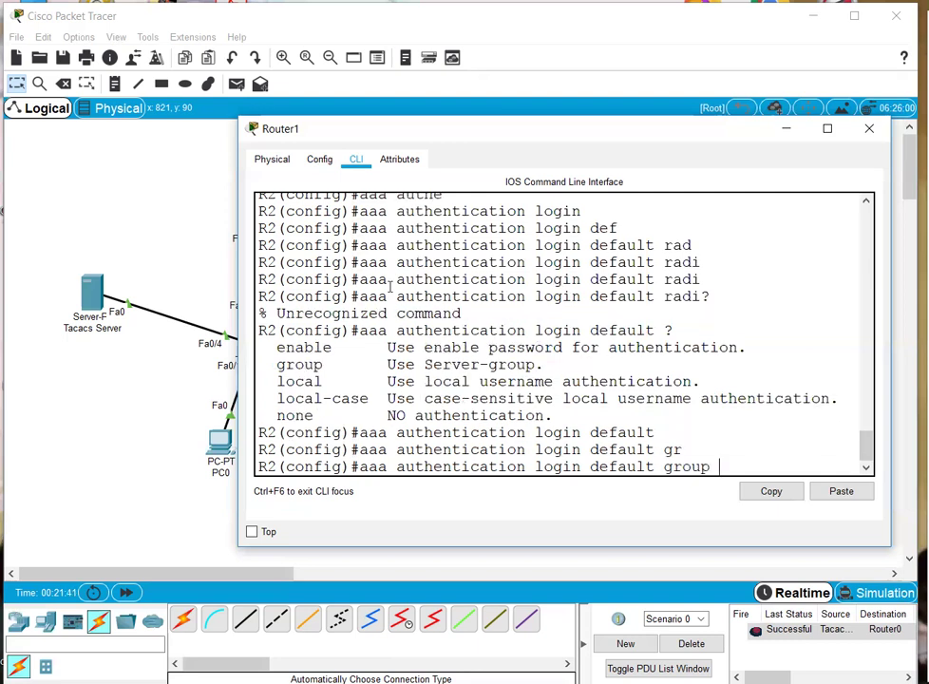
text(?)
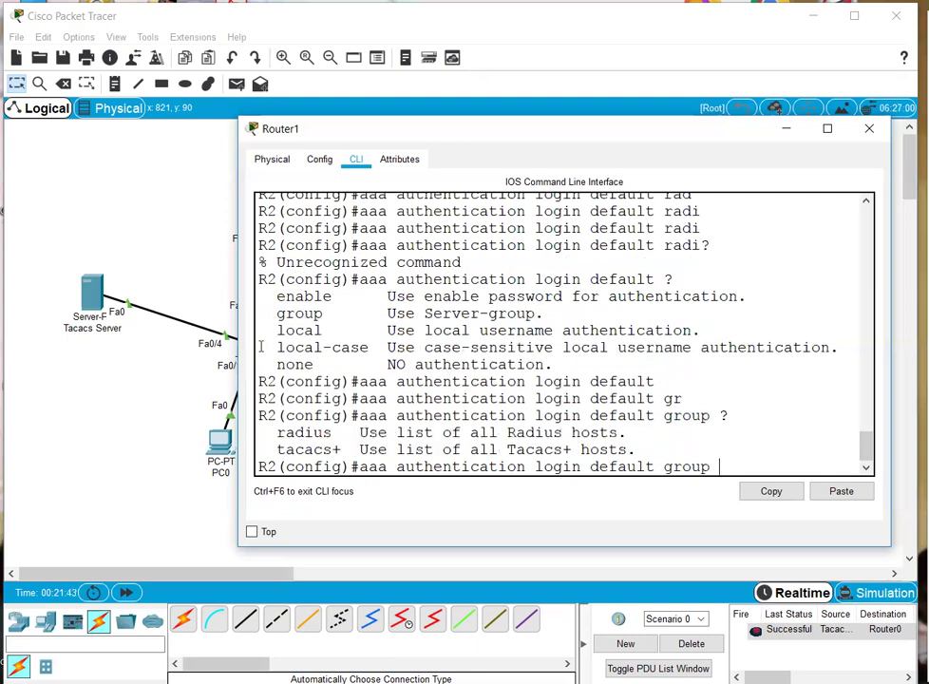
drag(268, 449, 600, 465)
click(476, 433)
drag(278, 431, 387, 432)
text(ra)
key(Tab)
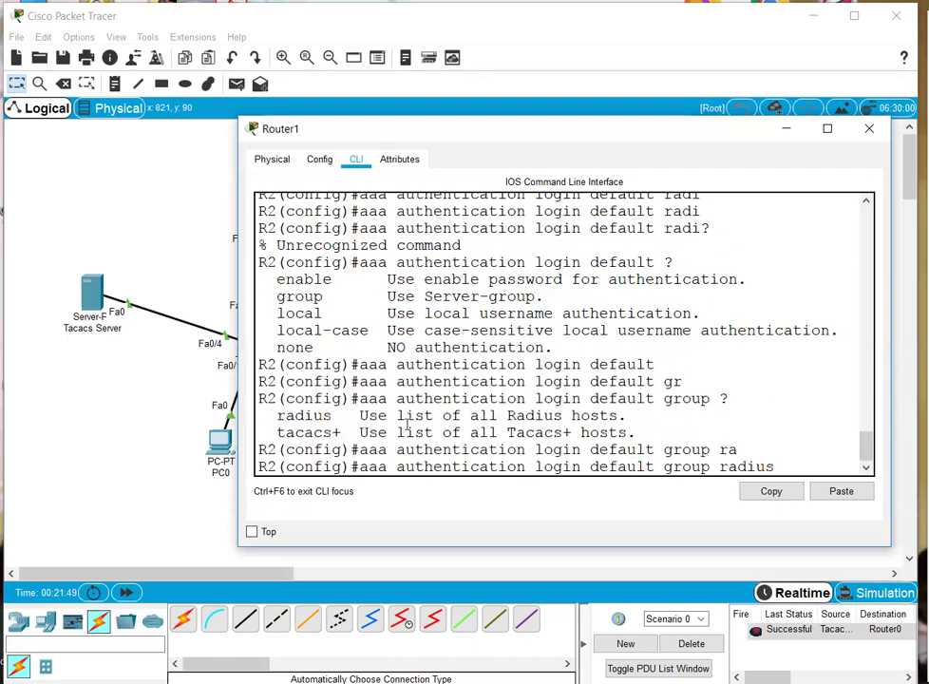
text(?)
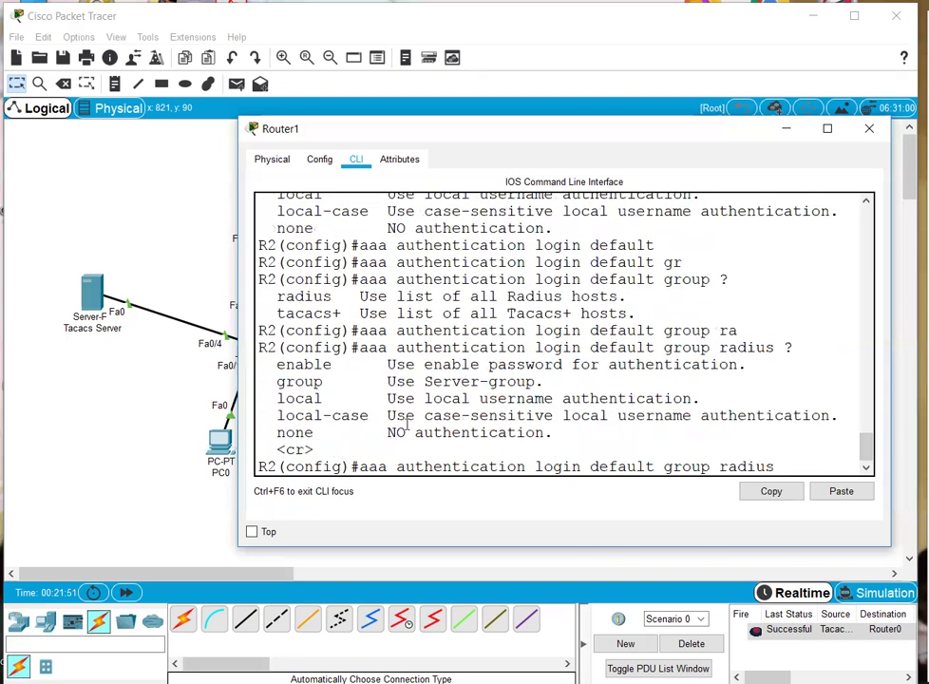
text(loca)
key(Tab)
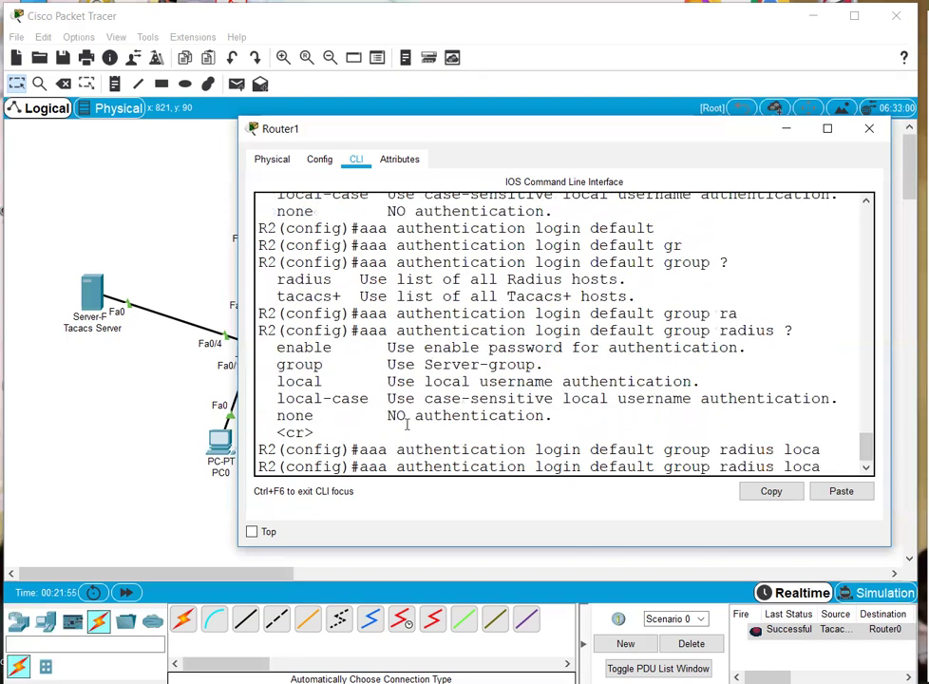
key(Tab)
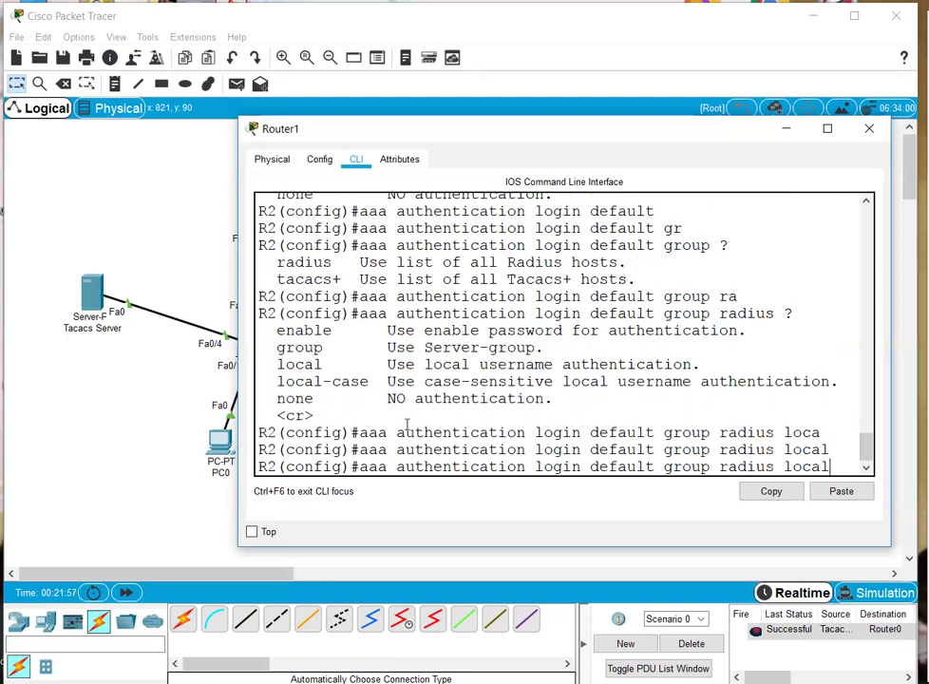
key(Return)
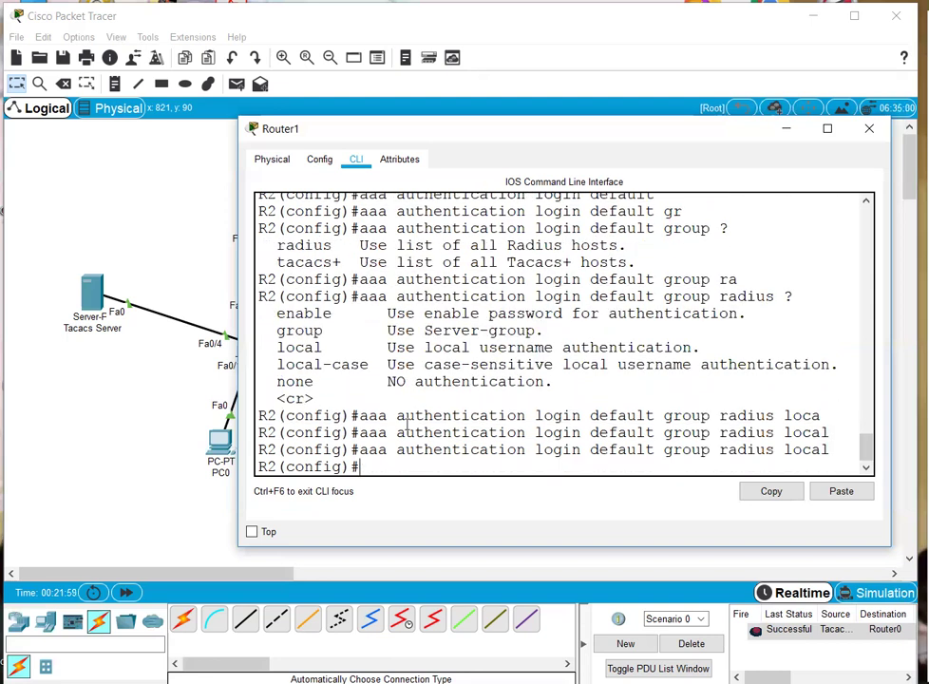
text(line con)
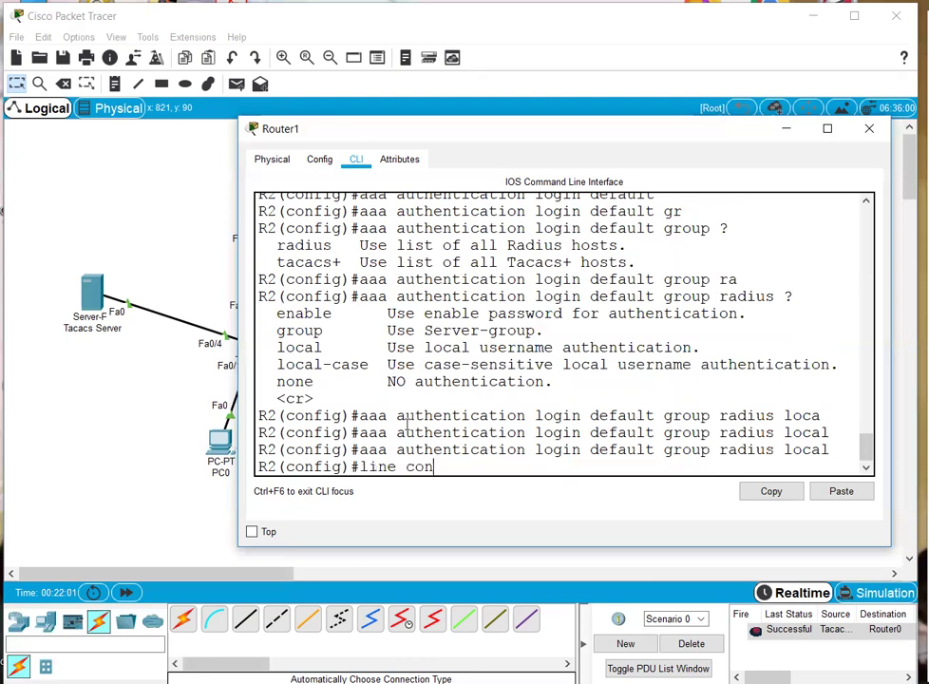
key(Tab)
- Apply 'login authentication default' to console line 0 and leave configuration mode
text(0)
key(Return)
text(login)
key(Tab)
text(au)
key(Tab)
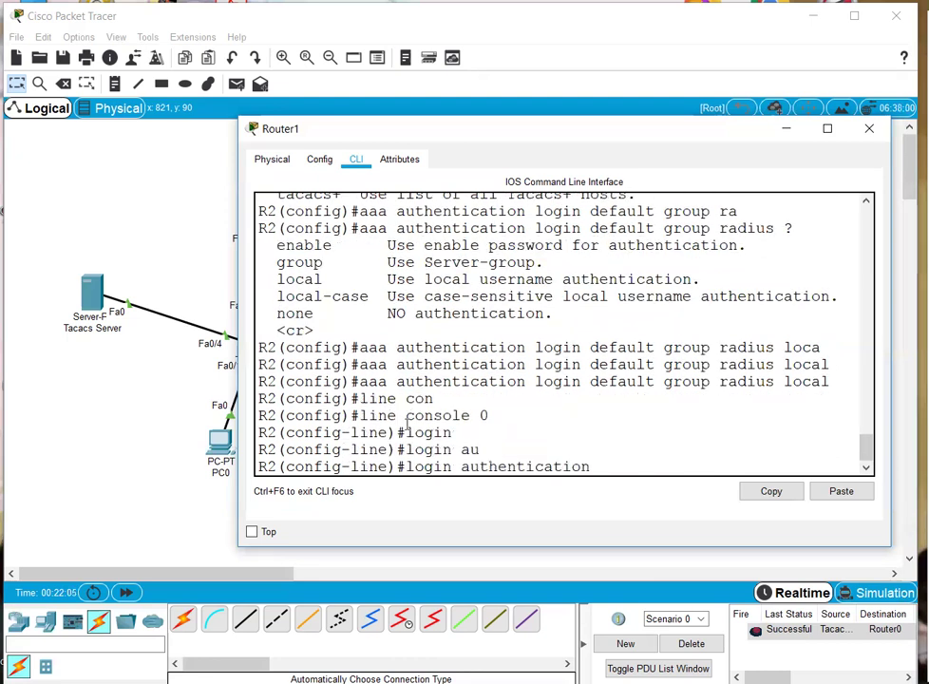
text(de)
key(Tab)
key(Return)
key(Return)
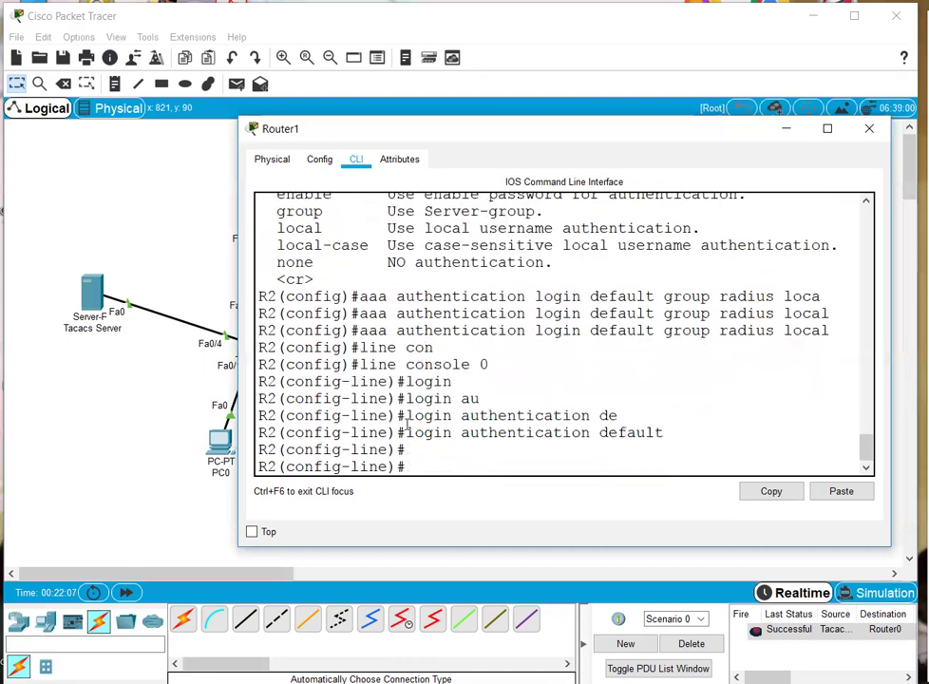
key(ctrl+z)
key(ctrl+z)
key(ctrl+z)
- End the console session and log back in as admin to test AAA login
text(exit)
key(Return)
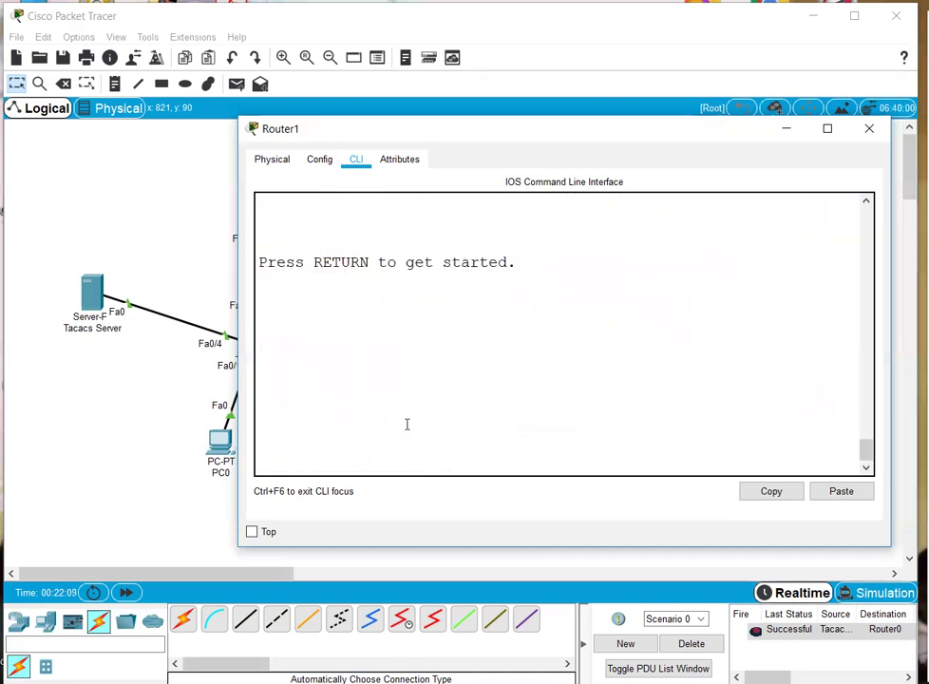
key(Return)
text(admin)
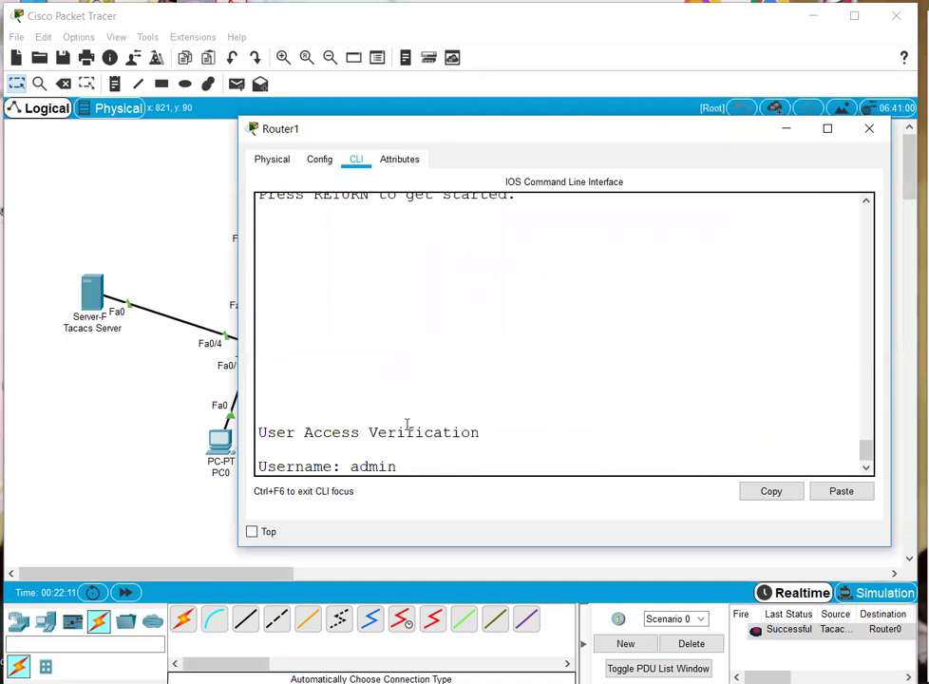
key(Return)
key(Return)
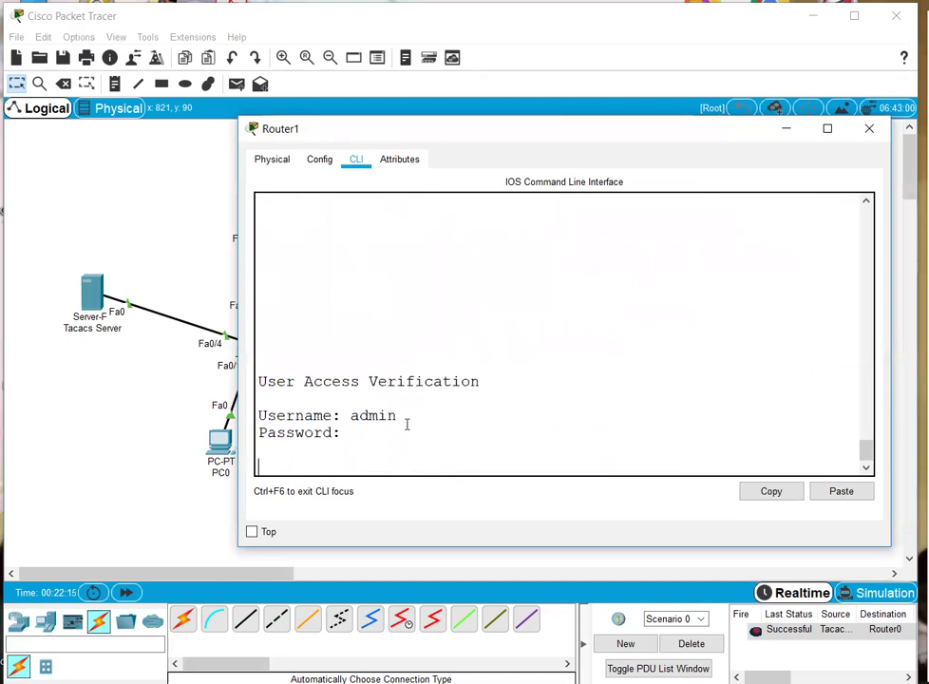
drag(866, 453, 875, 499)
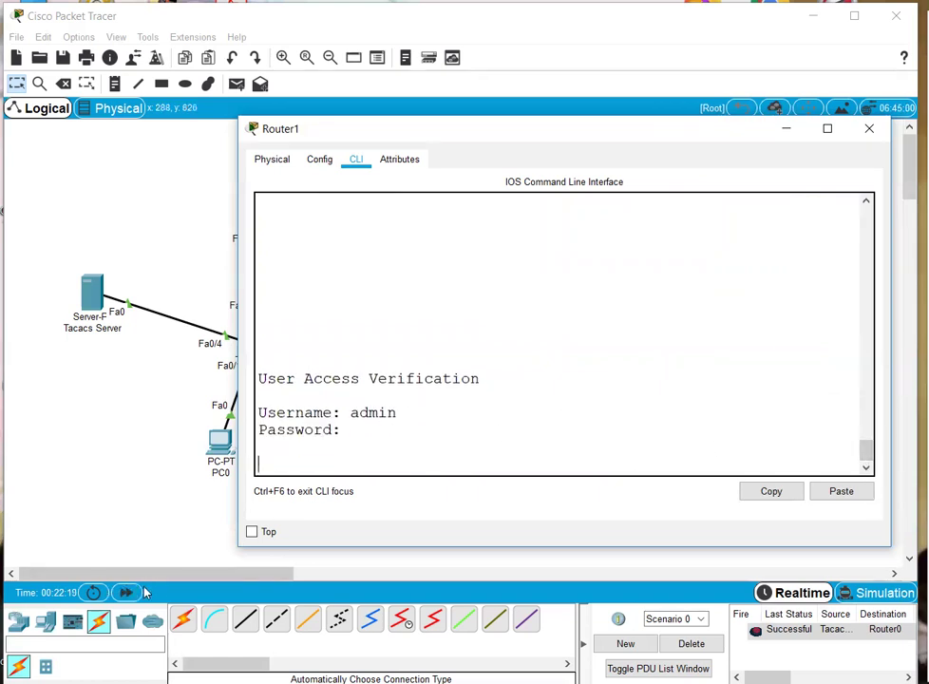
- Confirm the login reached R2> in Router1's console, then return to the topology
click(128, 594)
click(593, 182)
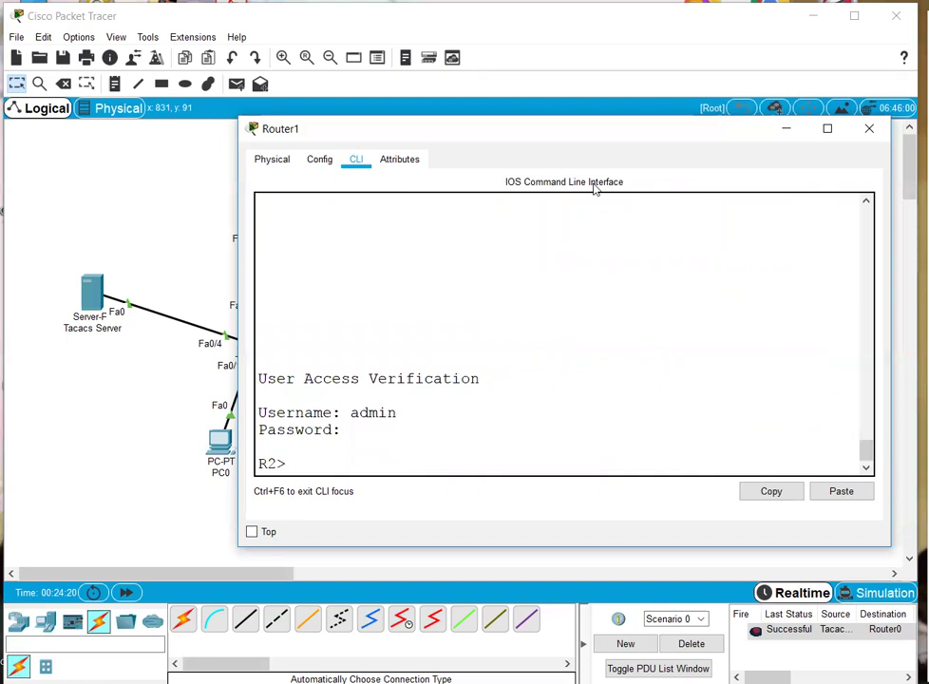
drag(439, 396, 434, 406)
key(Return)
key(Return)
key(Return)
key(Return)
key(Return)
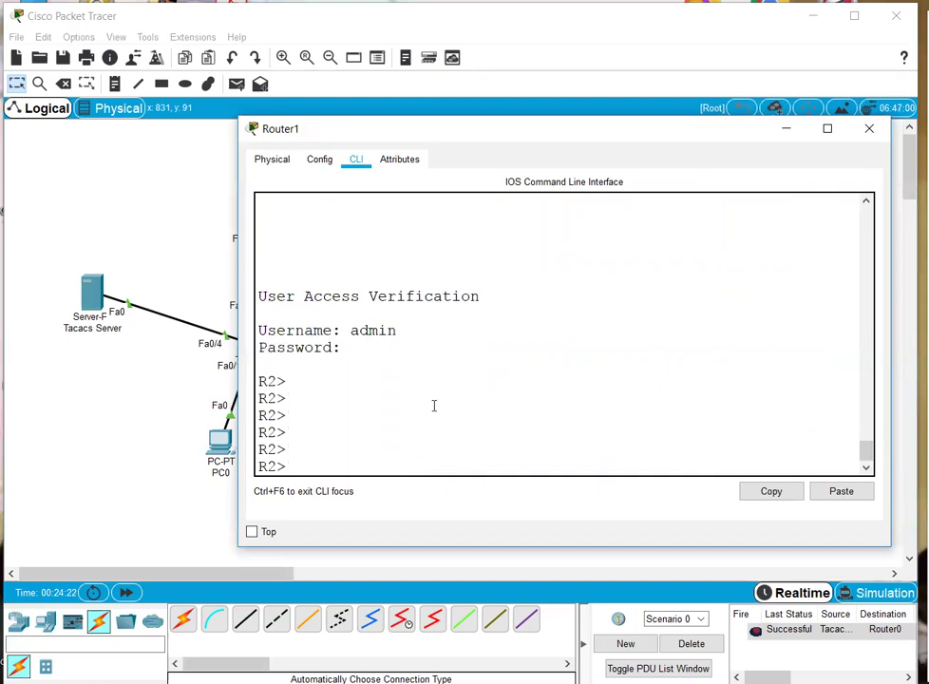
click(189, 252)
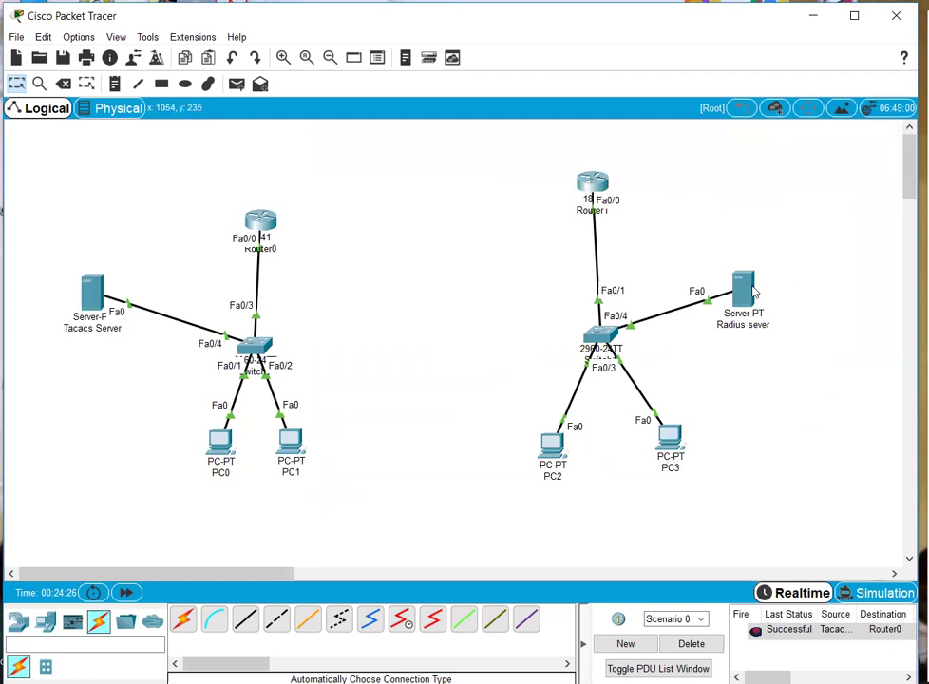
- Log into Router1 as admin and enter privileged and configuration mode
click(597, 190)
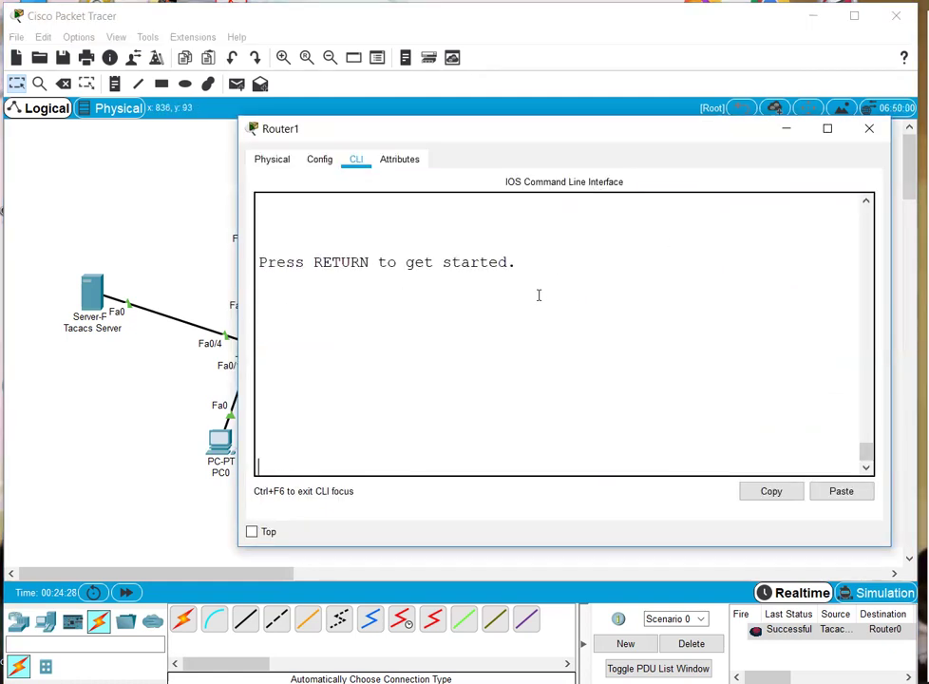
key(Return)
text(admin)
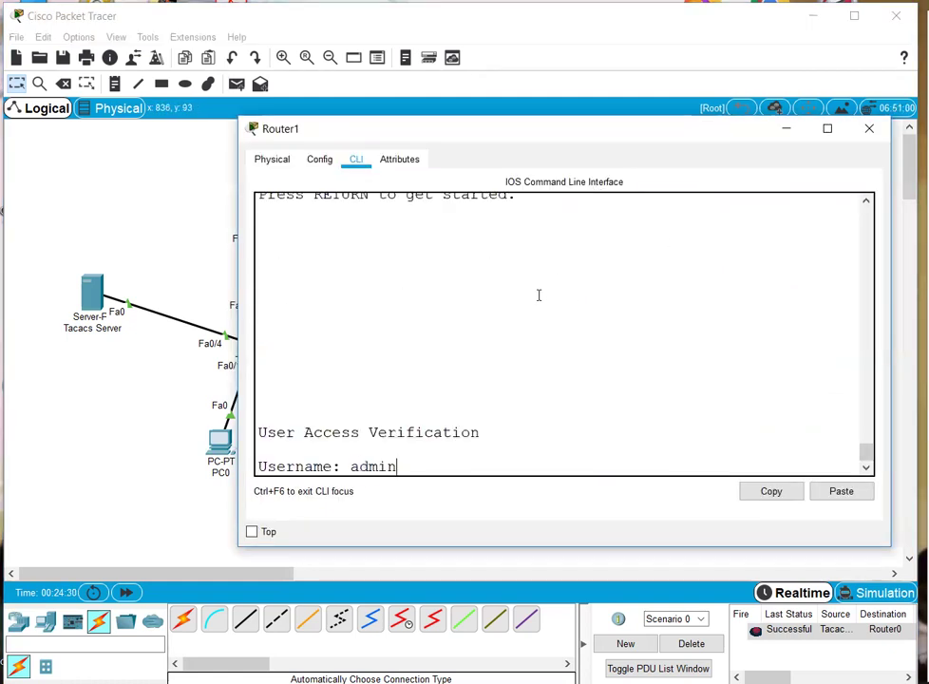
key(Return)
key(Return)
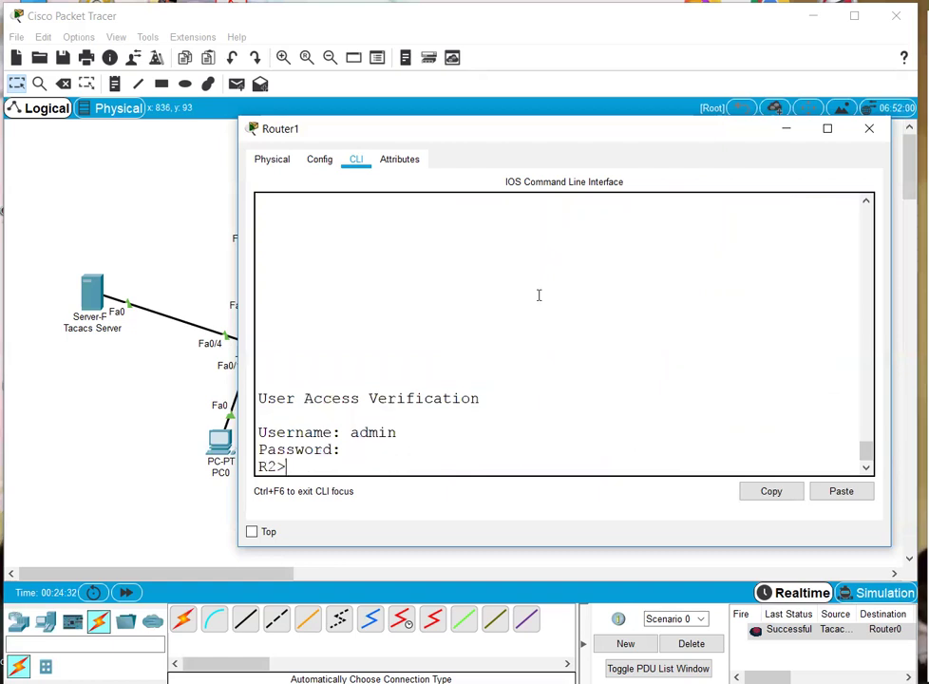
key(Return)
key(Return)
key(Return)
text(en)
key(Return)
key(Return)
text(conf)
key(Return)
key(Return)
- Set an enable password on R2 and exit configuration mode
text(en)
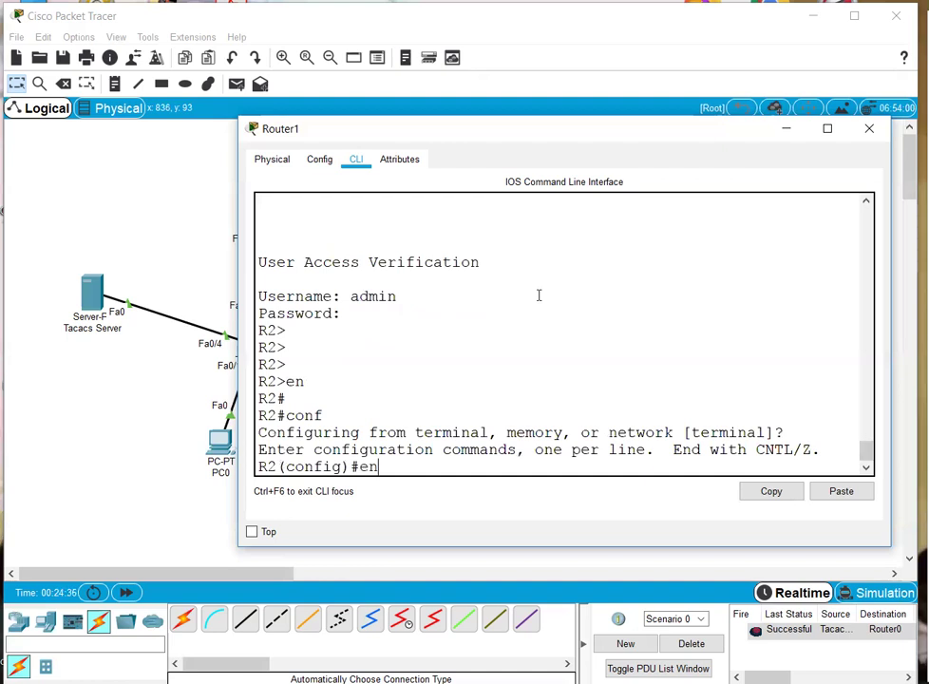
key(Tab)
text(a)
key(Tab)
text(p)
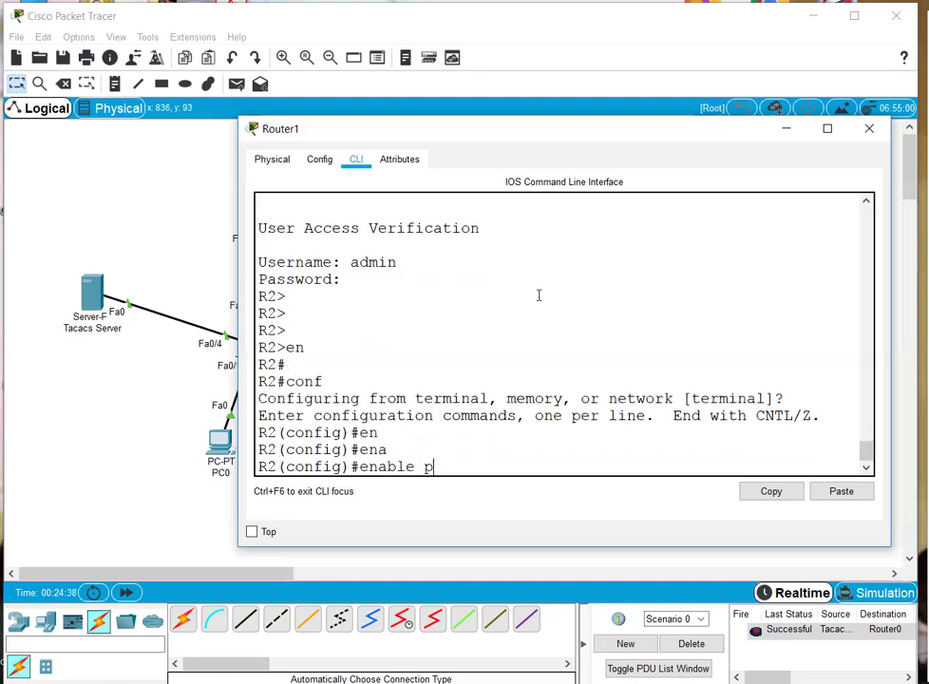
text(a)
key(Tab)
text(1234)
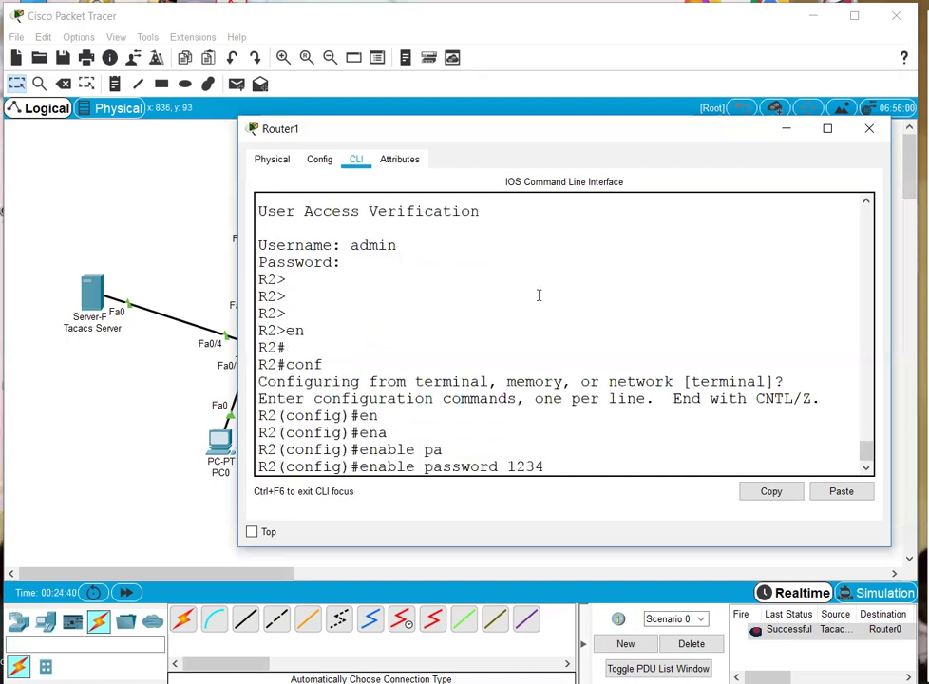
text(5)
key(Return)
key(Return)
key(ctrl+z)
key(ctrl+z)
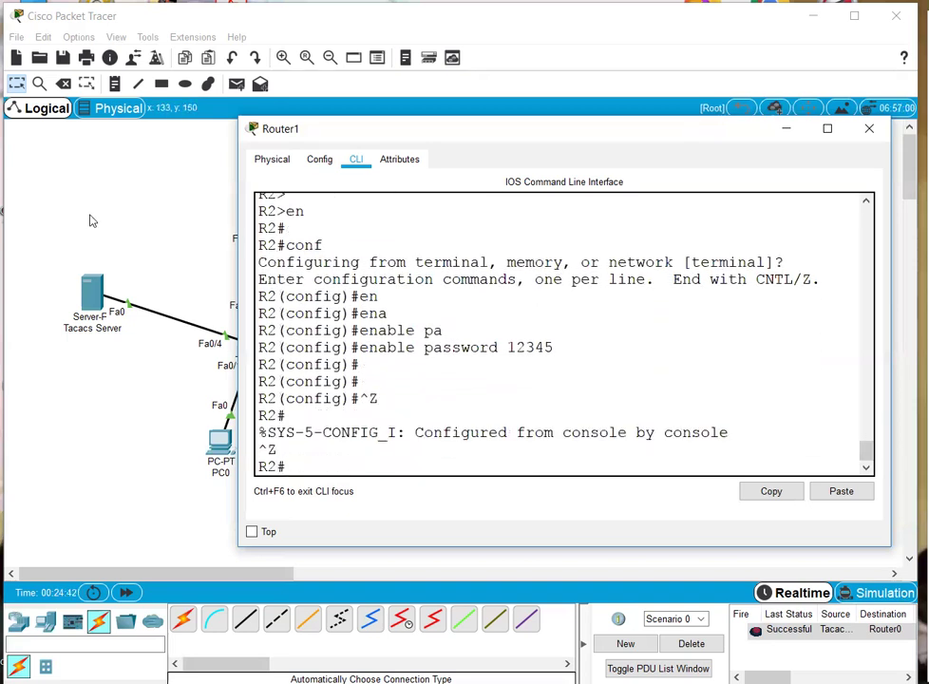
- Back on the topology, box-select the left site and then the right site
click(91, 218)
drag(40, 162, 274, 428)
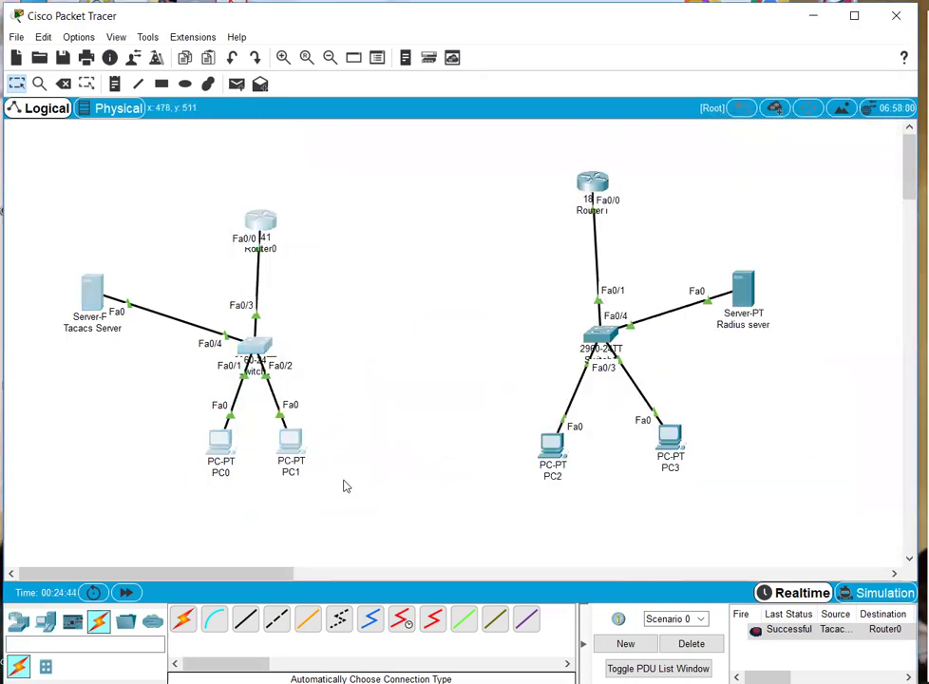
drag(54, 177, 384, 496)
drag(487, 148, 750, 518)
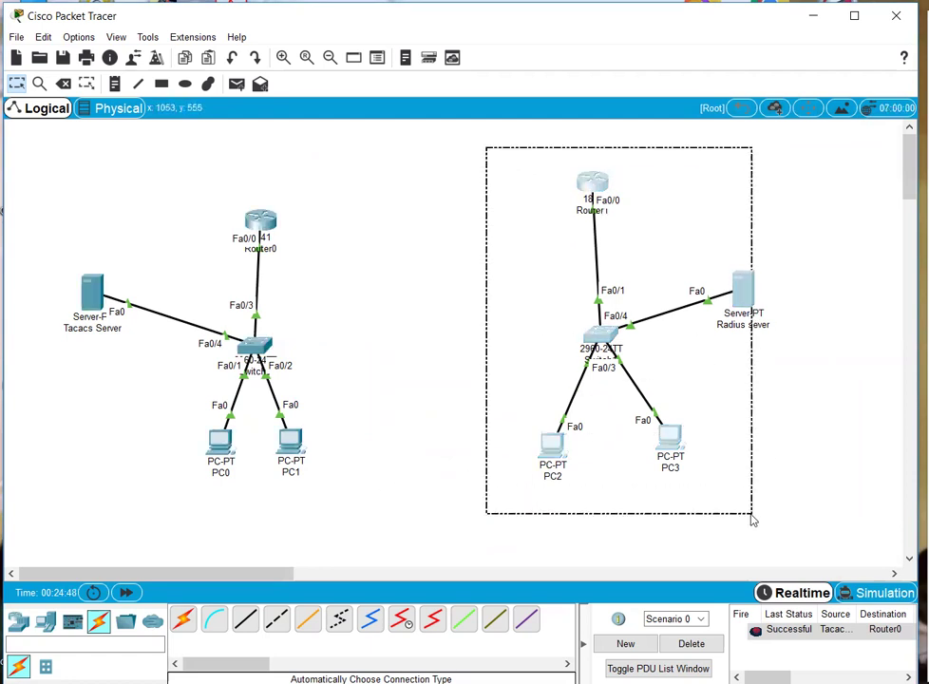
- Log into Router0 as admin, enter privileged mode, and save its configuration with wr
click(260, 217)
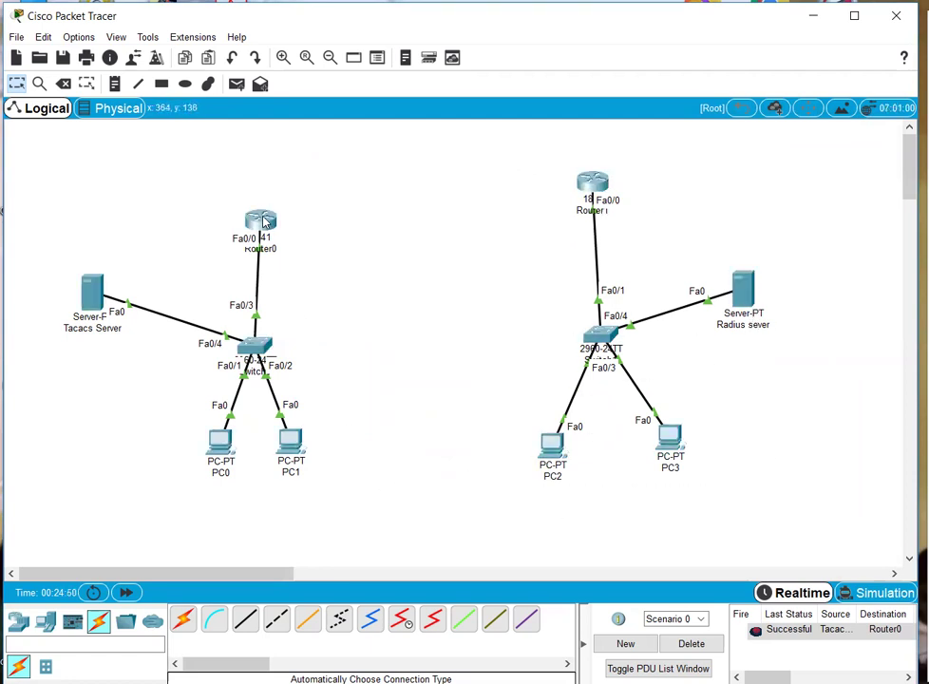
key(Return)
key(Return)
key(Return)
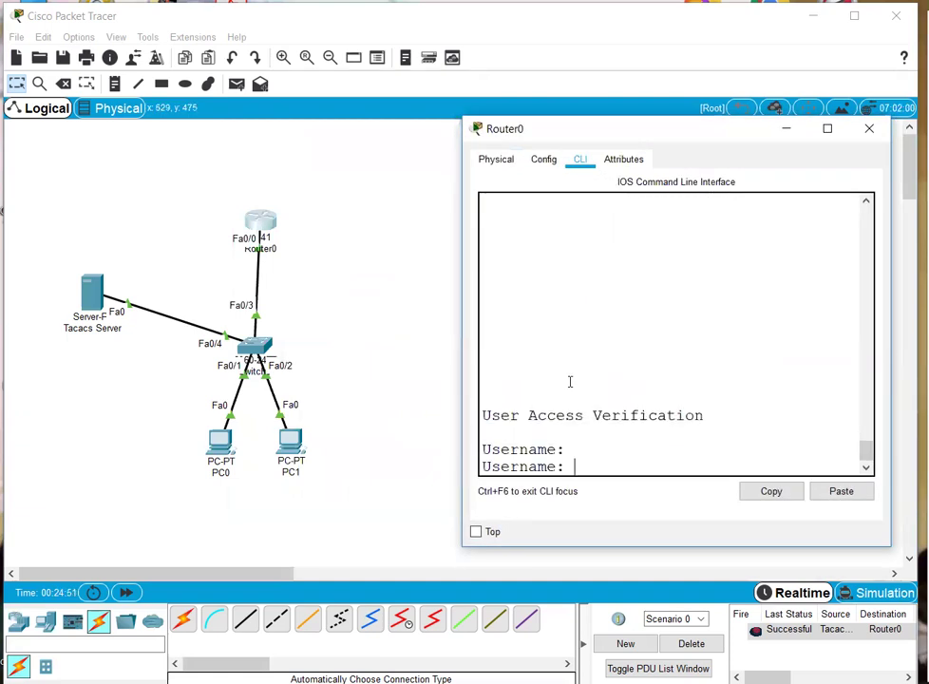
text(admin)
key(Return)
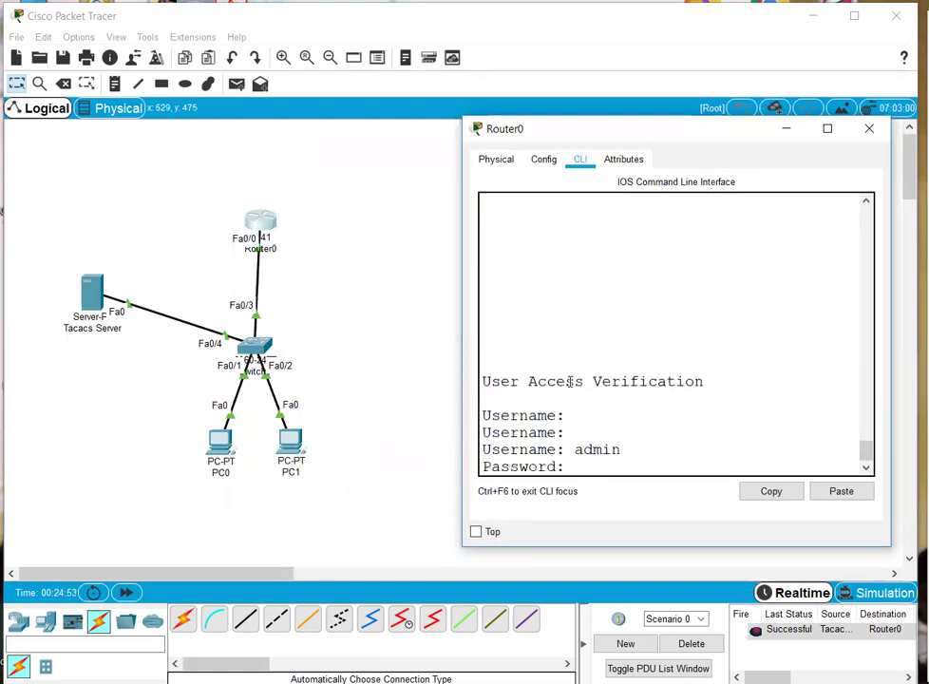
key(Return)
text(en)
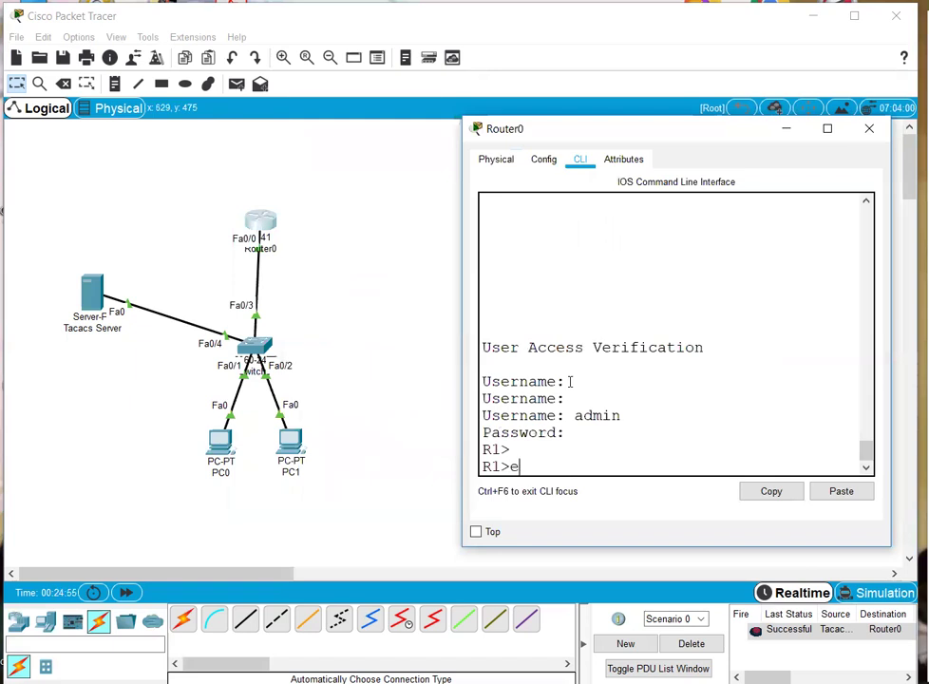
key(Return)
key(Return)
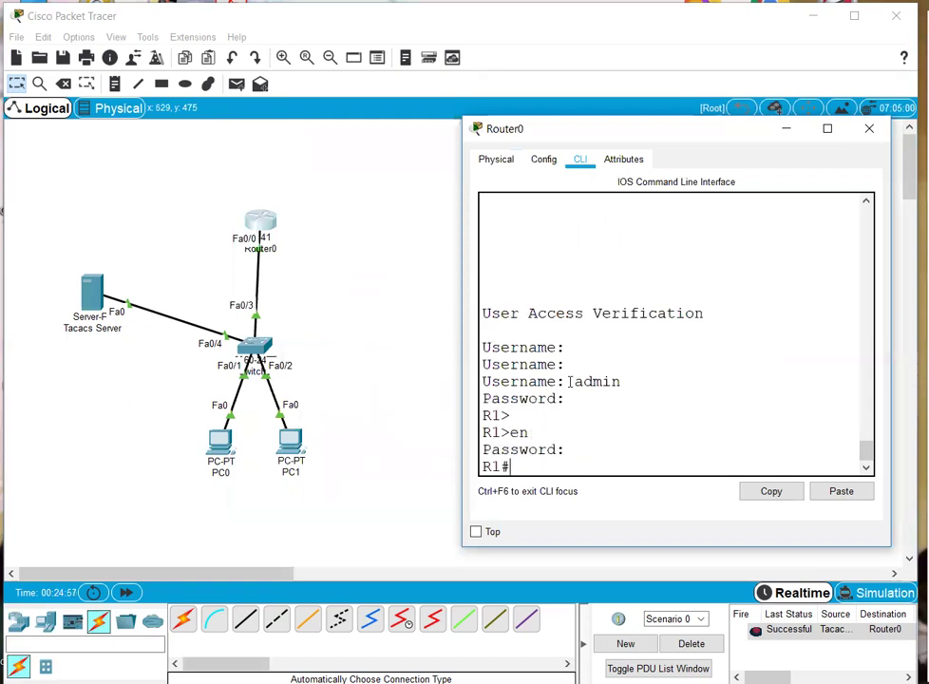
key(Return)
key(Return)
text(wr)
- Save Router1's running configuration with wr
key(Return)
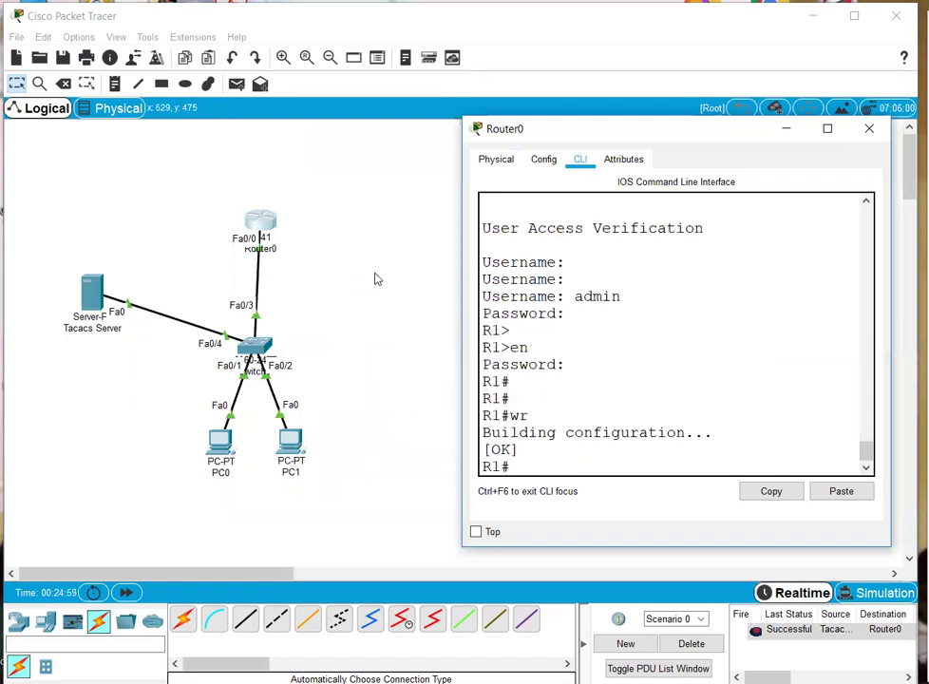
click(608, 222)
click(595, 182)
text(wr)
key(Return)
- Connect Router0 to Router1 with an automatic cable
click(184, 286)
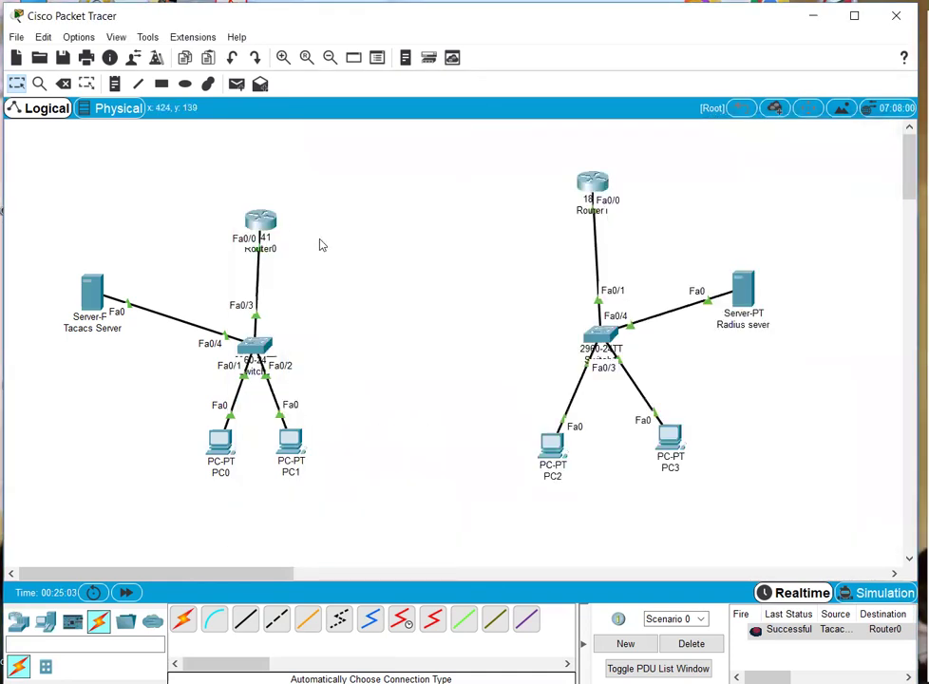
click(183, 619)
click(259, 220)
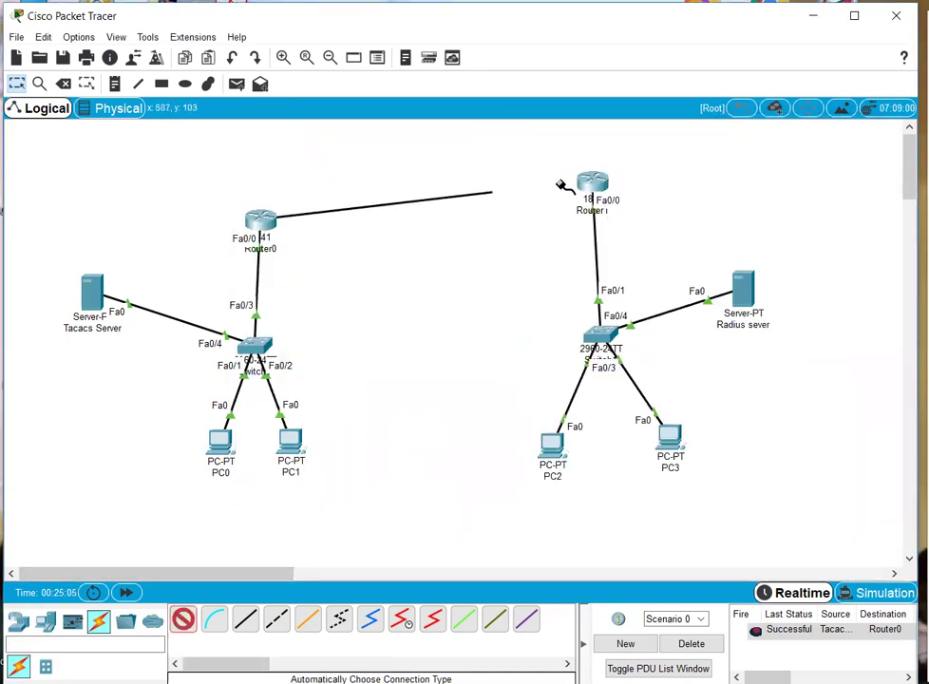
click(562, 184)
- Address Router0's Fa0/1 as 30.0.0.1 255.255.255.252 and bring it up
click(285, 230)
text(conf)
key(Return)
text(int fa 0/1)
key(Return)
text(ip)
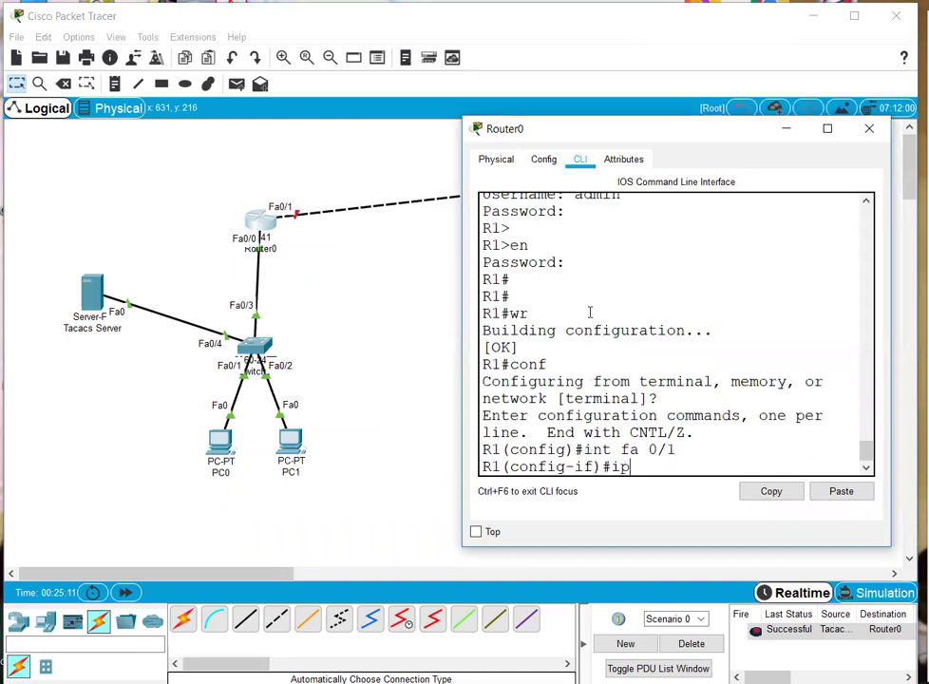
text( add 30.0.0.)
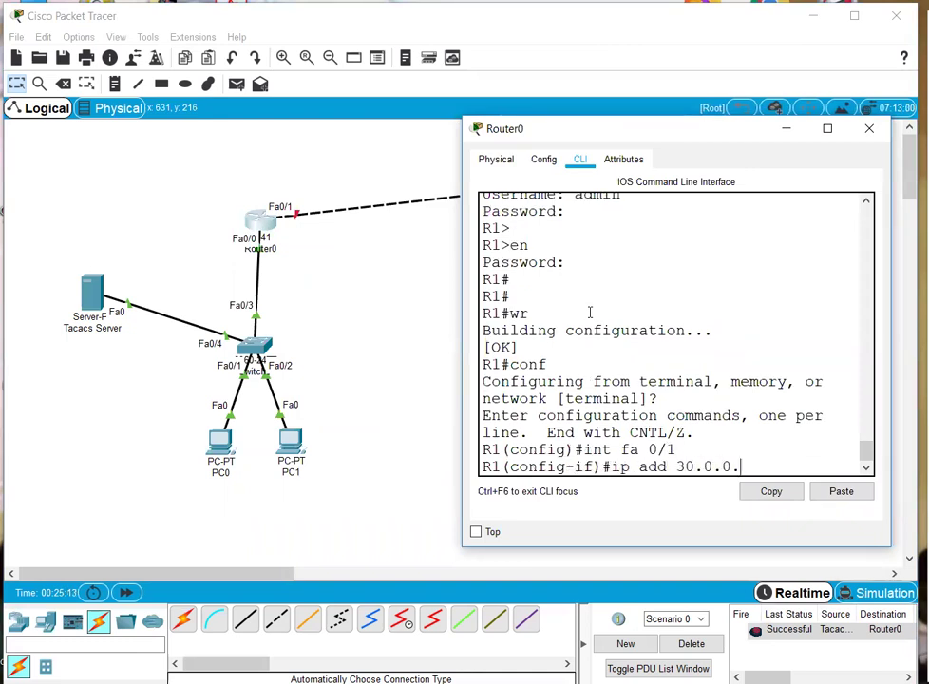
text(1 255.255.255.252)
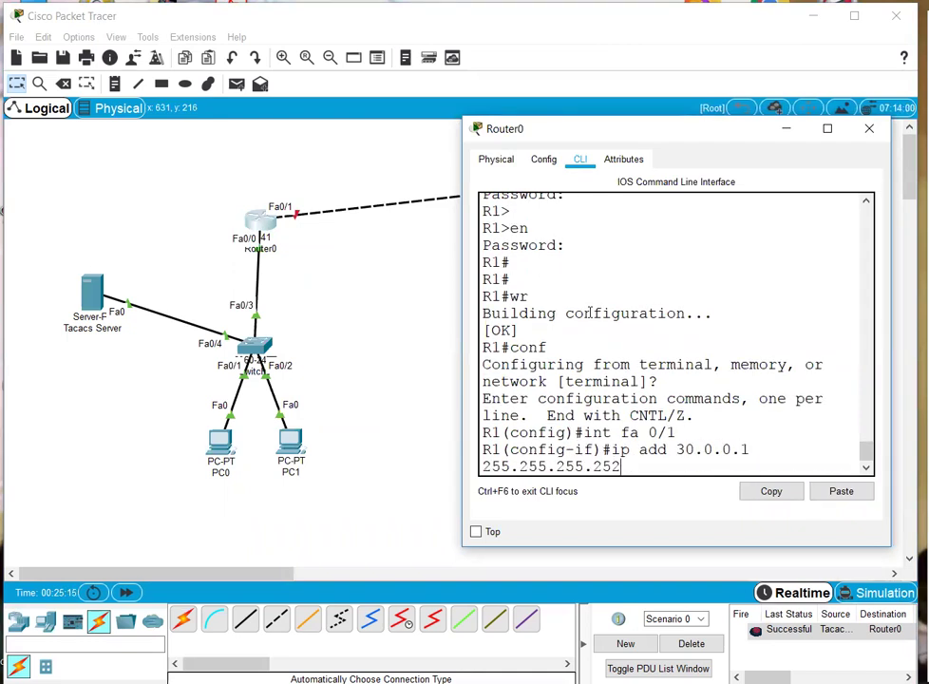
key(Return)
text(no shu)
key(Tab)
key(Return)
text(ex)
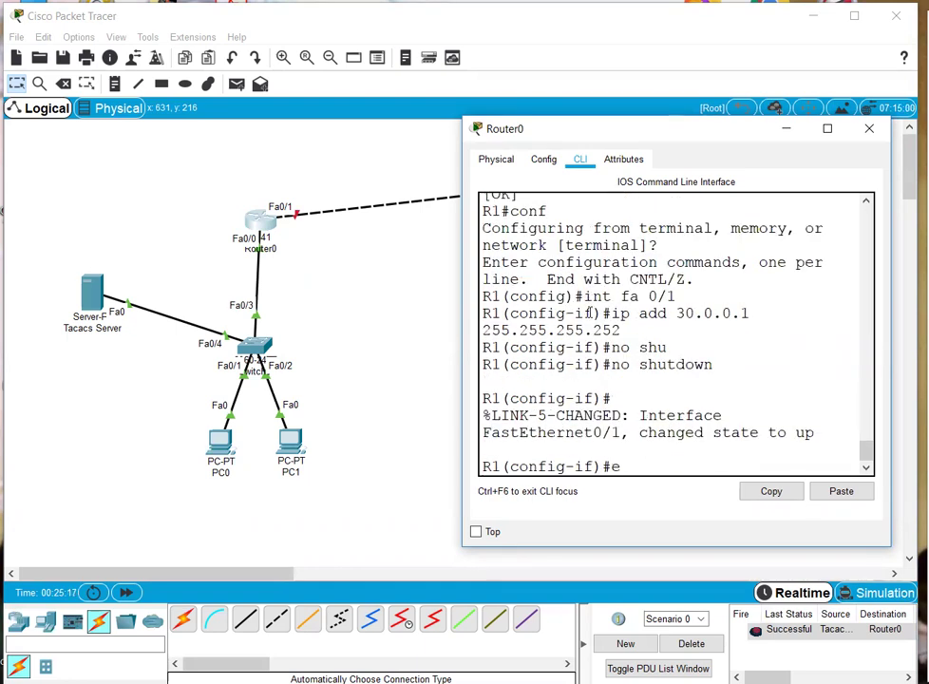
key(Return)
key(Return)
key(Return)
- On Router1, set Fa0/1 to 30.0.0.2 255.255.255.252 and enable it with no shutdown
click(344, 286)
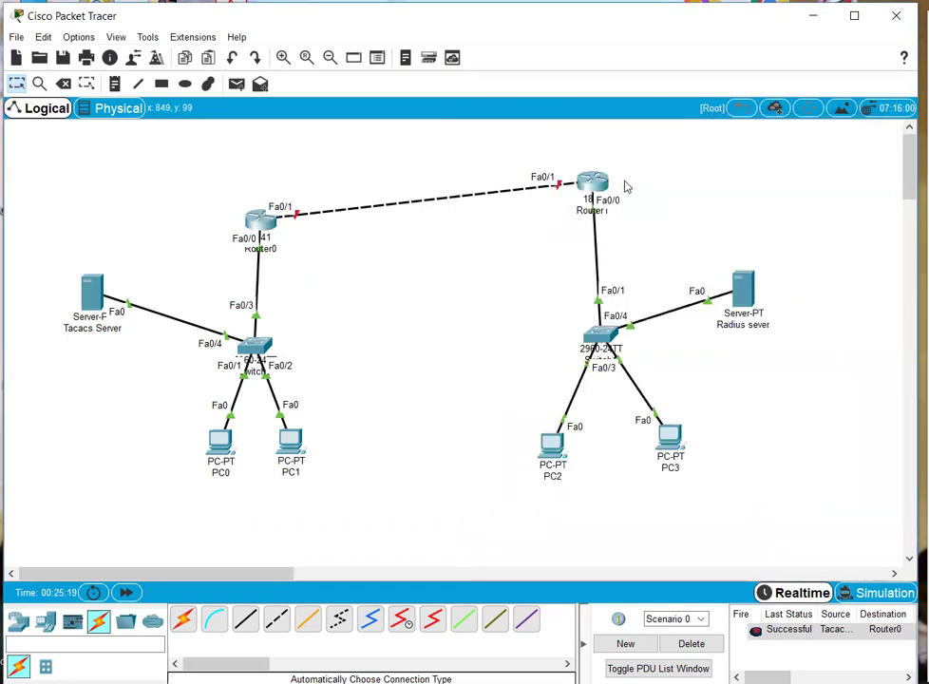
click(619, 185)
text(conf)
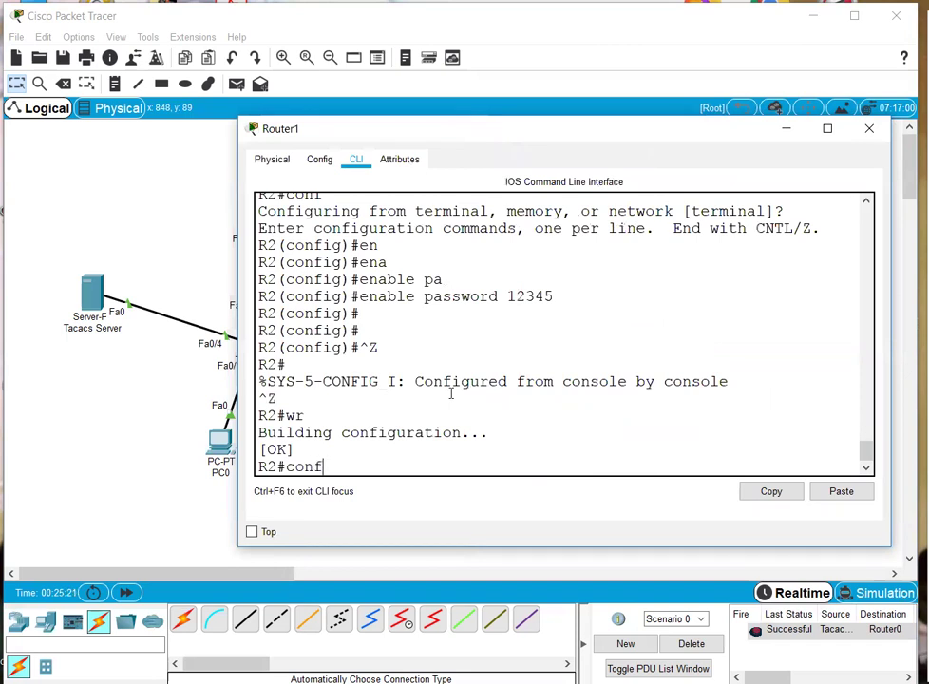
key(Return)
key(Return)
text(int fa)
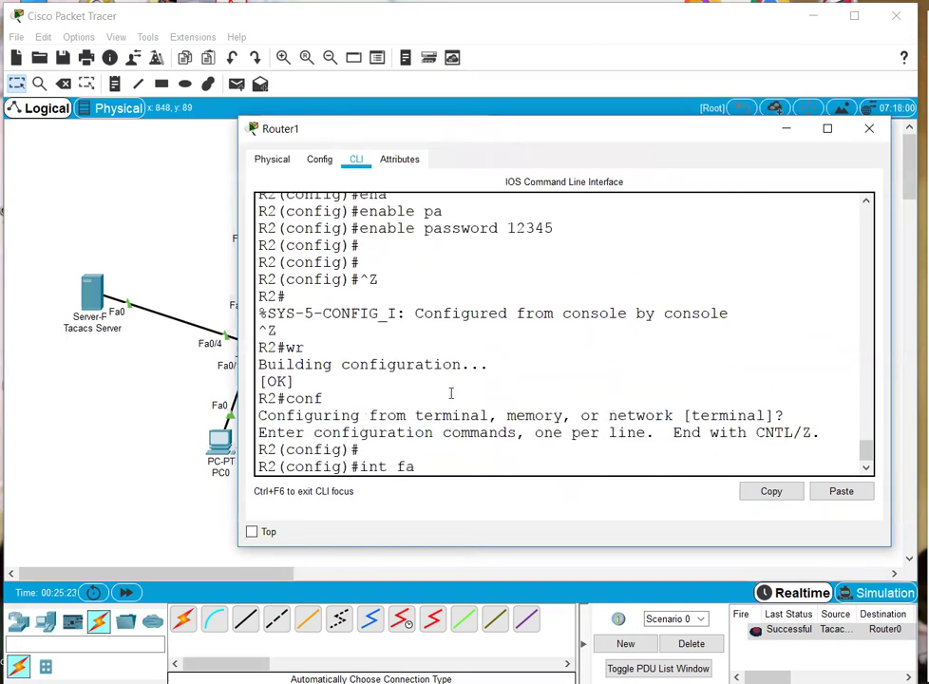
text( 0/1)
key(Return)
text(ip add)
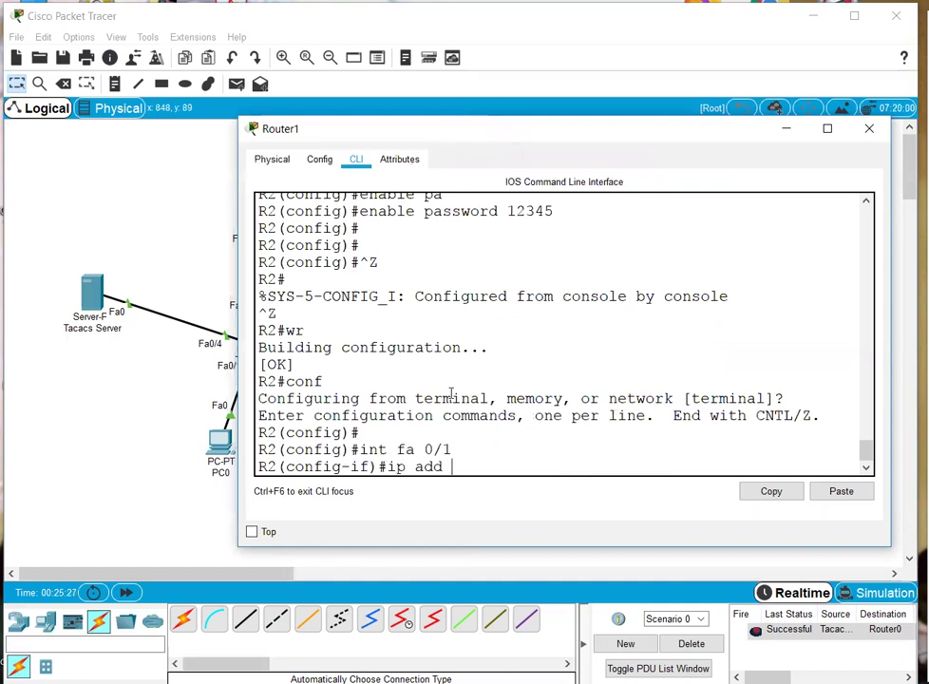
text( 30.0.0.2 255.255.255.25)
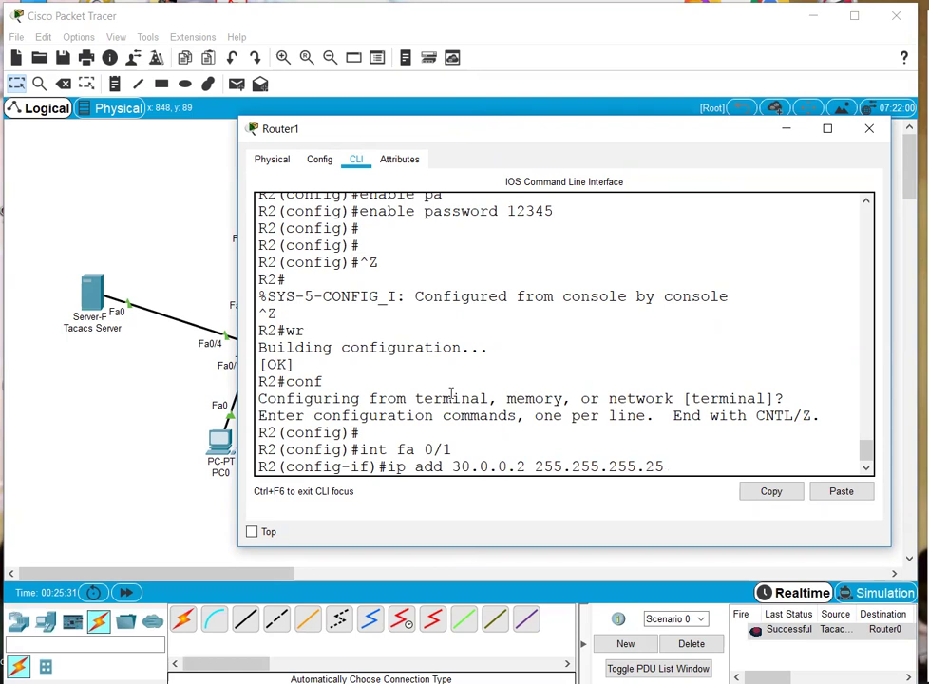
key(Return)
text(no shu)
key(Tab)
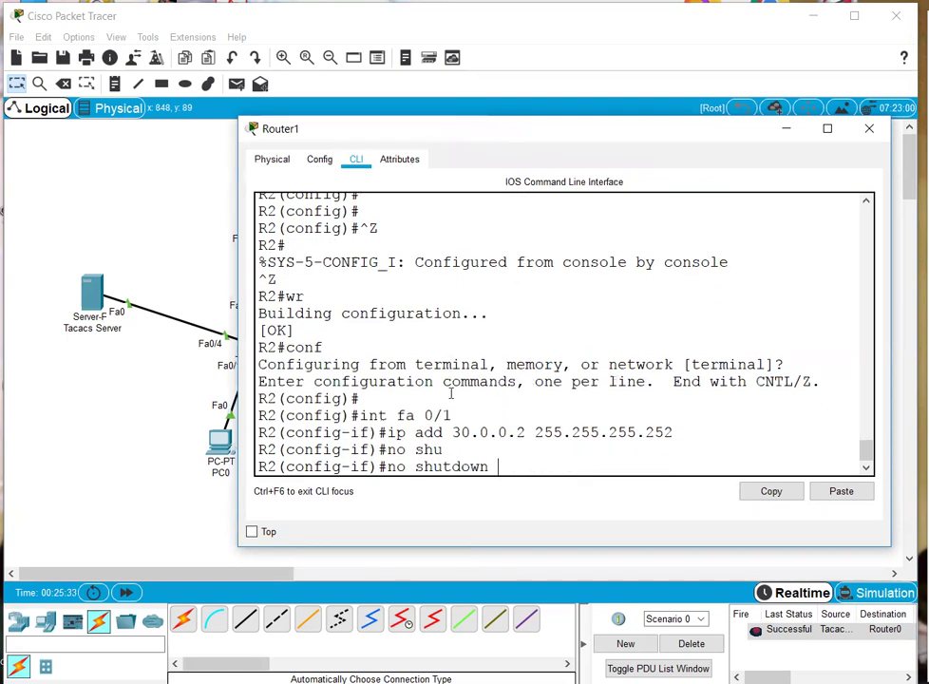
key(Return)
click(156, 249)
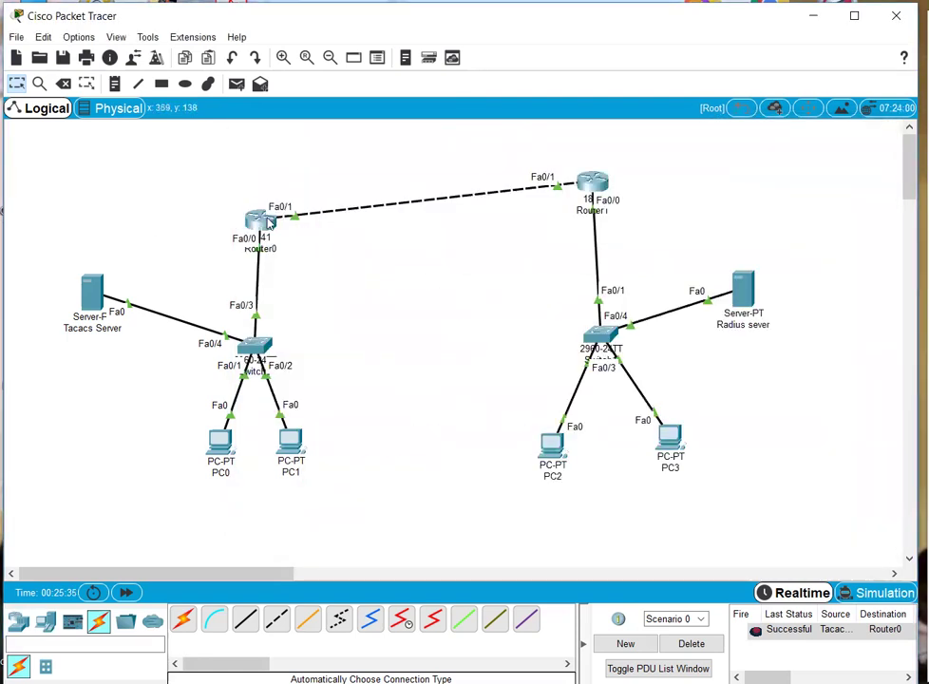
- Enter OSPF process 1 configuration on Router0 with 'router ospf 1'
click(259, 219)
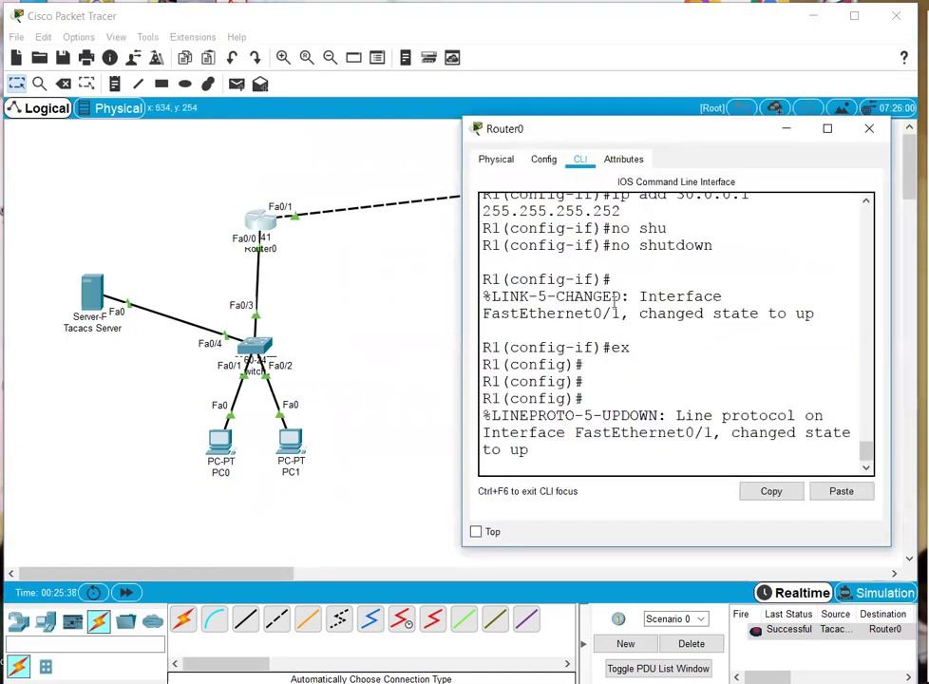
key(ctrl+z)
key(ctrl+z)
key(ctrl+z)
text(conf)
key(Return)
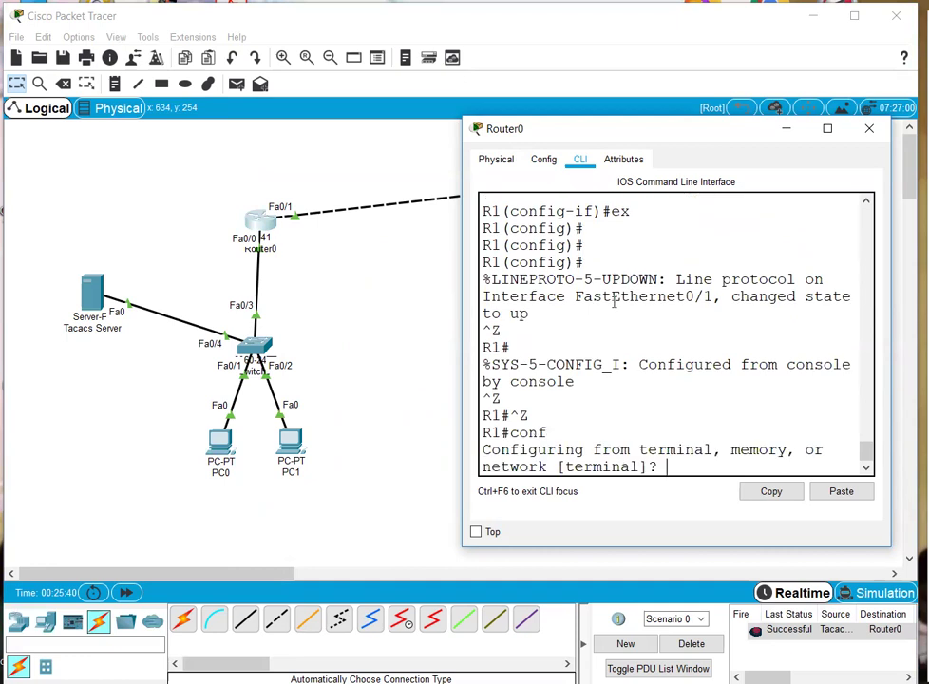
key(Return)
key(Return)
text(ro)
key(Tab)
text(o)
key(Tab)
text(1)
key(Return)
- Advertise networks 10.0.0.0 0.0.0.7 and 30.0.0.0 0.0.0.3 in area 0
text(net 10.0.0.)
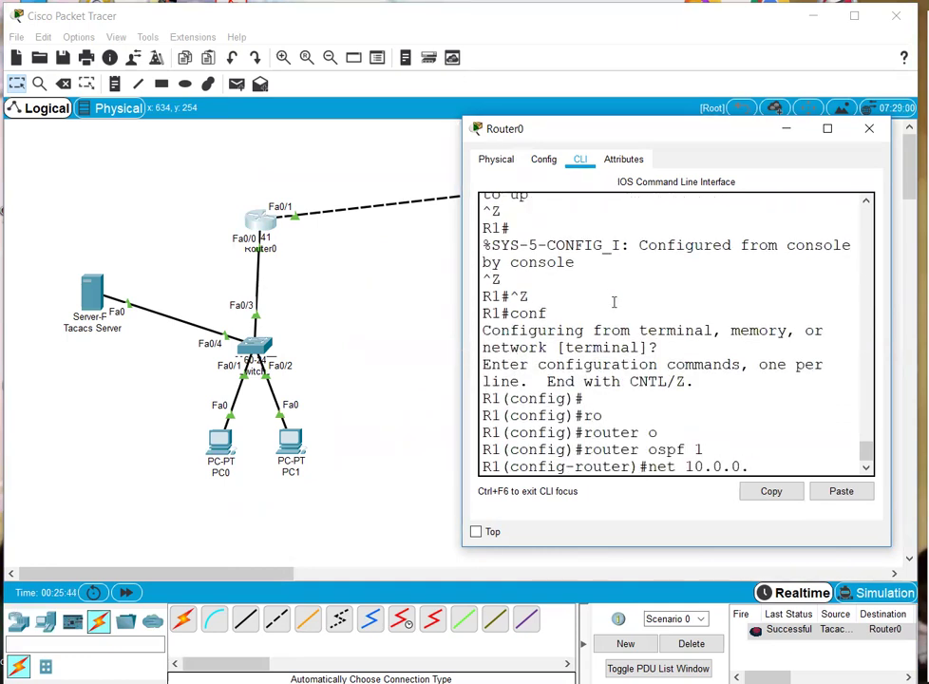
text(0 0.0.0.)
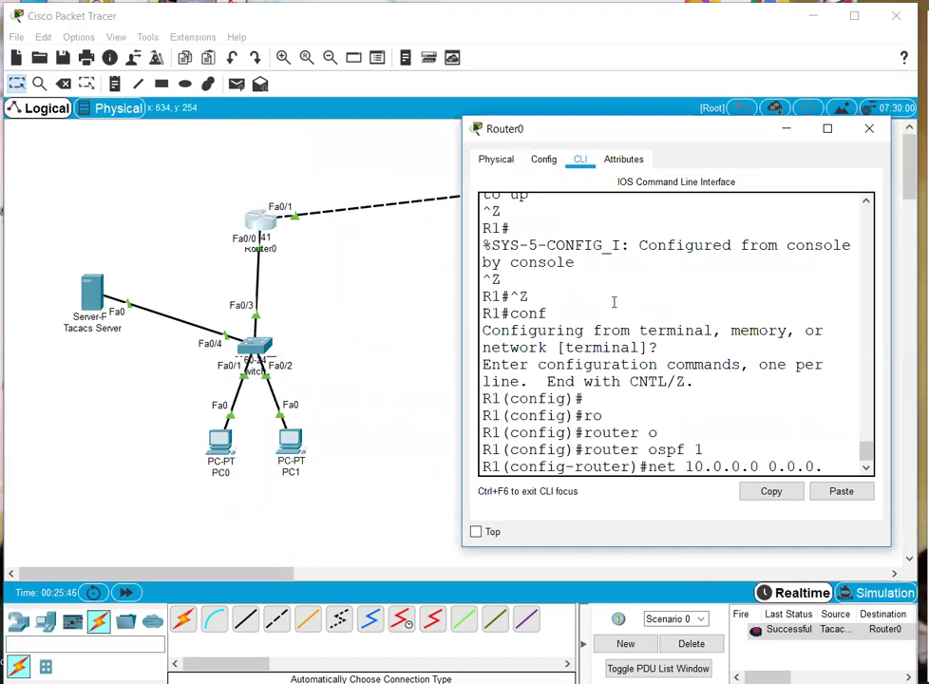
text(7 area 0)
key(Return)
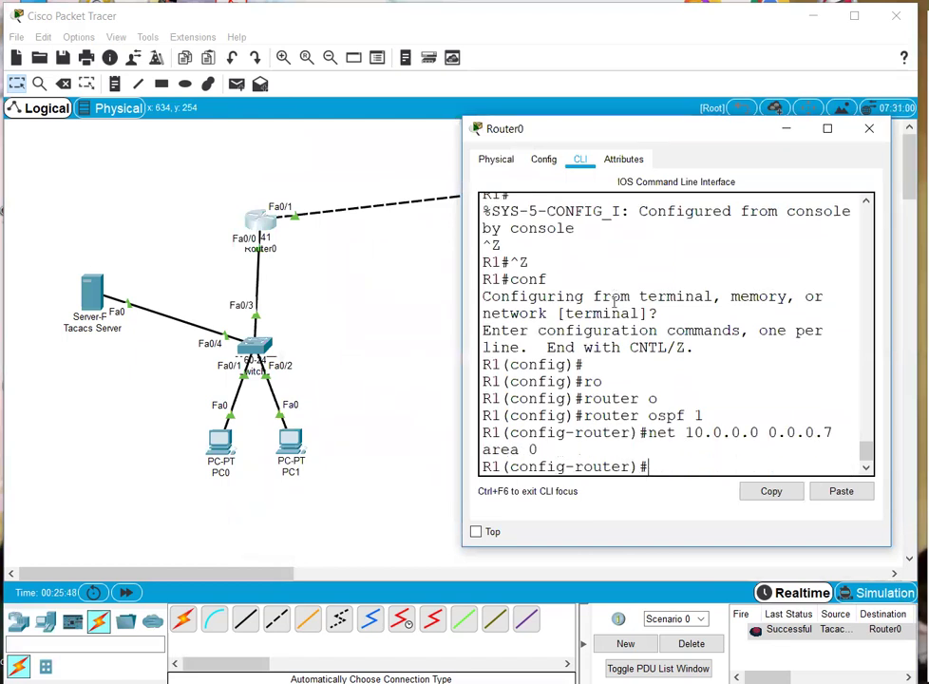
text(net 30.0.0.0 0.0.0.3)
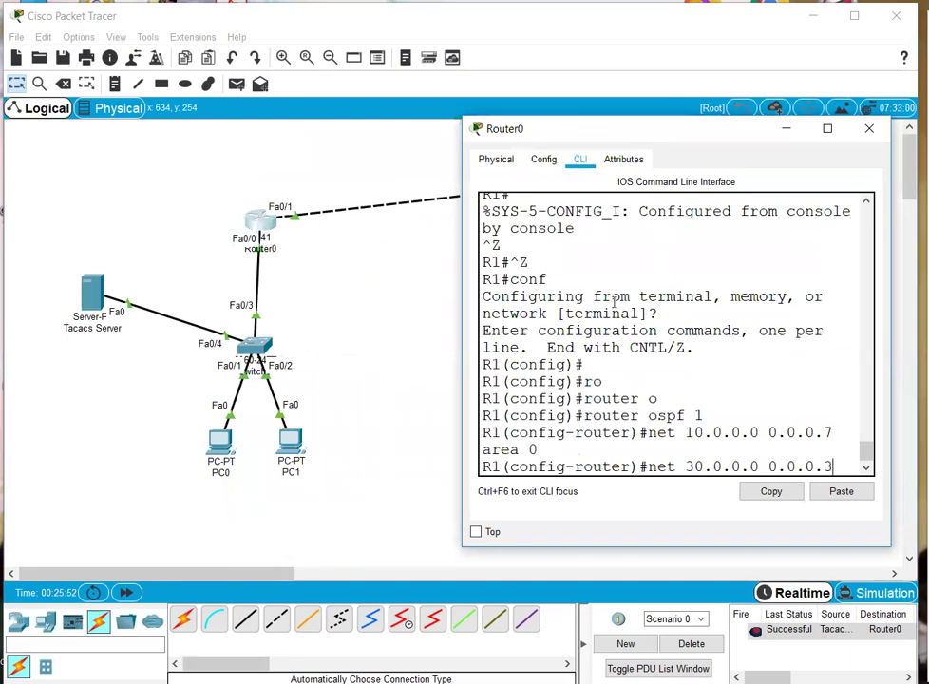
text( area 0)
key(Return)
key(Return)
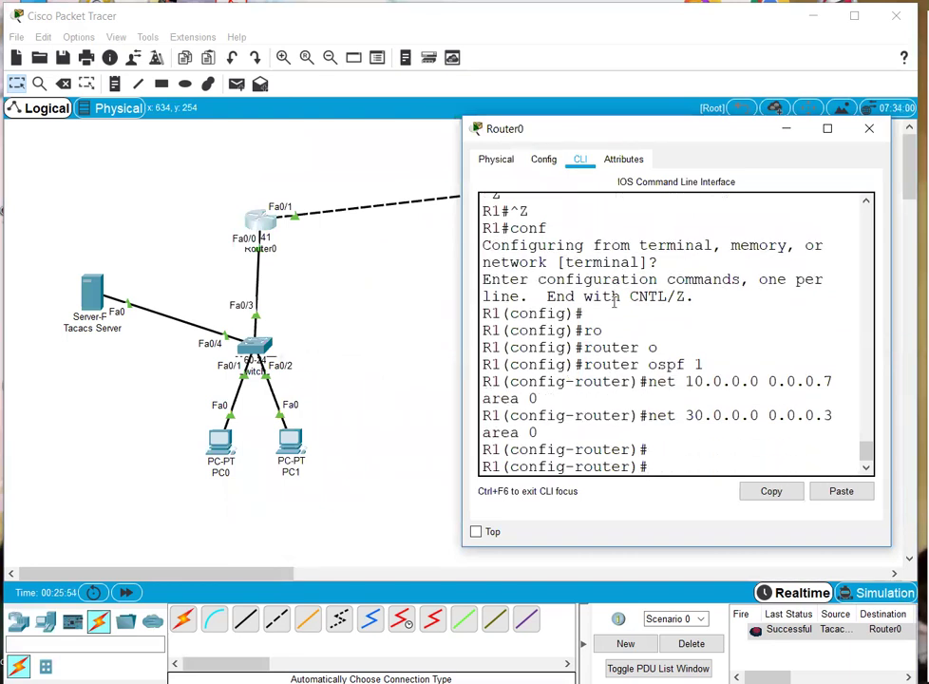
- Display Router1's routing table with 'do sh ip ro' from its console
click(404, 284)
click(591, 181)
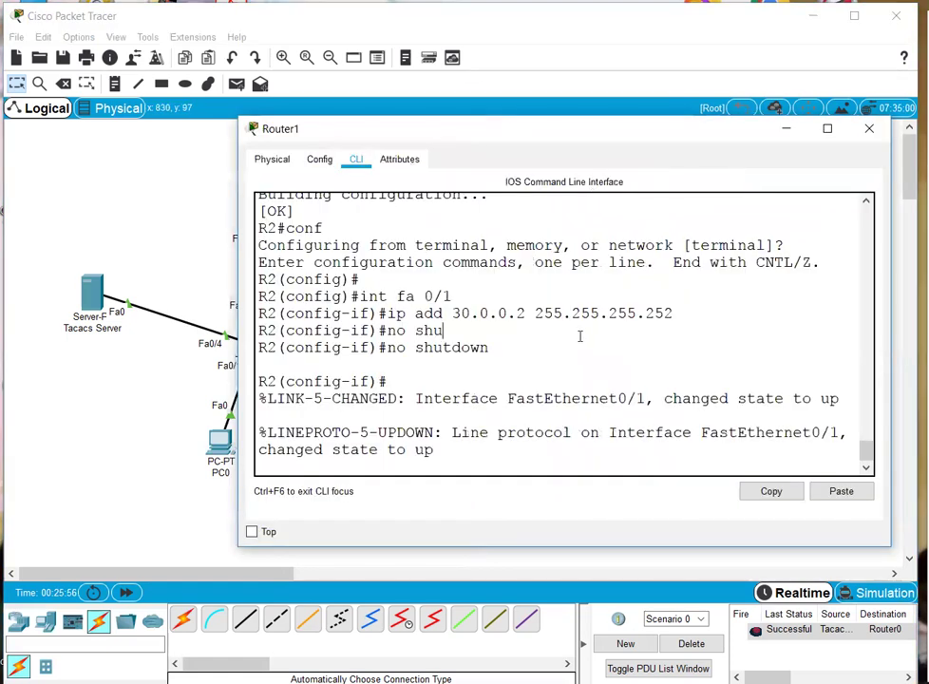
key(Return)
key(Return)
text(do sh ip ro)
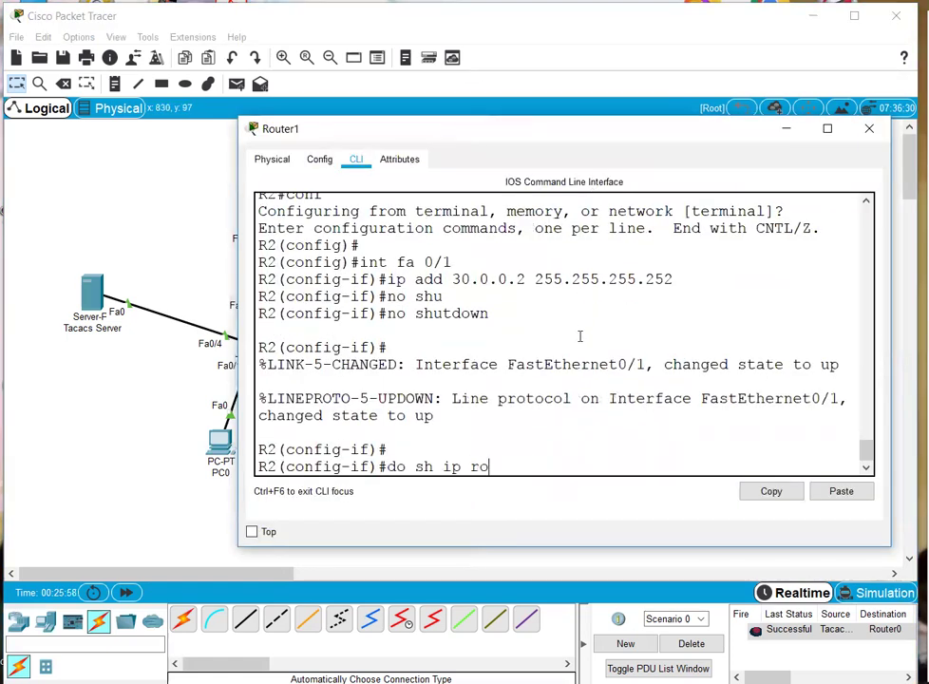
key(Return)
- Enable OSPF 1 on Router1 for 30.0.0.0 0.0.0.3 and 20.0.0.0 0.0.0.7 in area 0, then close it
text(router os 1)
key(Return)
text(net 30.0.0.0 0.0.)
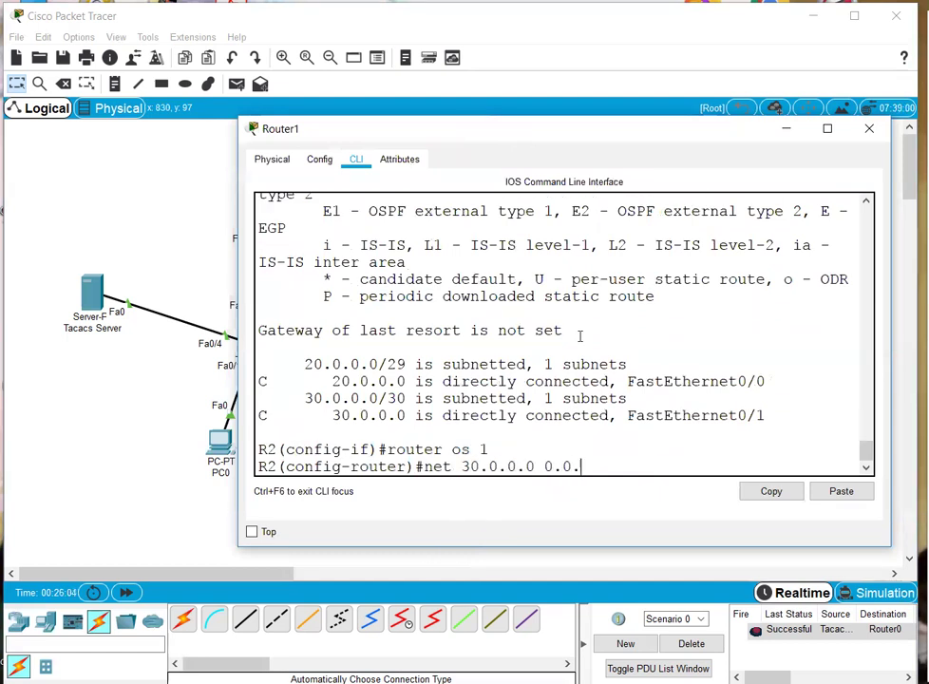
text(0.3 area 0)
key(Return)
text(net 20.0.0.)
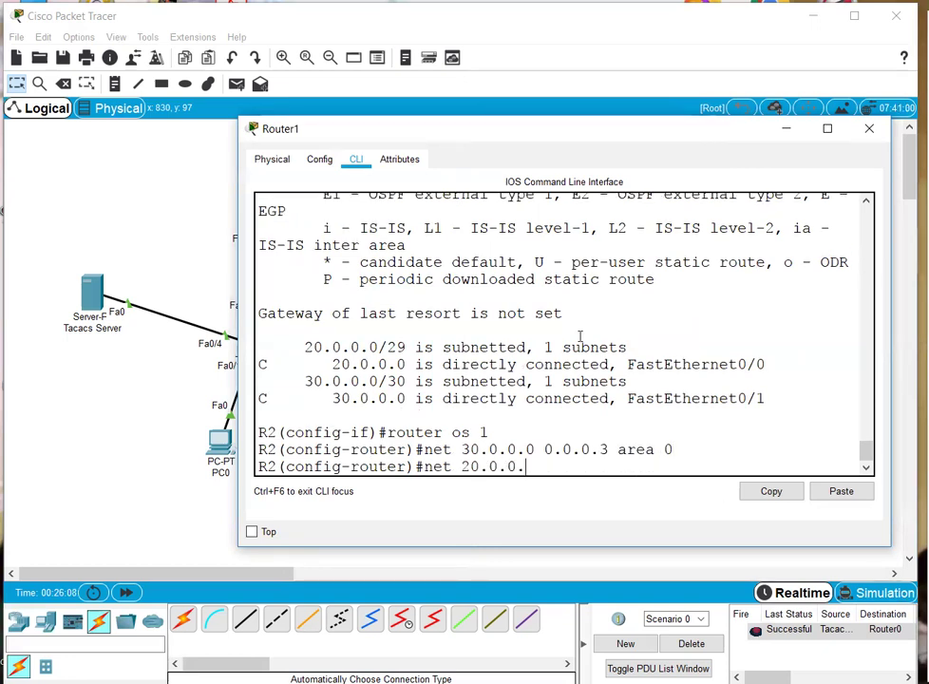
text(0 0.0.0.7 area 0)
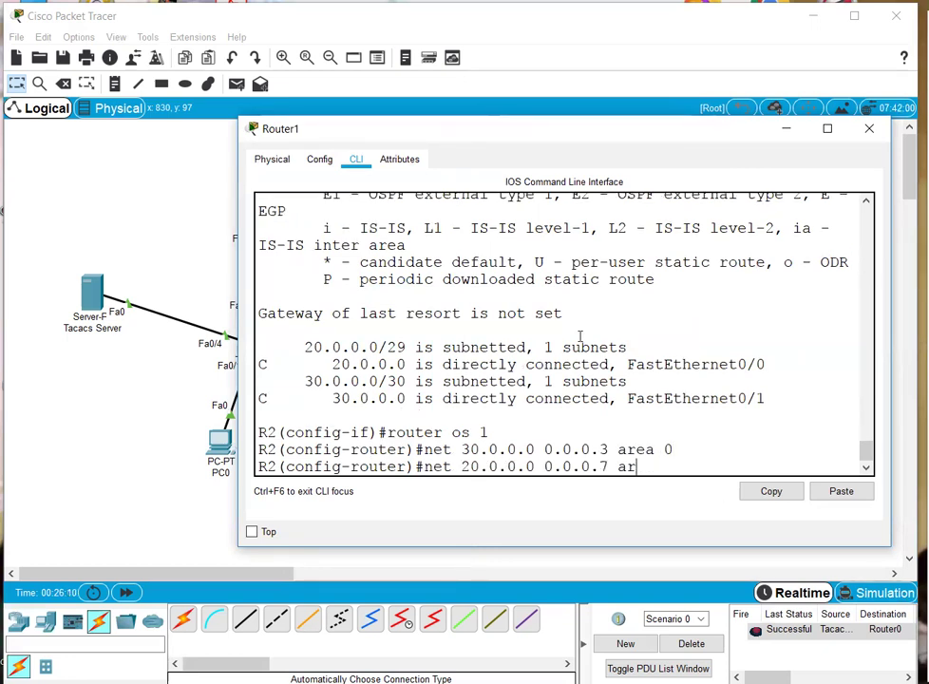
key(Return)
key(ctrl+z)
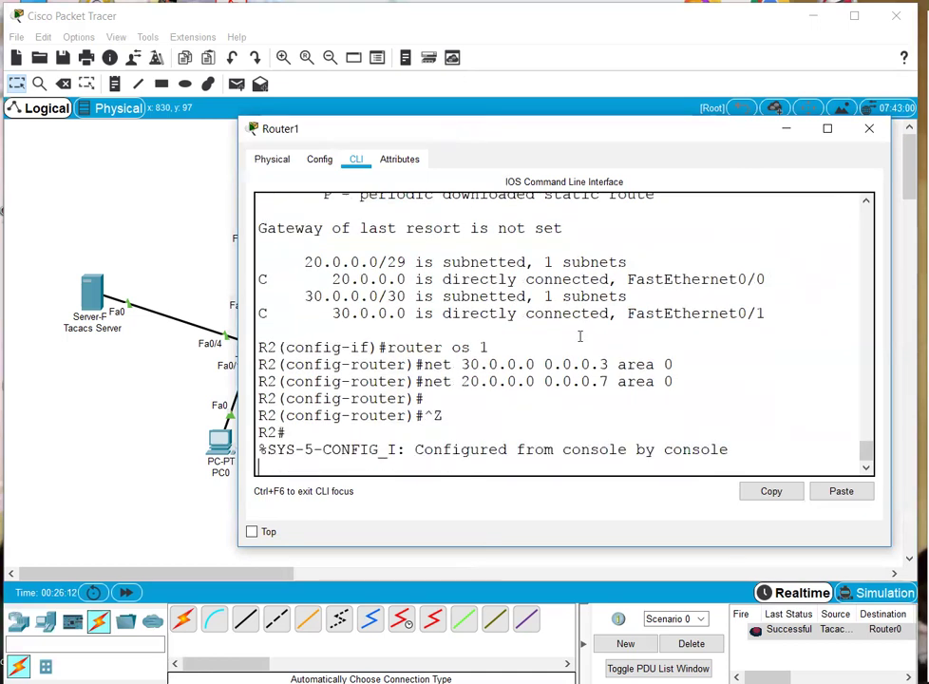
key(ctrl+z)
key(alt+F4)
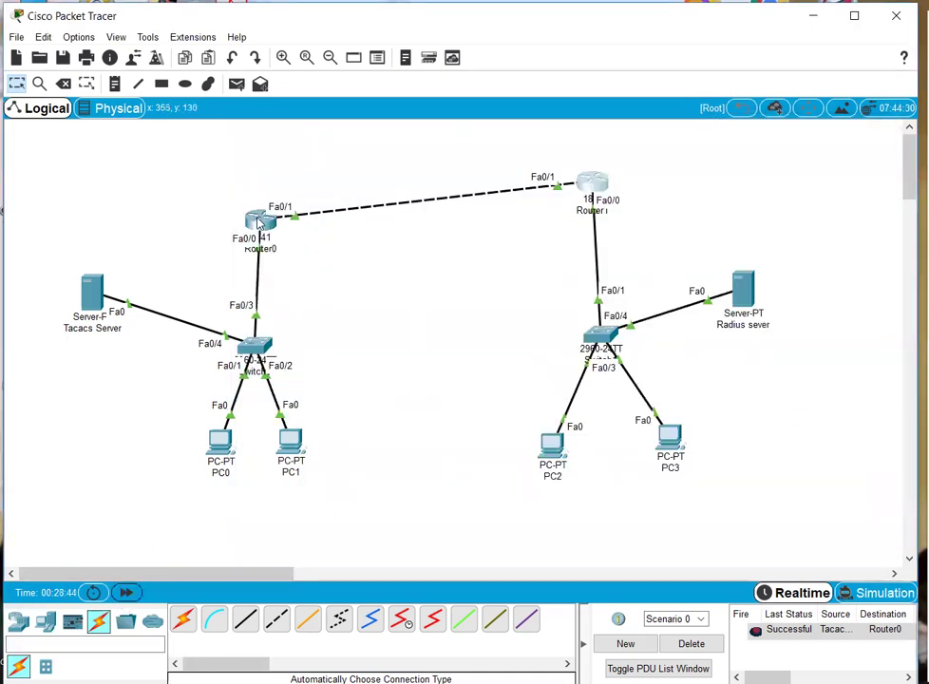
- Fast-forward simulation time and send a simple test packet from PC0 to PC2
click(259, 220)
key(alt+F4)
click(237, 83)
click(220, 443)
click(550, 444)
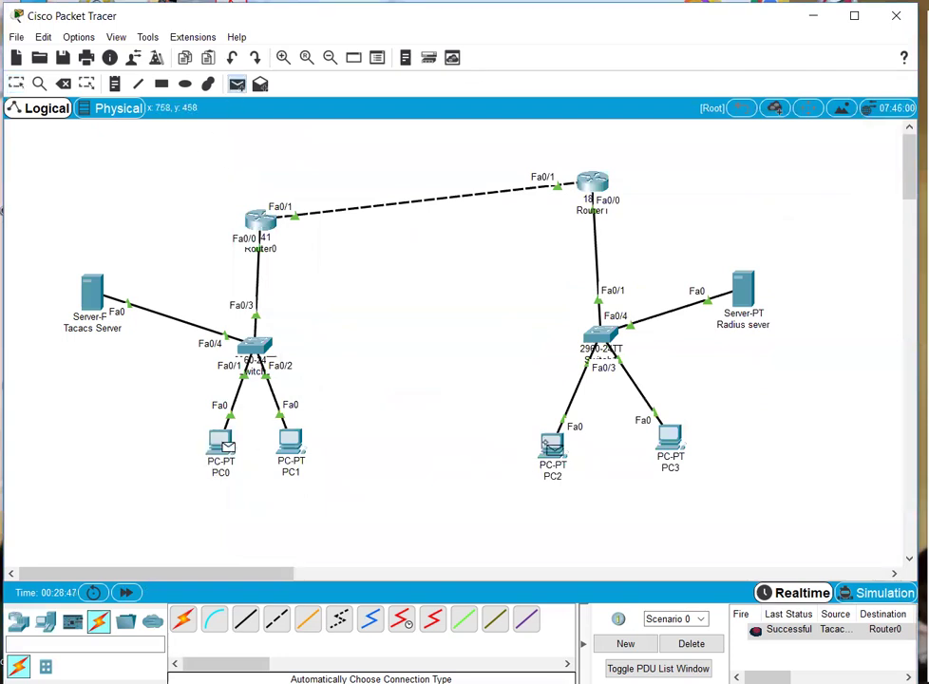
- Resend the PC0-to-PC2 test packet, clear the PDU list, and move Router0 slightly higher
click(224, 441)
click(549, 444)
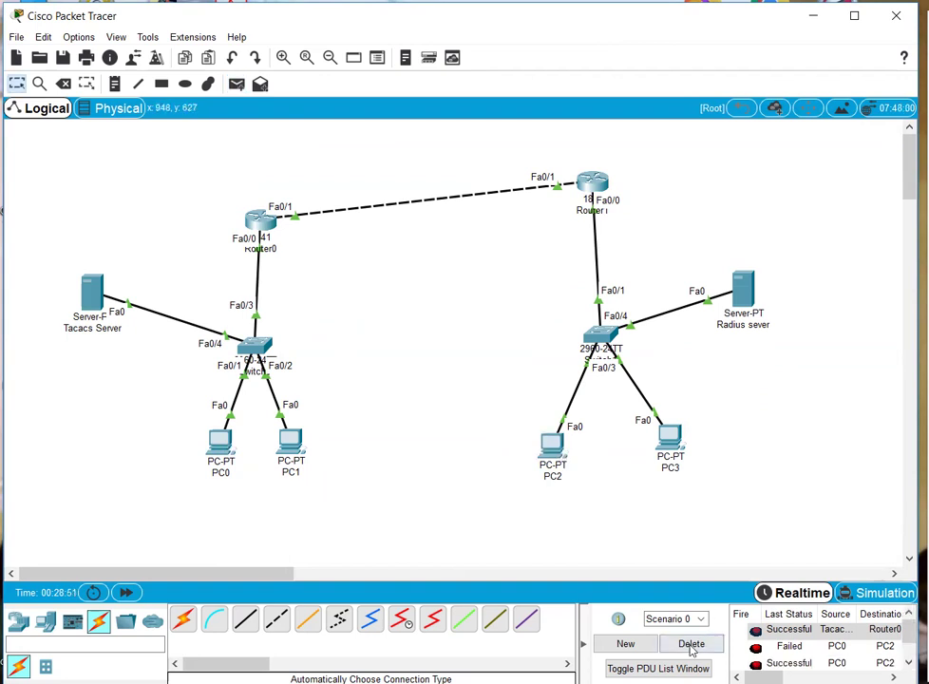
click(691, 644)
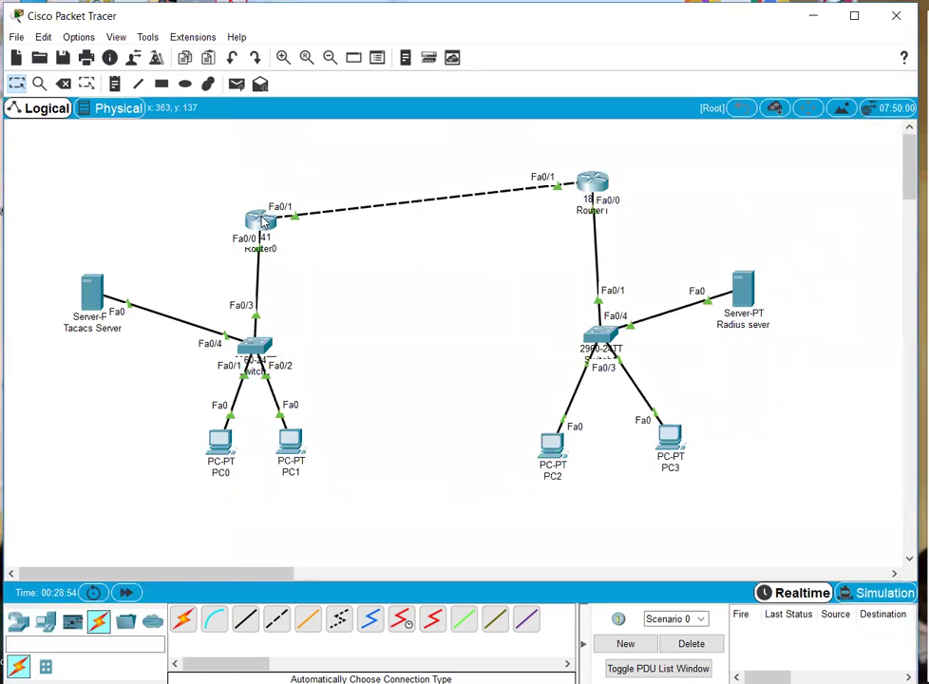
drag(259, 218, 261, 189)
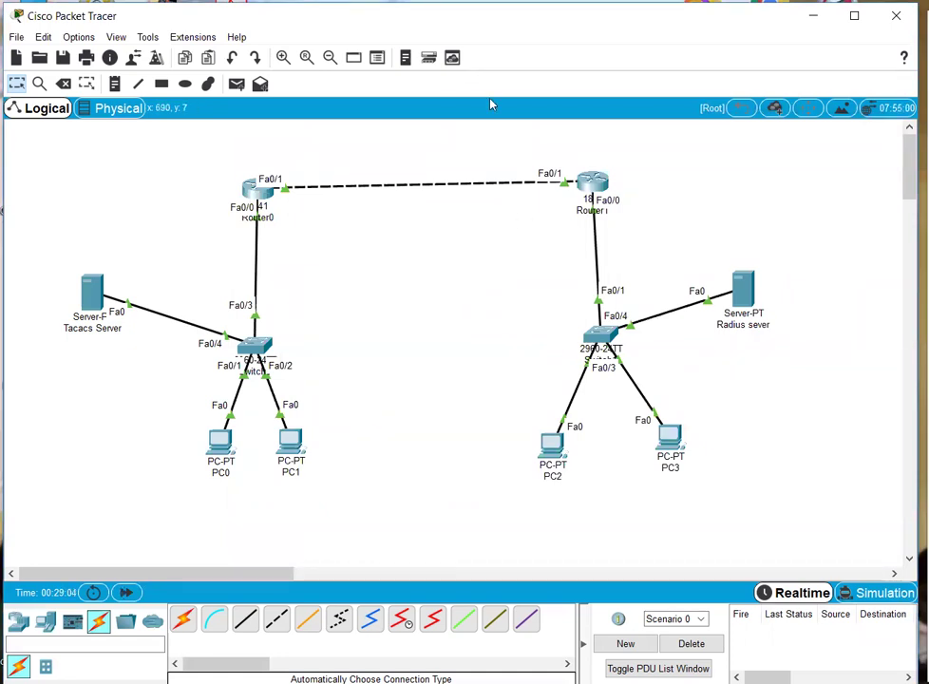
- Select and deselect the devices, then scroll right to show empty workspace beside Router1's site
mouse_move(40, 145)
mouse_down()
mouse_move(450, 429)
mouse_move(799, 523)
mouse_move(576, 433)
mouse_move(52, 146)
mouse_up()
click(52, 146)
drag(828, 494, 42, 154)
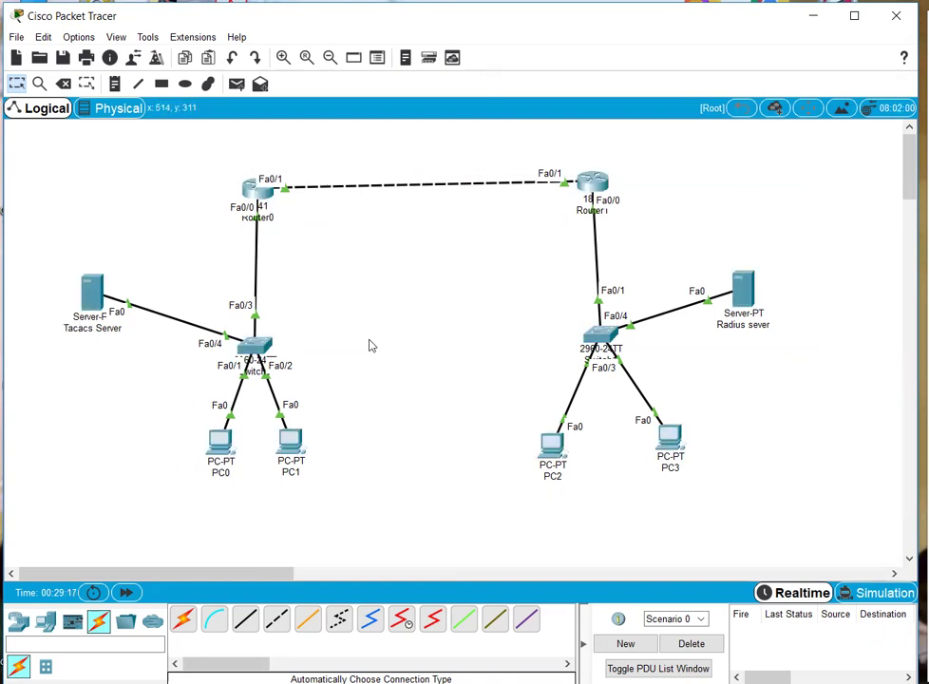
drag(213, 572, 331, 583)
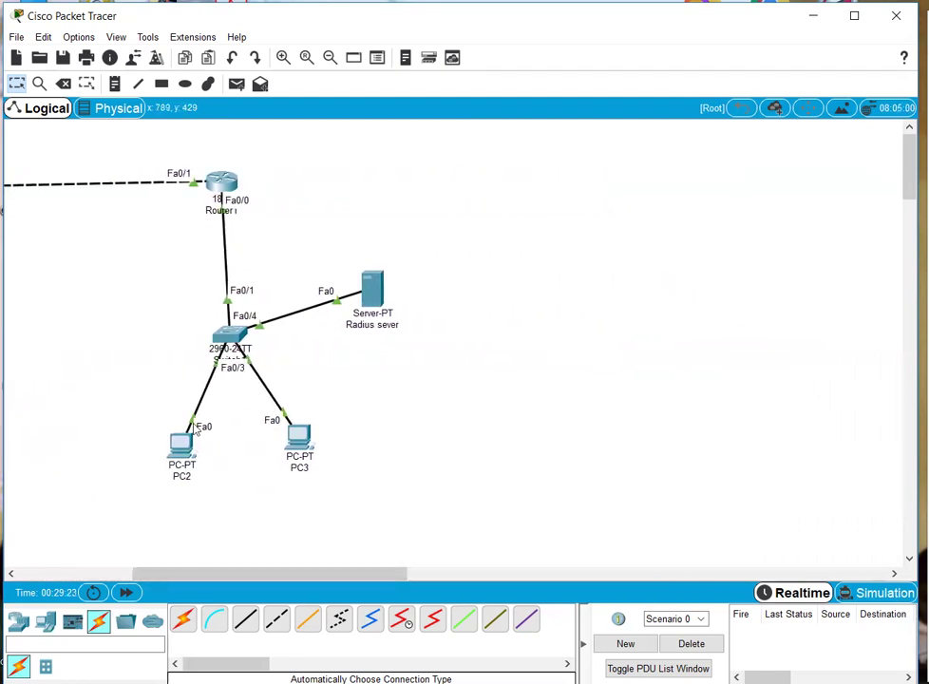
- Place an 1841 router, four PCs (PC6–PC9) and a 2960 switch right of Router1's site
click(18, 621)
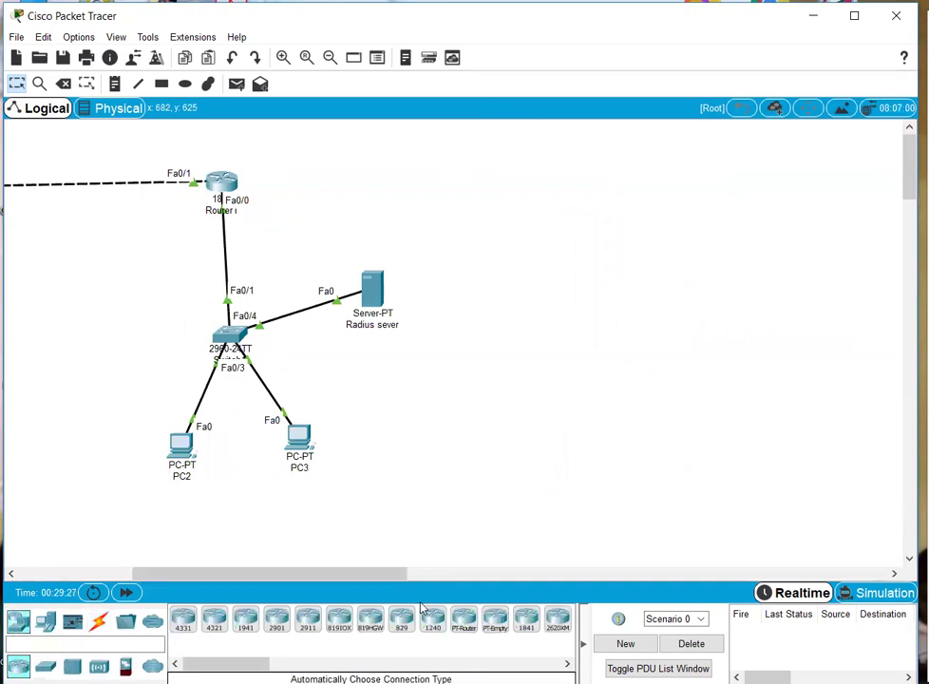
drag(556, 622, 613, 179)
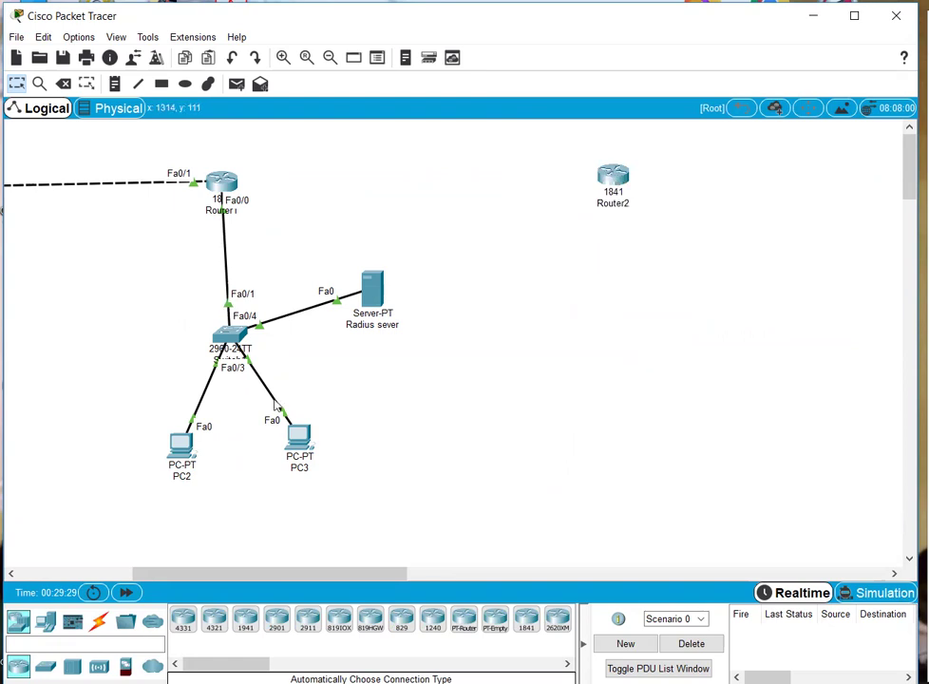
click(45, 621)
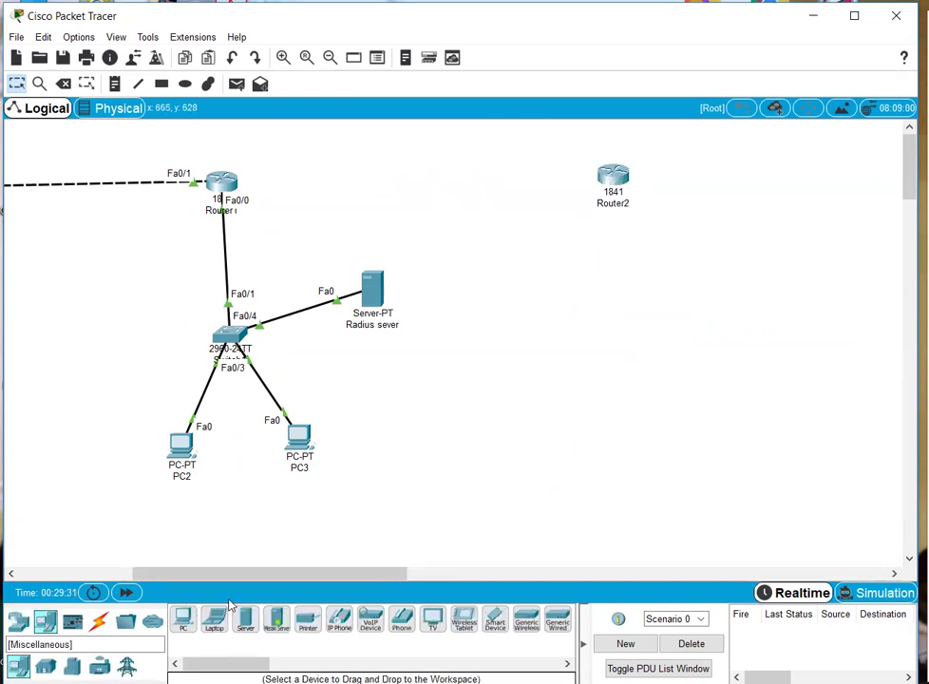
click(184, 619)
click(553, 437)
click(634, 438)
click(665, 438)
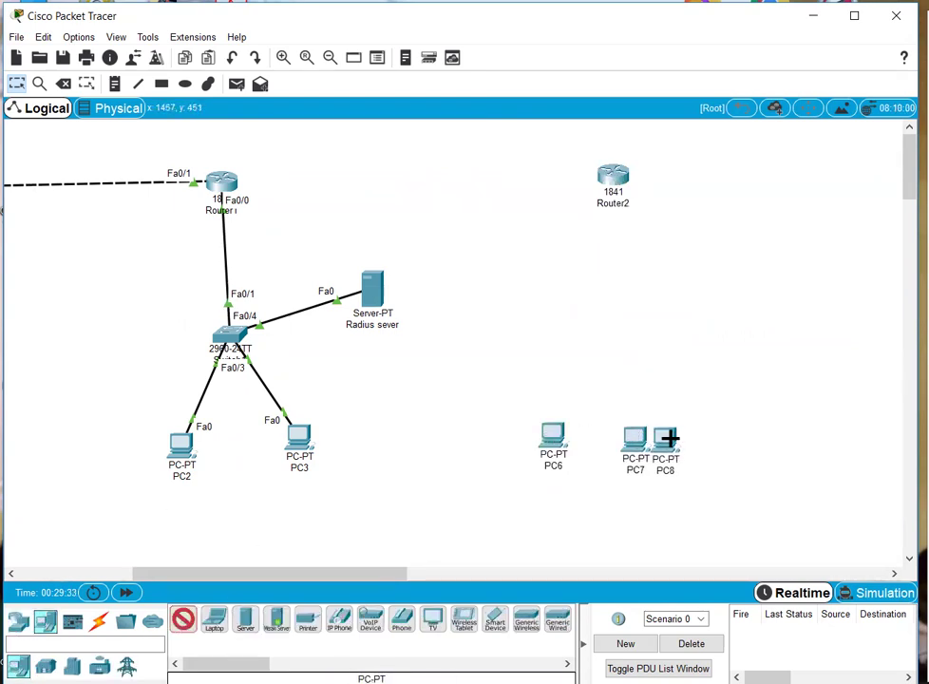
click(709, 435)
key(Escape)
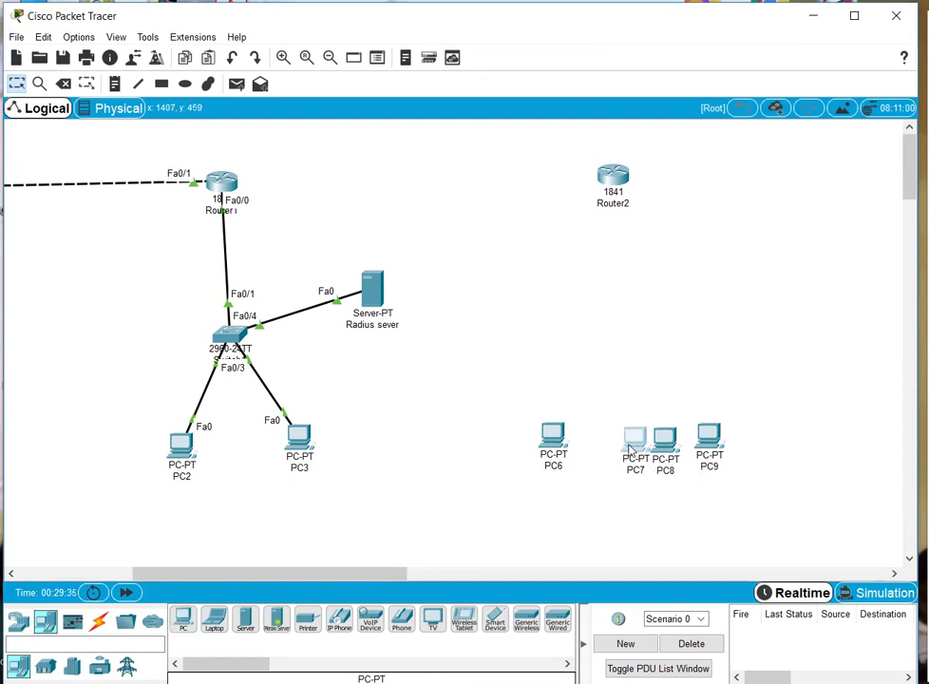
drag(641, 446, 628, 447)
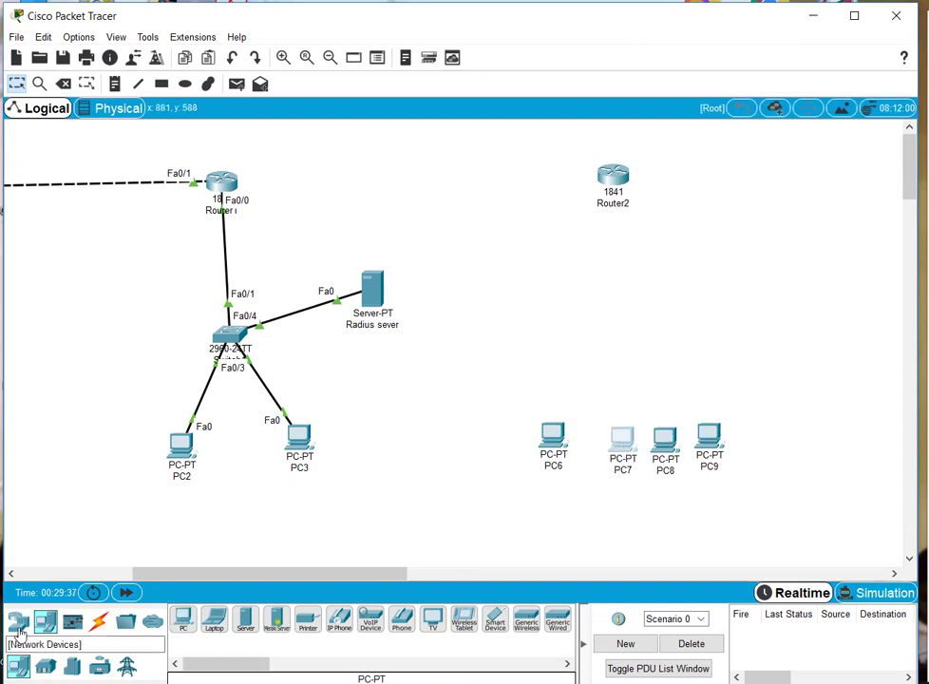
click(45, 664)
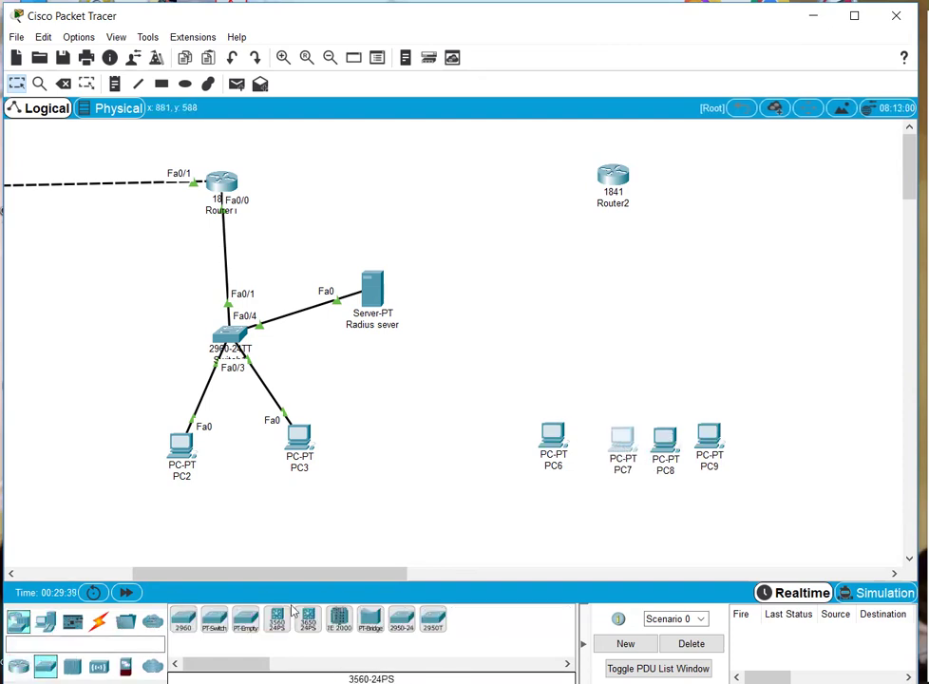
drag(183, 619, 611, 351)
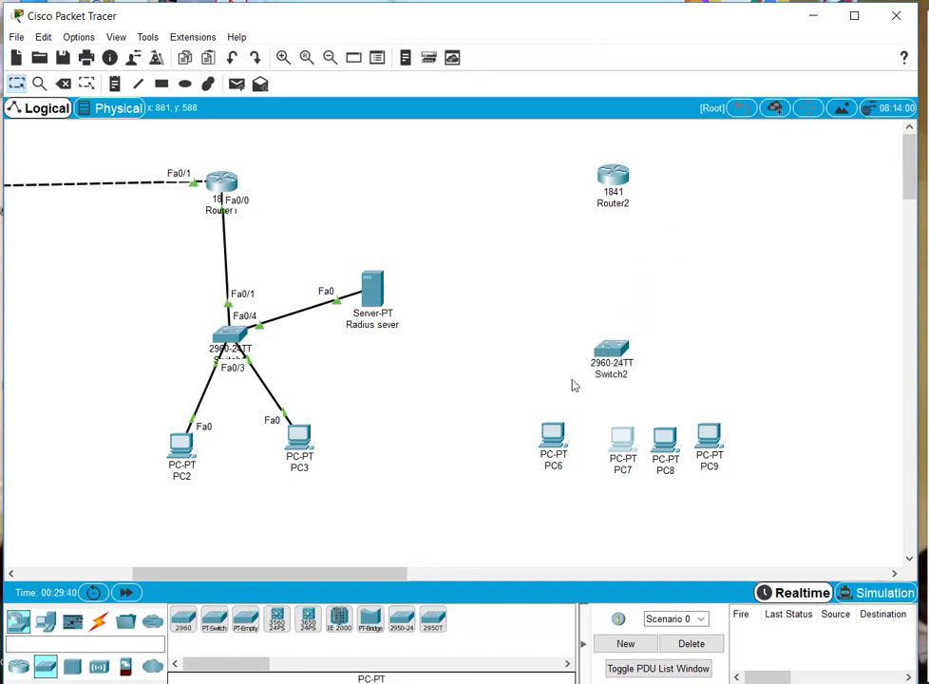
- Cable PC6–PC9 and Router2 to Switch2 automatically and fast-forward time until links come up
click(99, 620)
click(183, 619)
click(552, 435)
click(607, 354)
click(615, 354)
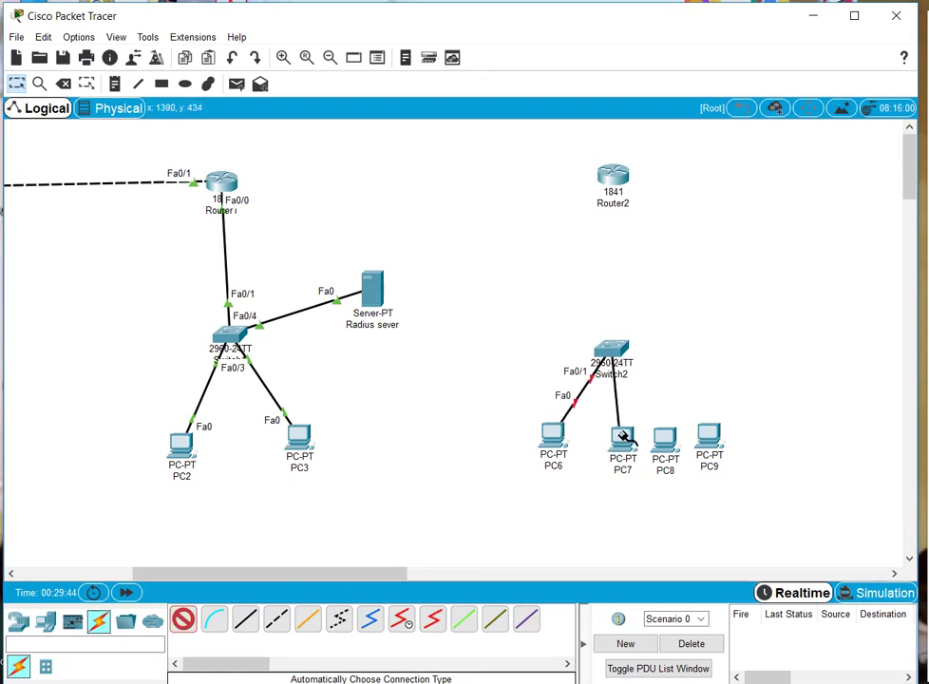
click(622, 437)
click(664, 439)
click(613, 353)
click(616, 355)
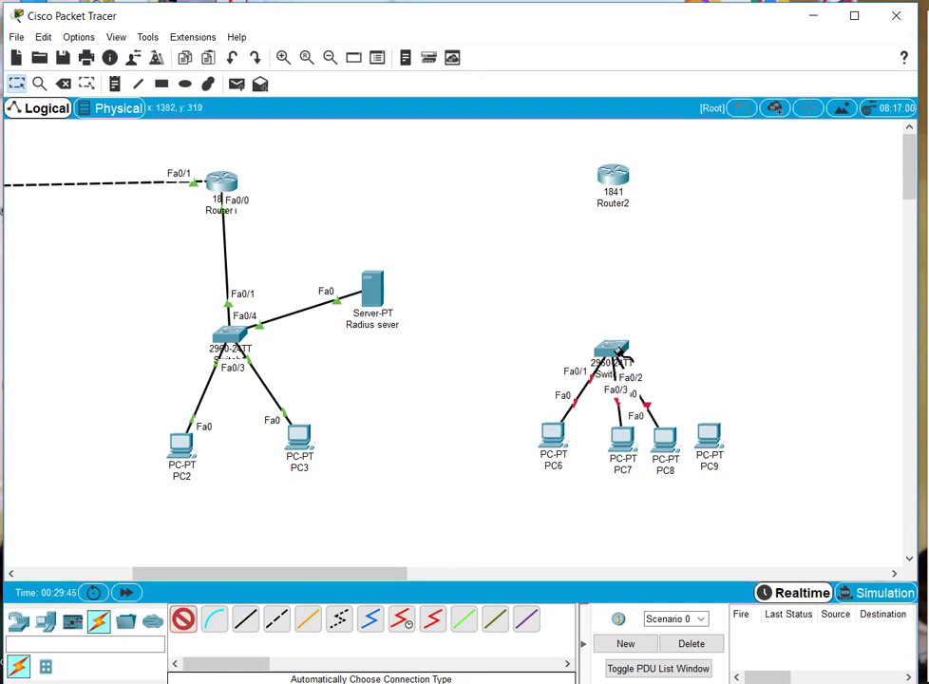
click(712, 436)
click(612, 176)
click(611, 349)
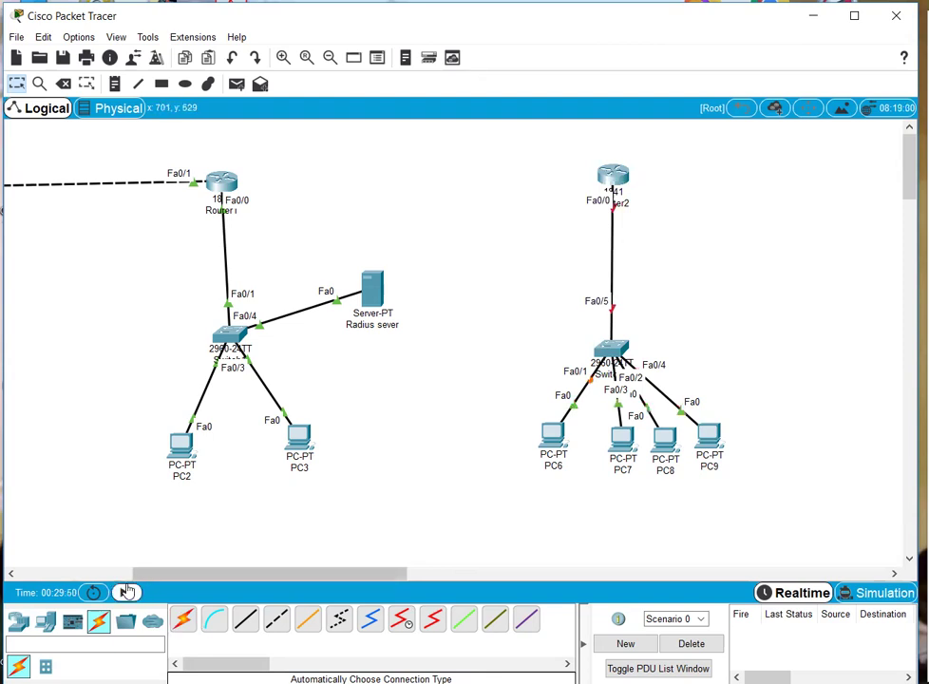
click(127, 592)
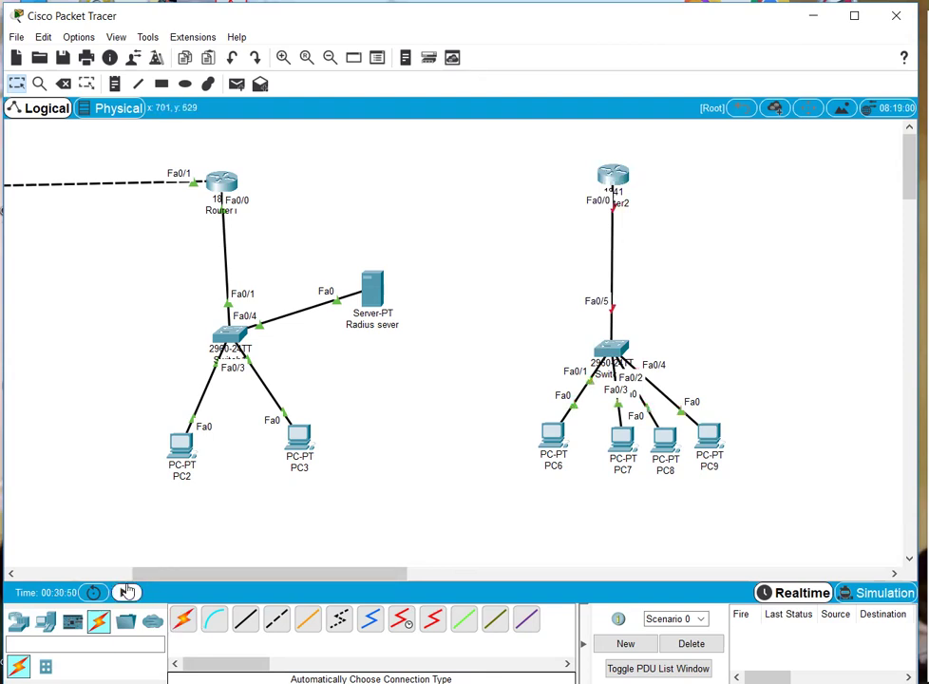
- Give PC6 IP 50.0.0.1, mask 255.0.0.0 and gateway 50.0.0.6
click(552, 435)
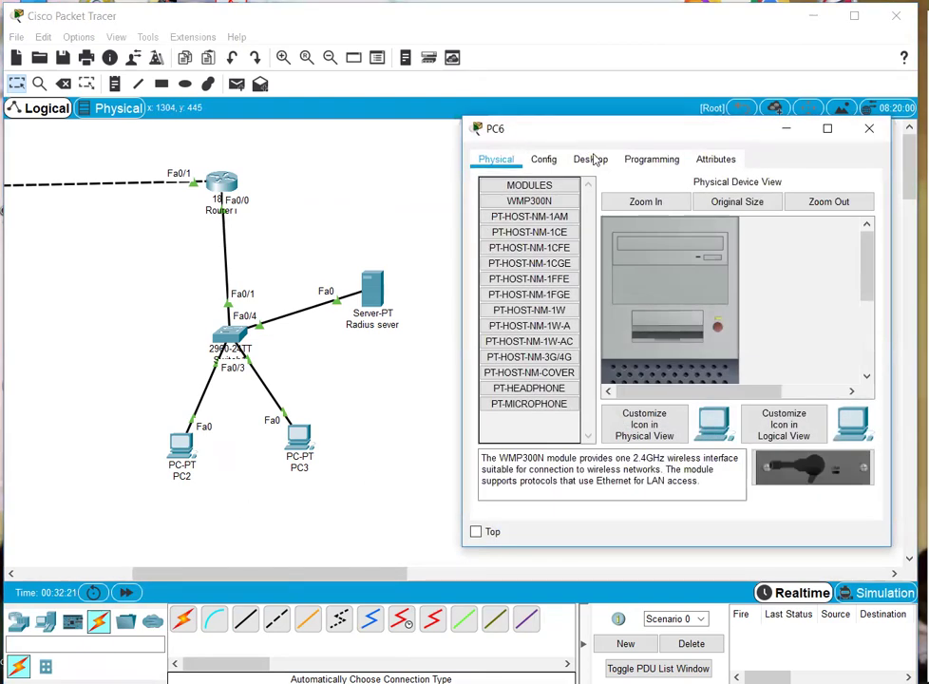
click(591, 159)
click(529, 216)
text(50.0.0.1)
key(Tab)
key(Tab)
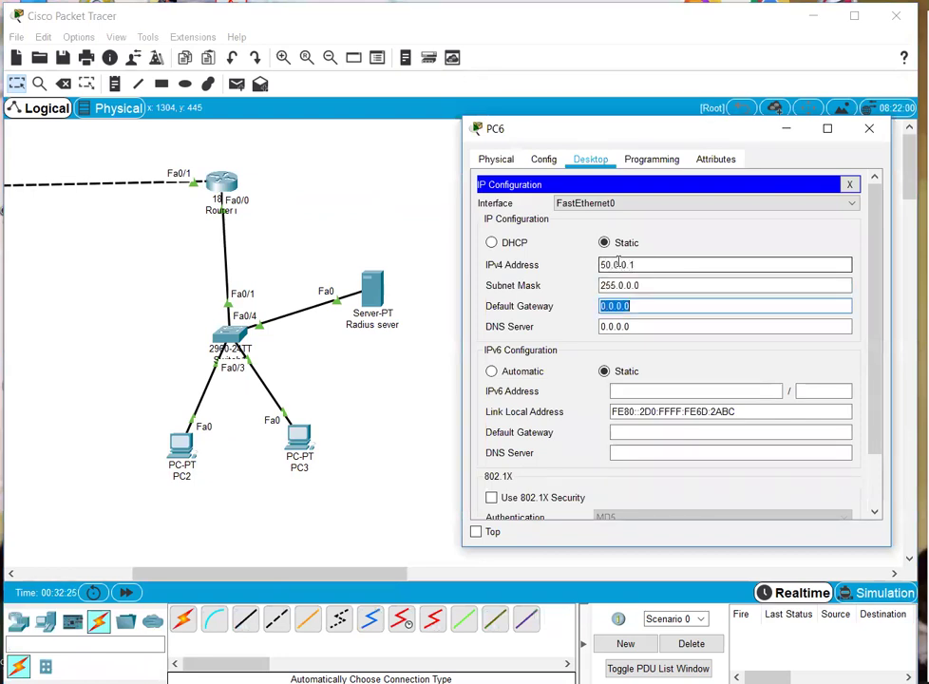
text(50.0.0.6)
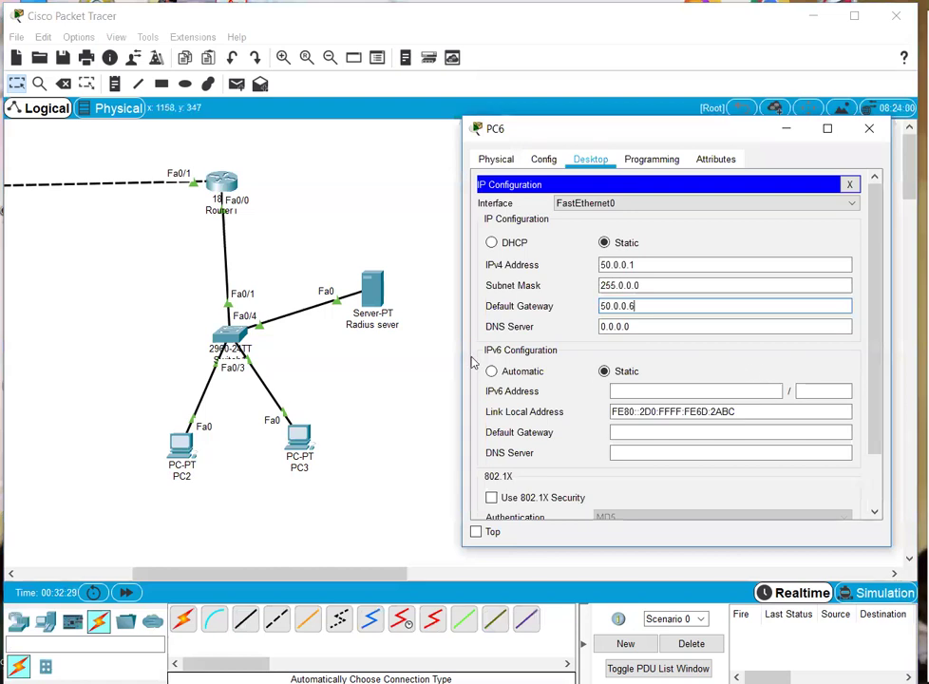
key(ctrl+a)
key(ctrl+c)
click(868, 128)
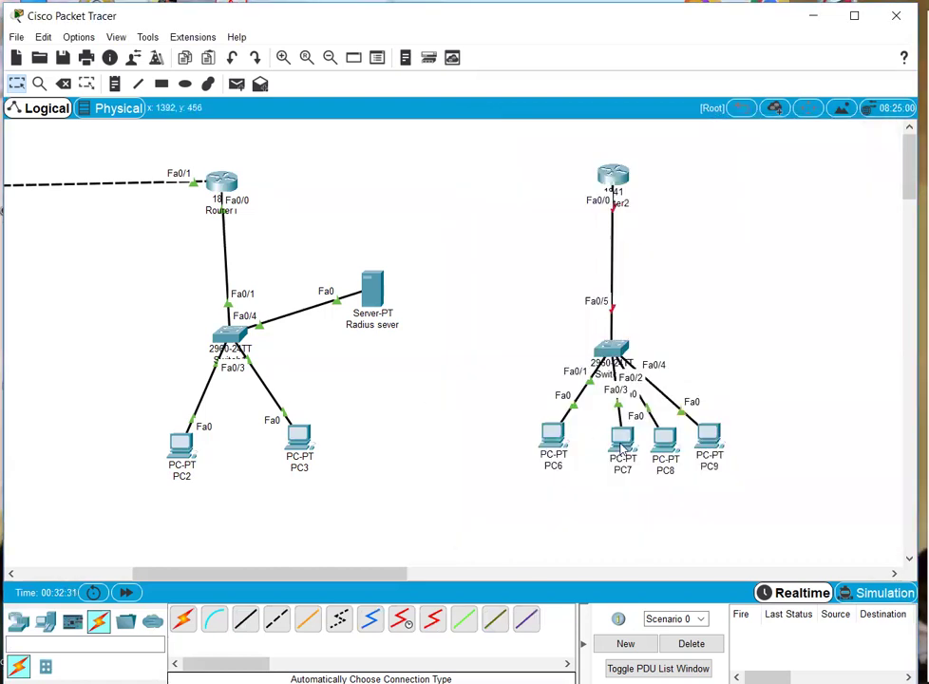
- Give PC7 a 50.0.0.x address with mask 255.0.0.0 and gateway 50.0.0.6
click(621, 441)
click(590, 158)
click(518, 227)
click(617, 262)
key(ctrl+v)
key(Tab)
key(Tab)
key(ctrl+v)
click(426, 332)
- Give PC8 IP 50.0.0.3, mask 255.0.0.0 and gateway 50.0.0.6
click(667, 437)
click(576, 158)
click(527, 218)
click(604, 265)
key(ctrl+v)
key(BackSpace)
text(3)
key(Tab)
key(Tab)
key(ctrl+v)
click(453, 371)
- Give PC9 IP 50.0.0.4, mask 255.0.0.0 and gateway 50.0.0.6
click(707, 434)
click(586, 161)
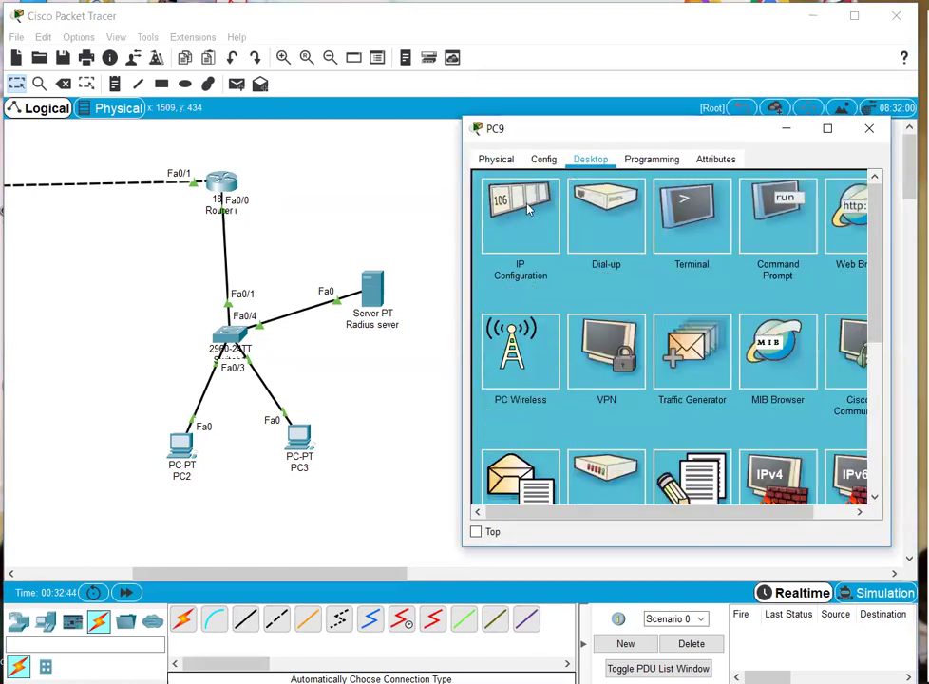
click(518, 207)
click(608, 265)
key(ctrl+v)
key(BackSpace)
text(4)
key(Tab)
key(Tab)
key(ctrl+v)
click(436, 453)
click(609, 179)
- Skip Router2's setup dialog and bring up Fa0/0 with 50.0.0.6 255.0.0.0
click(580, 160)
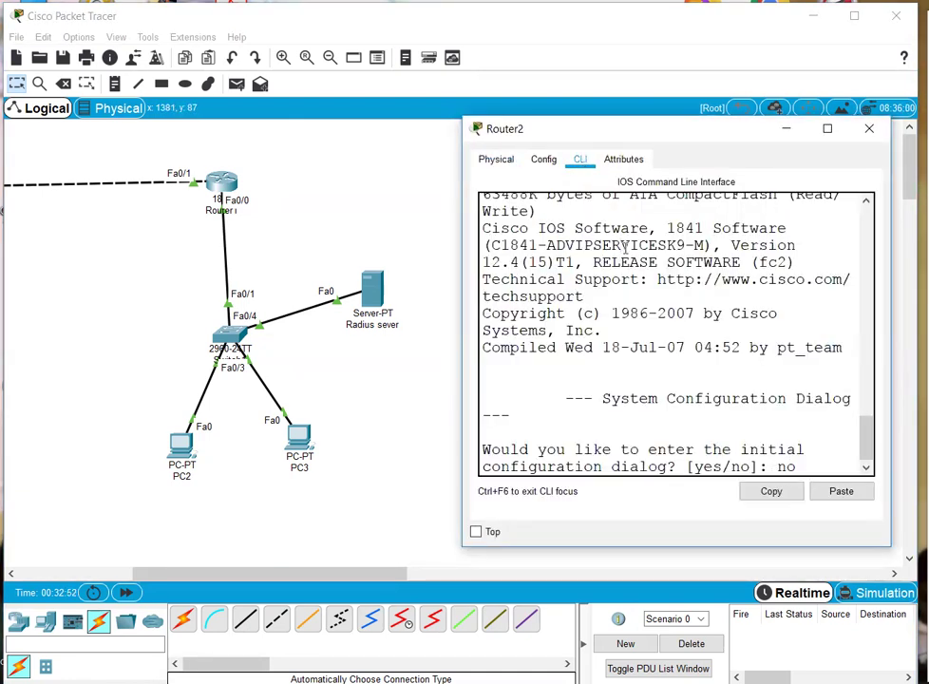
text(no)
key(Return)
key(Return)
key(Return)
text(en)
key(Return)
text(conf)
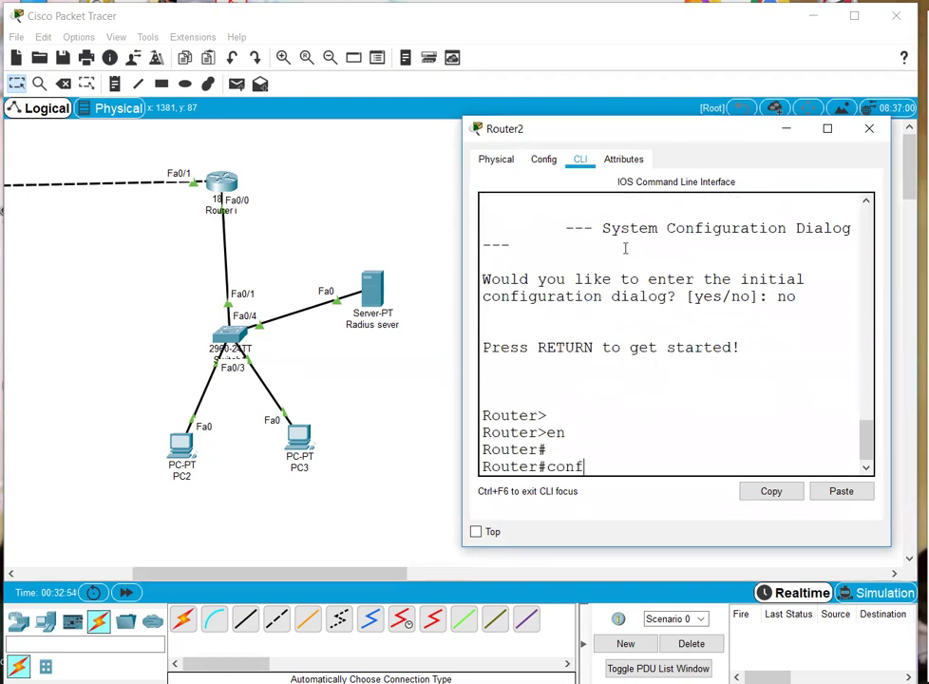
key(Return)
key(Return)
text(int fa 00)
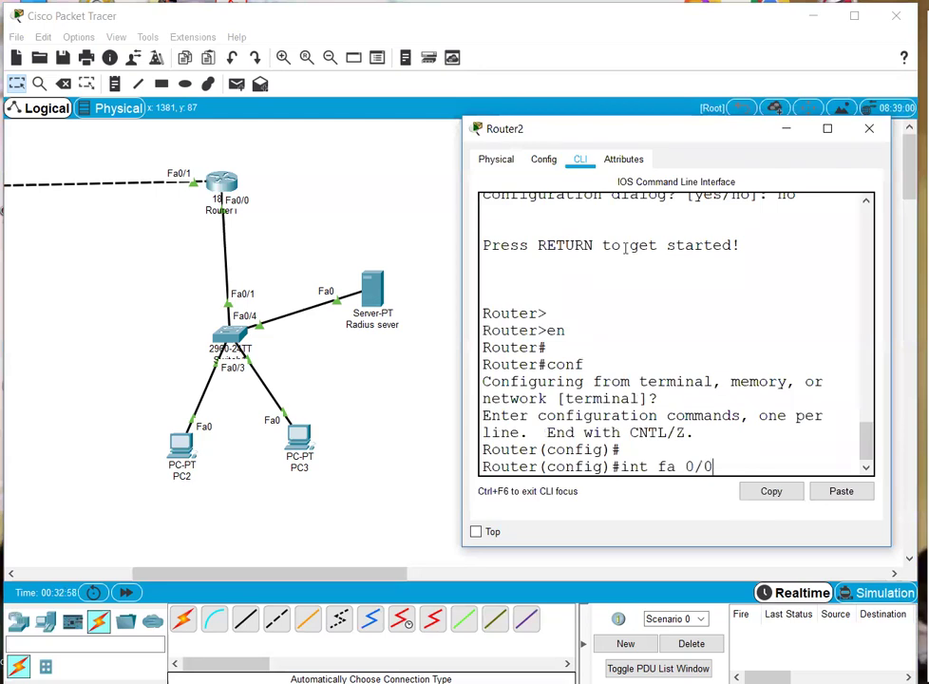
key(Return)
text(i)
text(p add 50.0.0.6 255.)
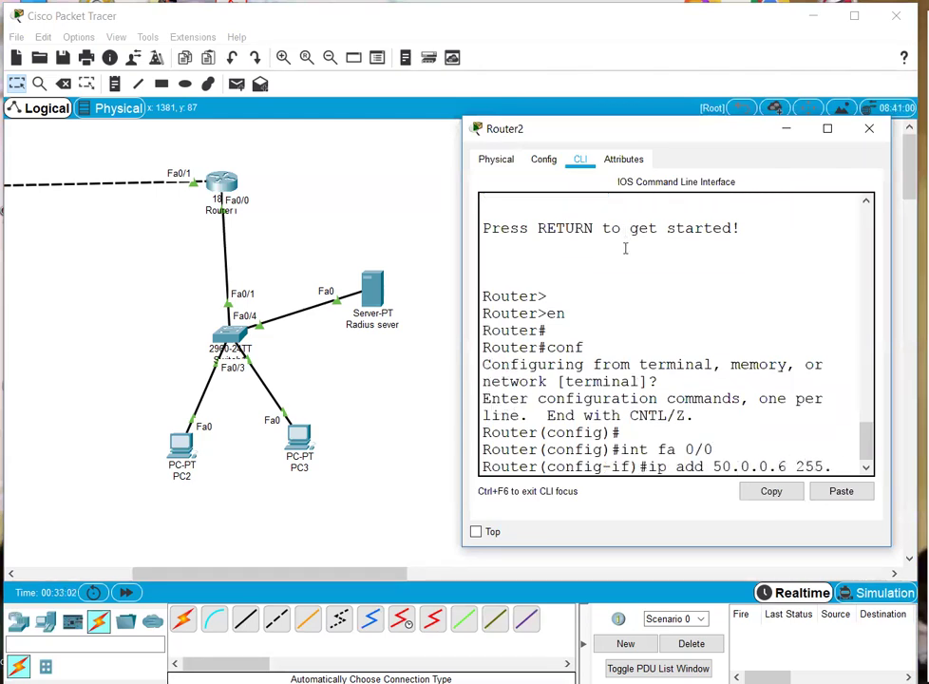
text(0.0.0)
key(Return)
text(no shu)
key(Tab)
key(Return)
text(ex)
key(Return)
key(Return)
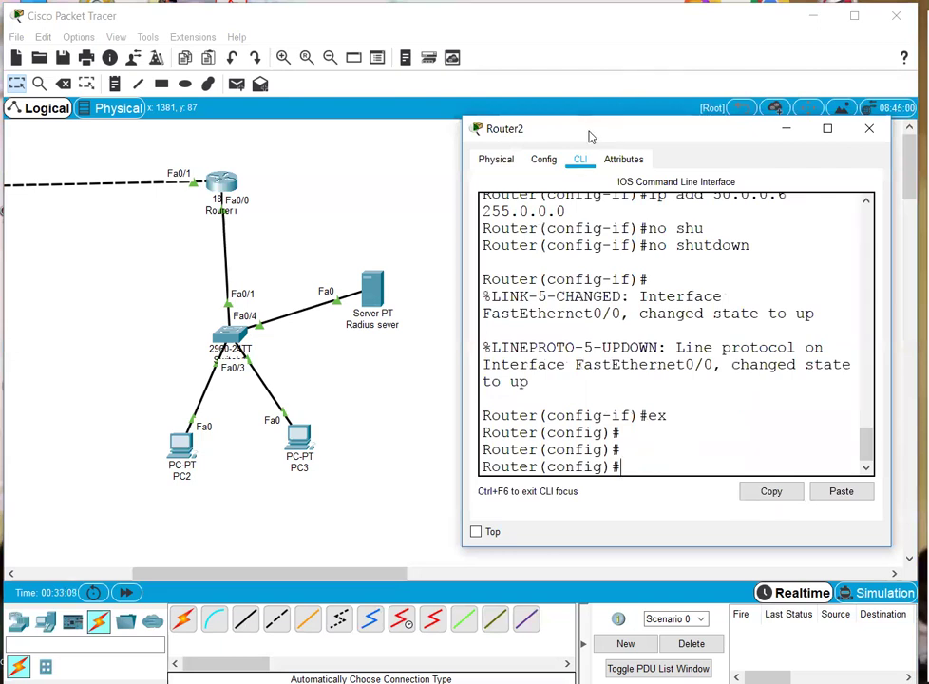
- Set an enable secret on Router2 from global configuration mode
drag(587, 132, 547, 127)
key(Return)
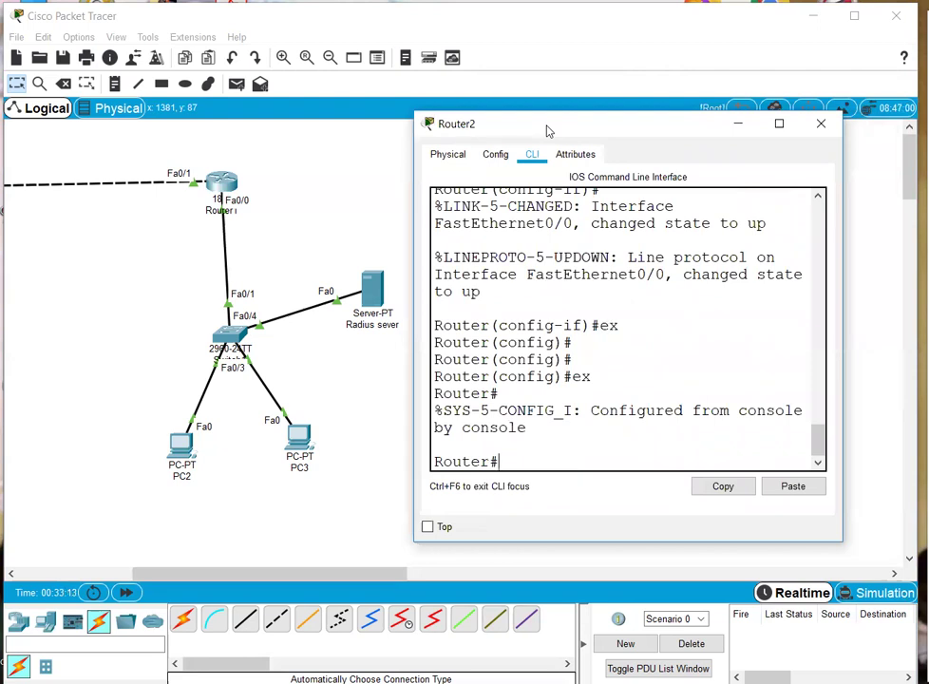
text(conf)
key(Return)
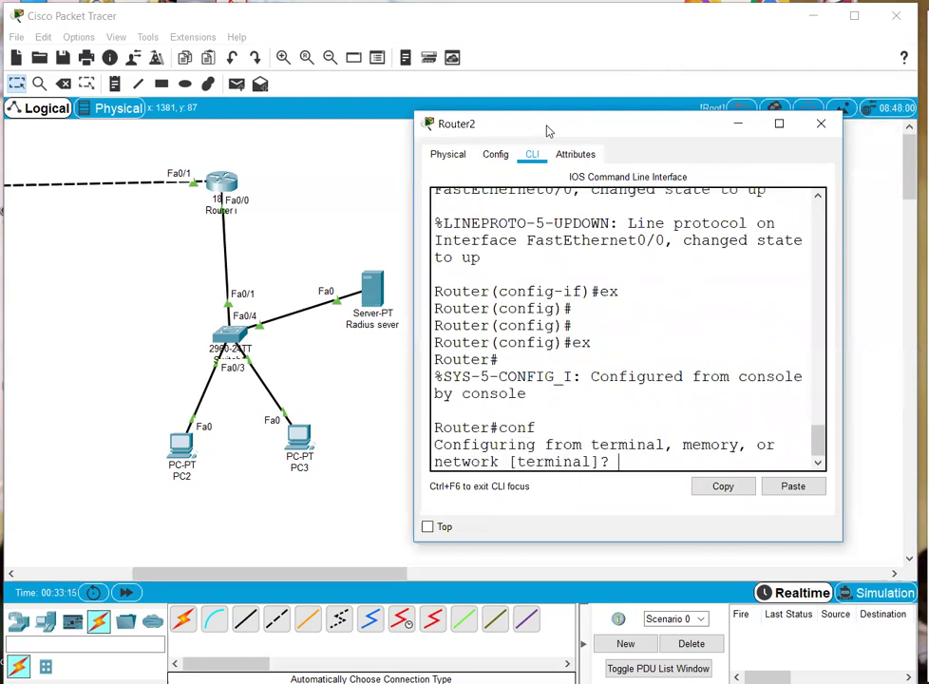
key(Return)
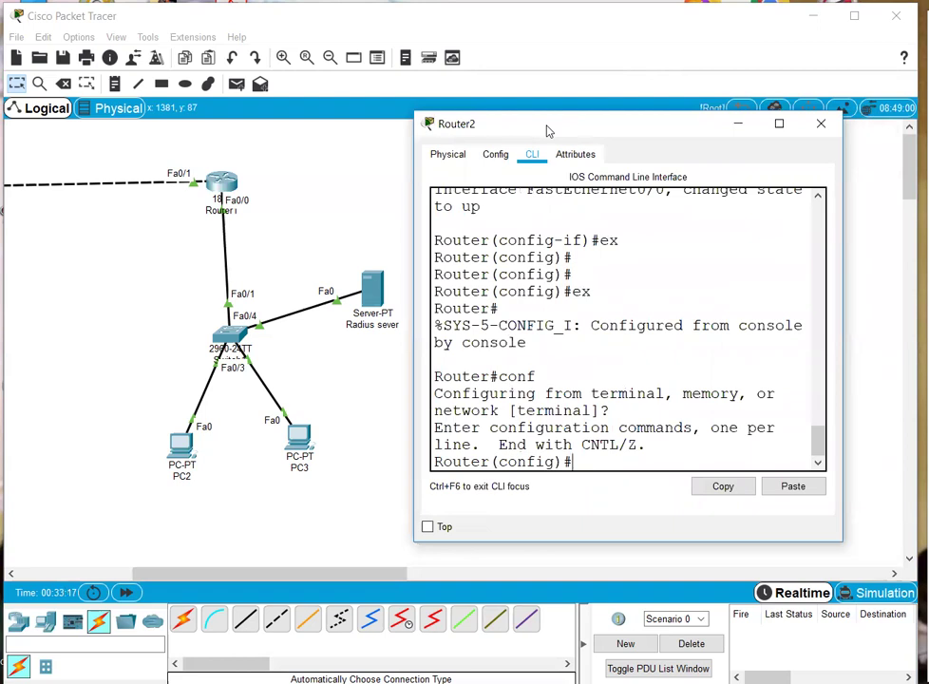
text(en)
key(Tab)
text(a)
key(Tab)
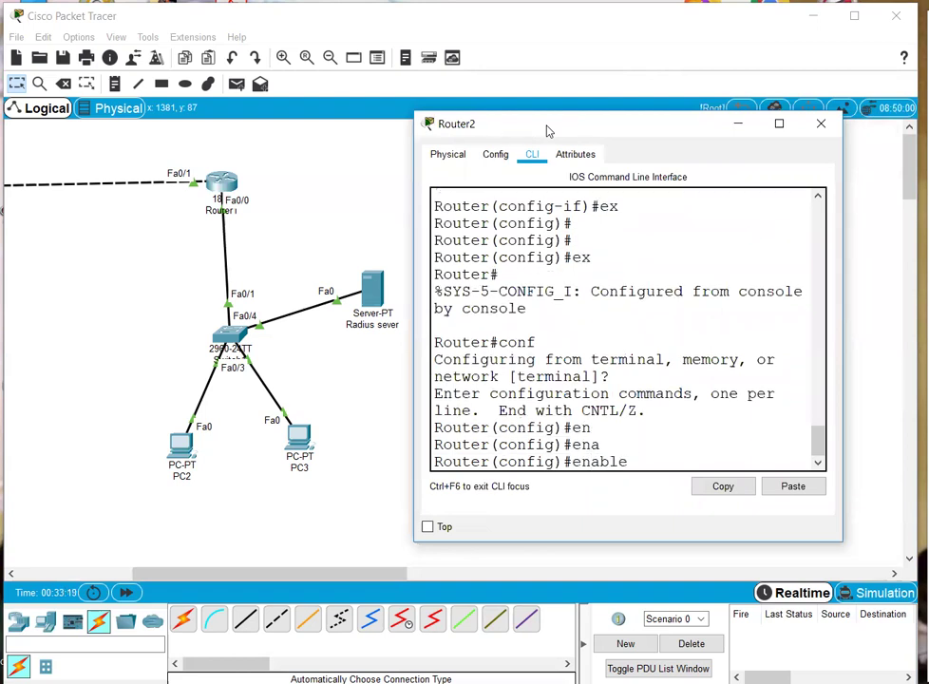
text(secret 123)
key(Tab)
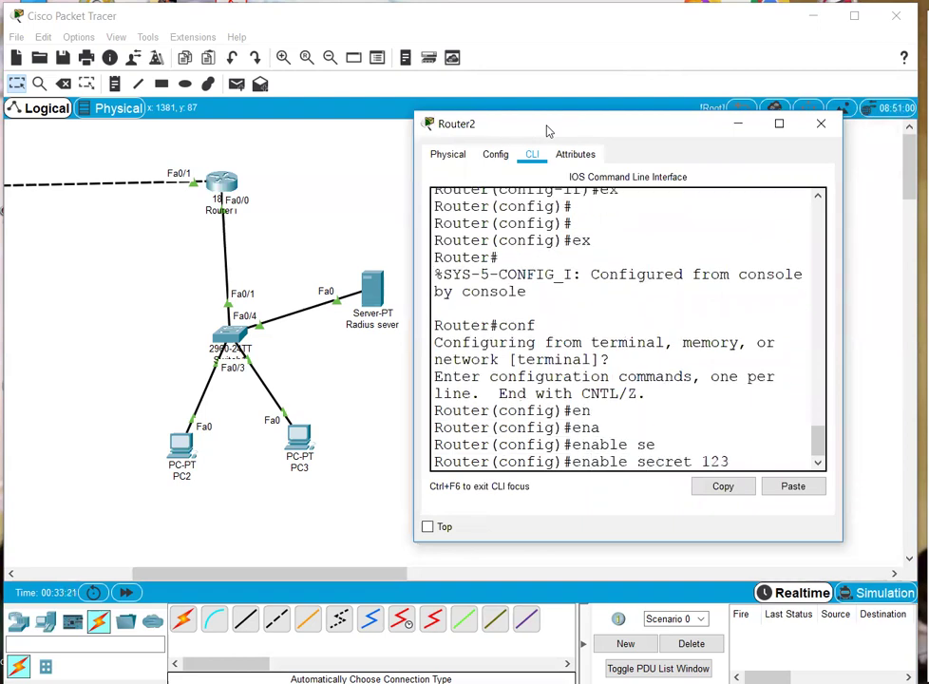
key(Return)
key(Return)
text(ex)
key(Return)
key(Return)
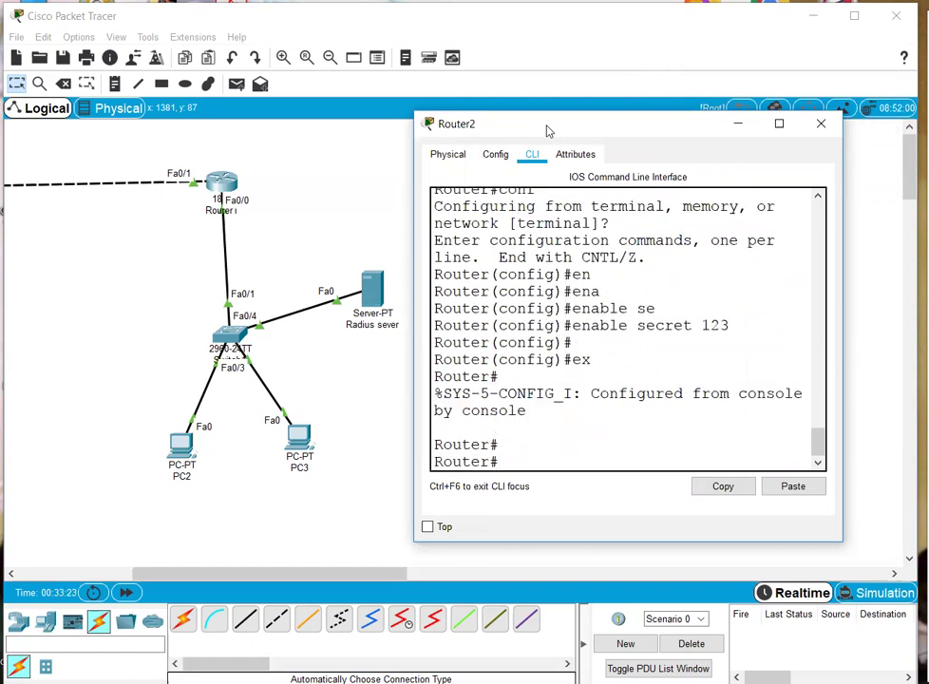
- Check with 'sh run' that the enable secret appears encrypted
text(sh run)
key(Return)
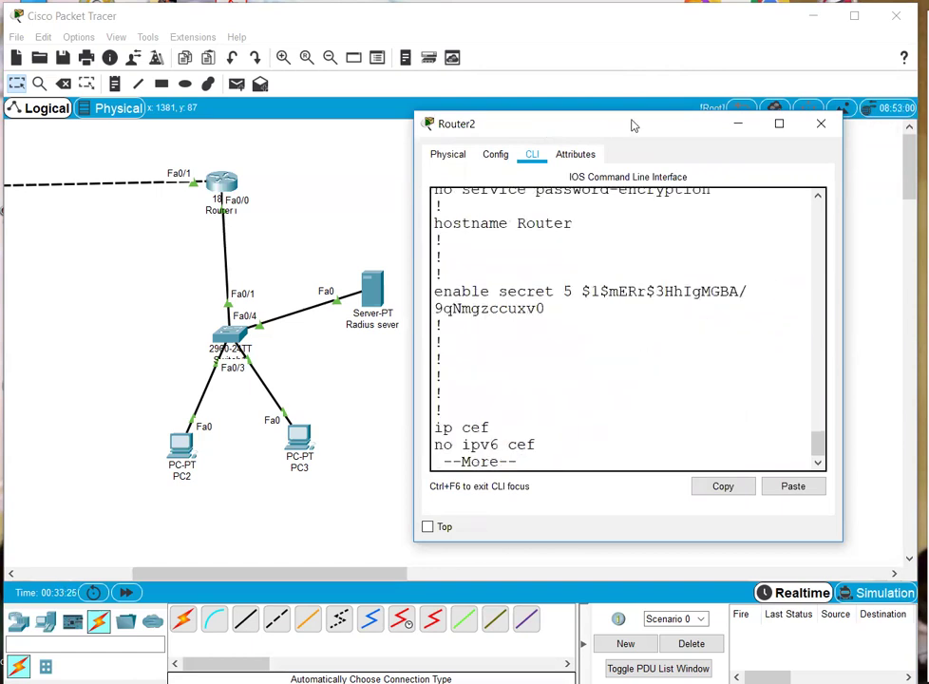
drag(562, 313, 433, 290)
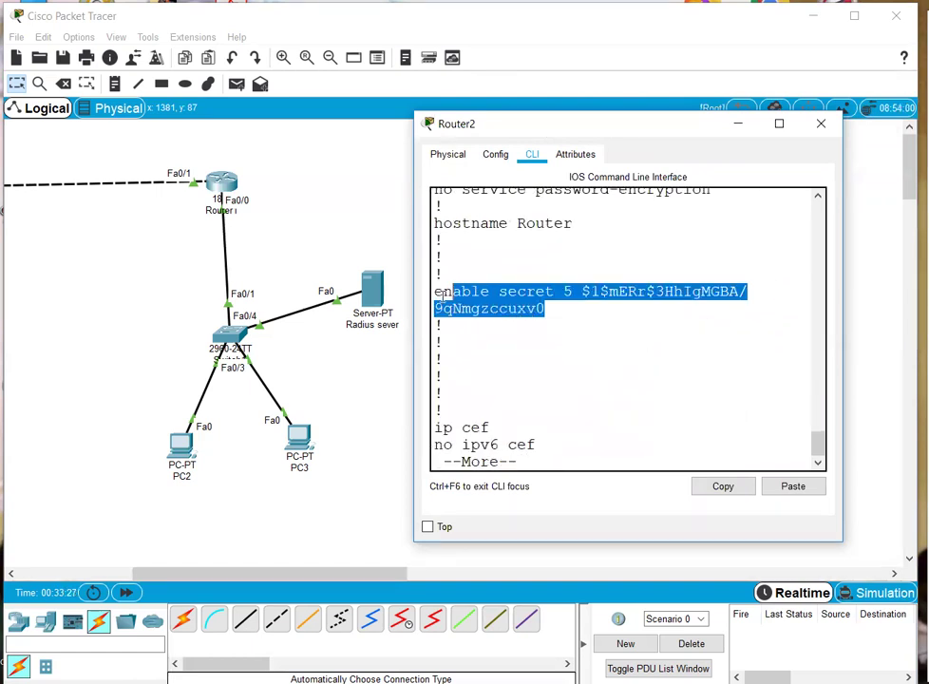
click(562, 382)
key(q)
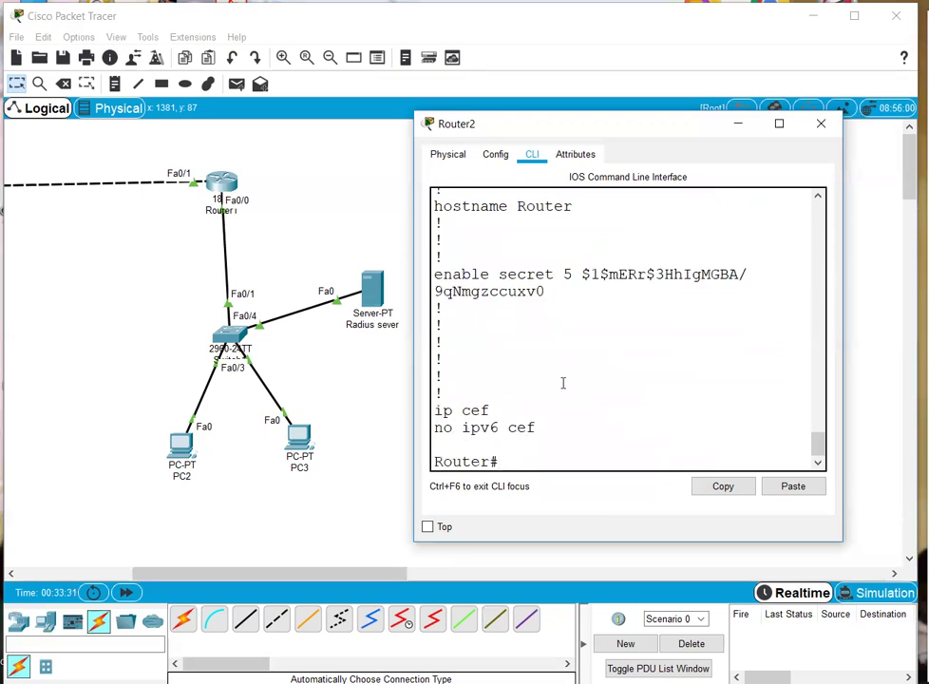
- Enter line configuration for Router2's VTY lines 0 through 4
text(conf)
key(Return)
key(Return)
text(lin)
key(Tab)
text(v)
key(Tab)
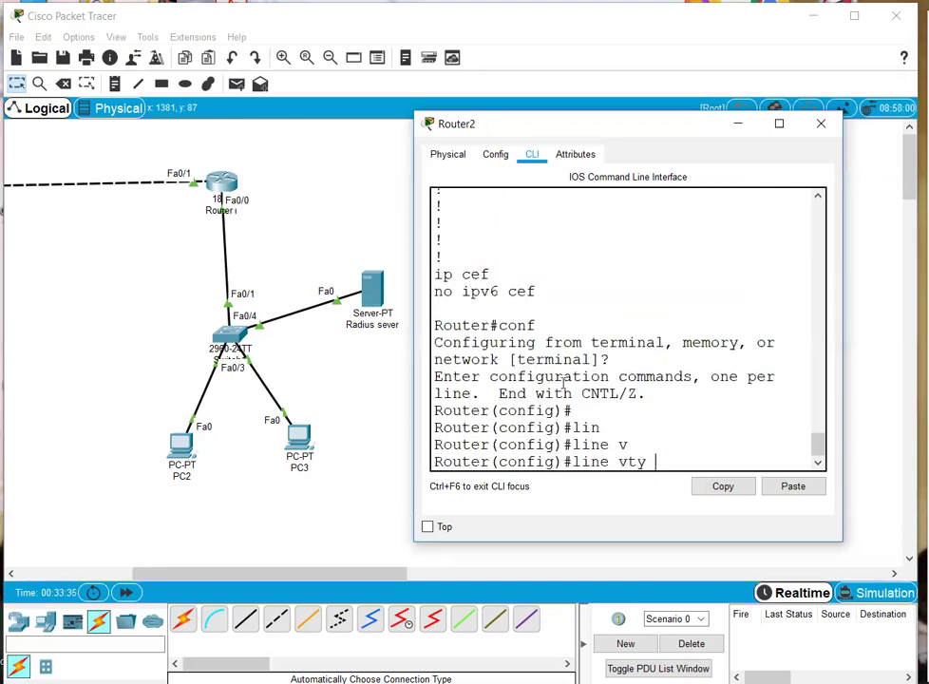
text(0)
key(Tab)
text(4)
key(Return)
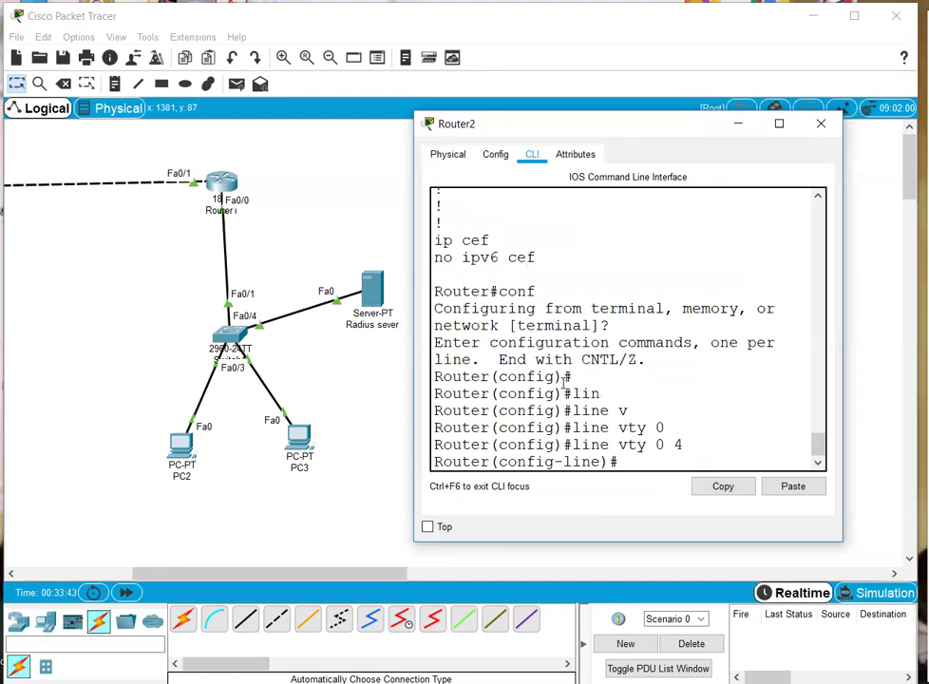
click(500, 461)
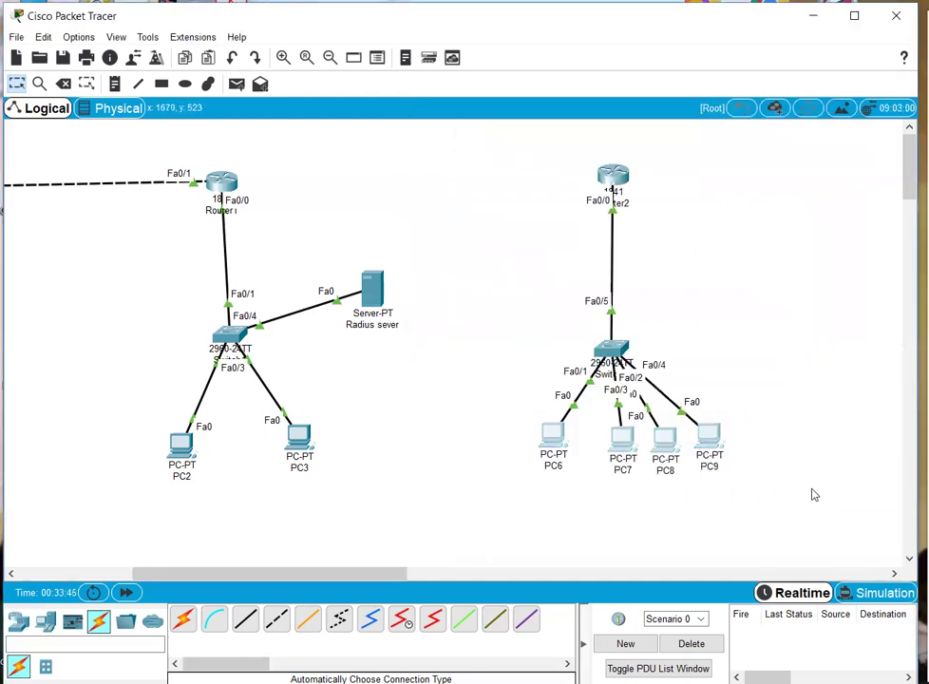
click(612, 173)
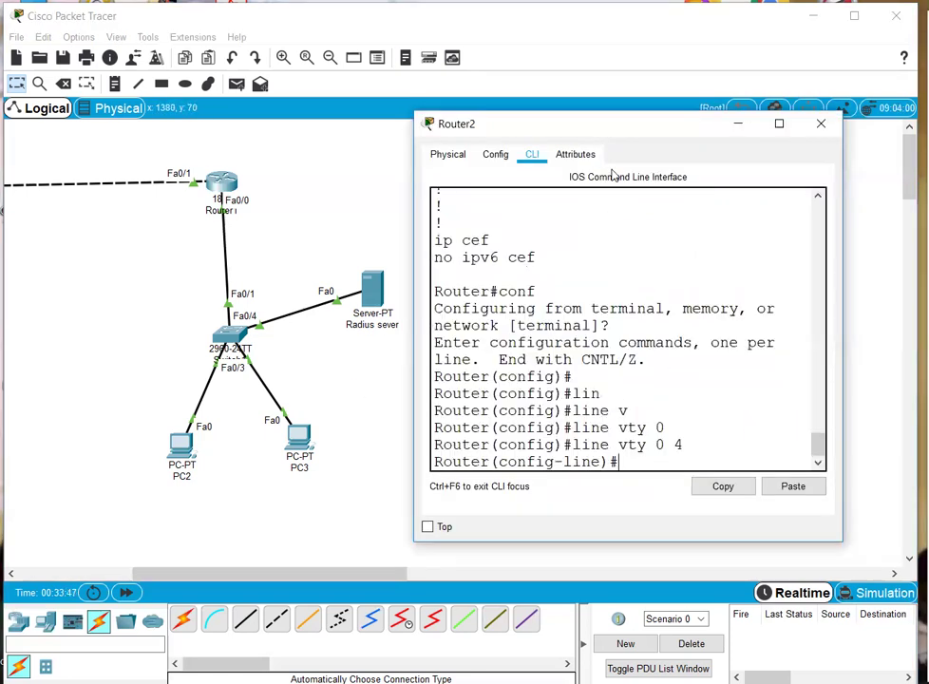
- Set the VTY login password, exit line mode, and return to the topology
text(as)
key(Tab)
text(12345)
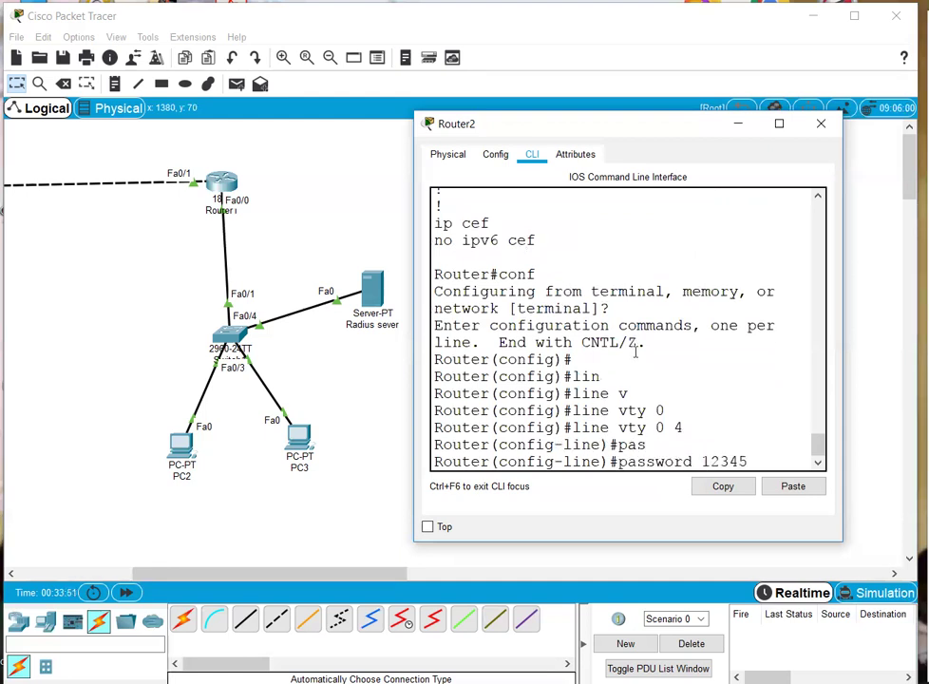
key(Return)
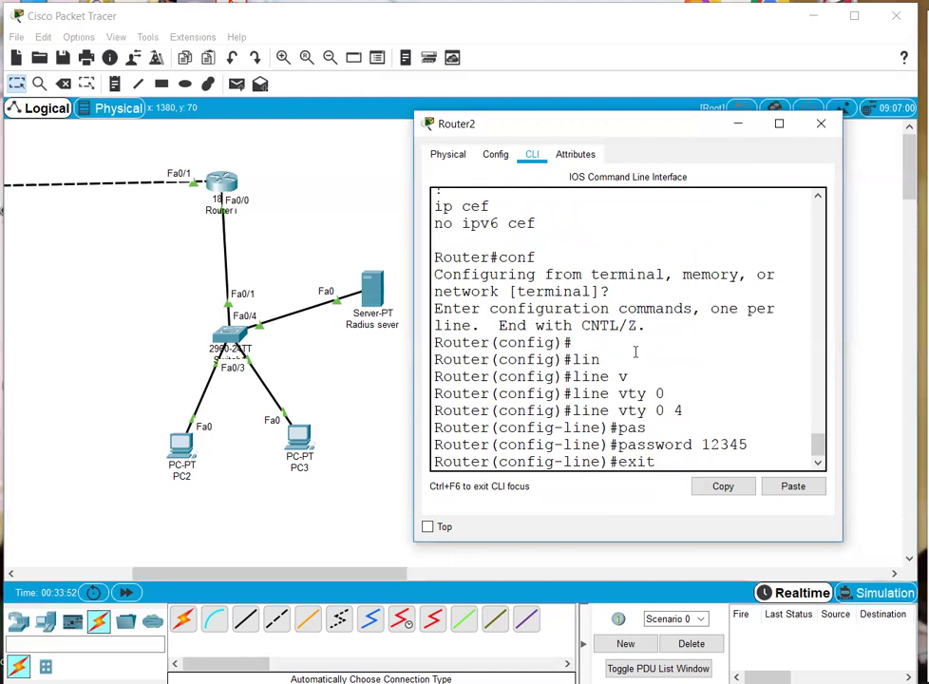
text(exit)
key(Return)
key(Return)
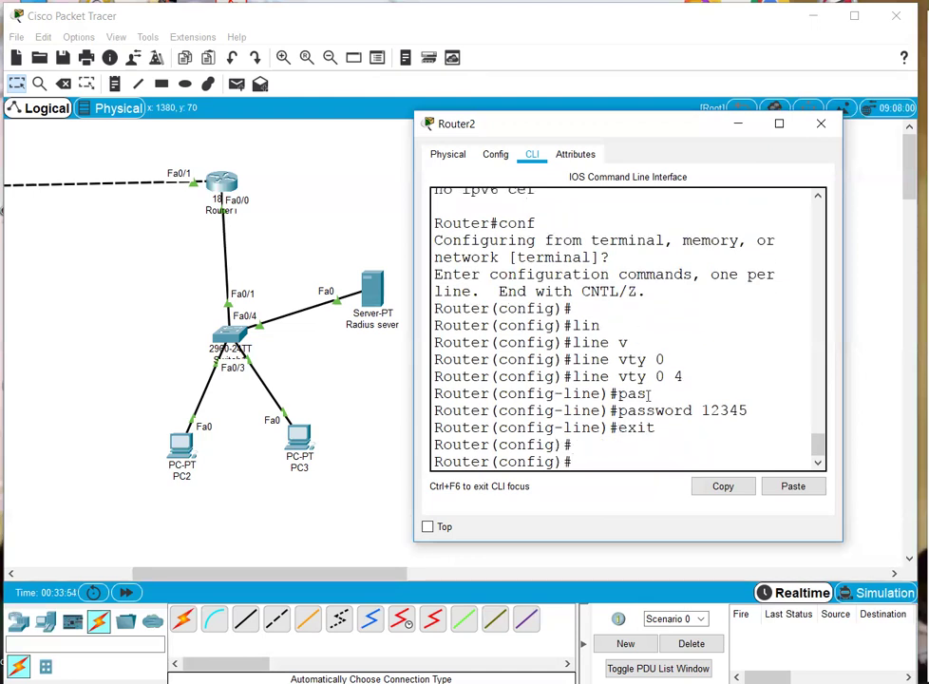
drag(660, 426, 566, 330)
click(697, 334)
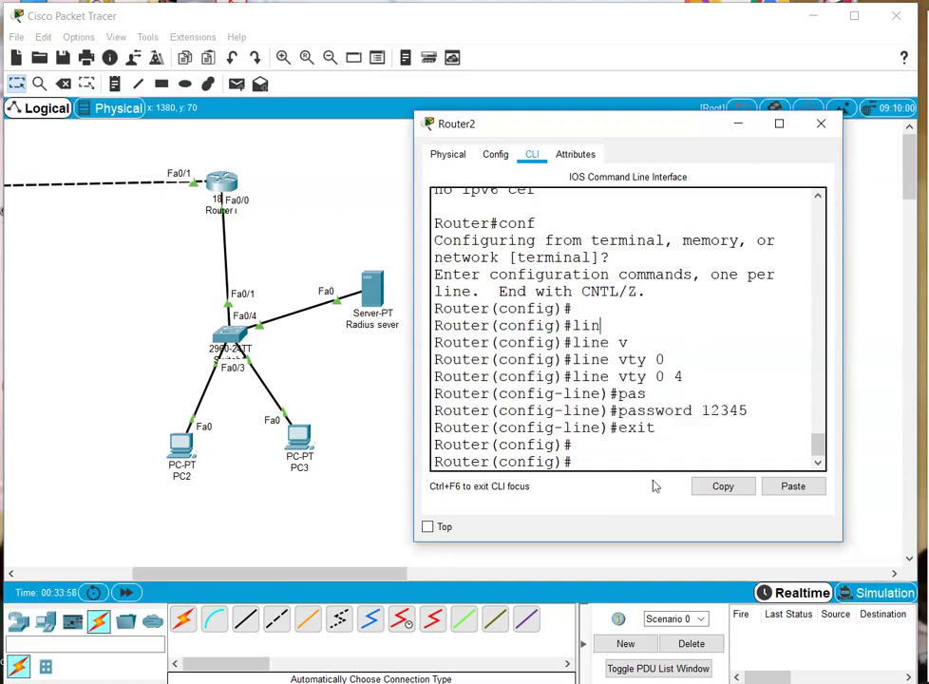
click(468, 408)
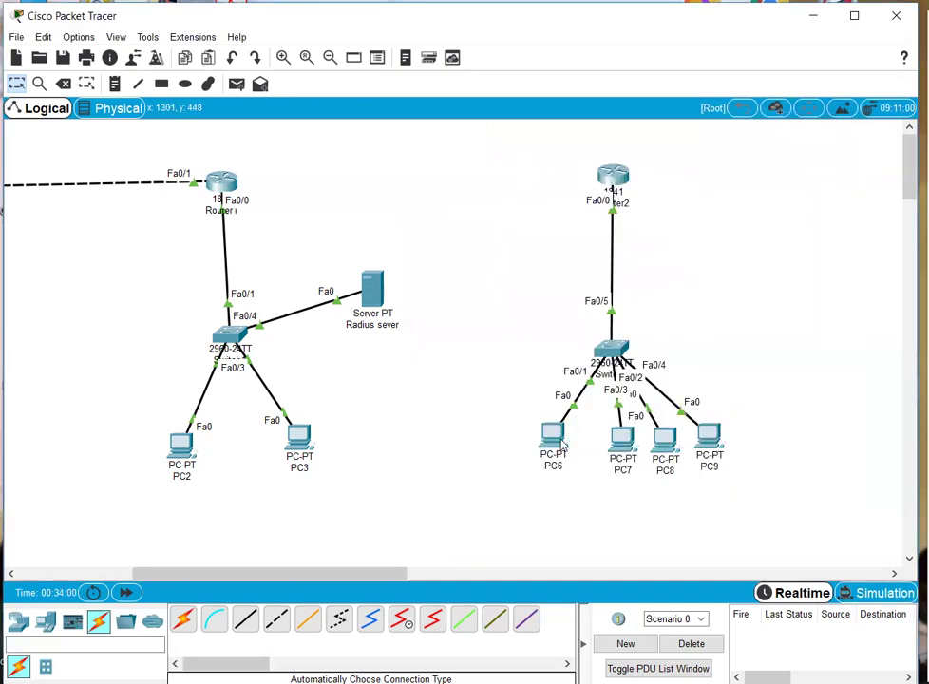
- Ping Router2 at 50.0.0.6 from PC6's command prompt
click(624, 433)
click(848, 185)
click(773, 214)
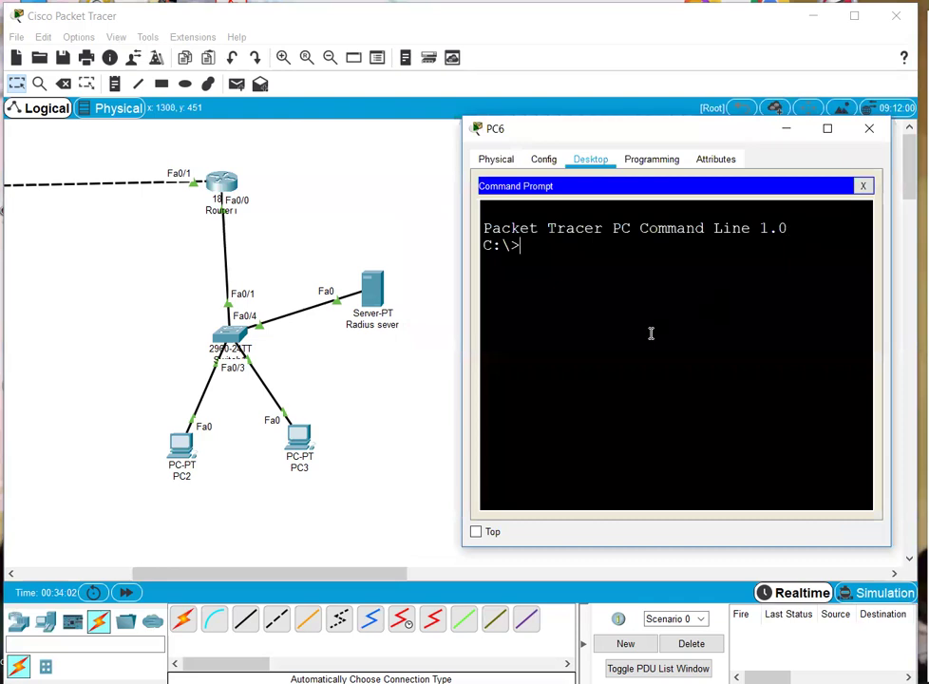
text(ping 50.0.0.6)
key(Return)
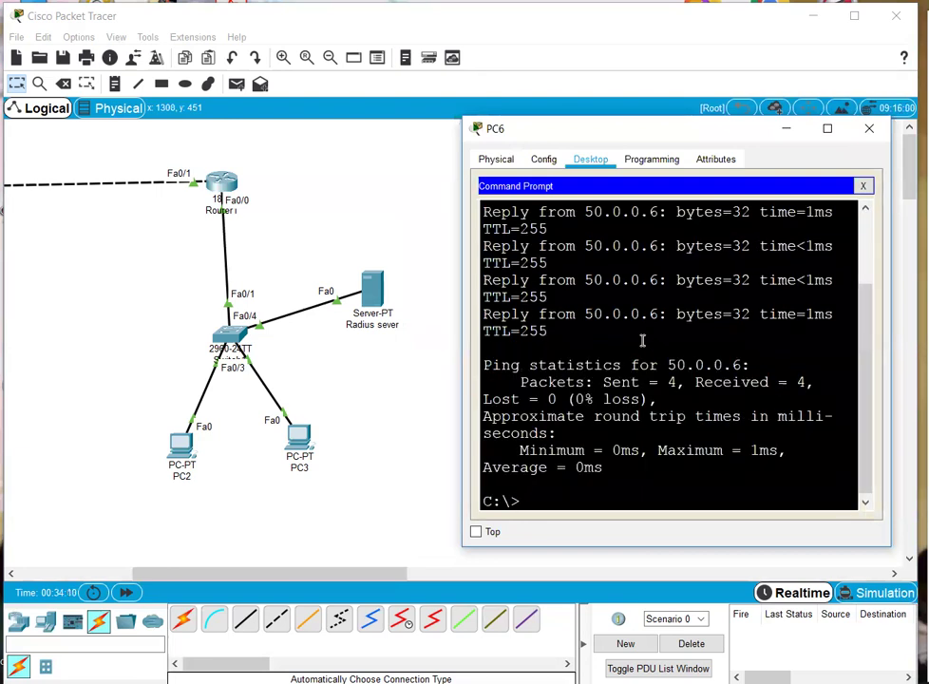
- Telnet from PC6 into 50.0.0.6, log in, enable, and view the running configuration
text(telnet 50.)
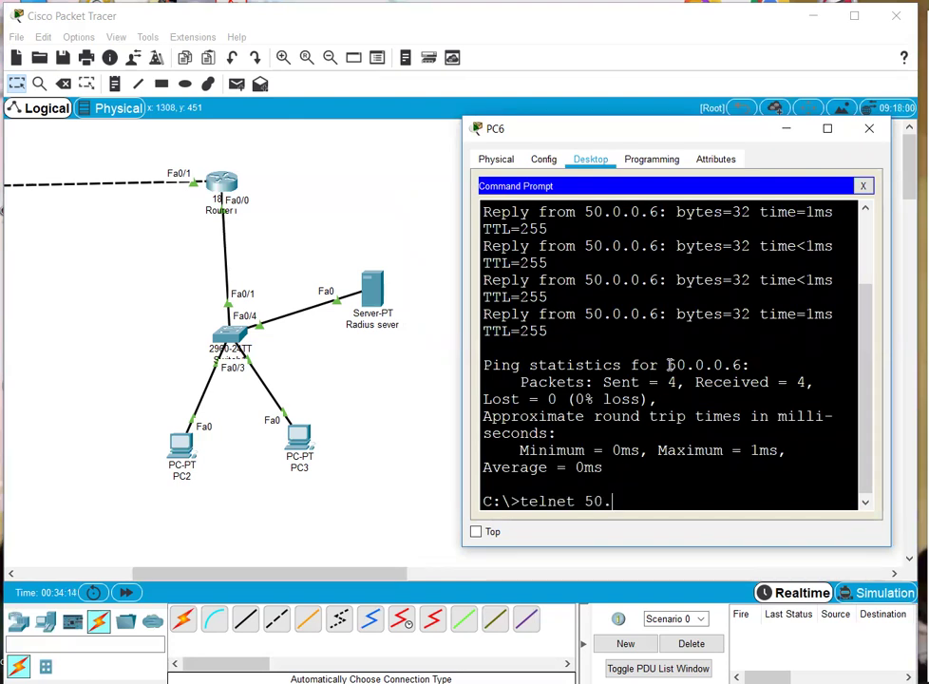
key(Return)
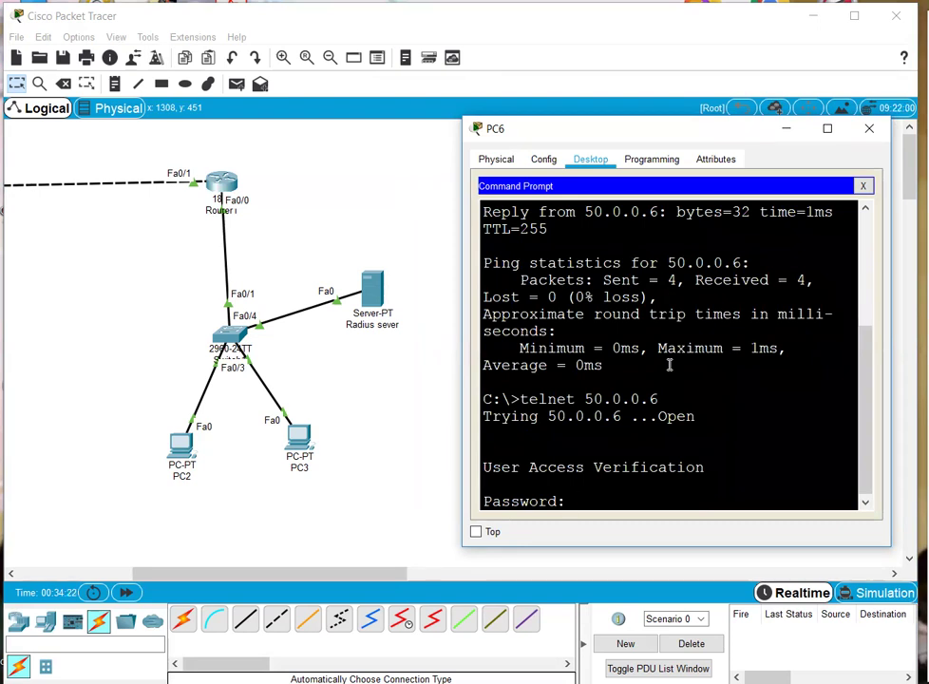
key(Return)
key(Return)
key(Return)
key(Return)
key(Return)
text(en)
key(Return)
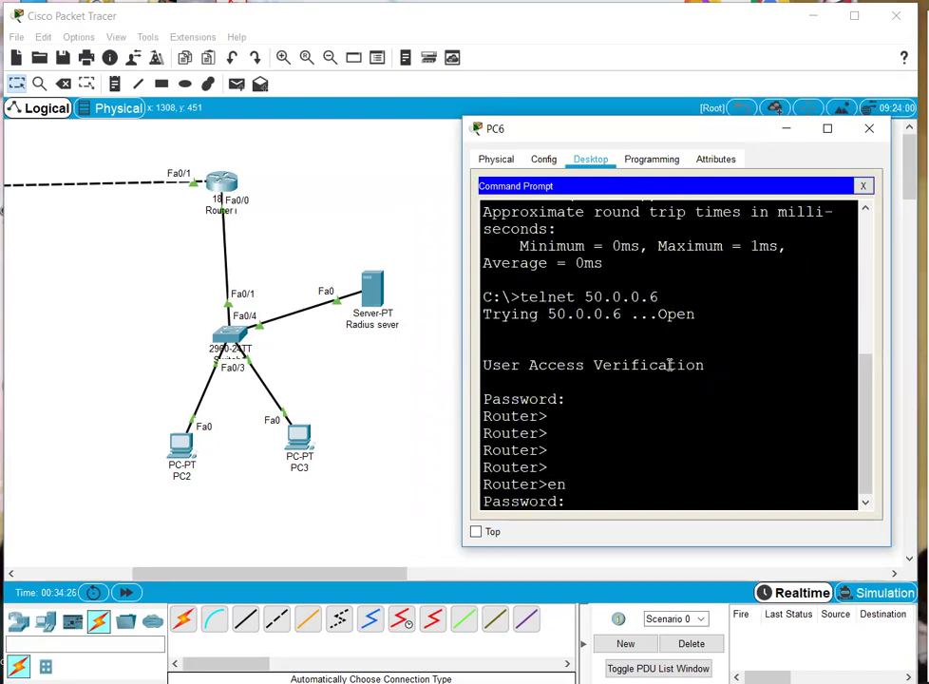
key(Return)
key(Return)
key(Return)
key(Return)
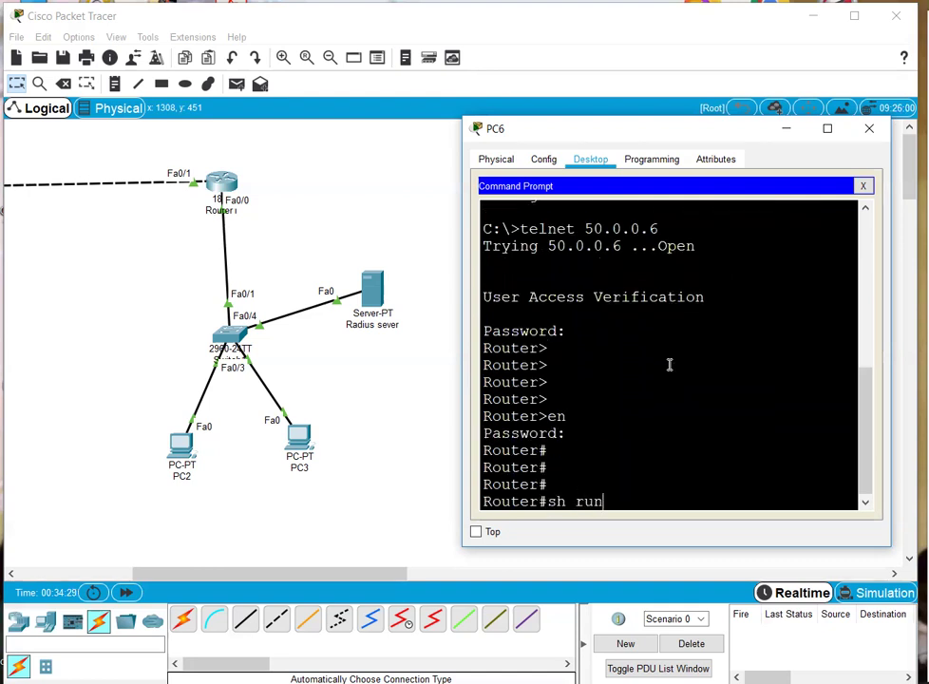
key(Return)
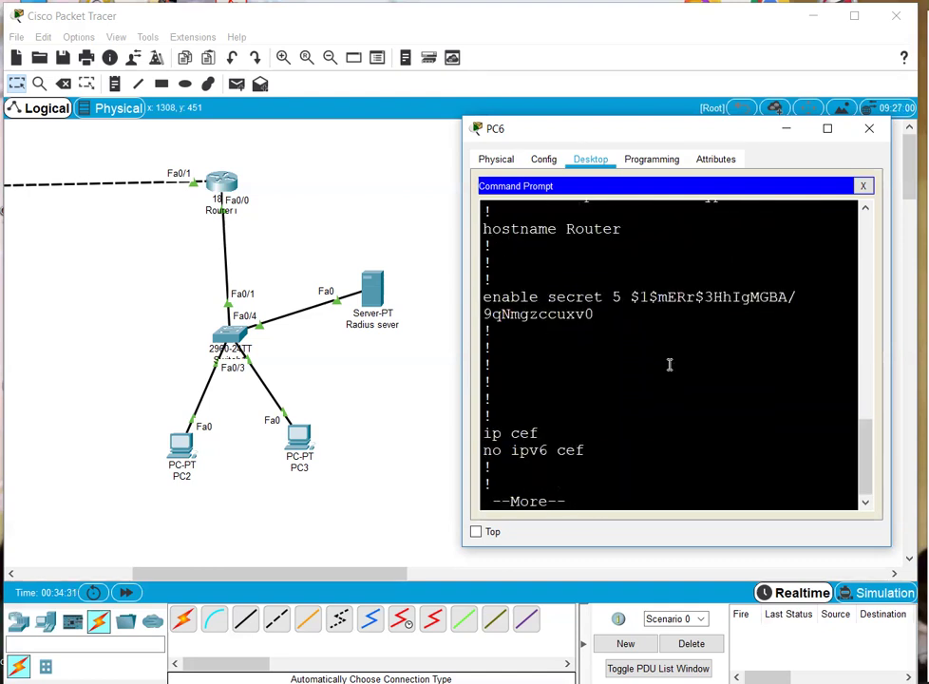
click(327, 312)
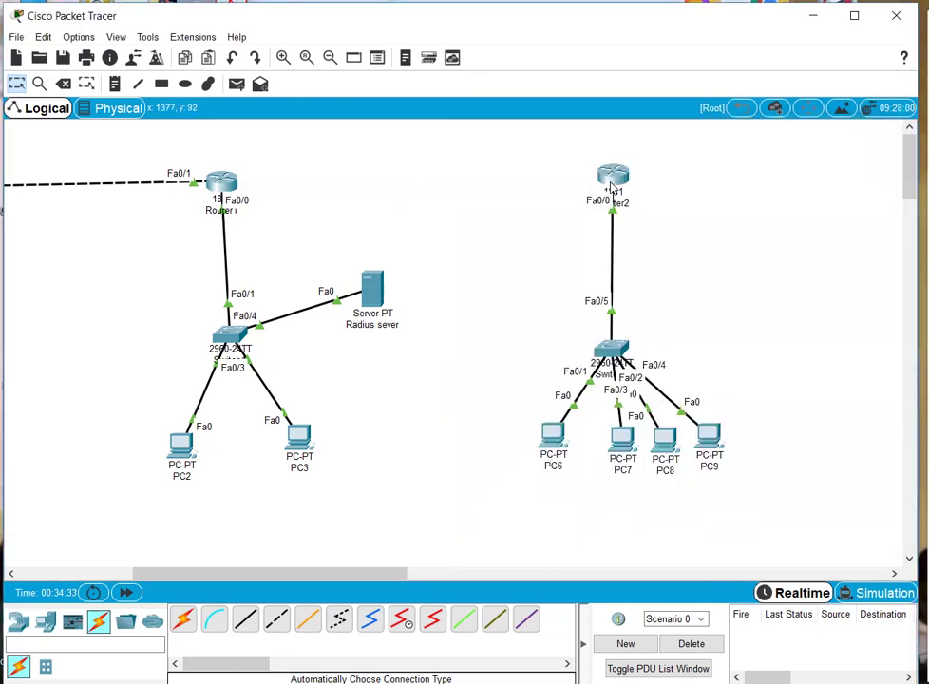
- Check the Router2 and Router1 consoles, refreshing Router1's prompt
click(613, 181)
click(382, 385)
click(220, 189)
key(Return)
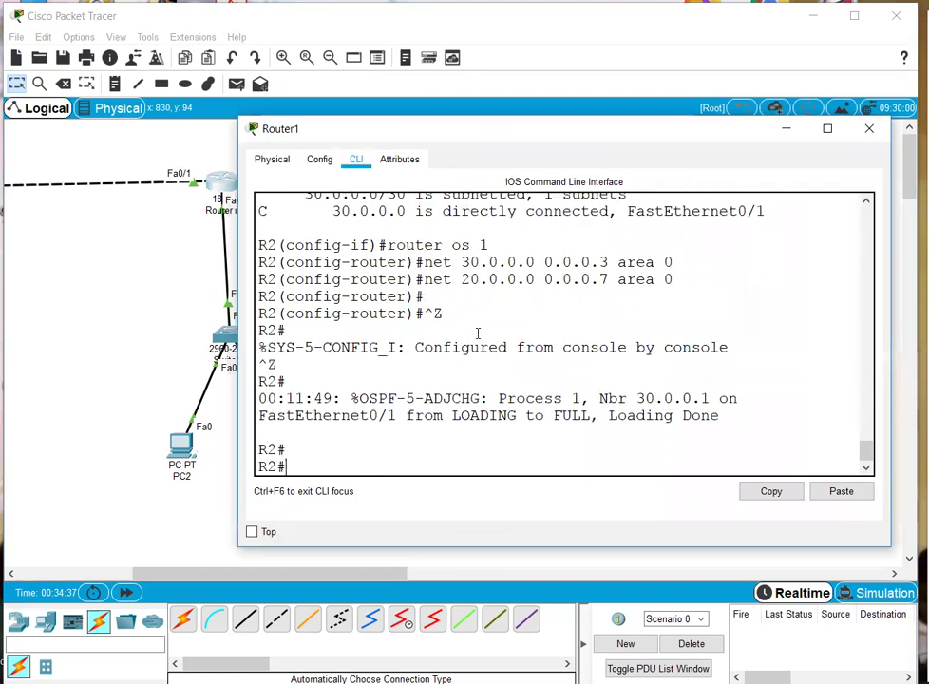
click(93, 358)
- Set Router2's hostname to R3 with the hostname command
click(617, 178)
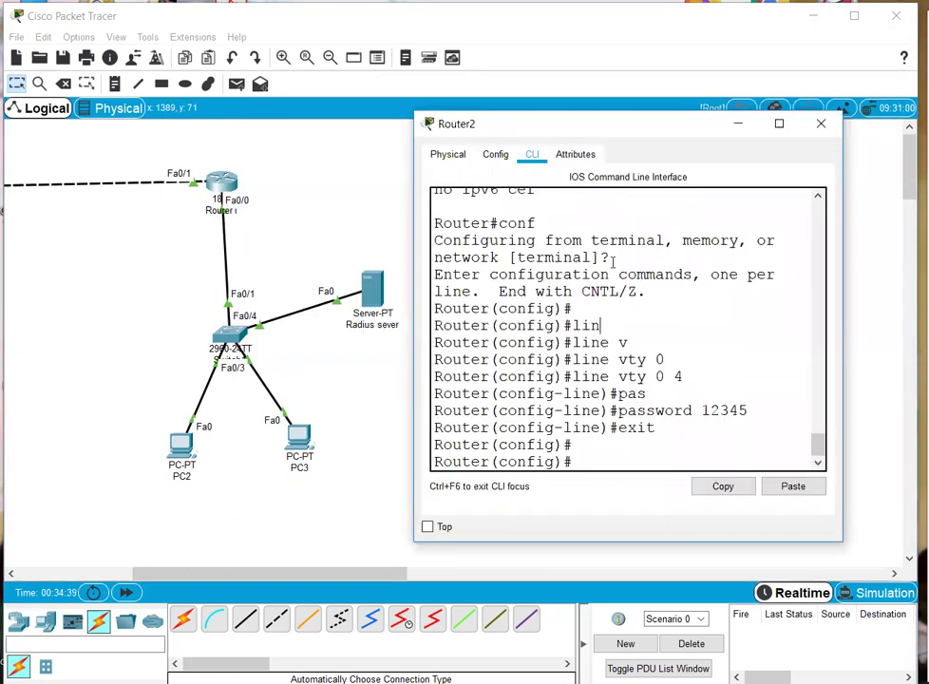
text(ho)
key(Tab)
text(R3)
key(Return)
key(Return)
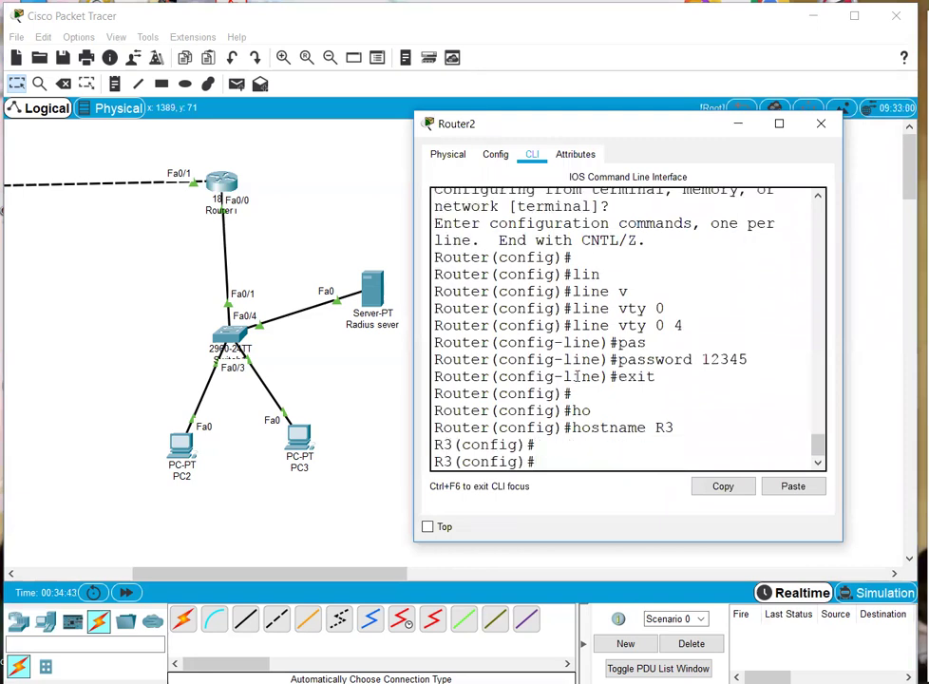
- Refresh PC6's telnet session to show the R3# prompt, then pan the canvas left
click(286, 326)
click(554, 434)
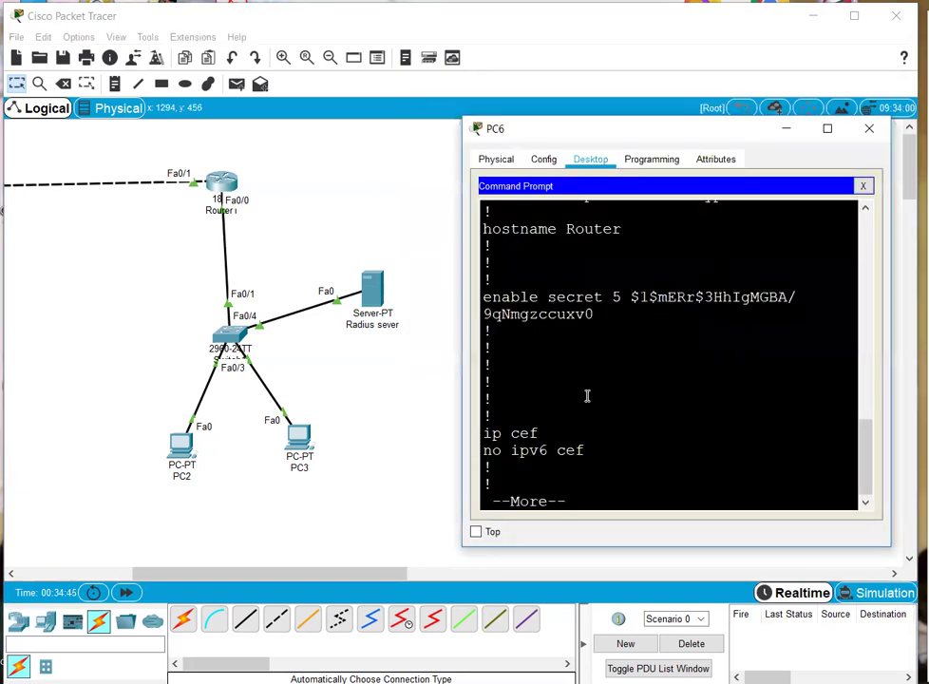
key(Return)
key(Return)
key(Return)
key(Return)
key(Return)
key(Return)
key(Return)
key(Return)
key(Return)
key(Return)
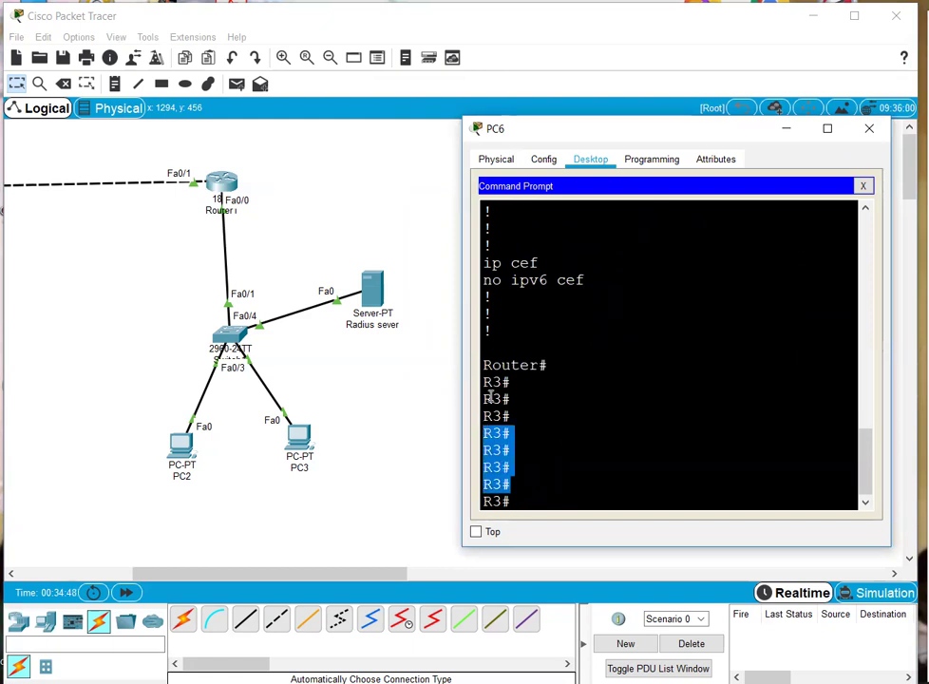
click(408, 389)
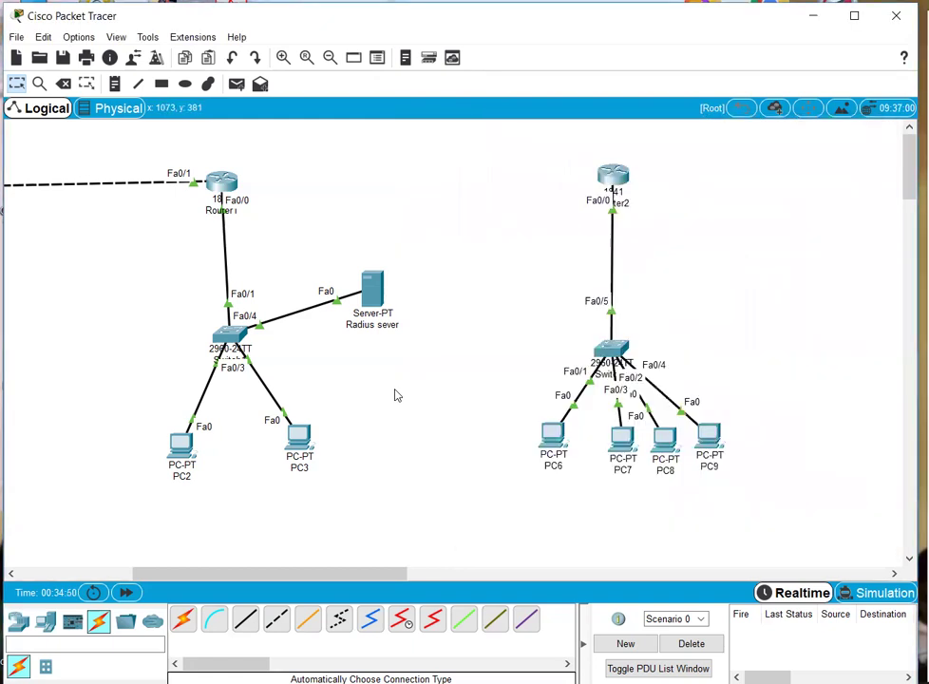
drag(390, 579, 191, 553)
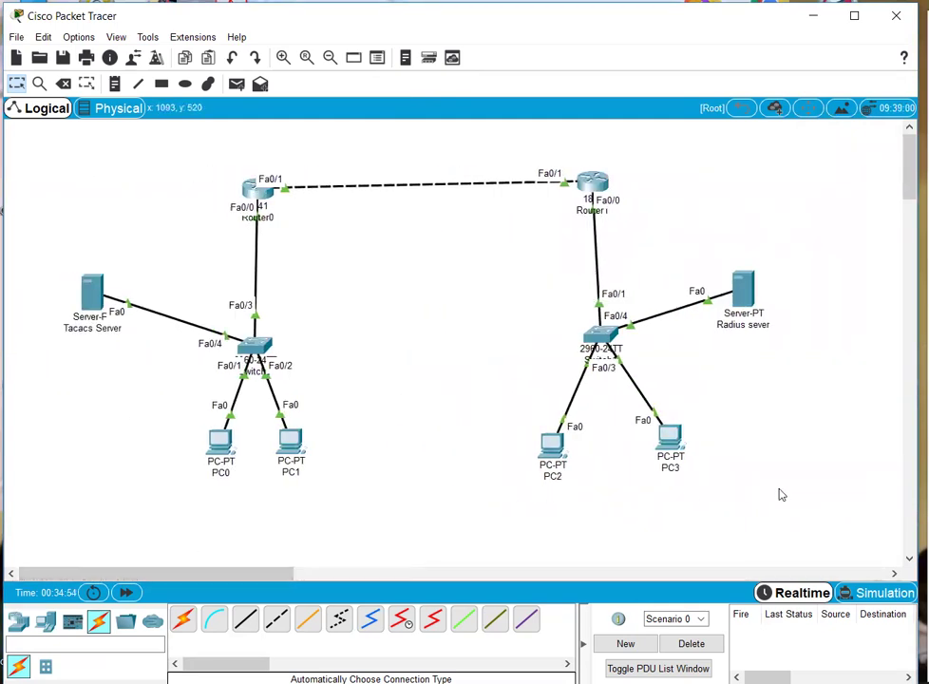